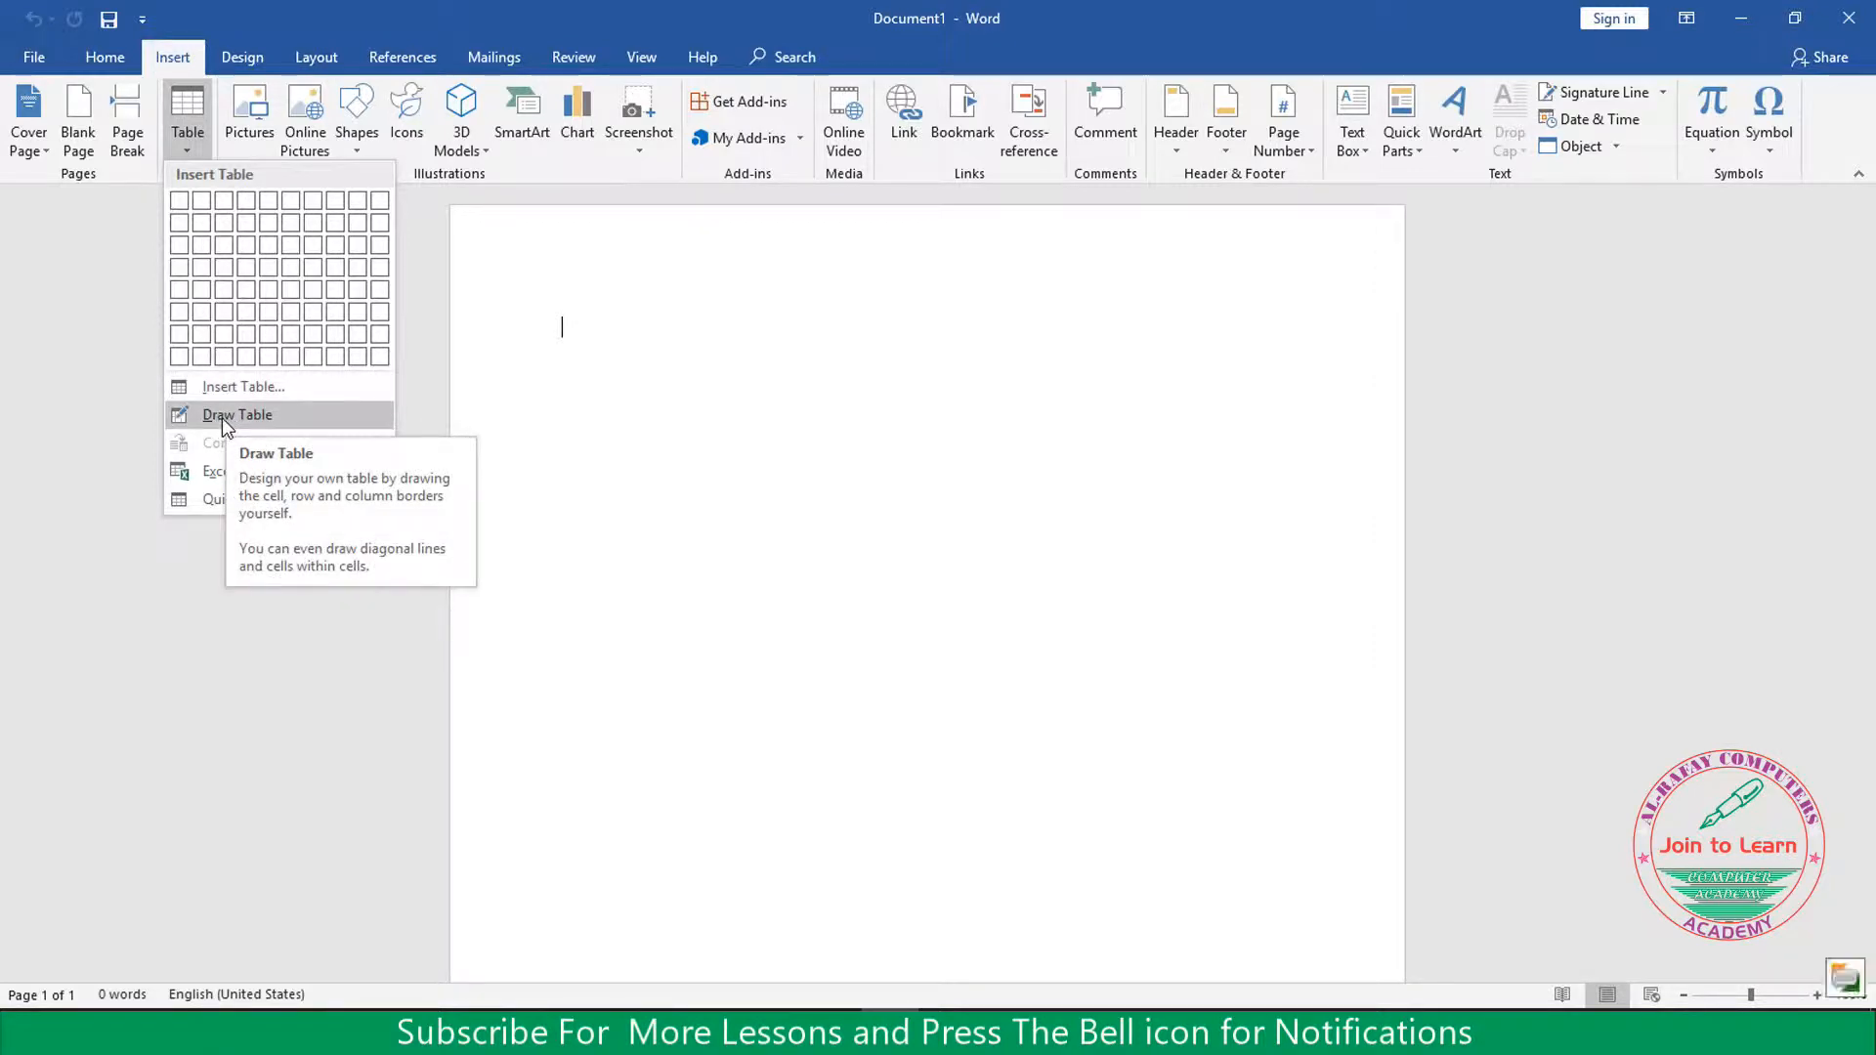
Draw a table frame about 6.05" wide and 3.59" tall and divide it into five rows with four horizontal lines
click(220, 418)
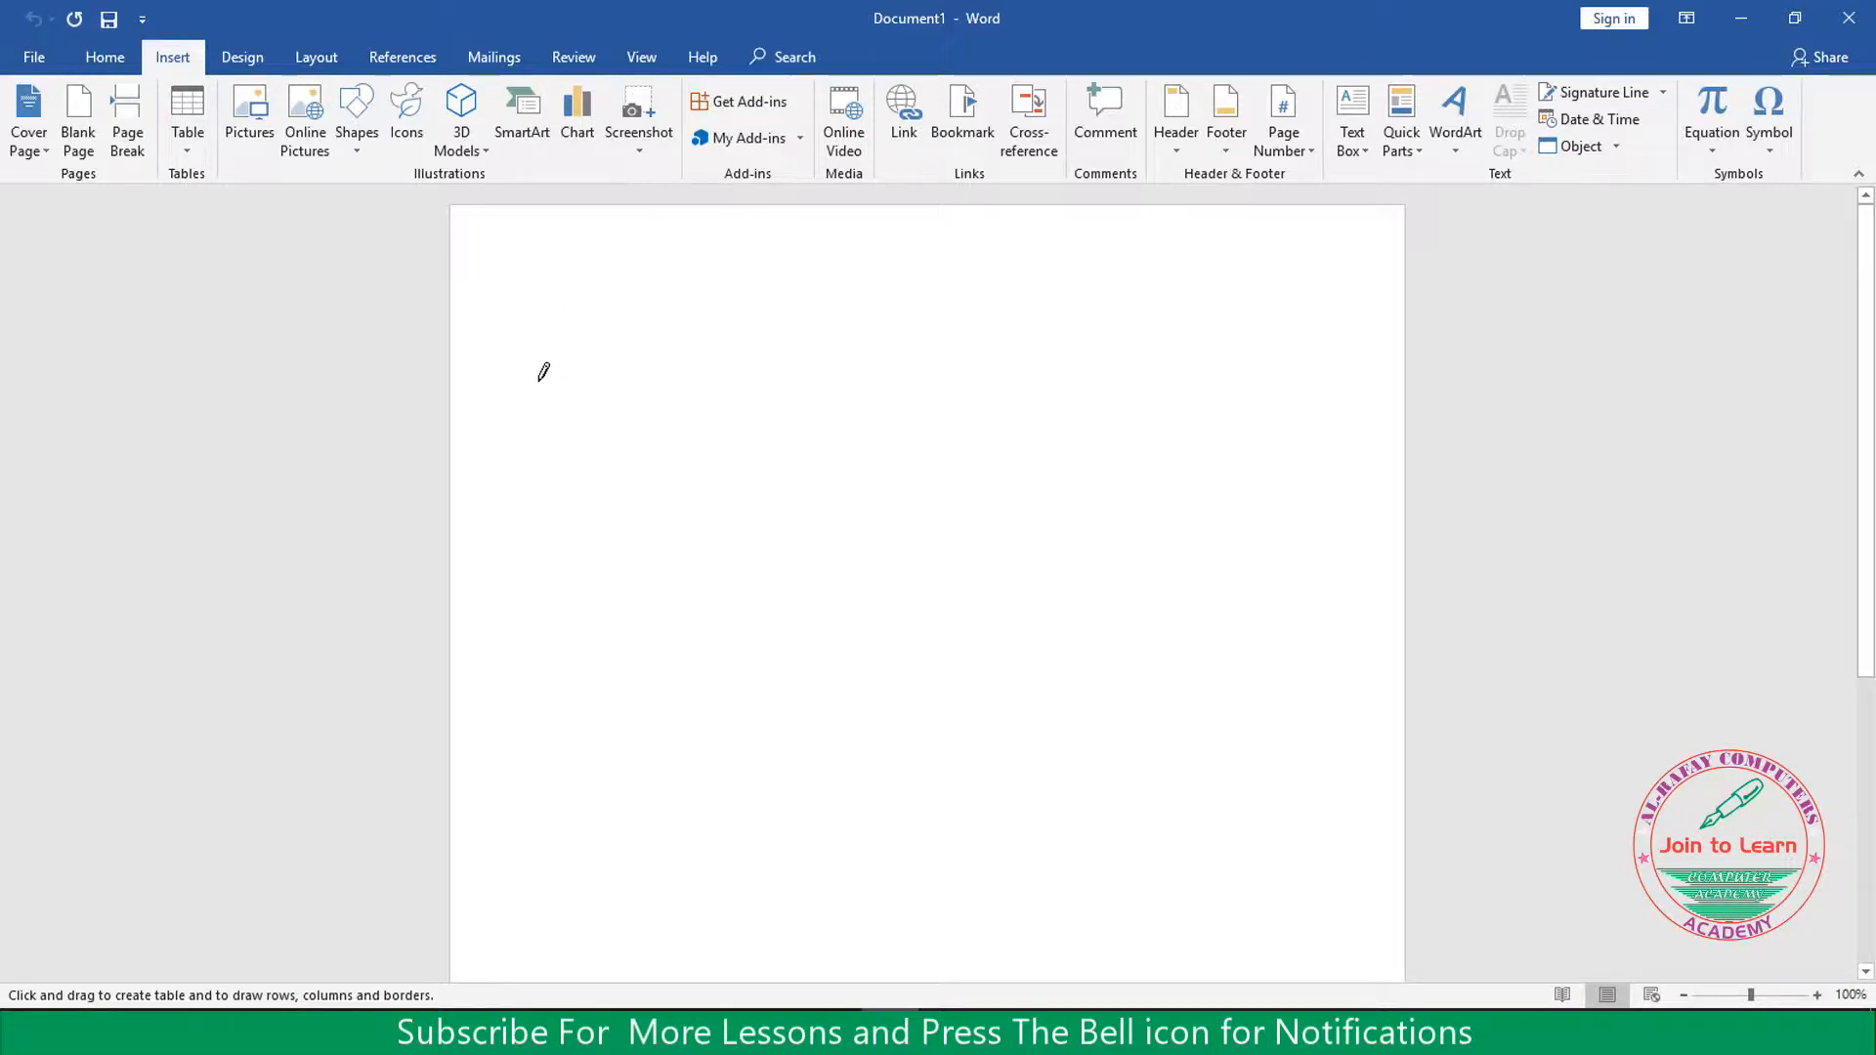
mouse_move(584, 351)
mouse_down()
mouse_move(600, 396)
mouse_move(1168, 627)
mouse_move(1266, 754)
mouse_up()
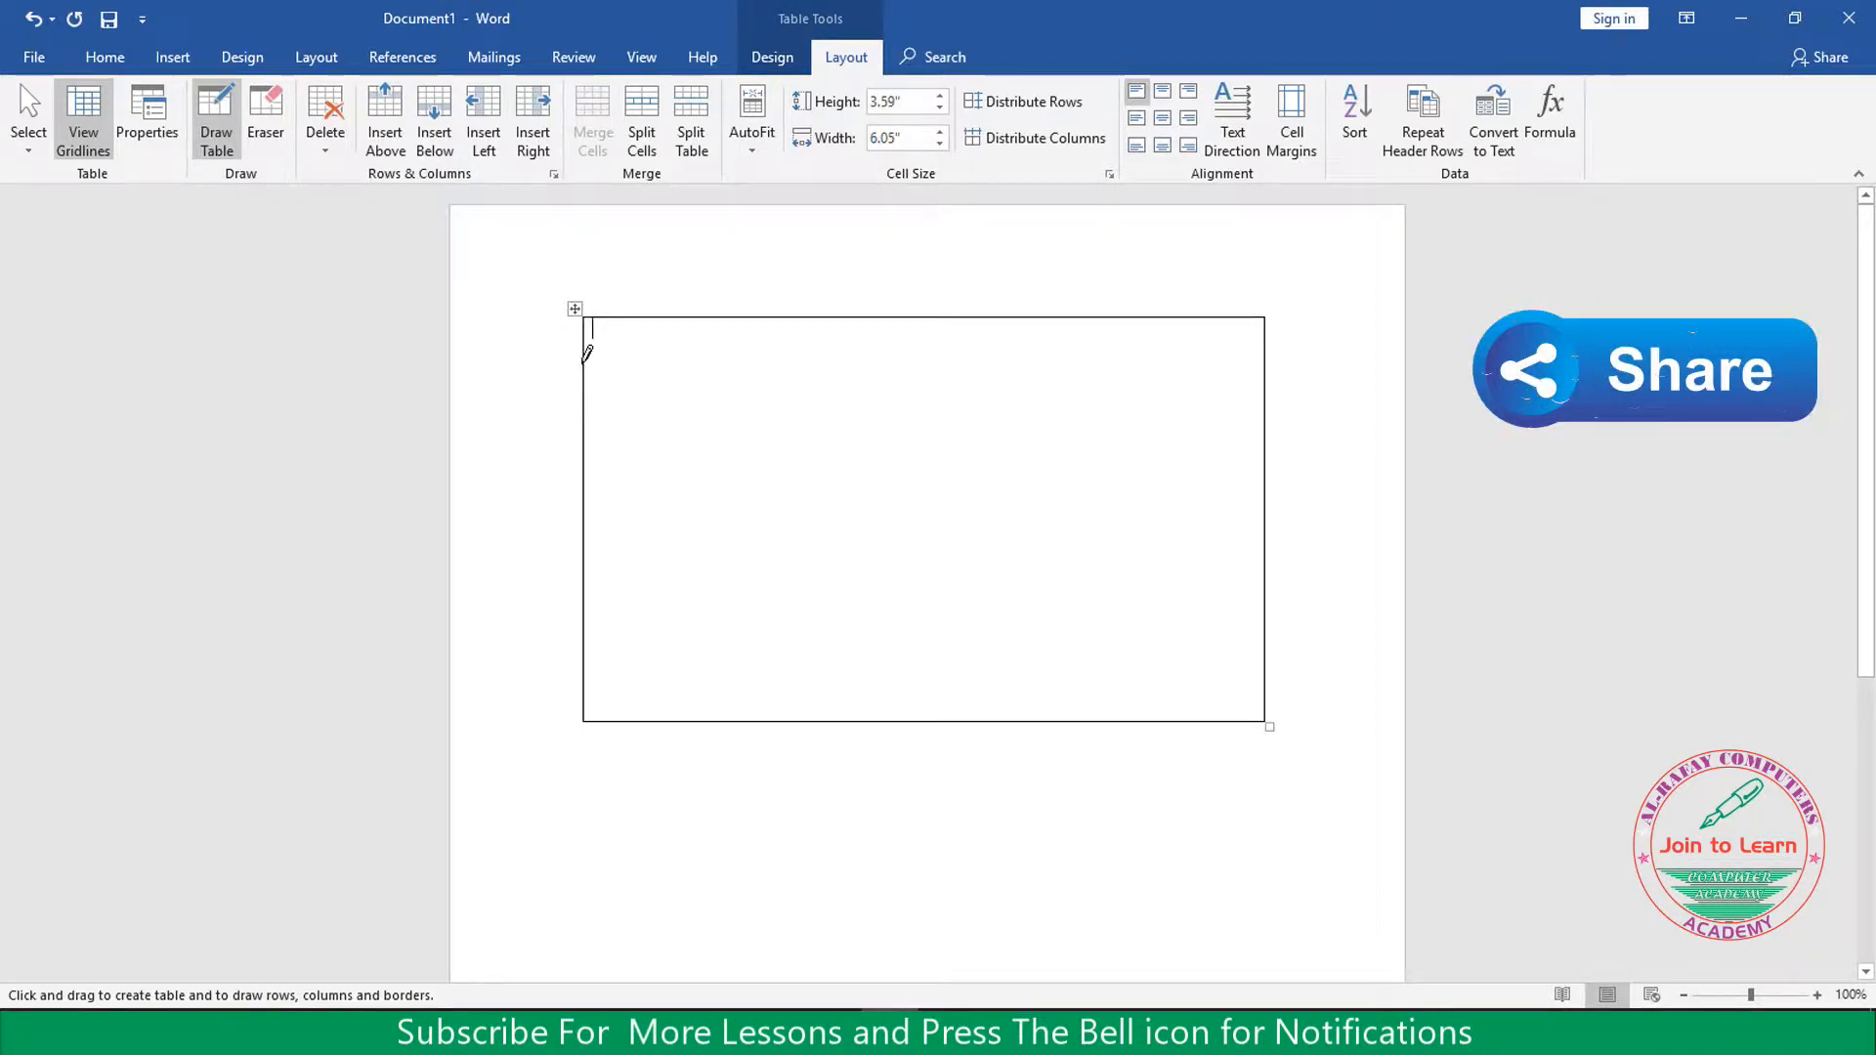
drag(585, 361, 1270, 358)
mouse_move(583, 463)
mouse_down()
mouse_move(1191, 432)
mouse_move(1275, 448)
mouse_move(1260, 453)
mouse_up()
drag(586, 562, 1263, 549)
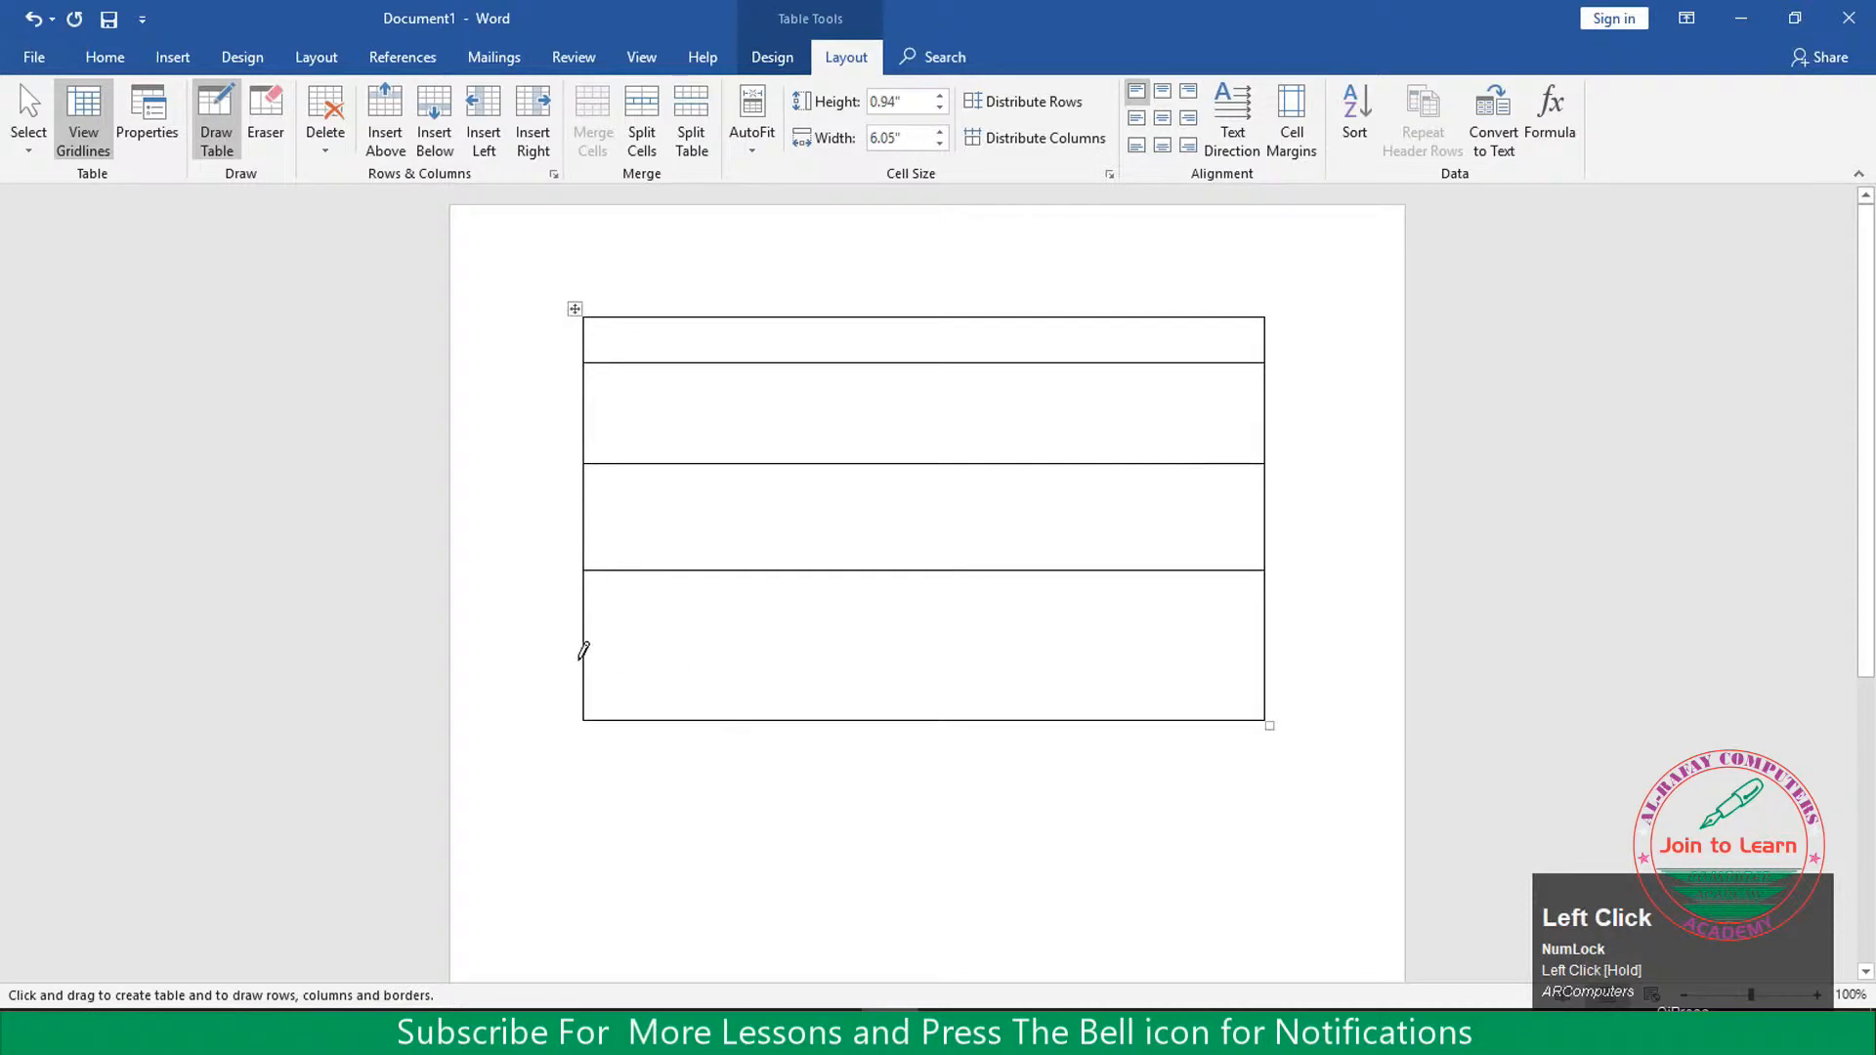
drag(588, 649, 1204, 641)
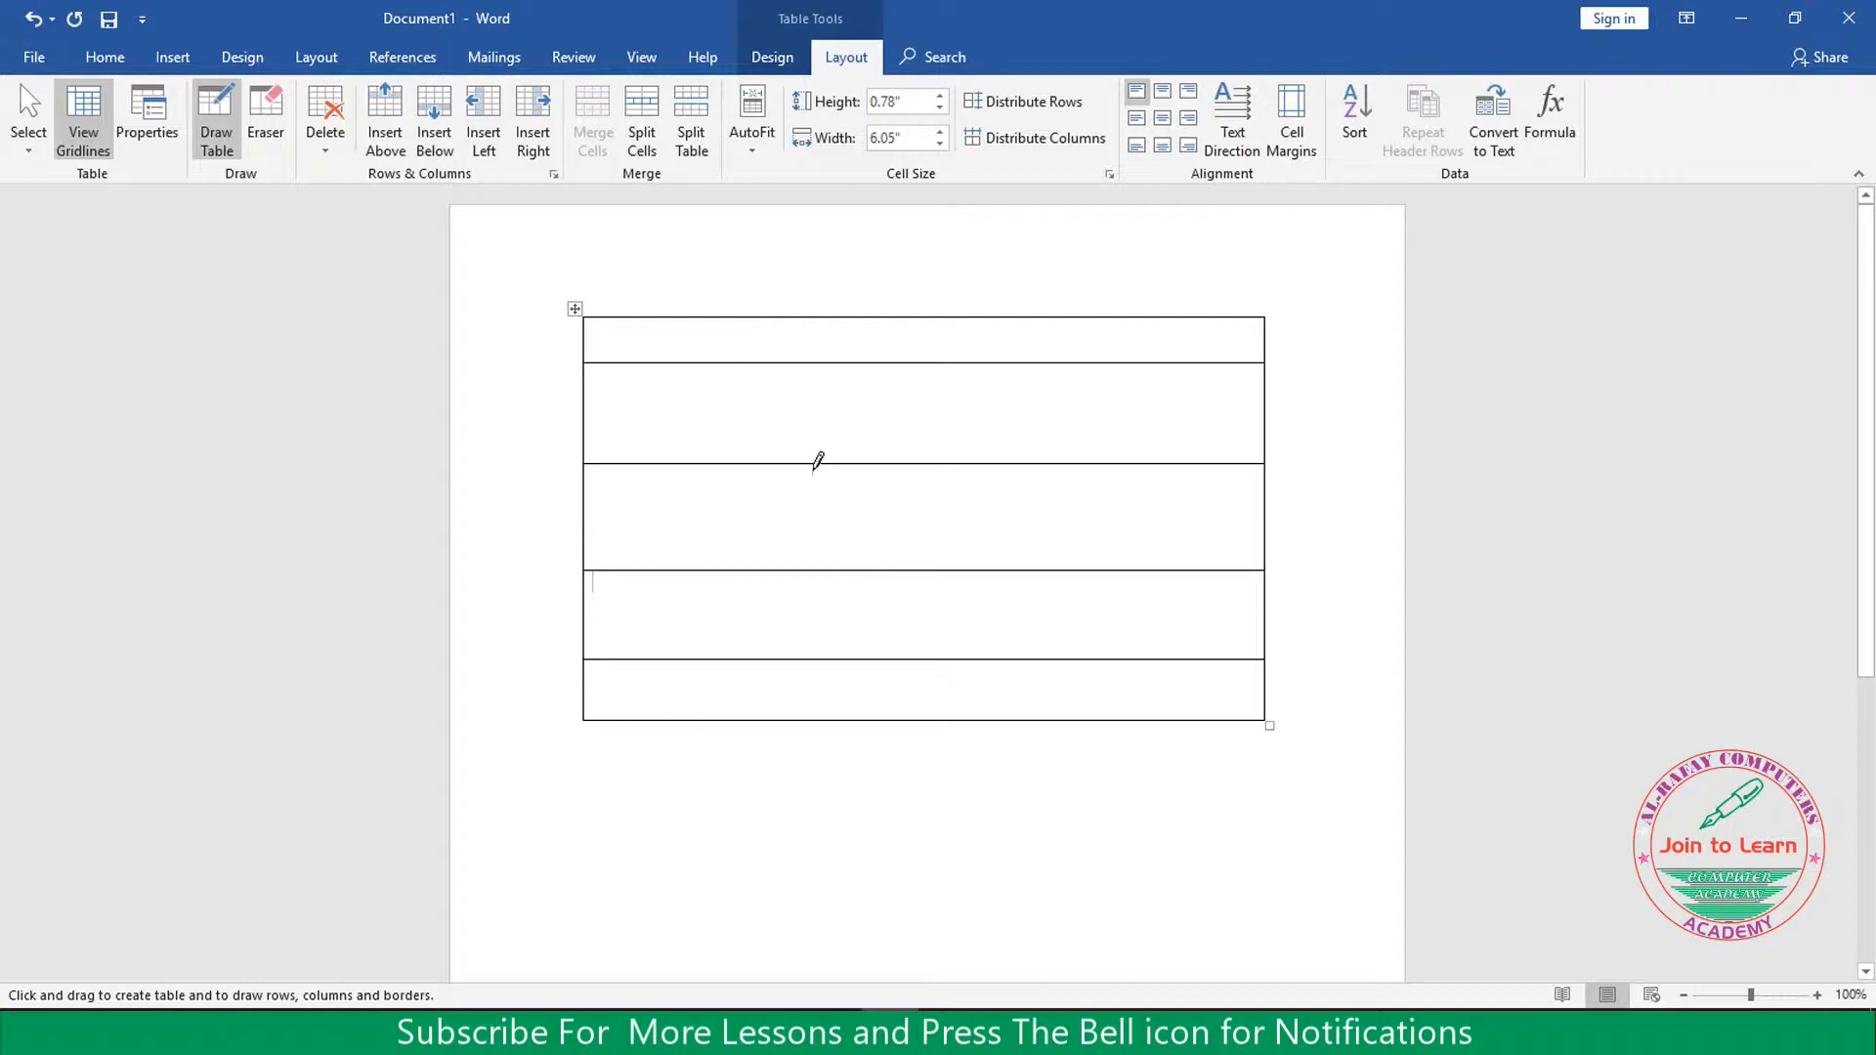
Draw three full-height vertical lines to split the table into four columns, and leave table drawing mode
drag(896, 310, 892, 696)
drag(728, 309, 731, 698)
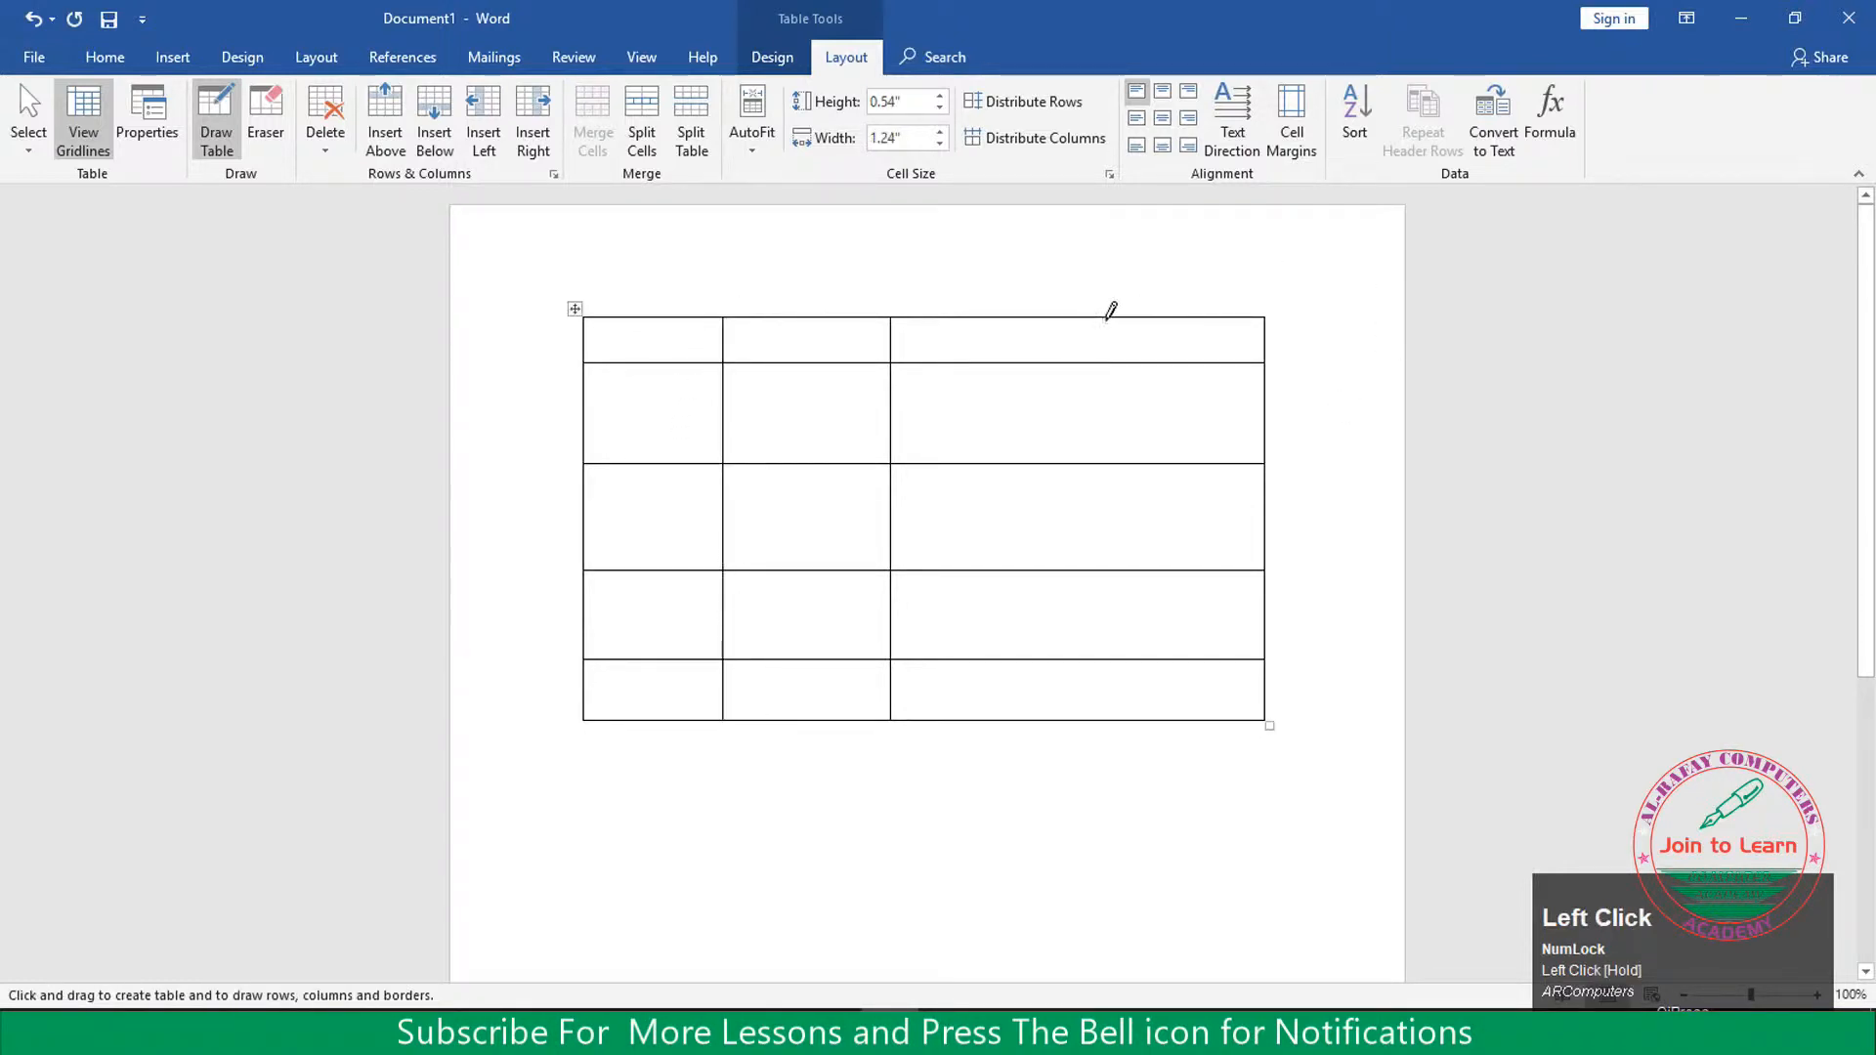
drag(1110, 311, 1114, 699)
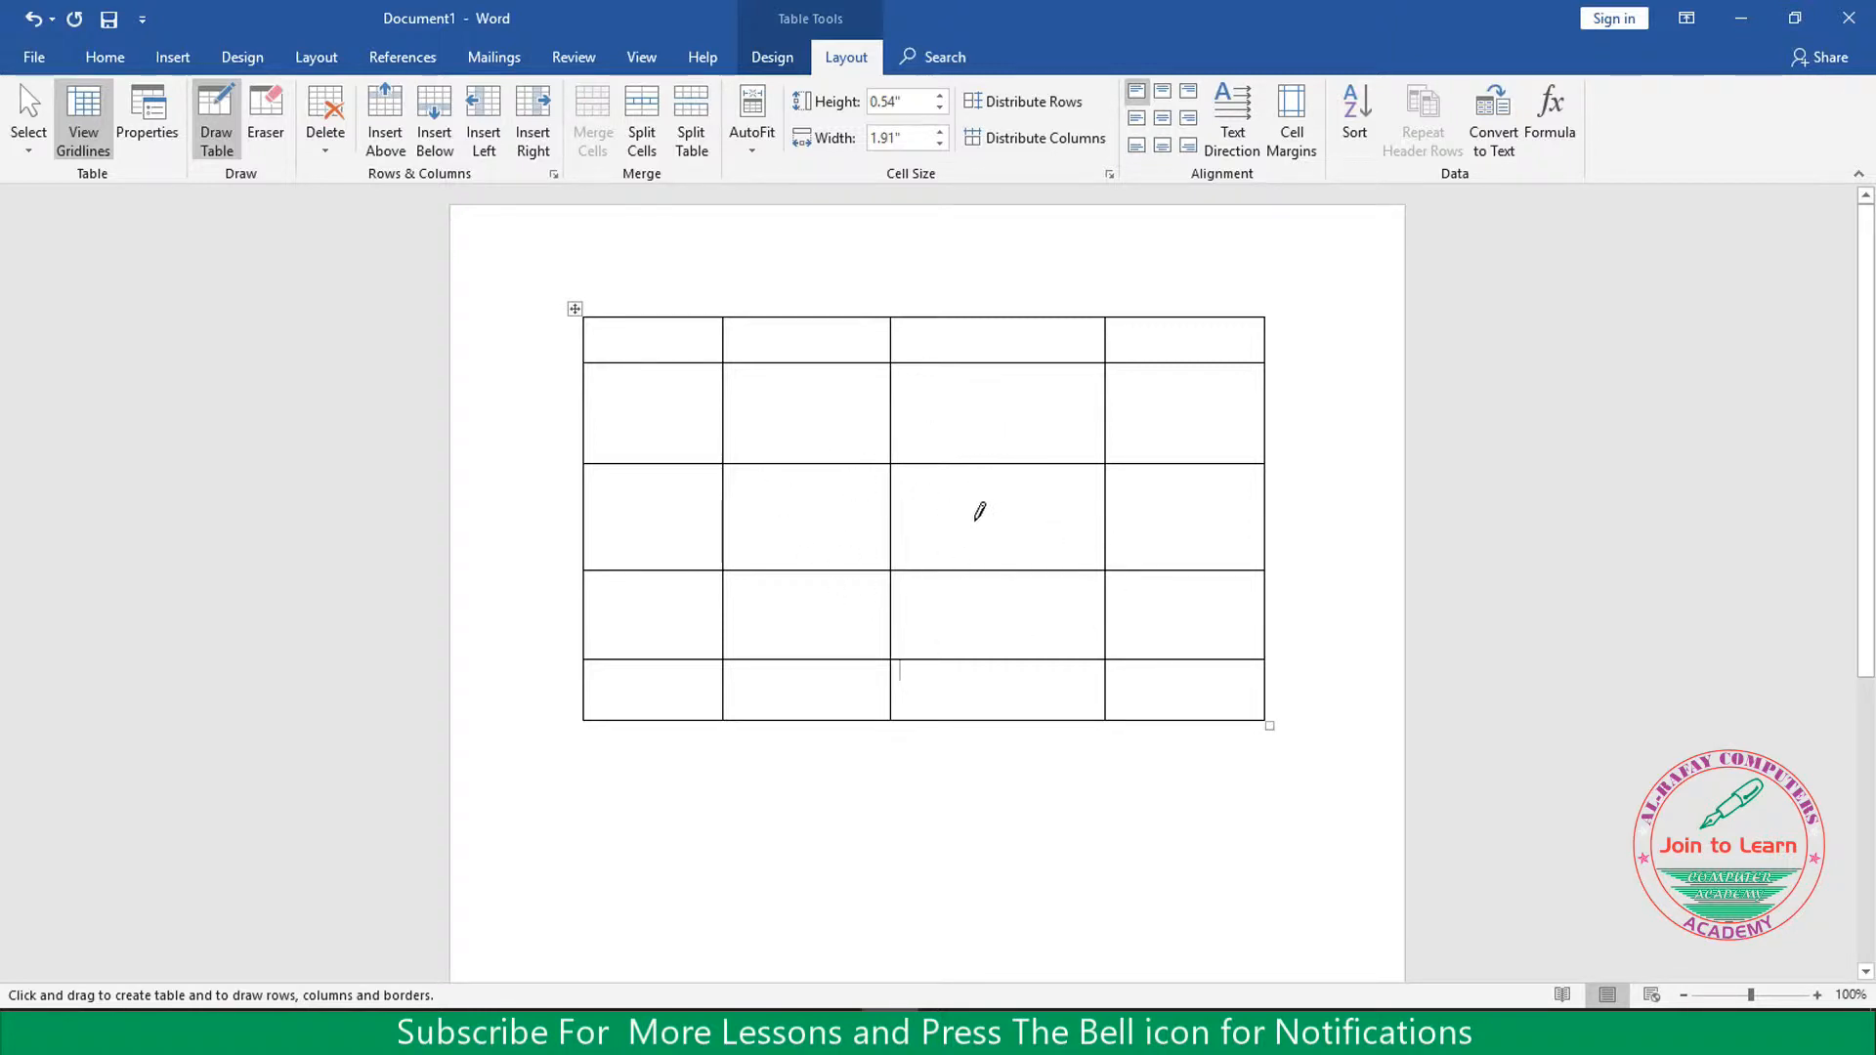
click(773, 780)
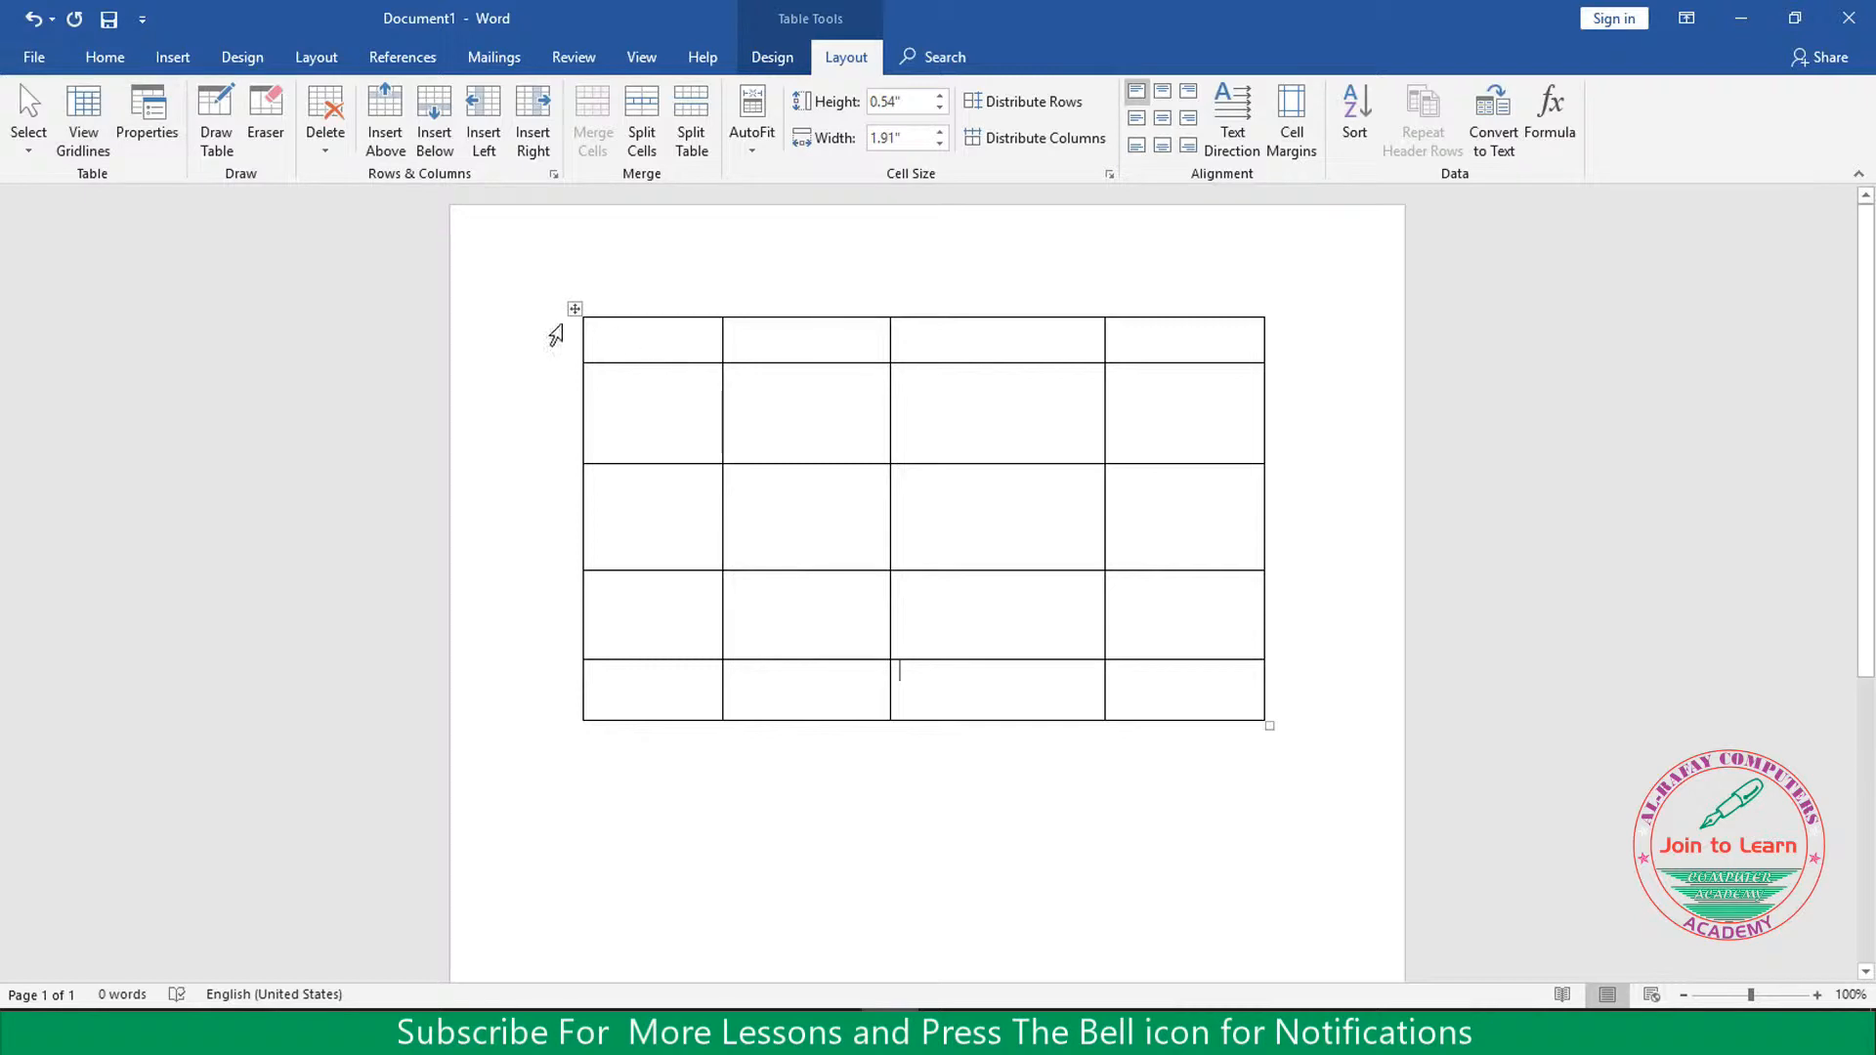
Delete the hand-drawn table and insert a grid table with 10 columns and 8 rows in its place
click(576, 310)
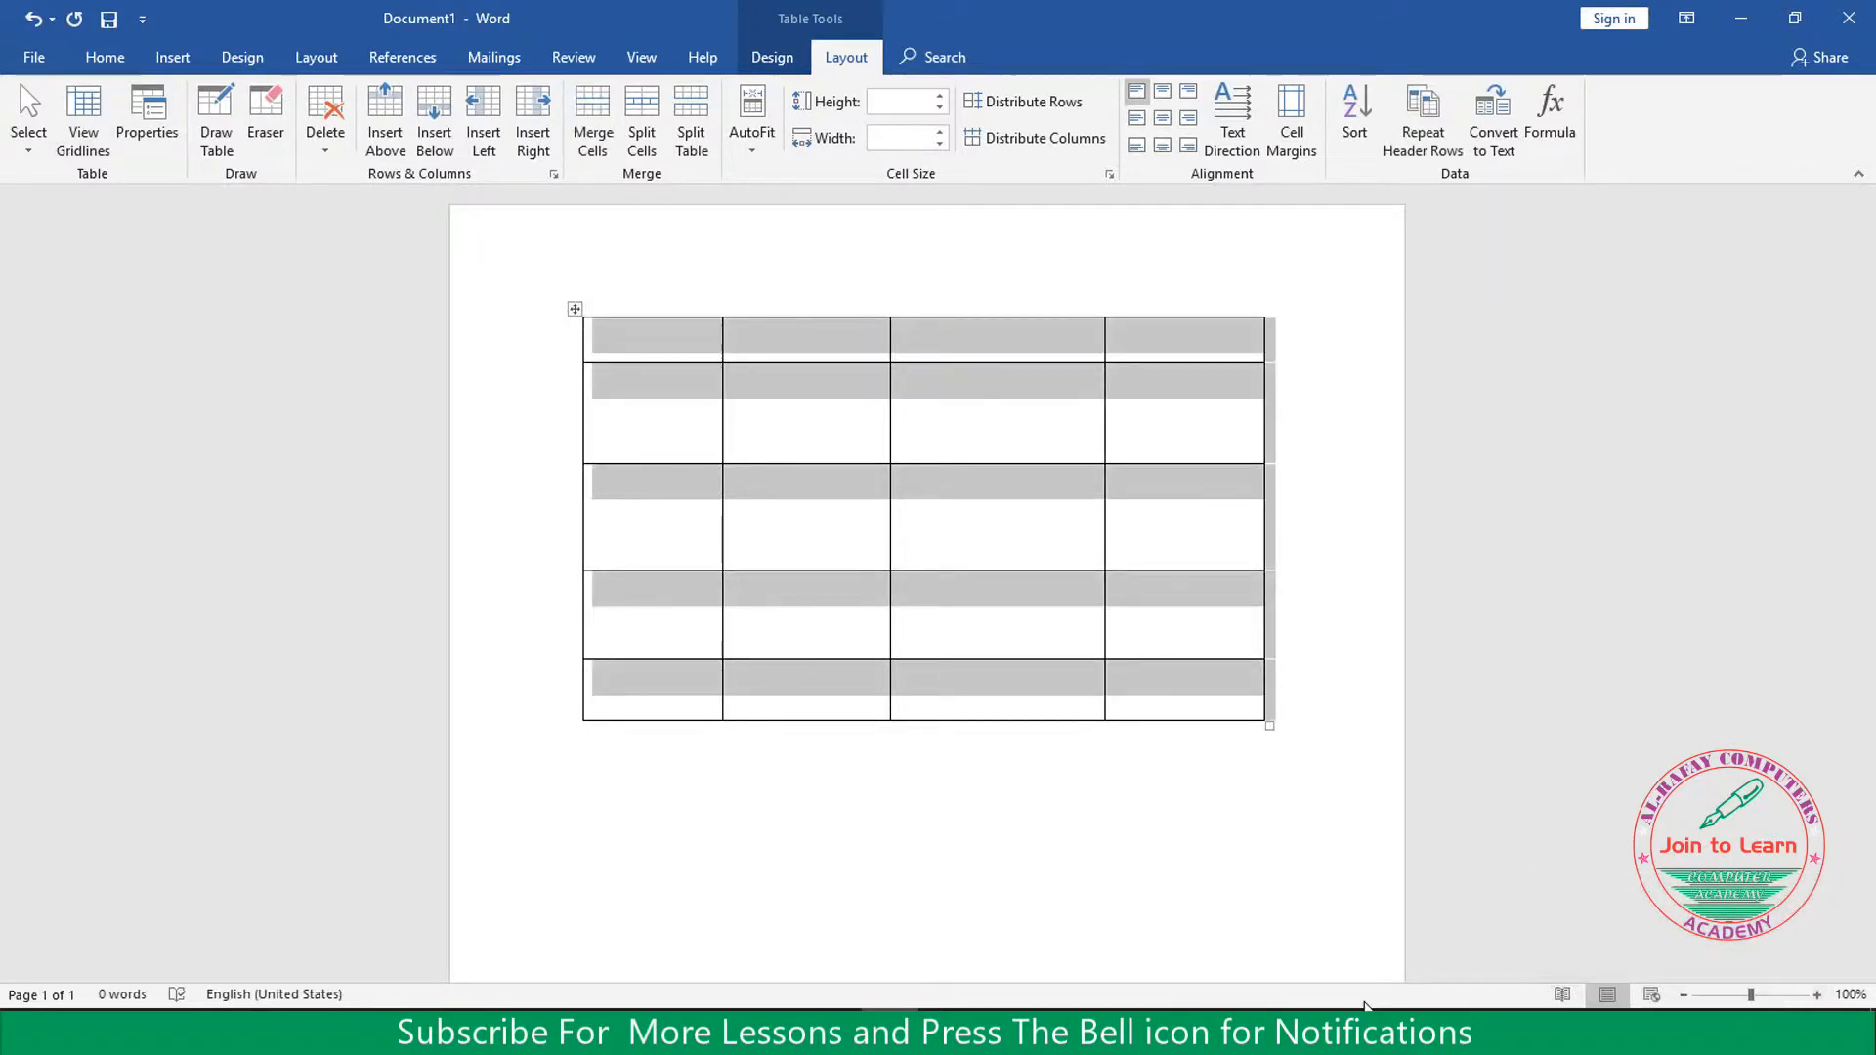
key(BackSpace)
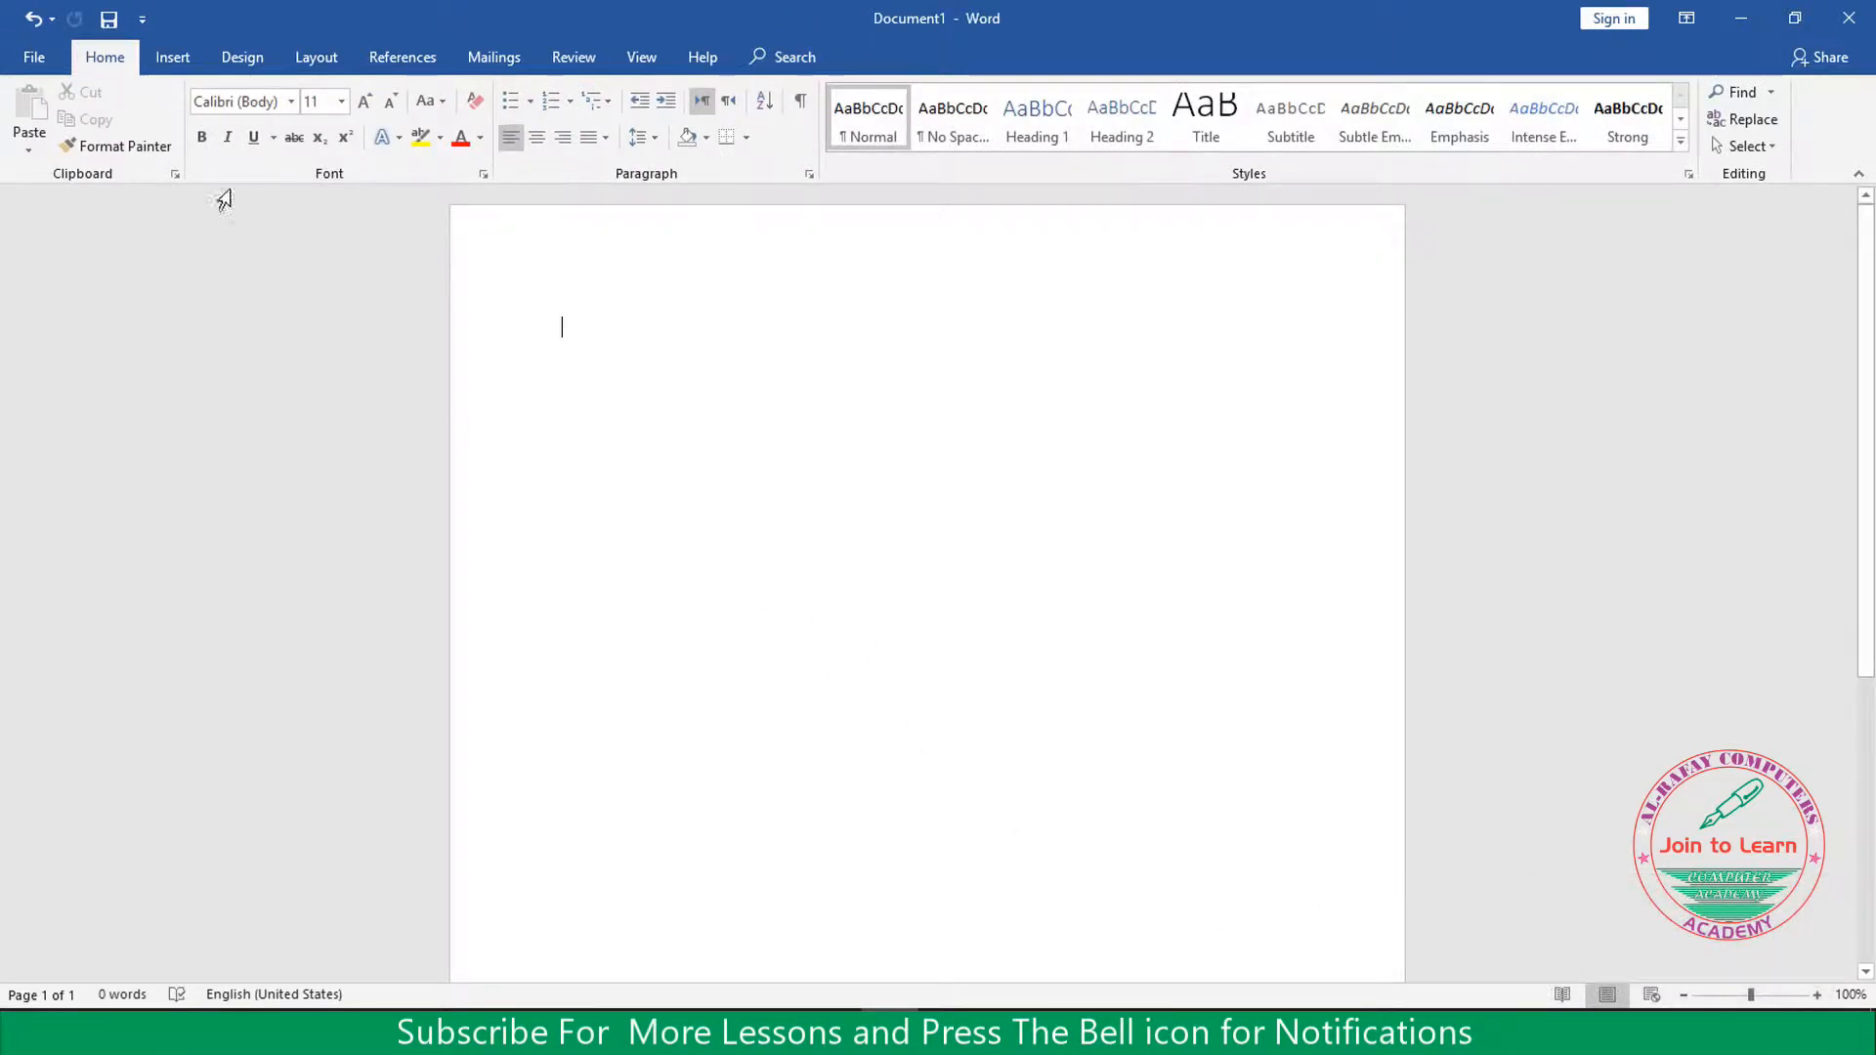
click(173, 58)
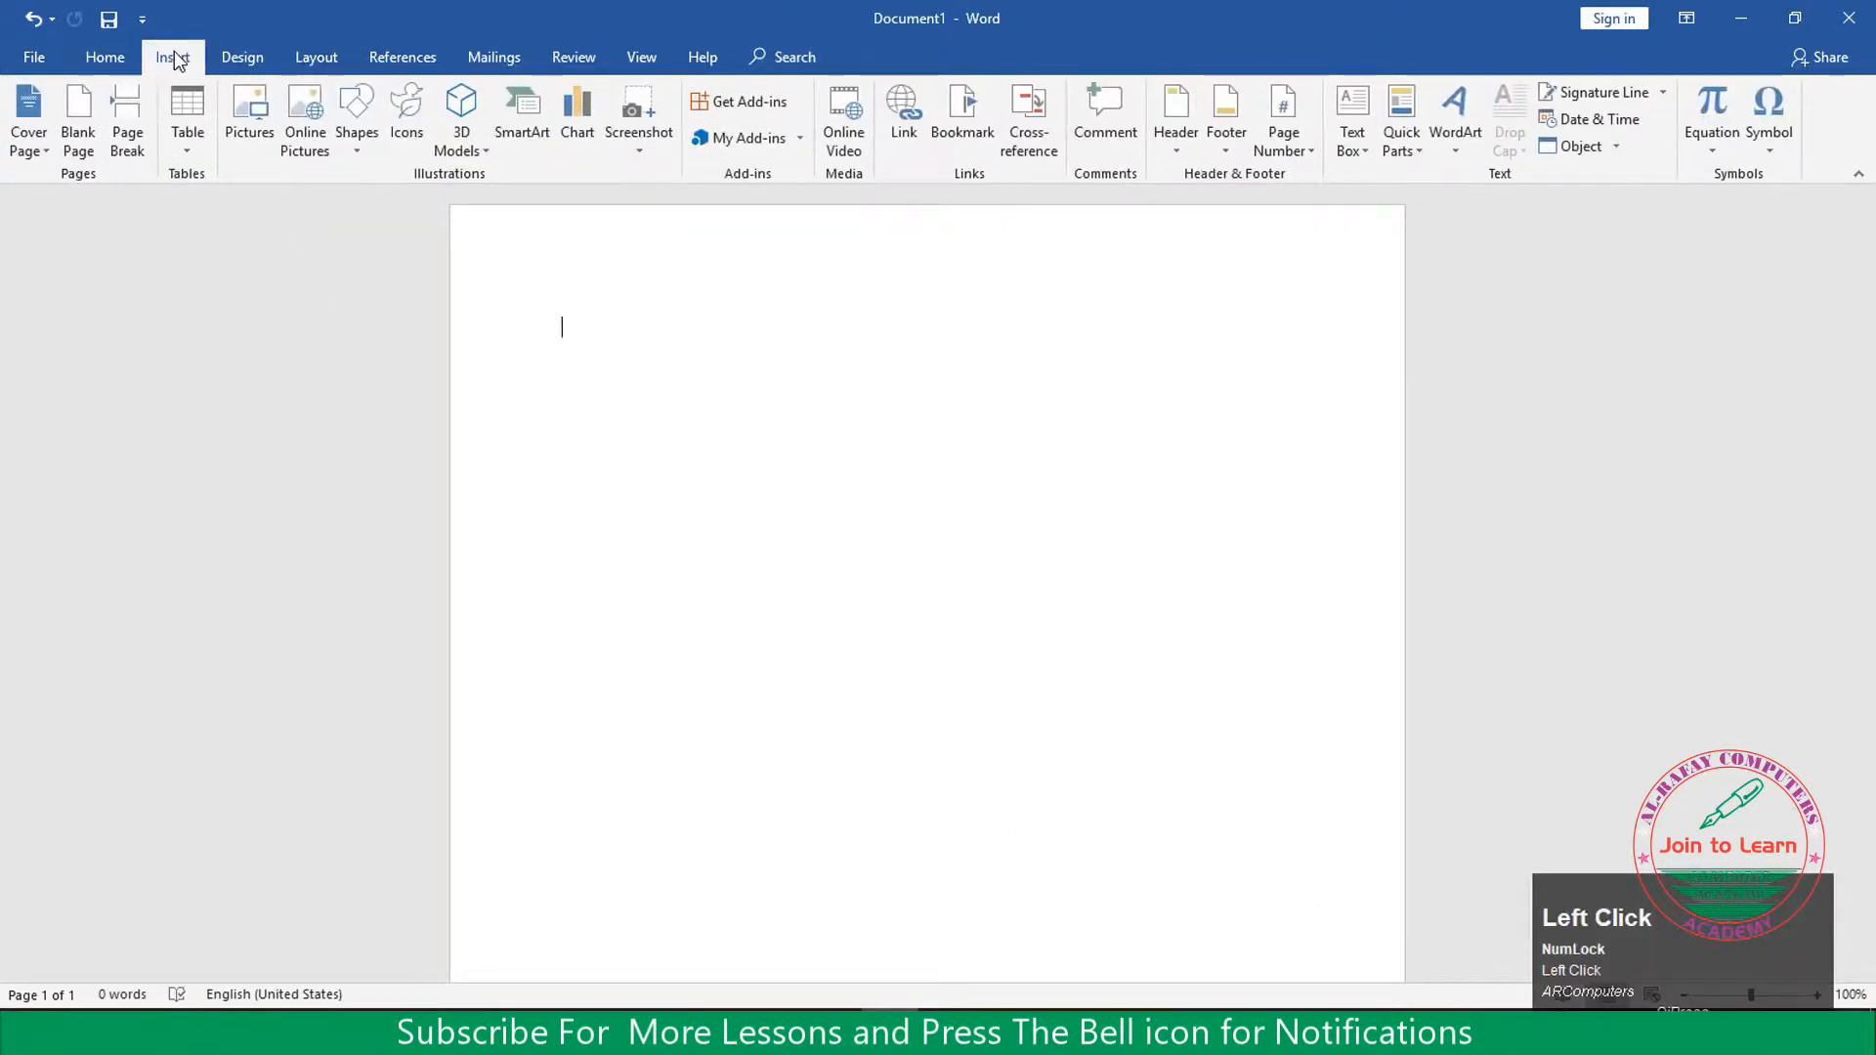
click(185, 149)
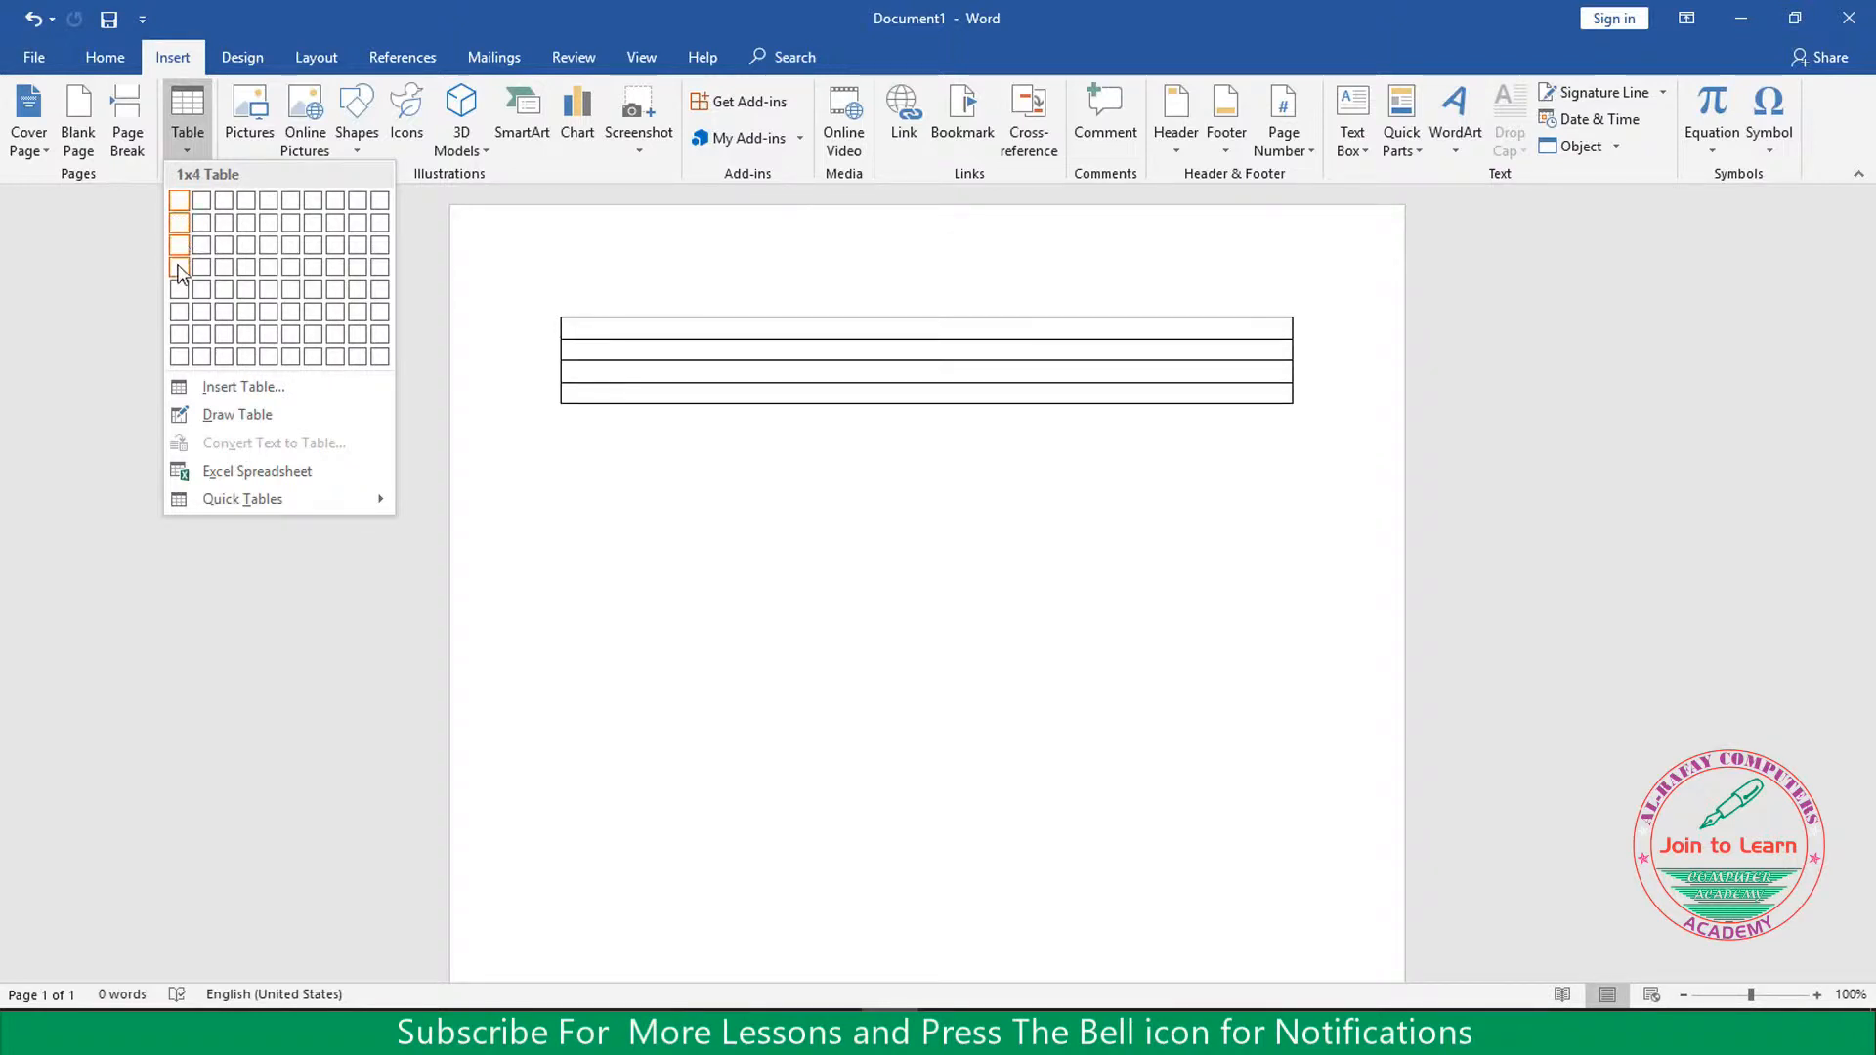
click(379, 360)
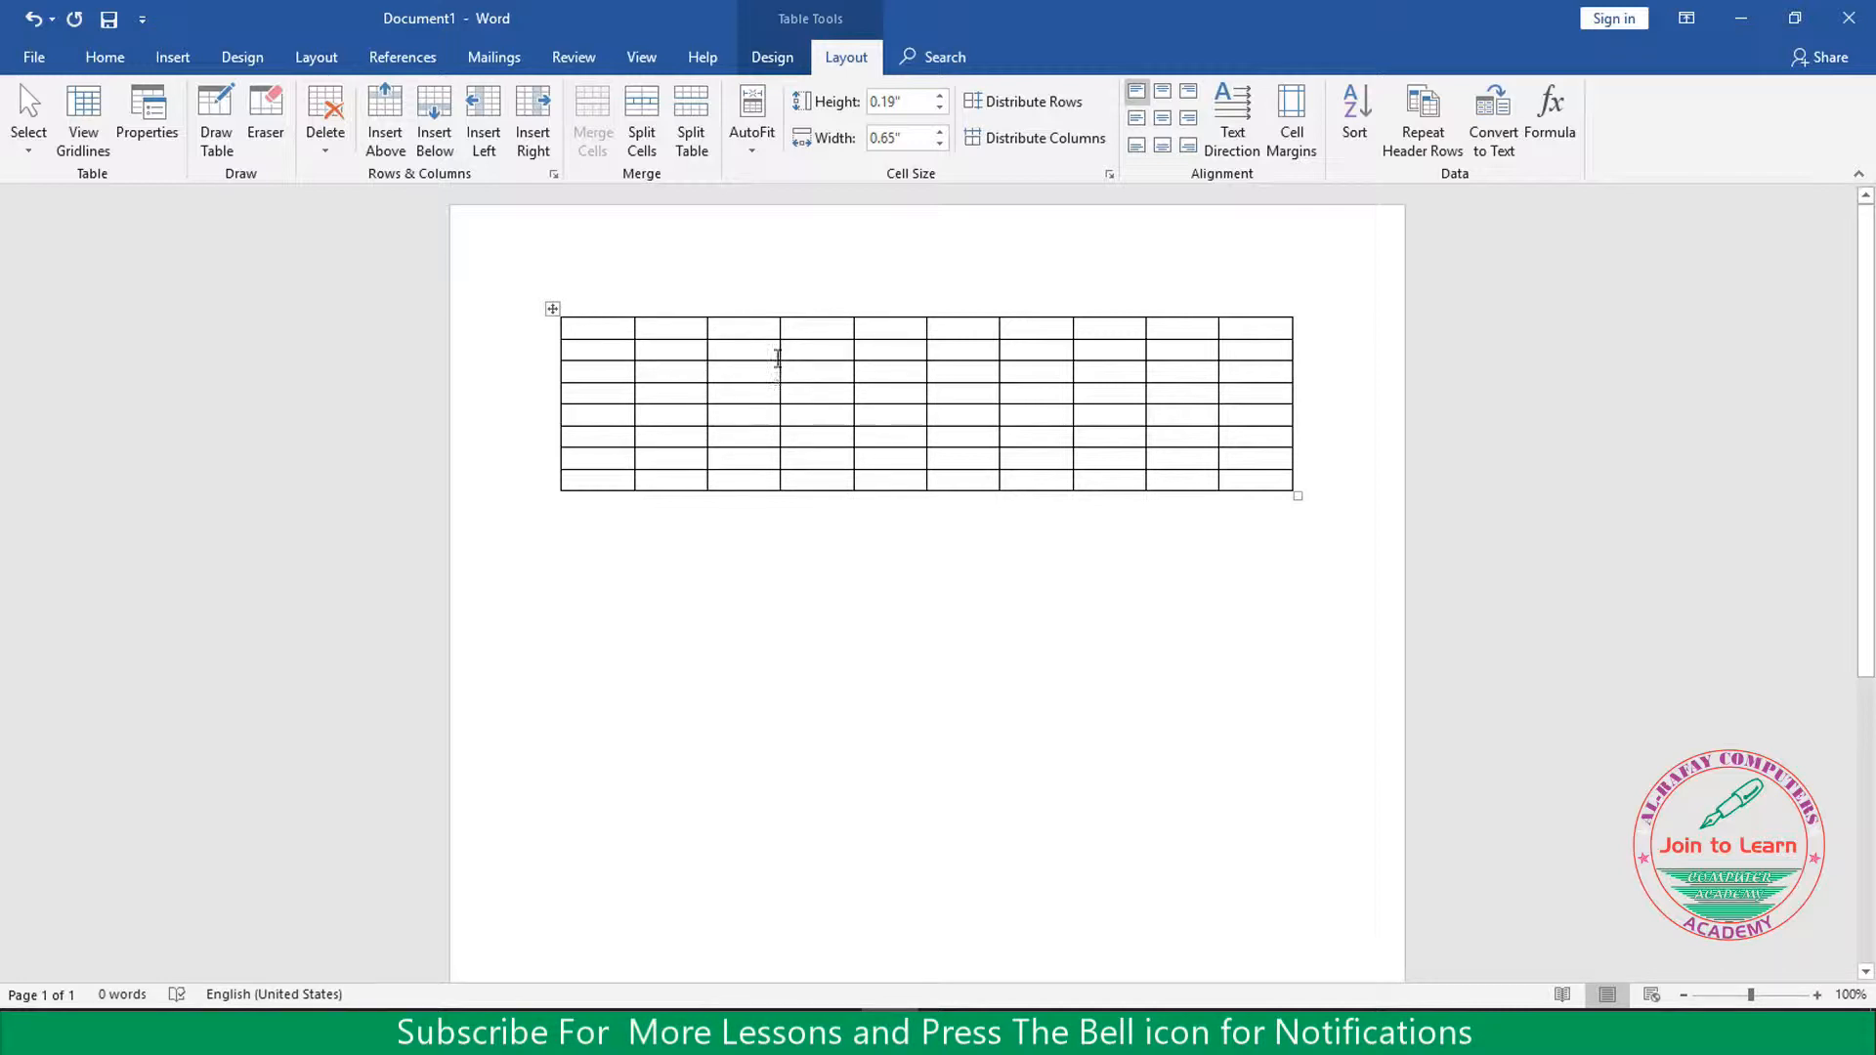
Select the entire 10-column, 8-row table and delete it from the page
mouse_move(538, 331)
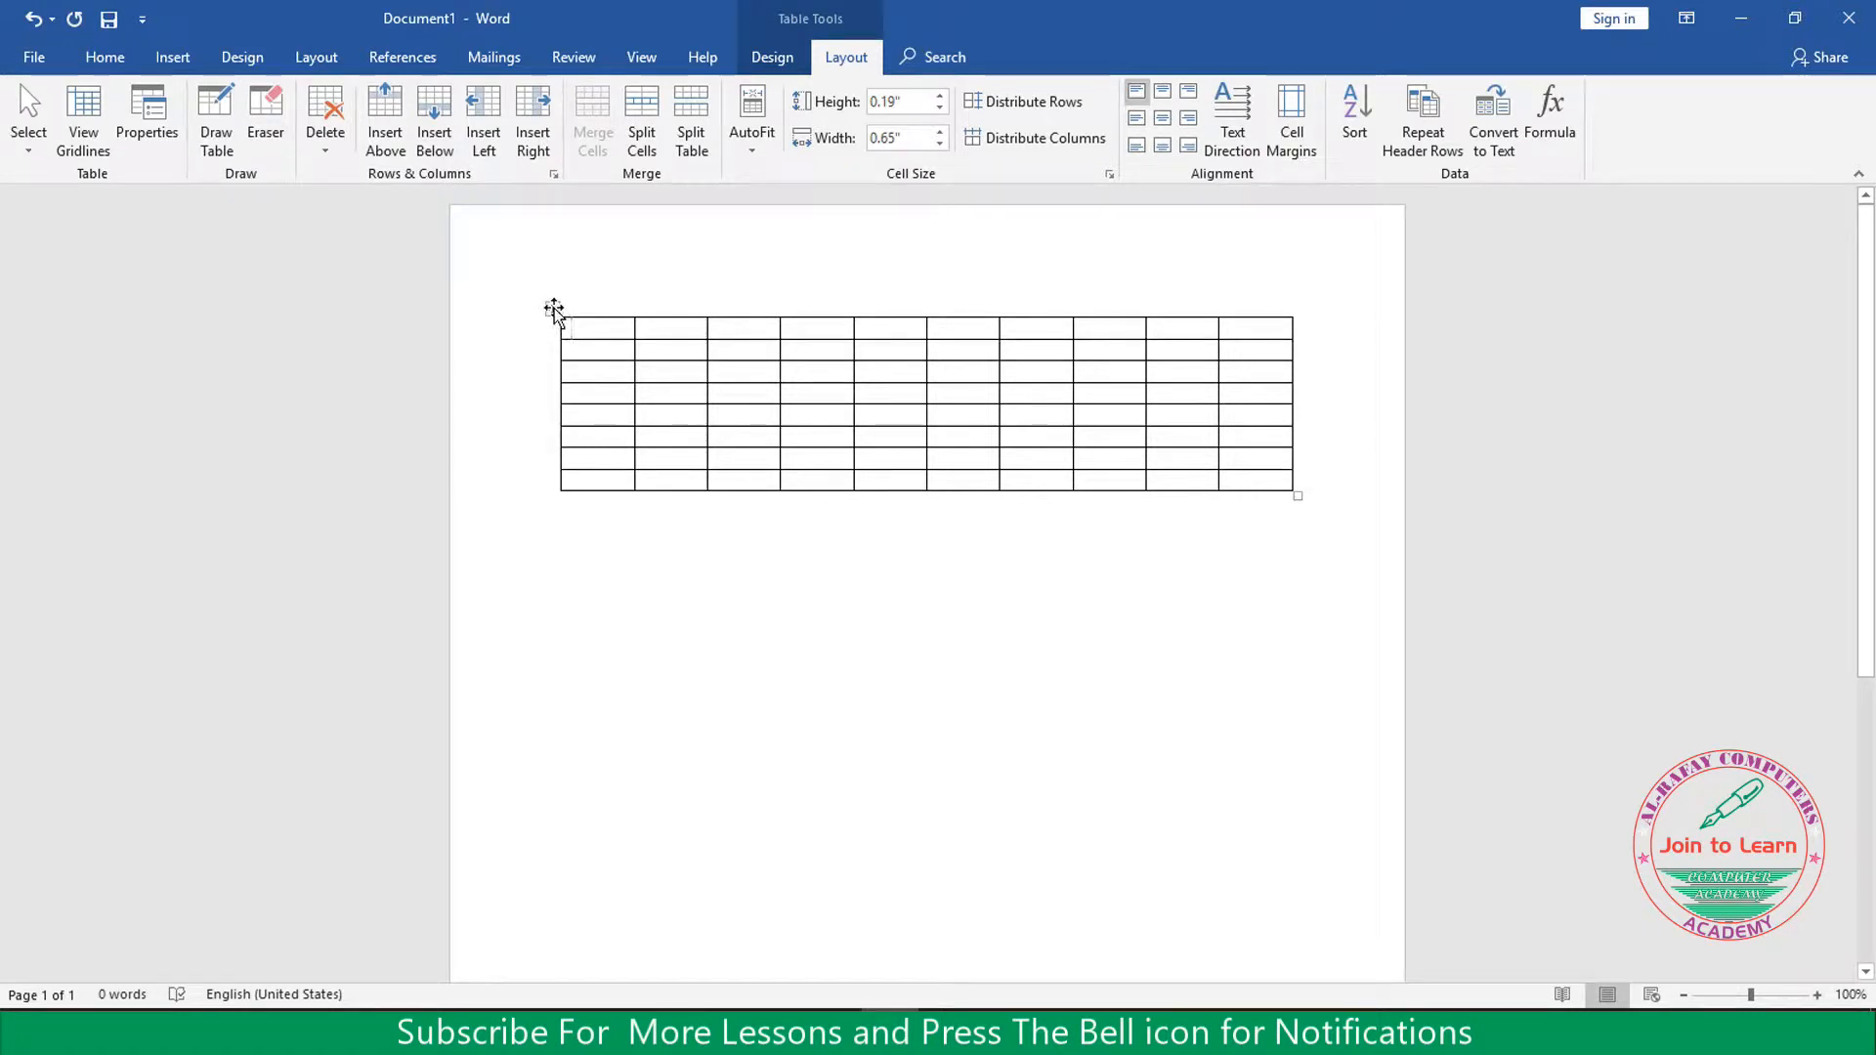
click(553, 309)
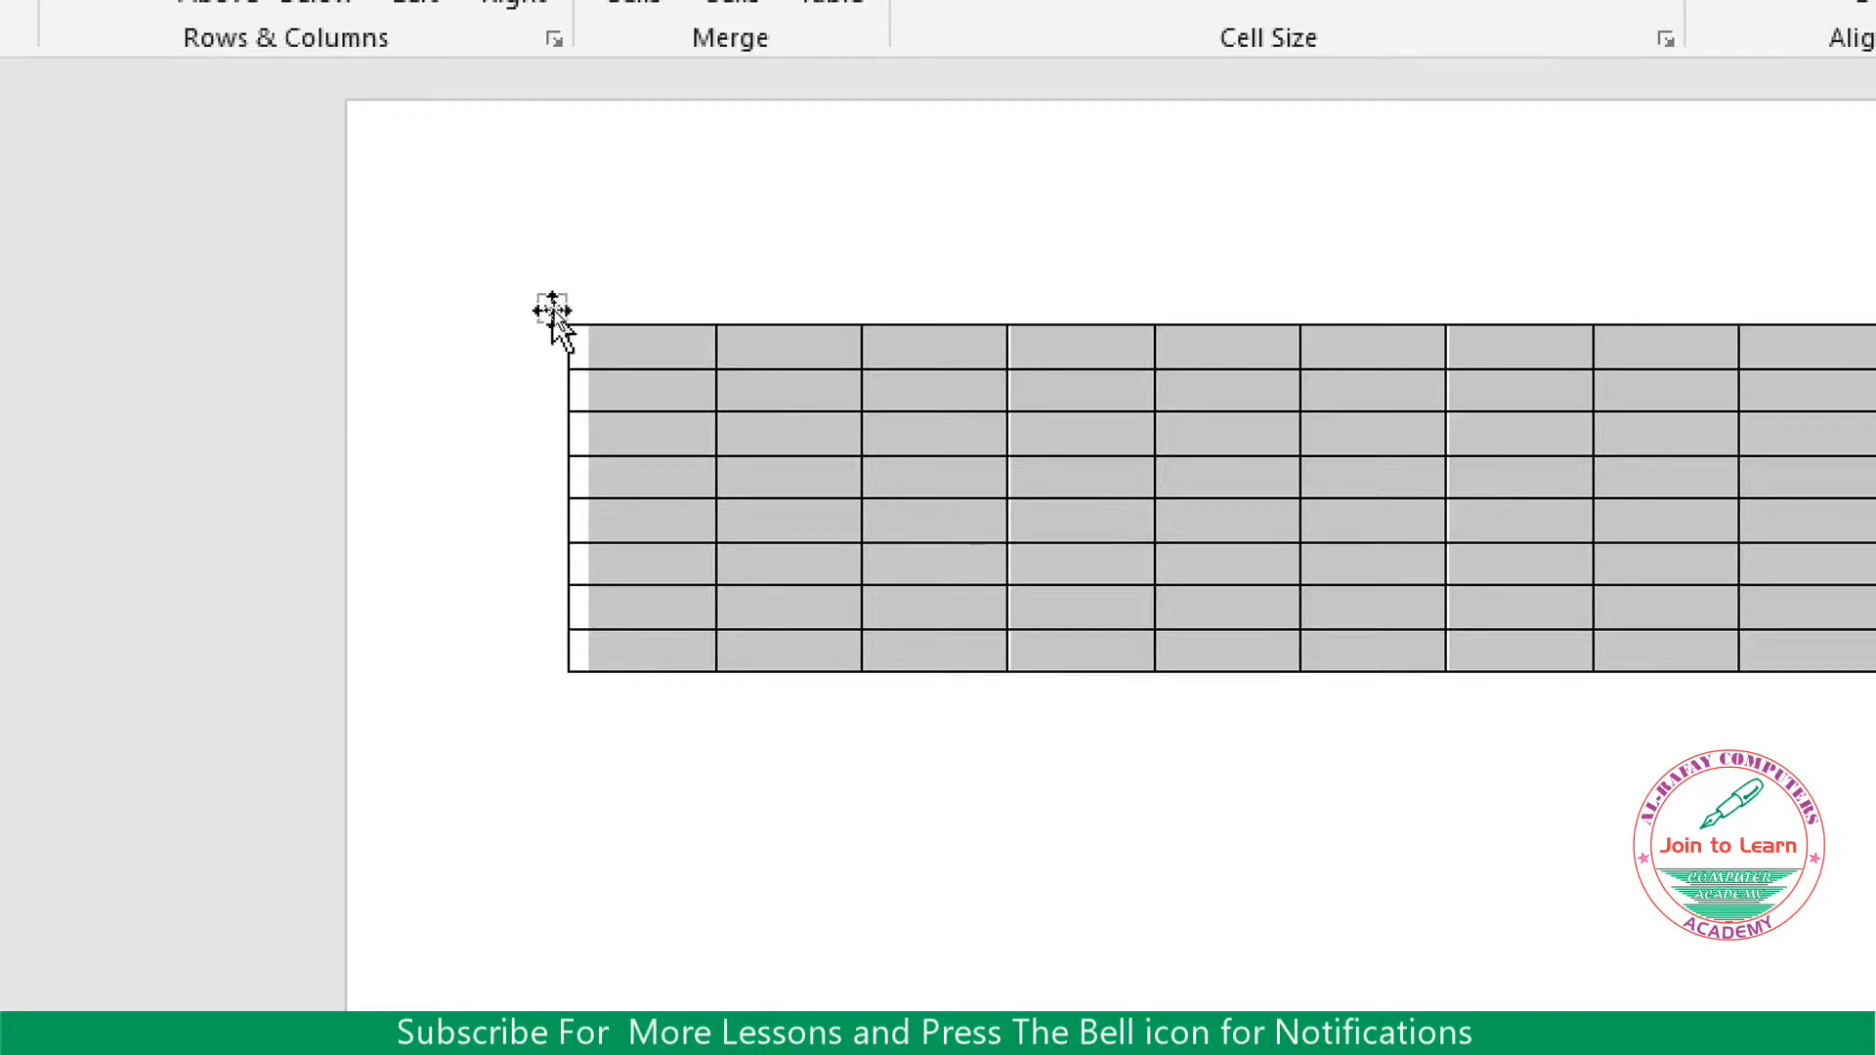
click(551, 311)
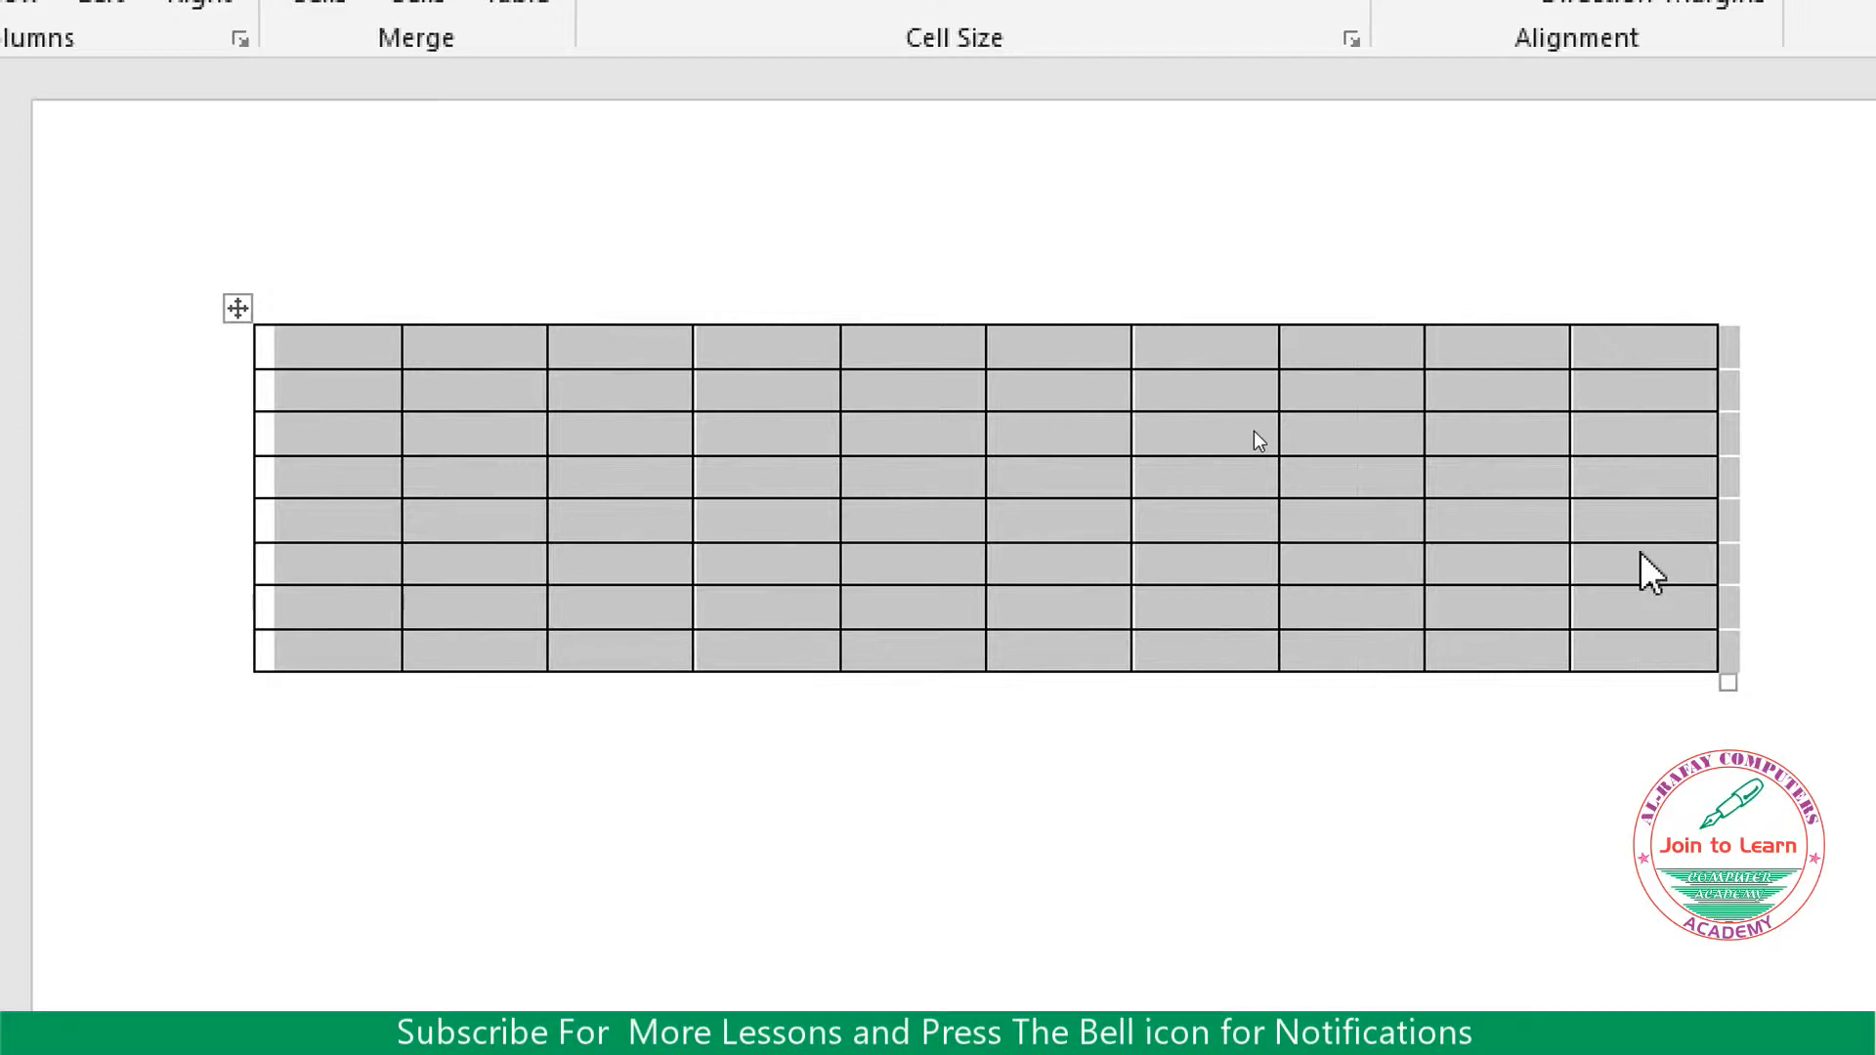
key(BackSpace)
key(ctrl+4)
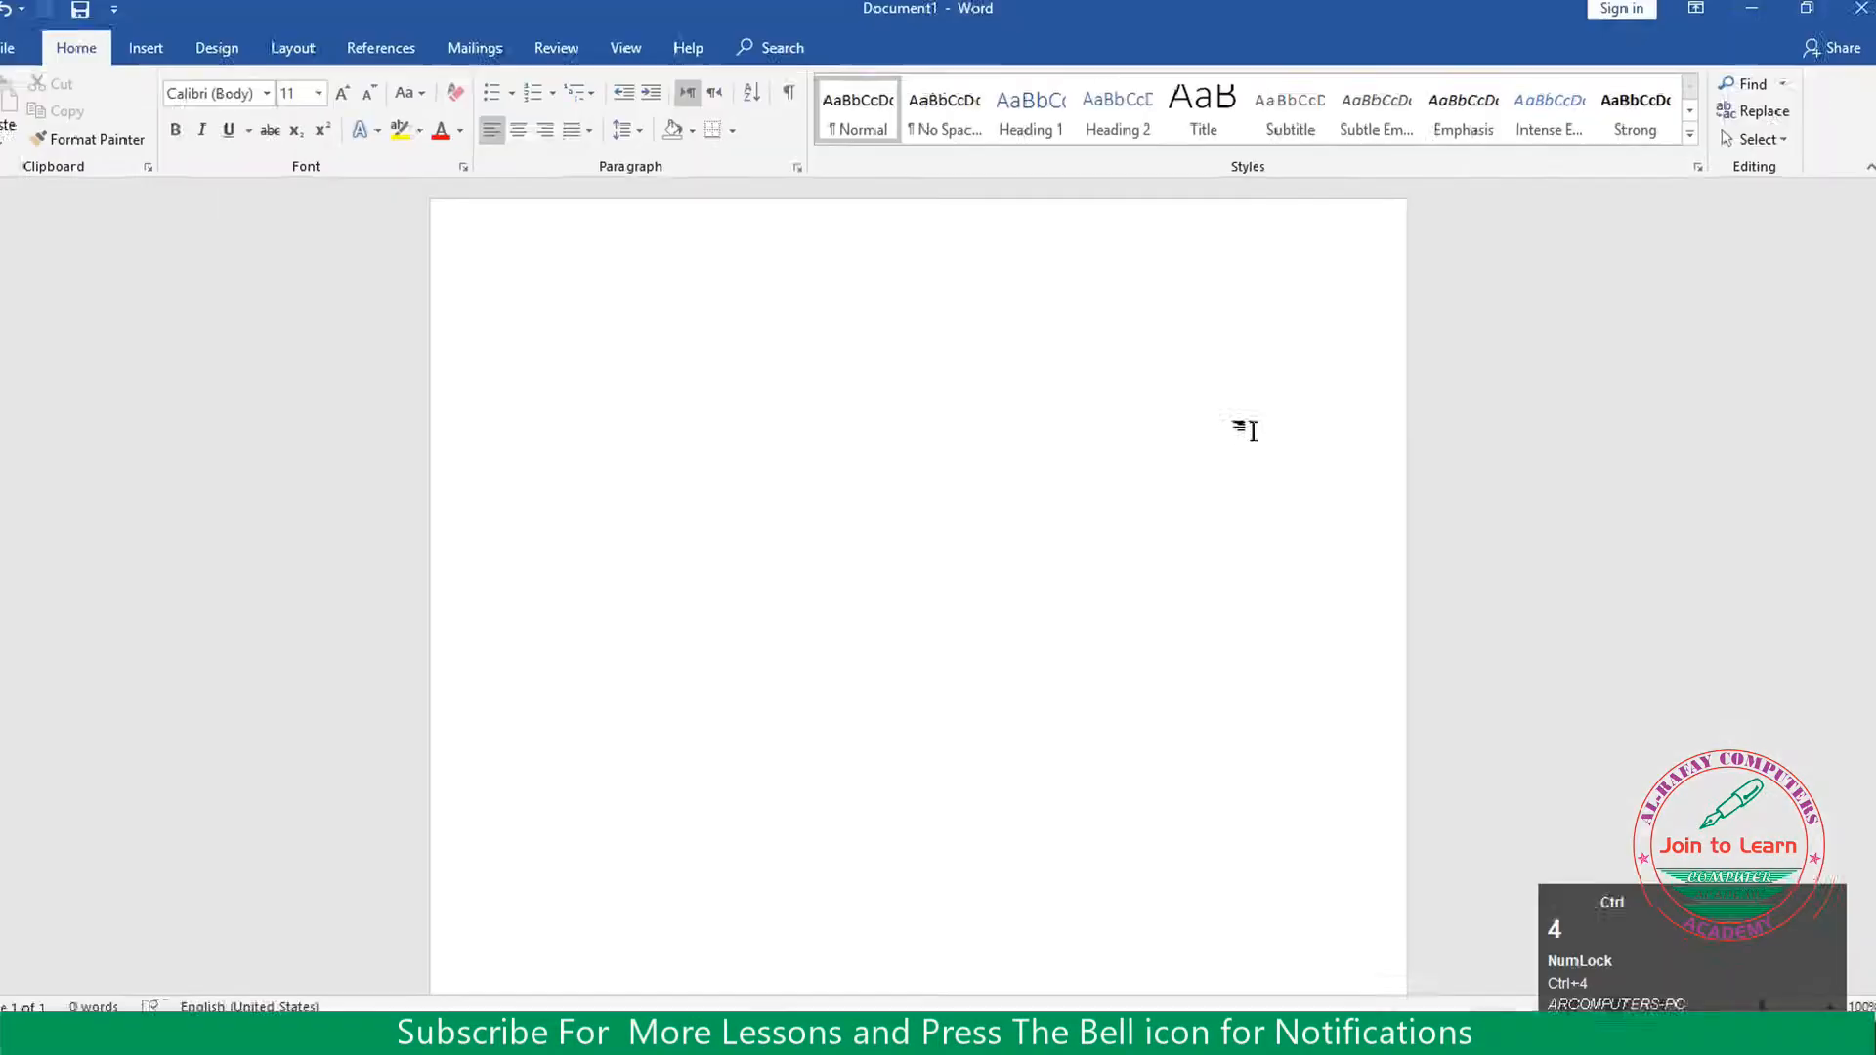
Insert the built-in Calendar 2 quick table into the blank page
click(174, 60)
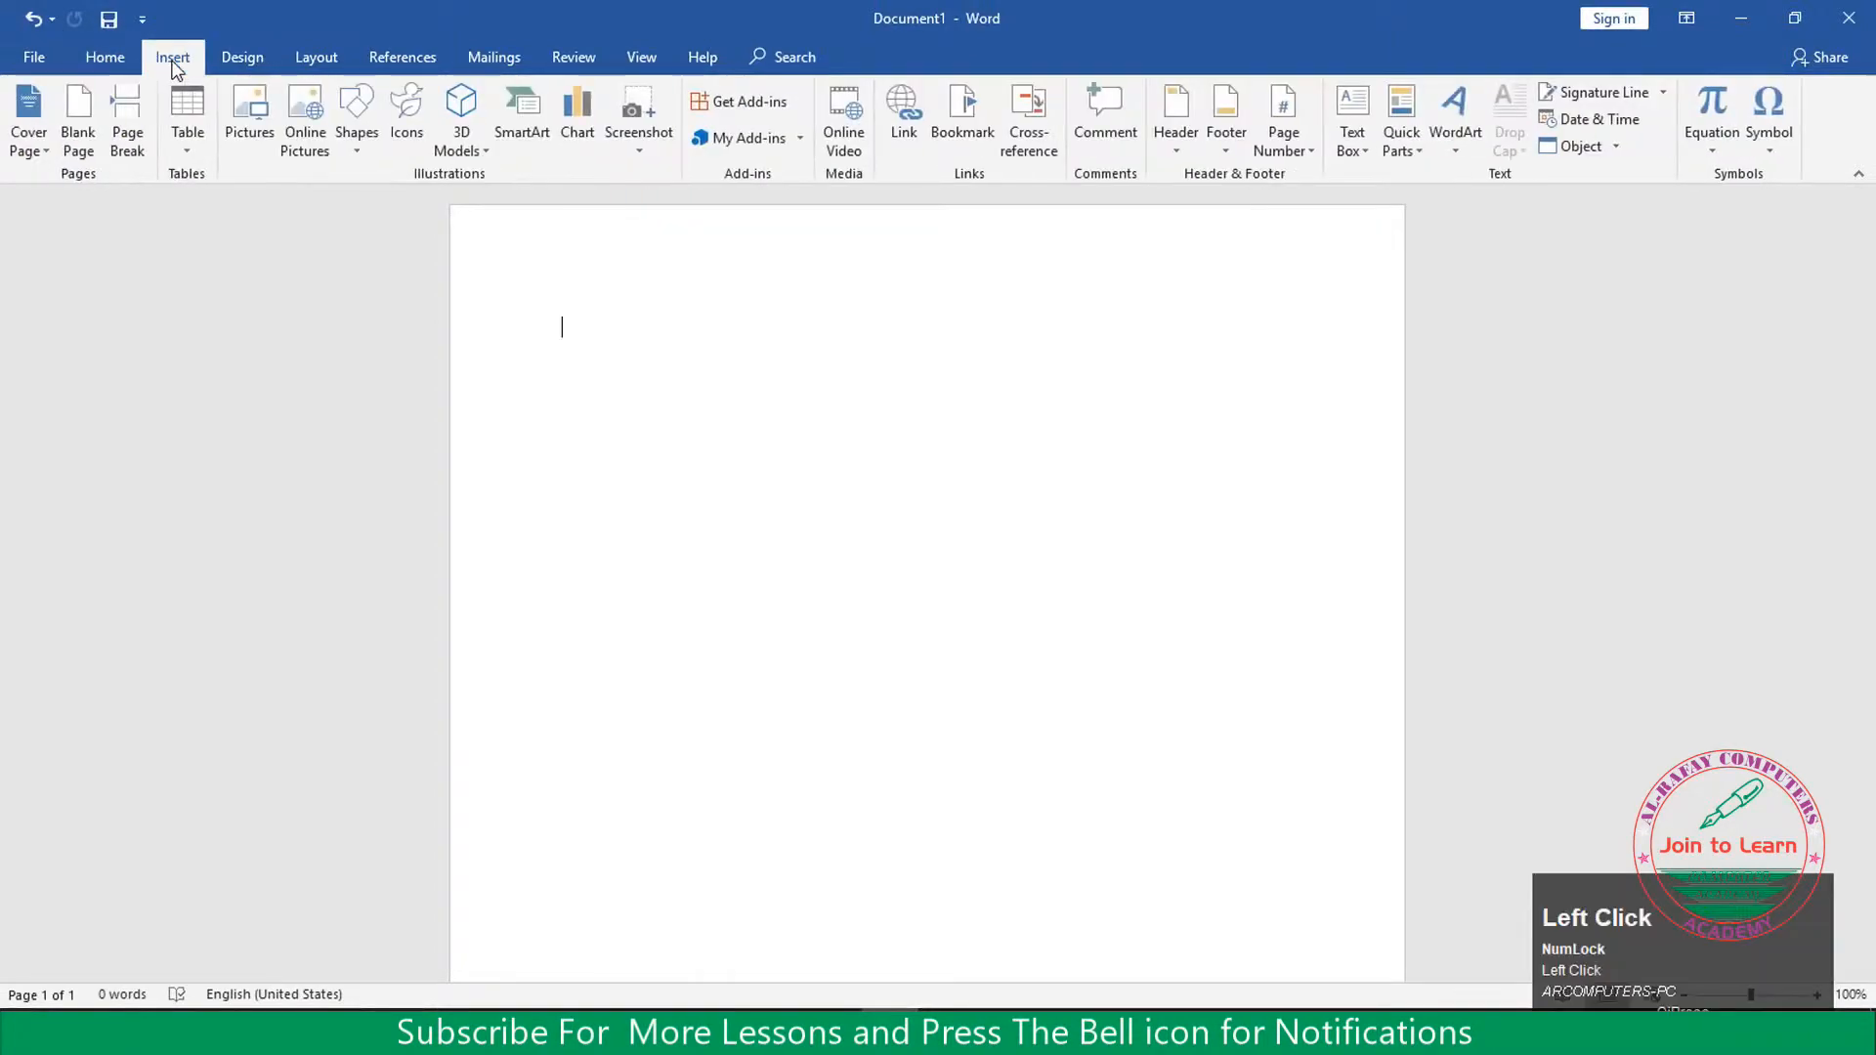
click(191, 156)
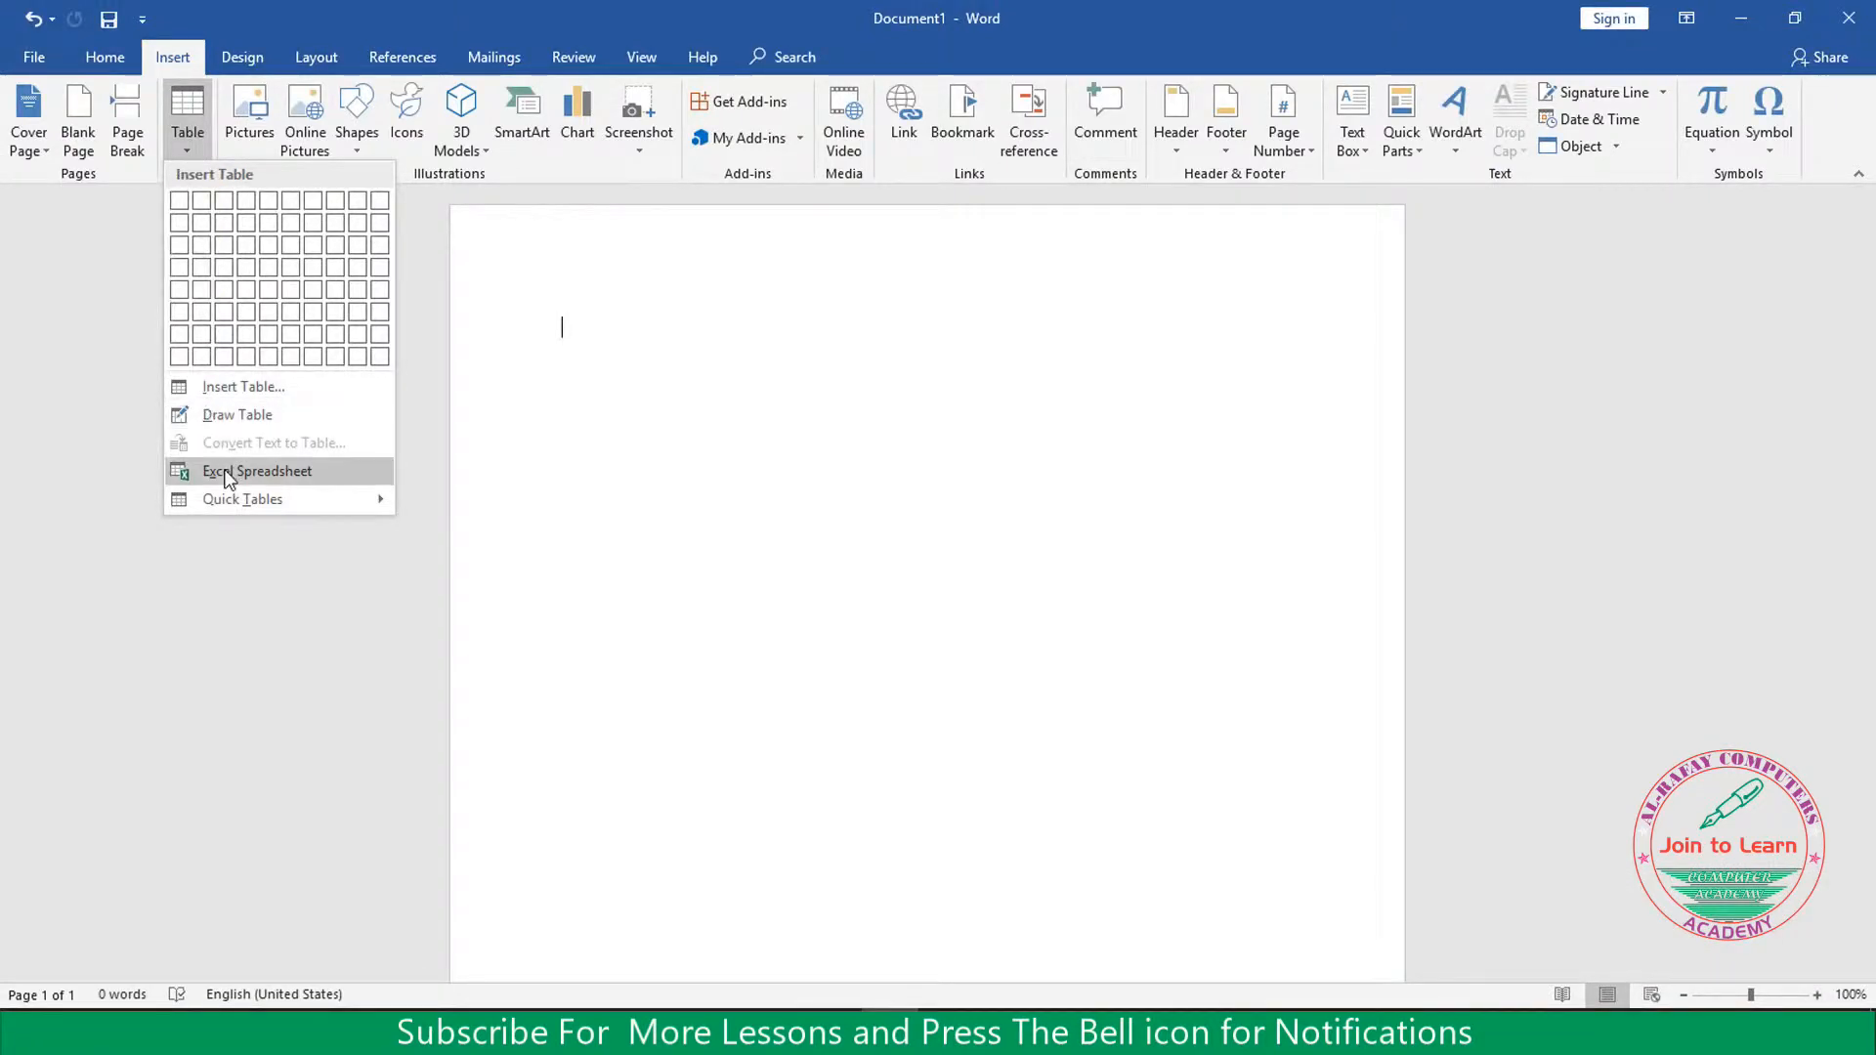
click(262, 500)
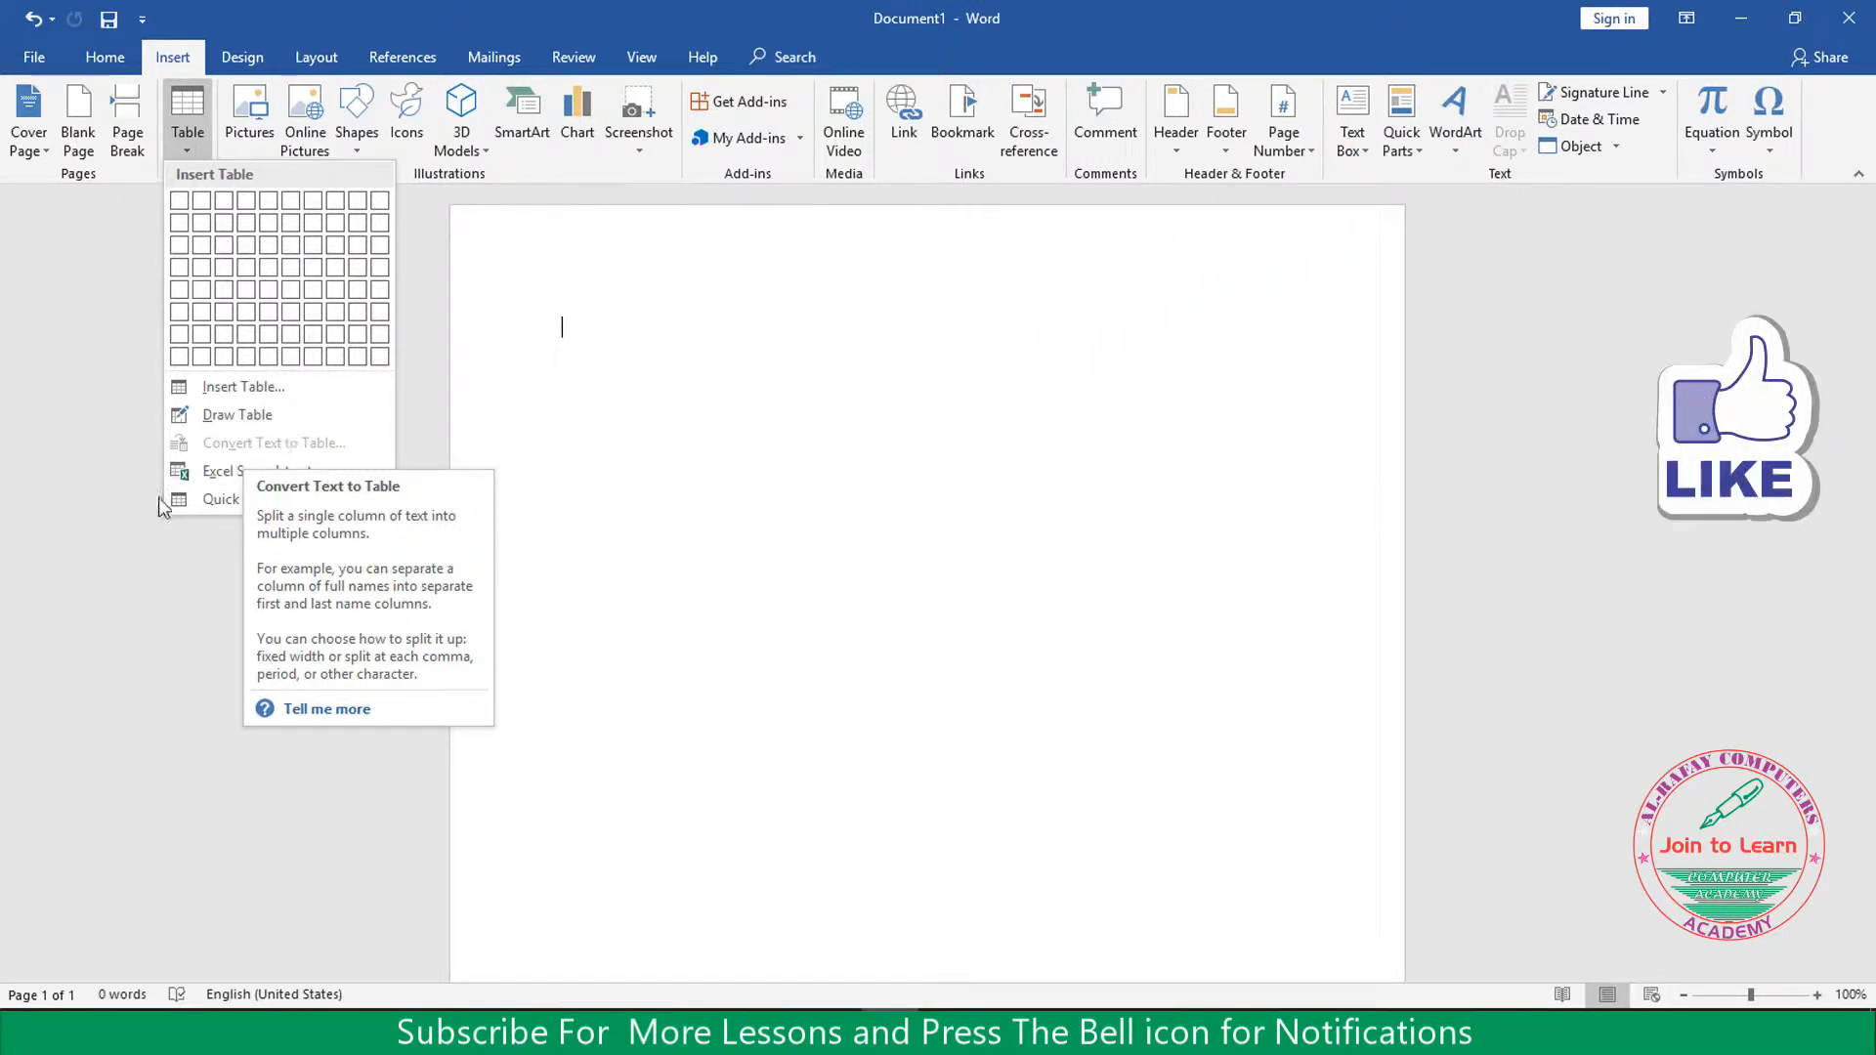
mouse_move(211, 500)
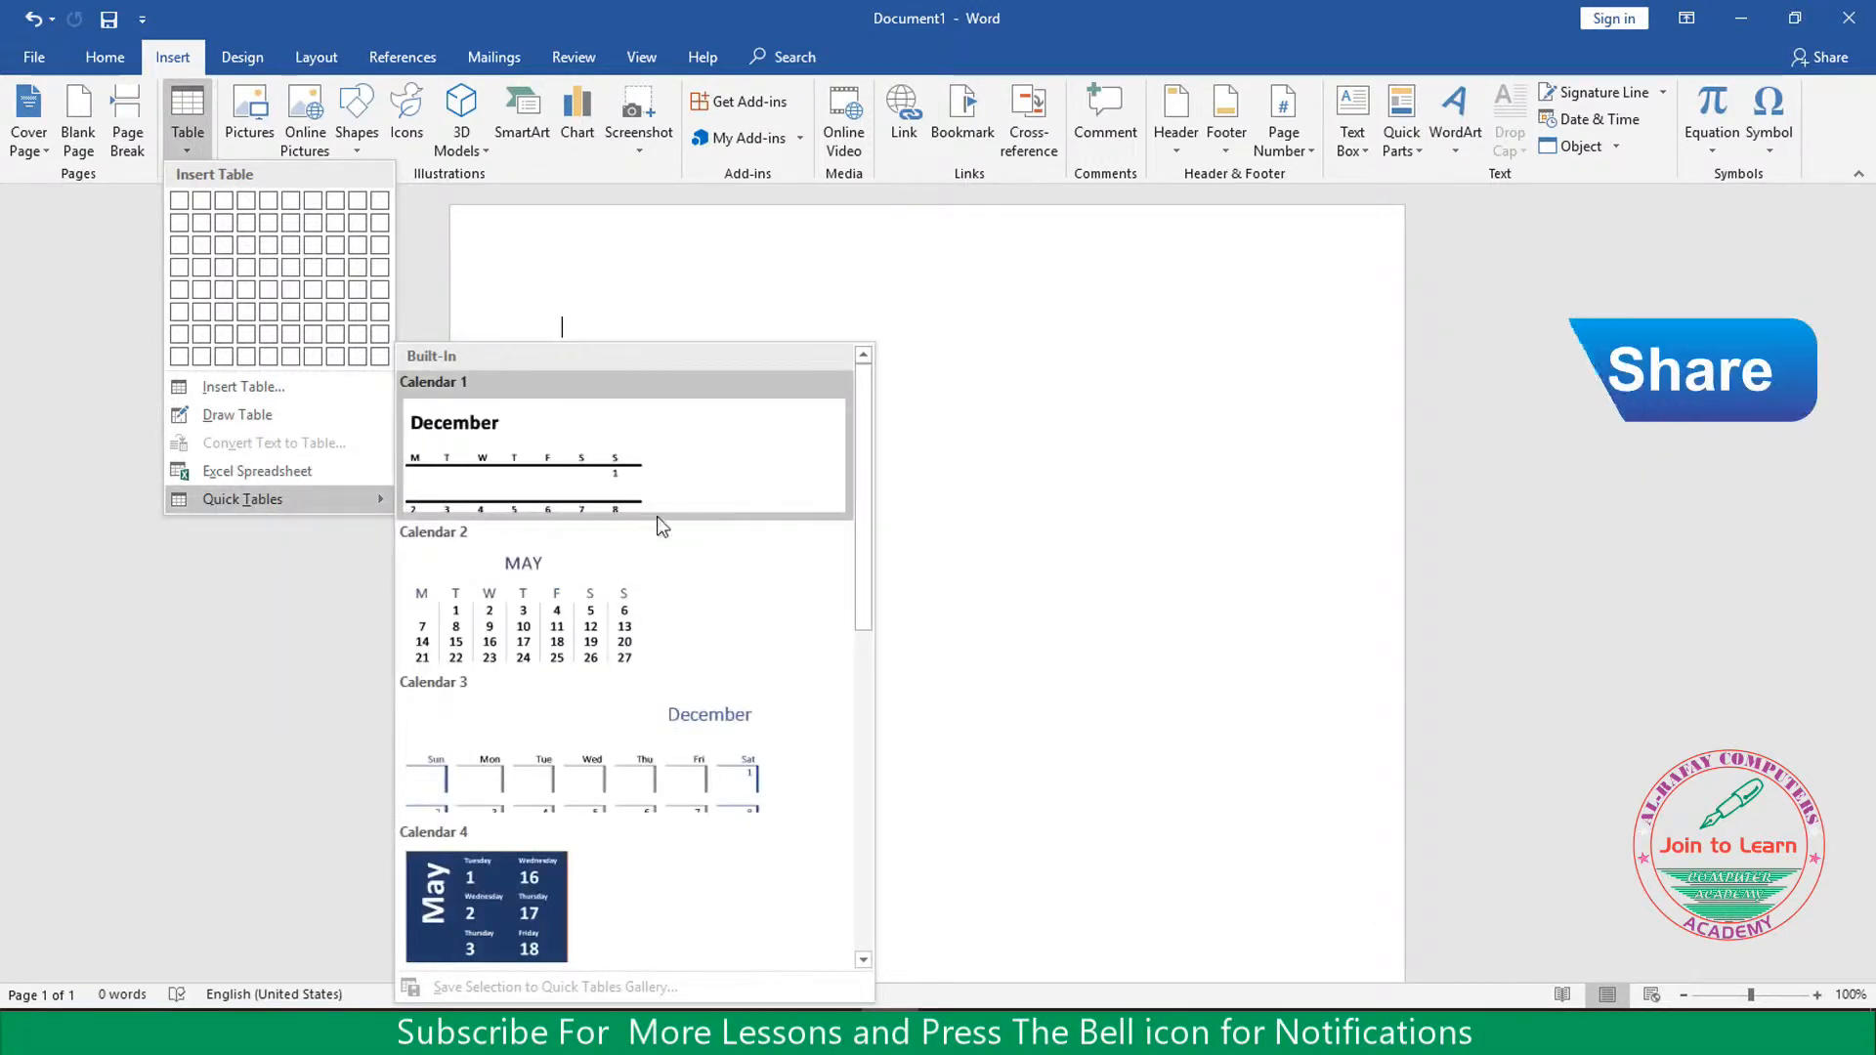
drag(860, 581, 826, 562)
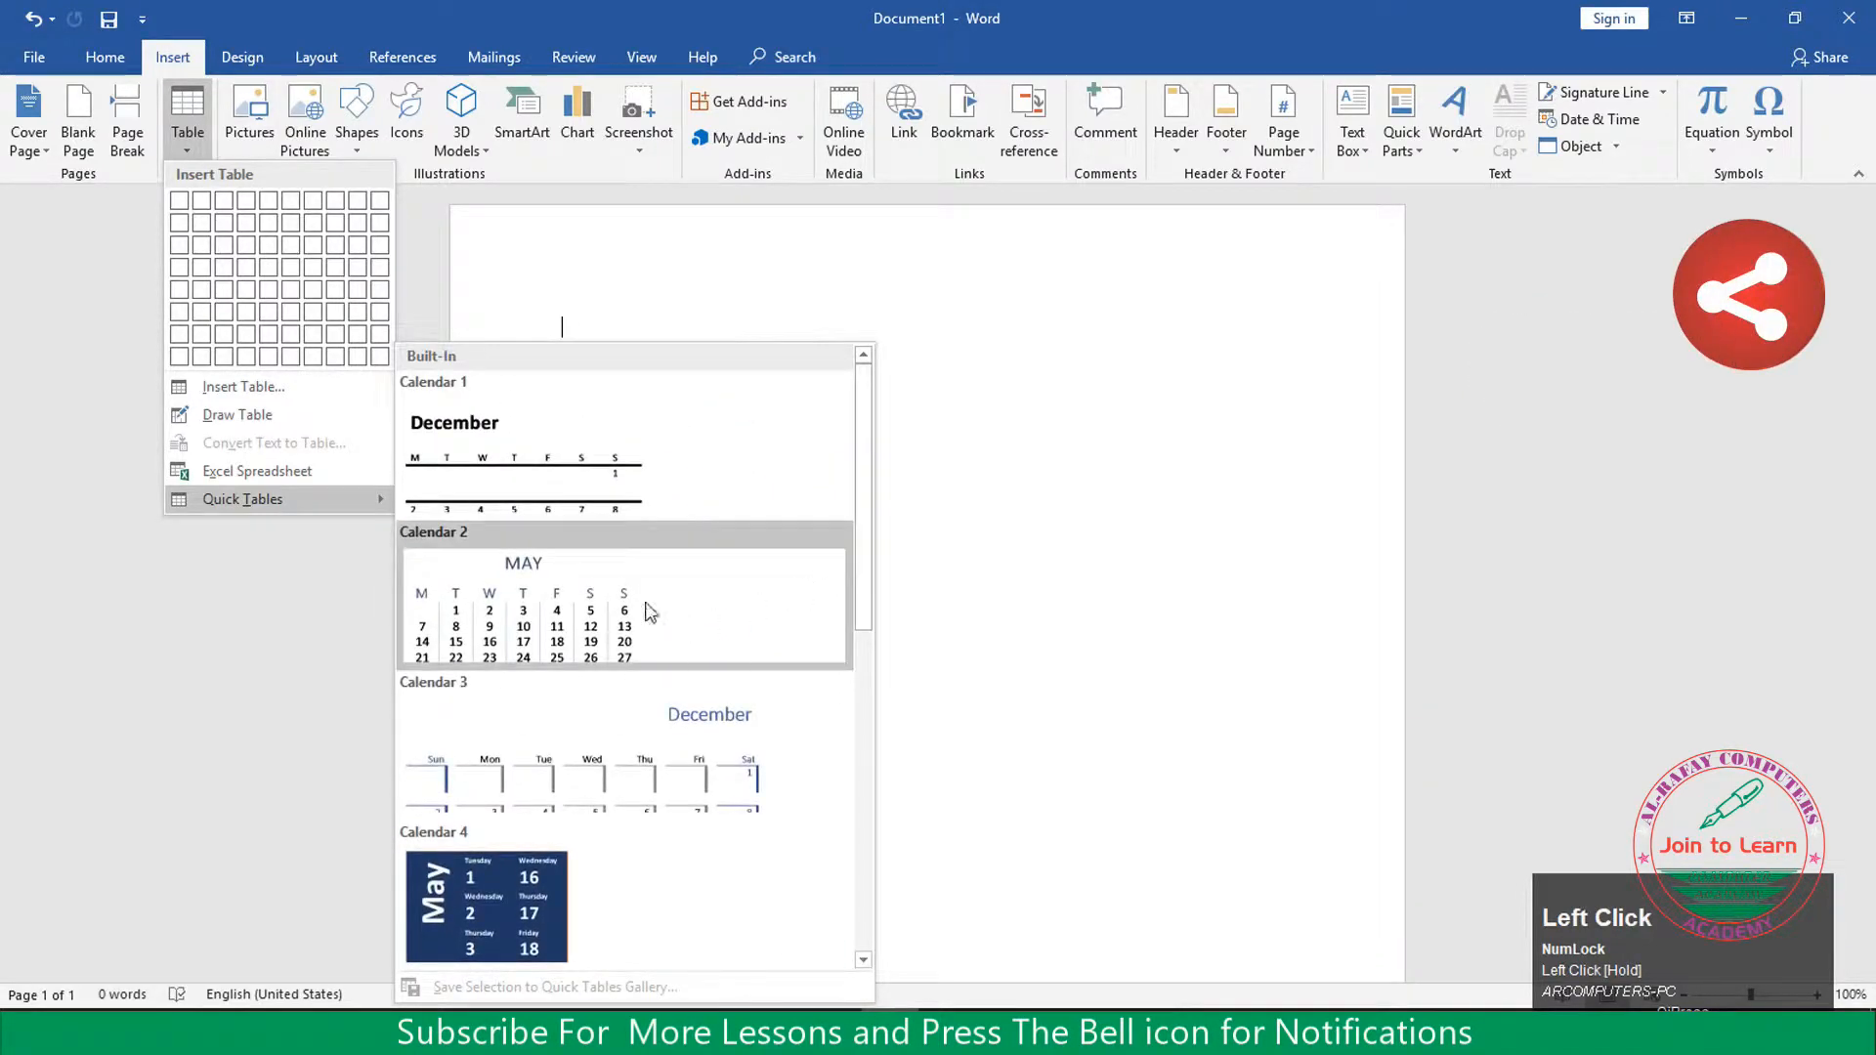
click(542, 605)
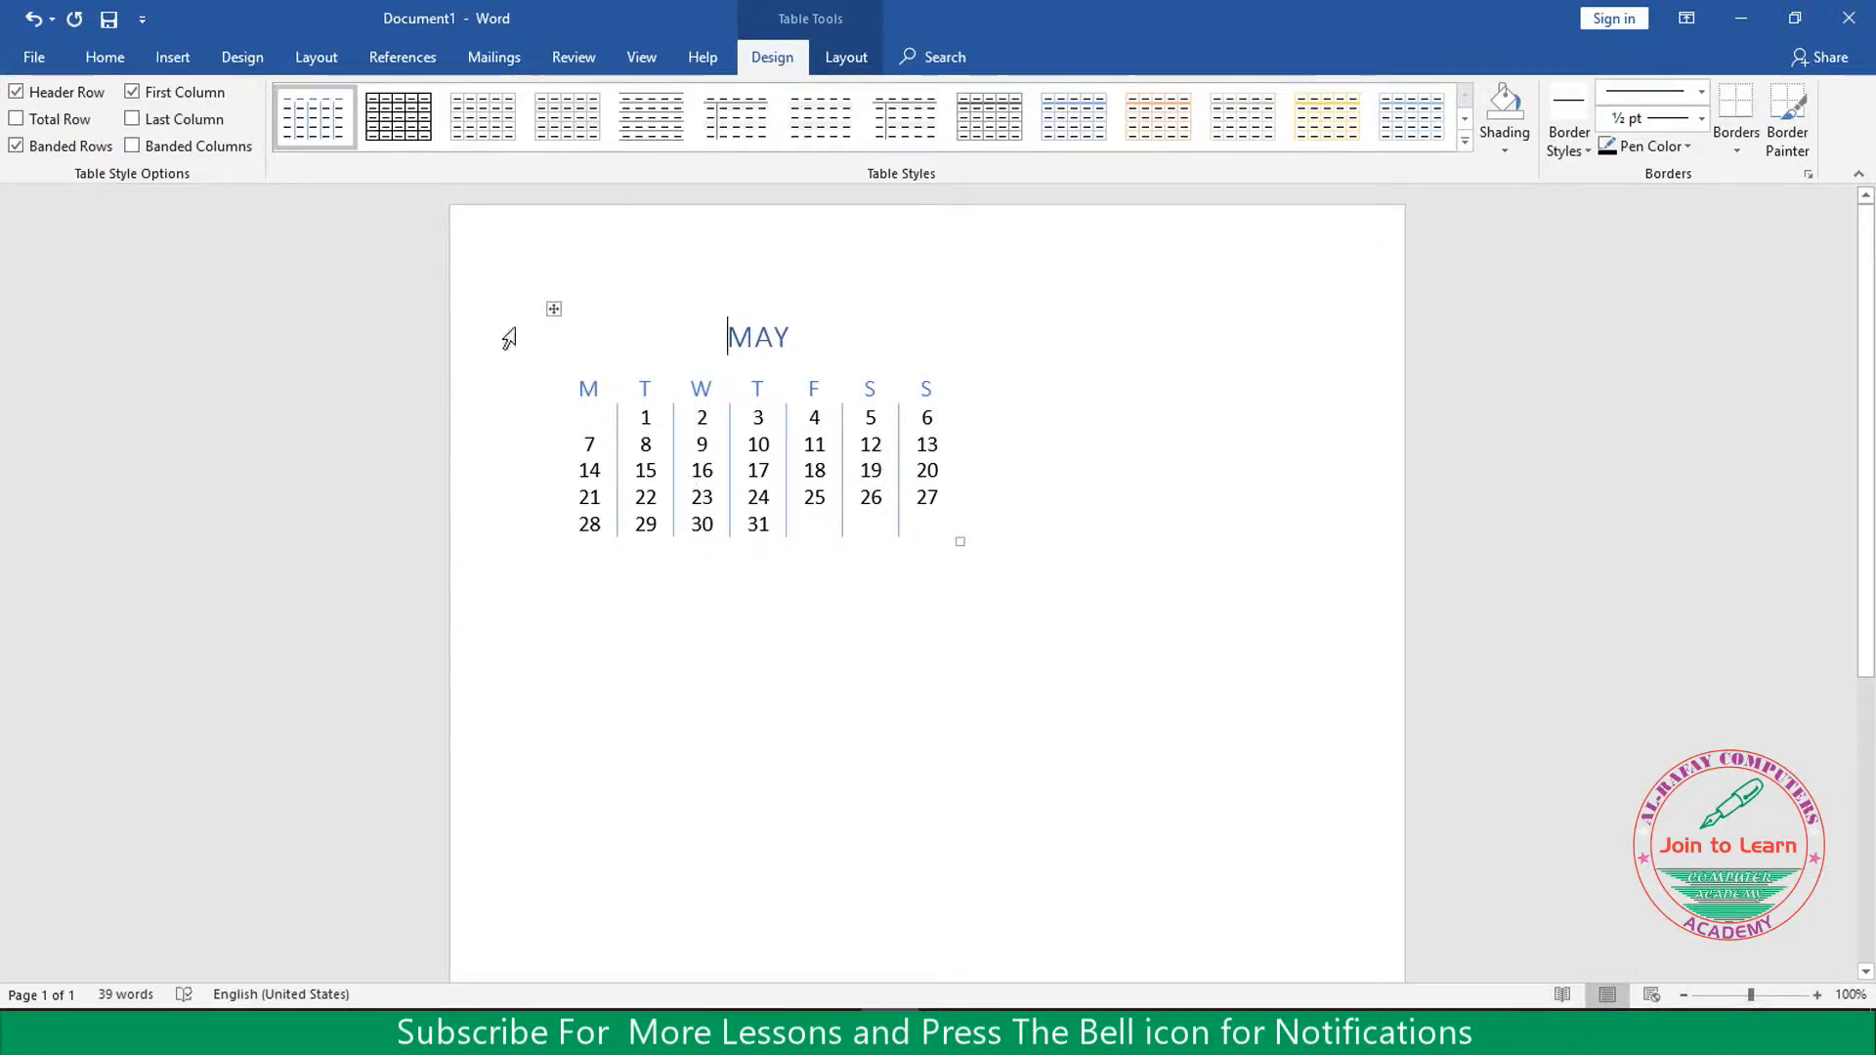
Enlarge the calendar table to span the text width, with date cells about 0.93" wide and 0.51" tall
click(554, 309)
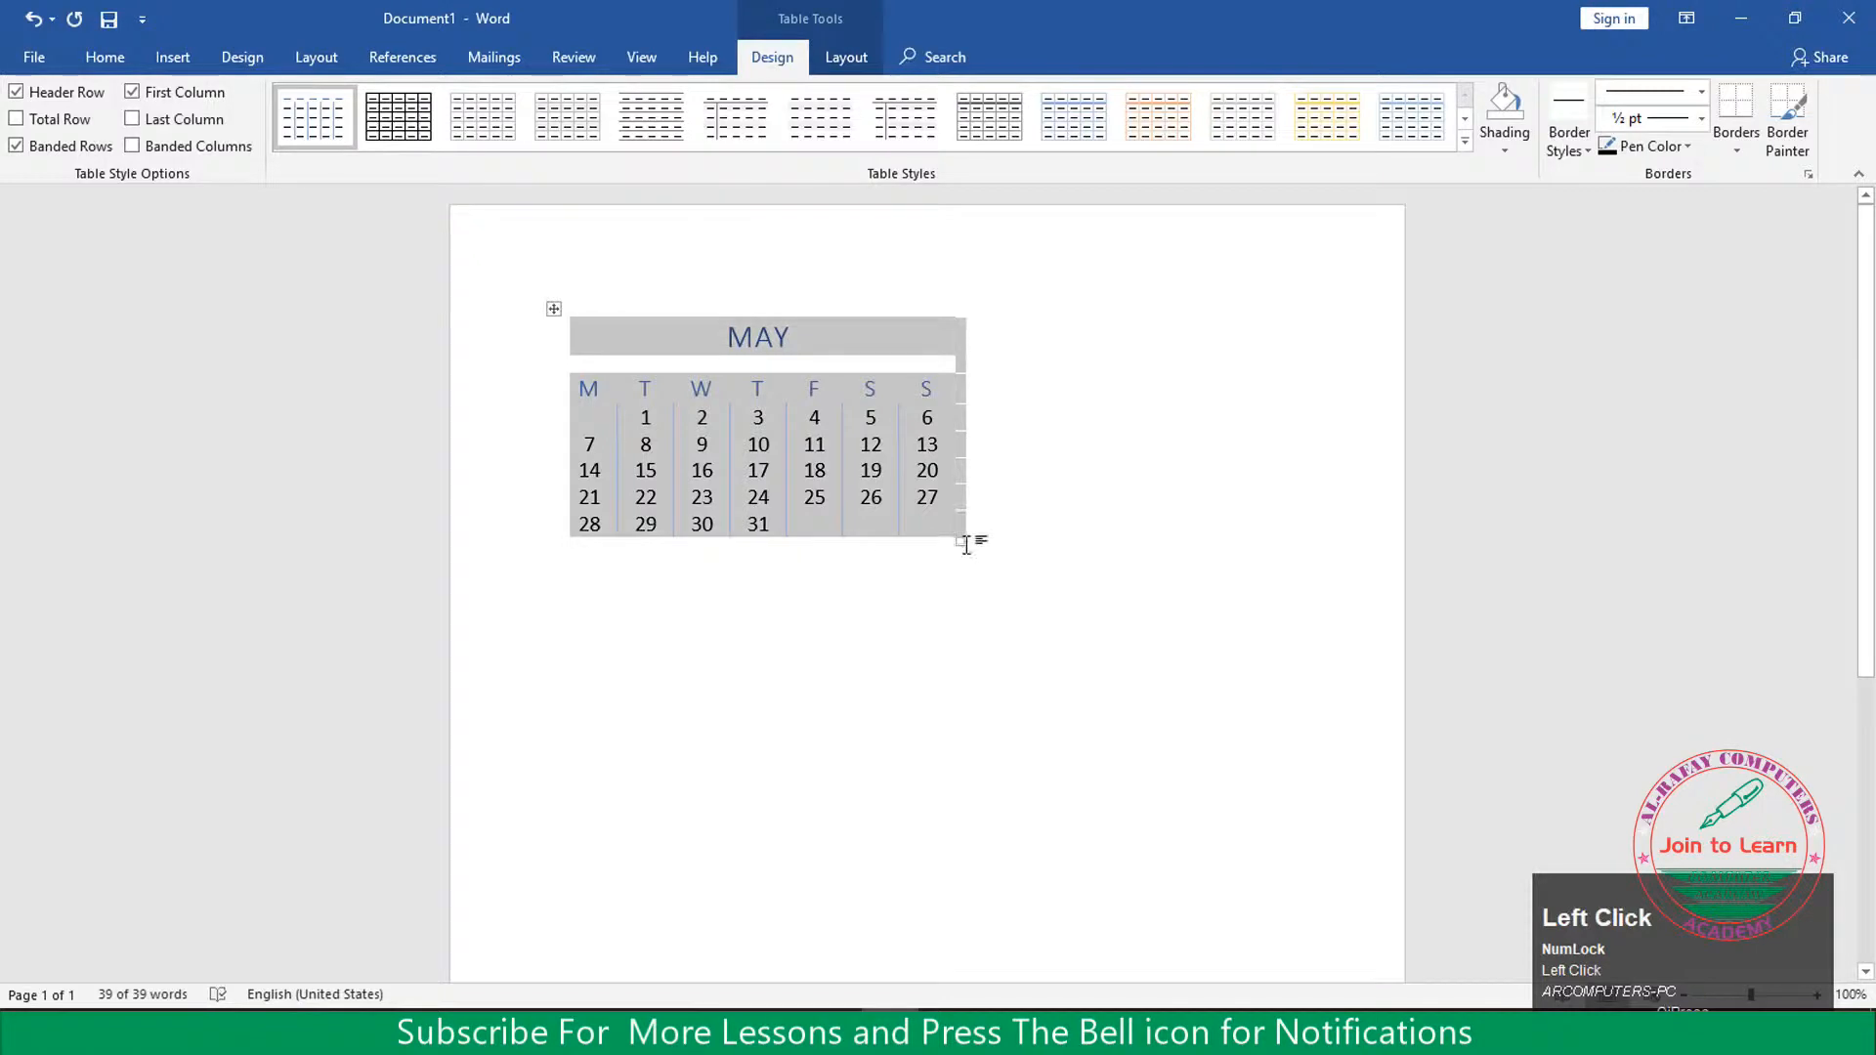
drag(963, 547, 1290, 779)
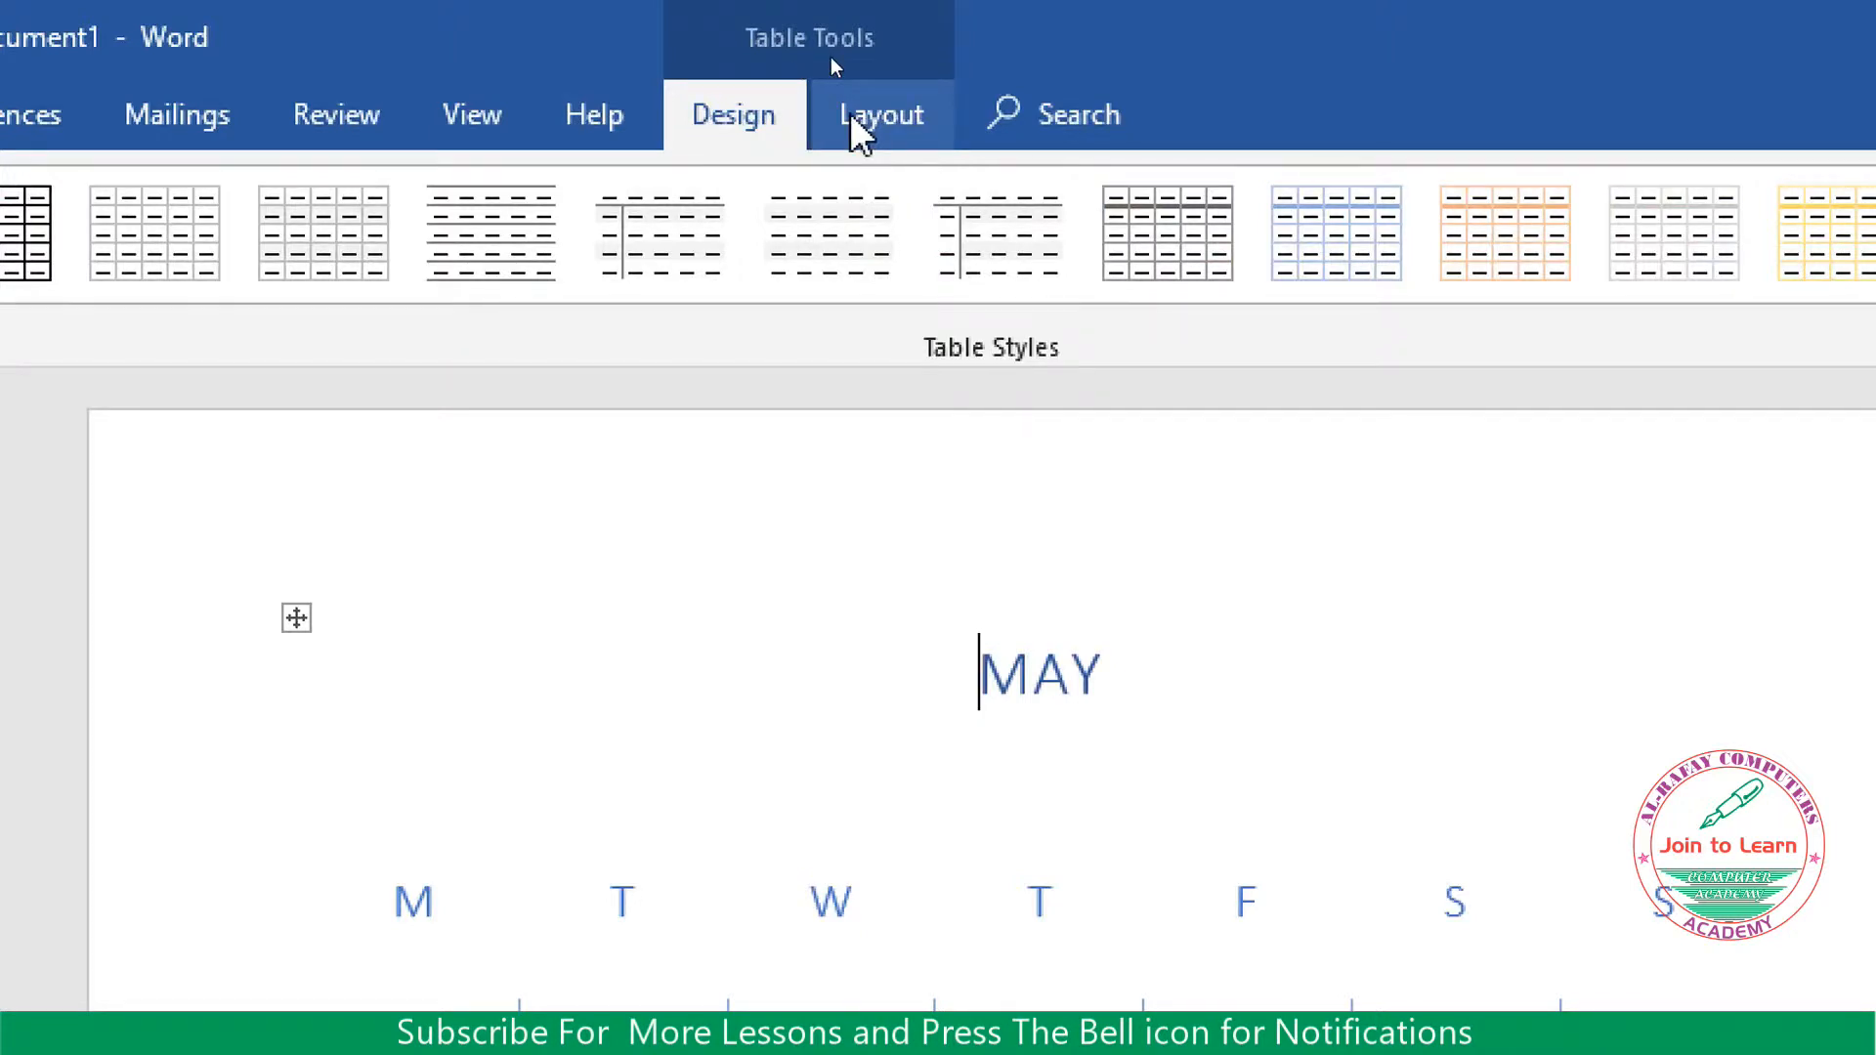
key(ctrl+4)
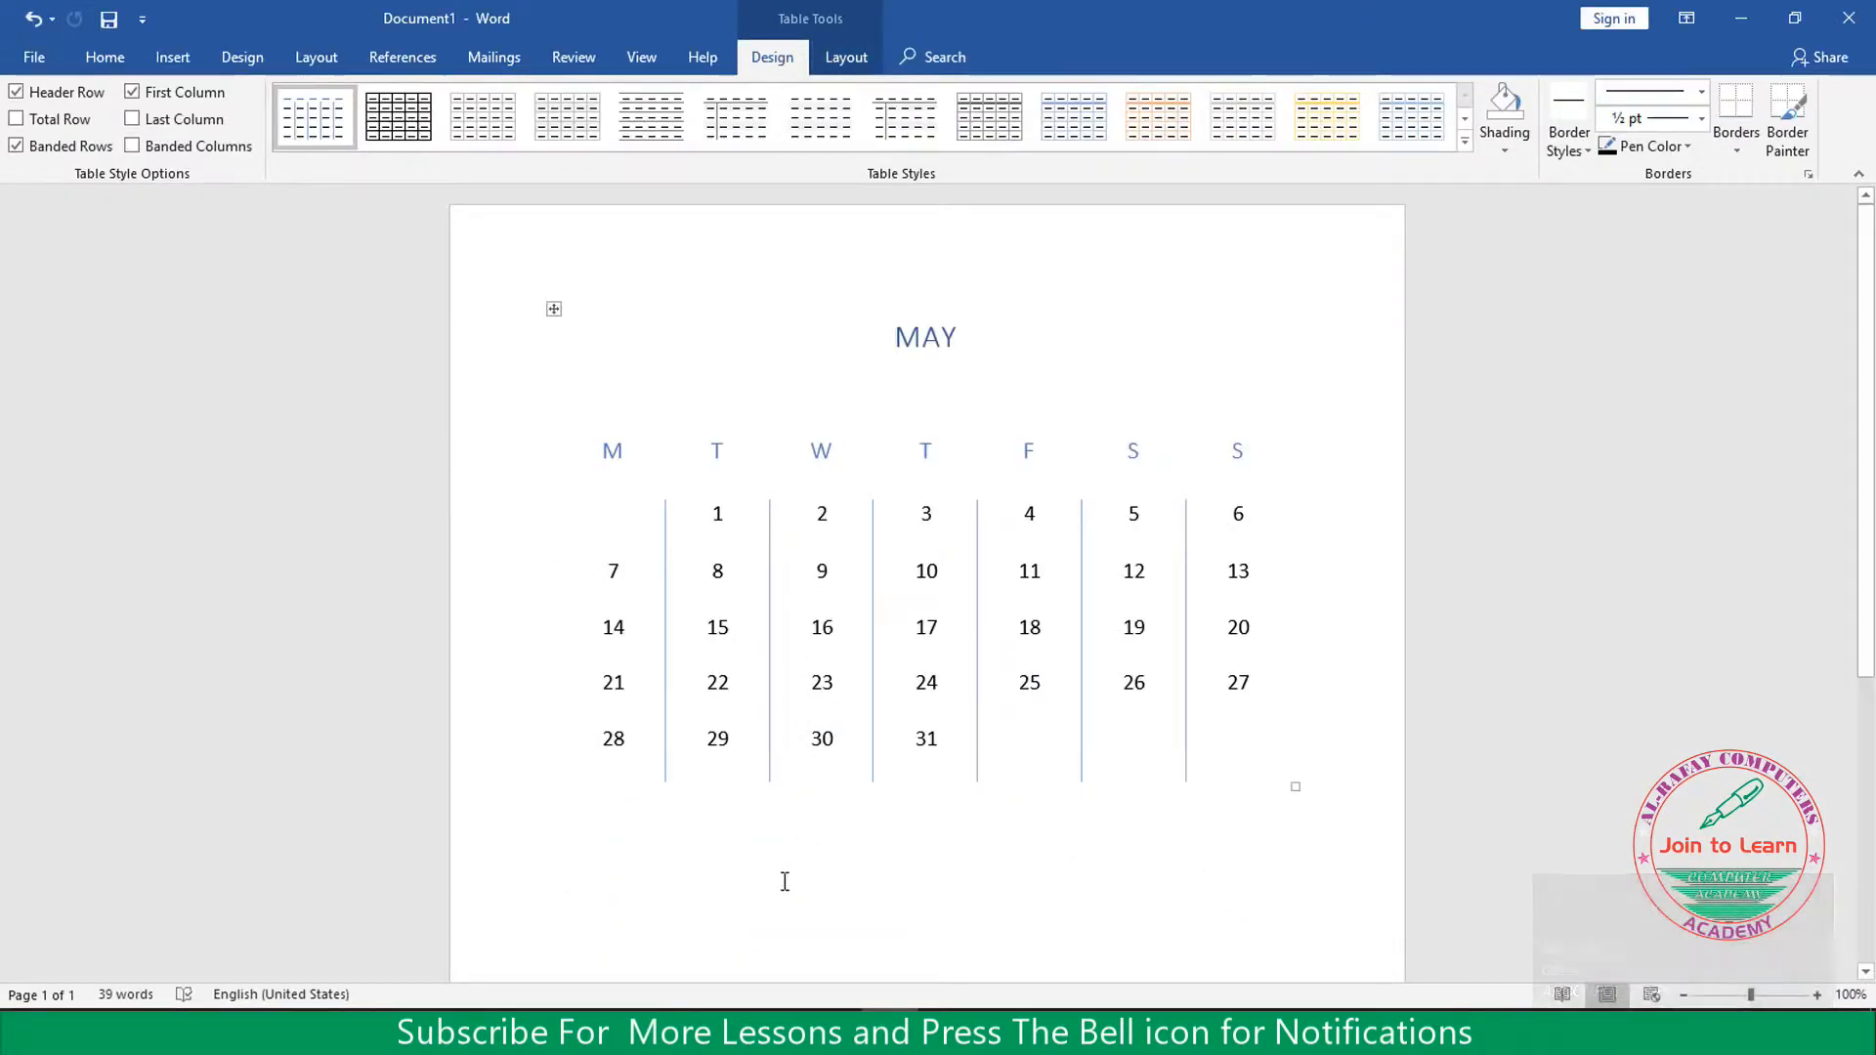
click(832, 889)
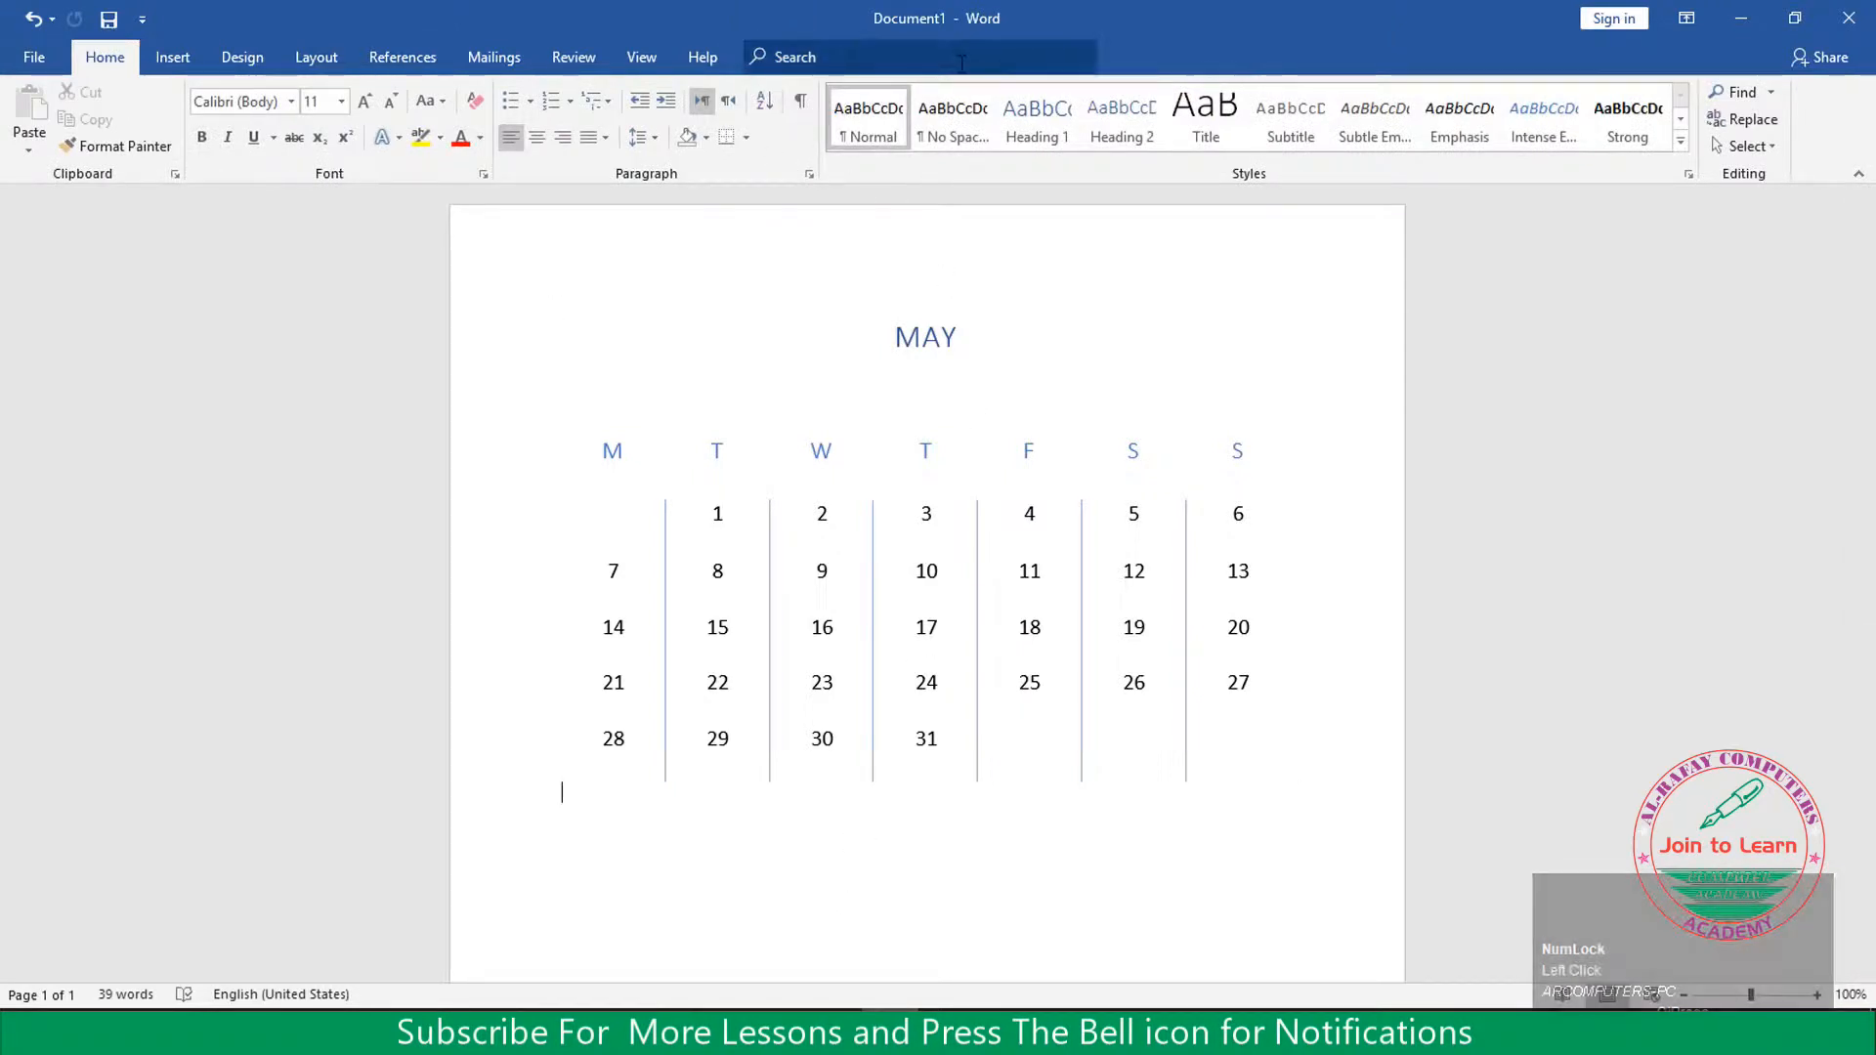
Display the calendar's table layout tools, and delete the entire May calendar from the page
click(856, 565)
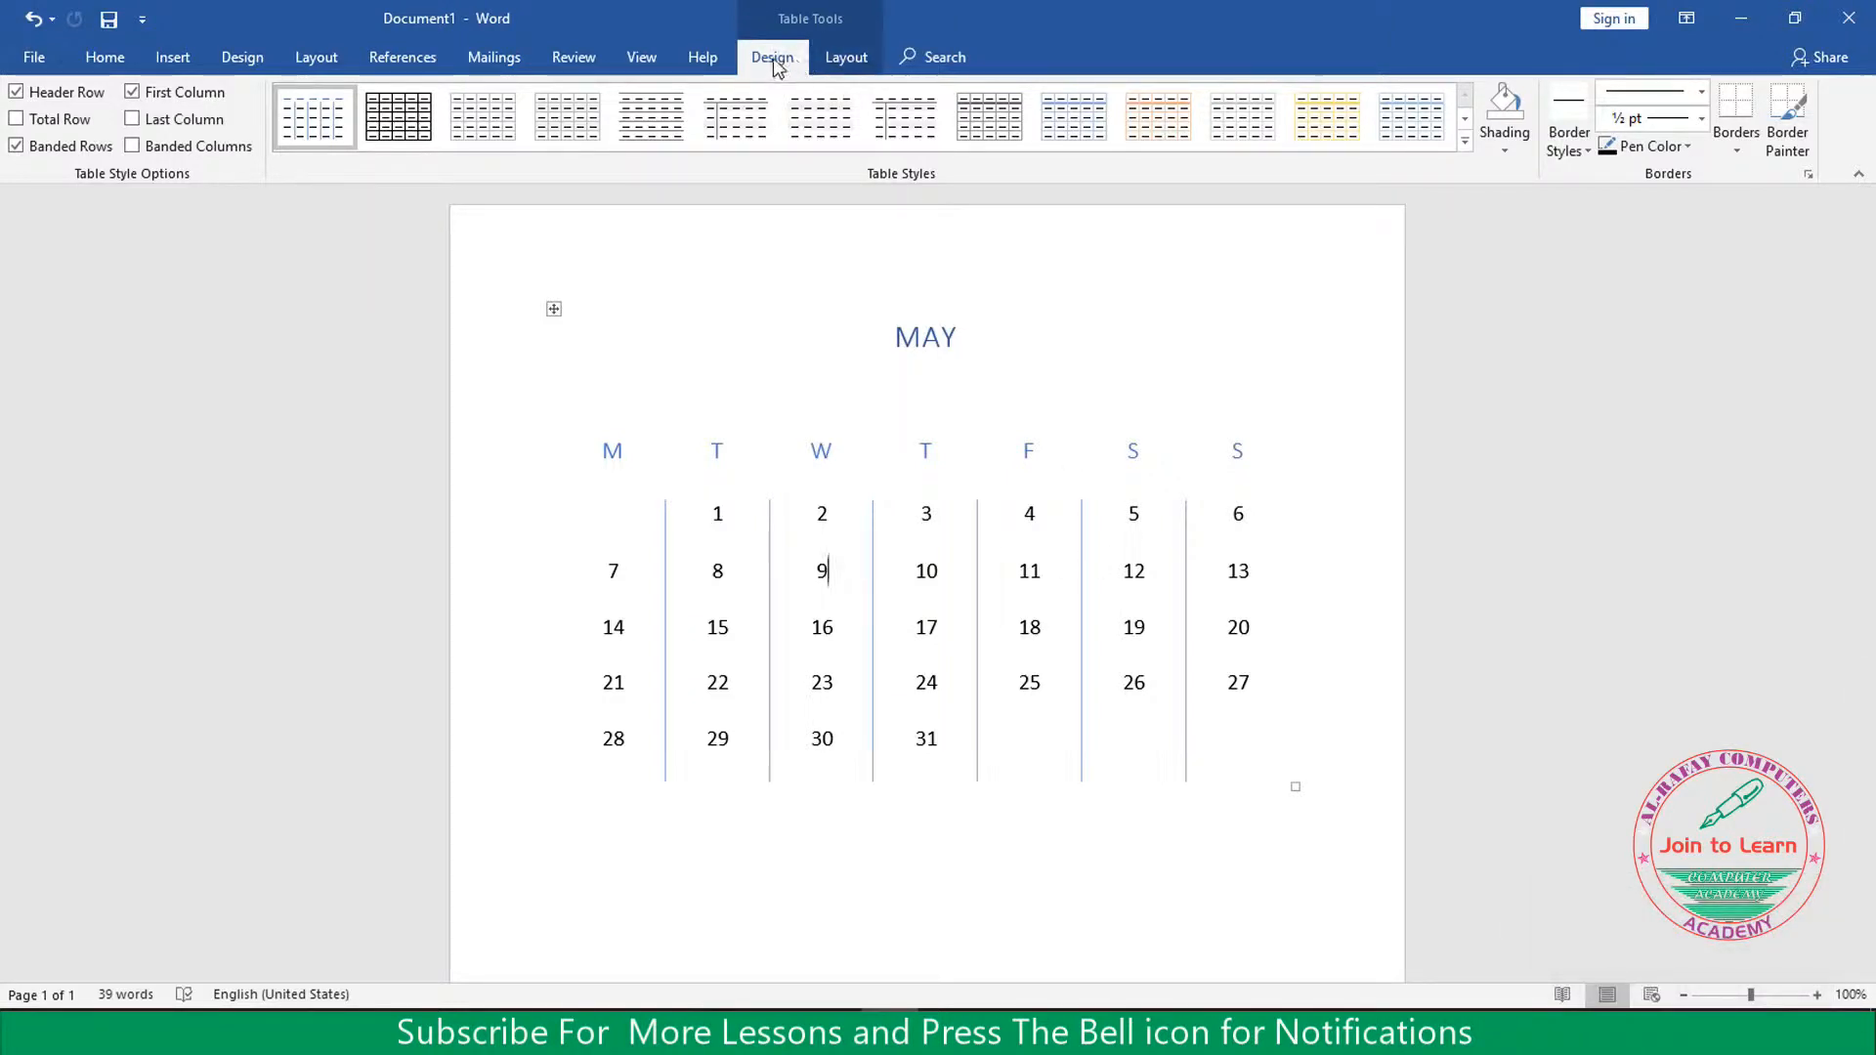
click(846, 58)
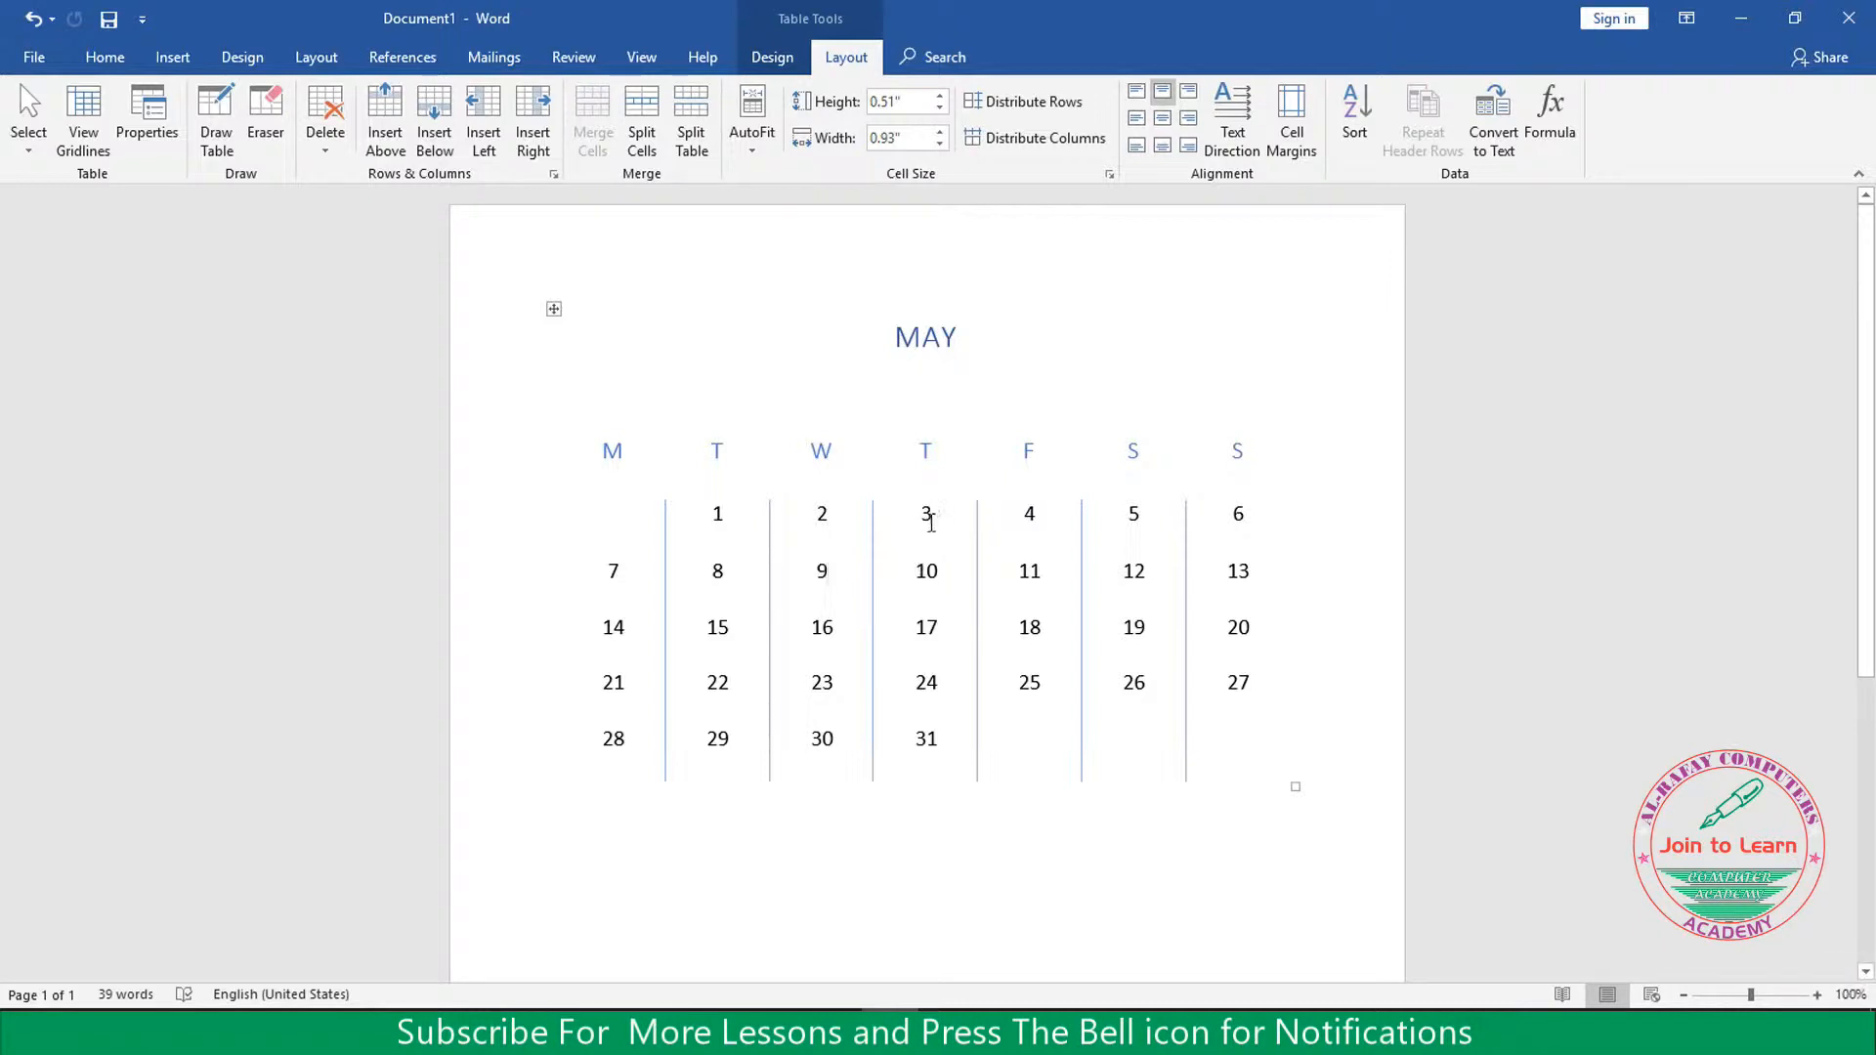
click(554, 310)
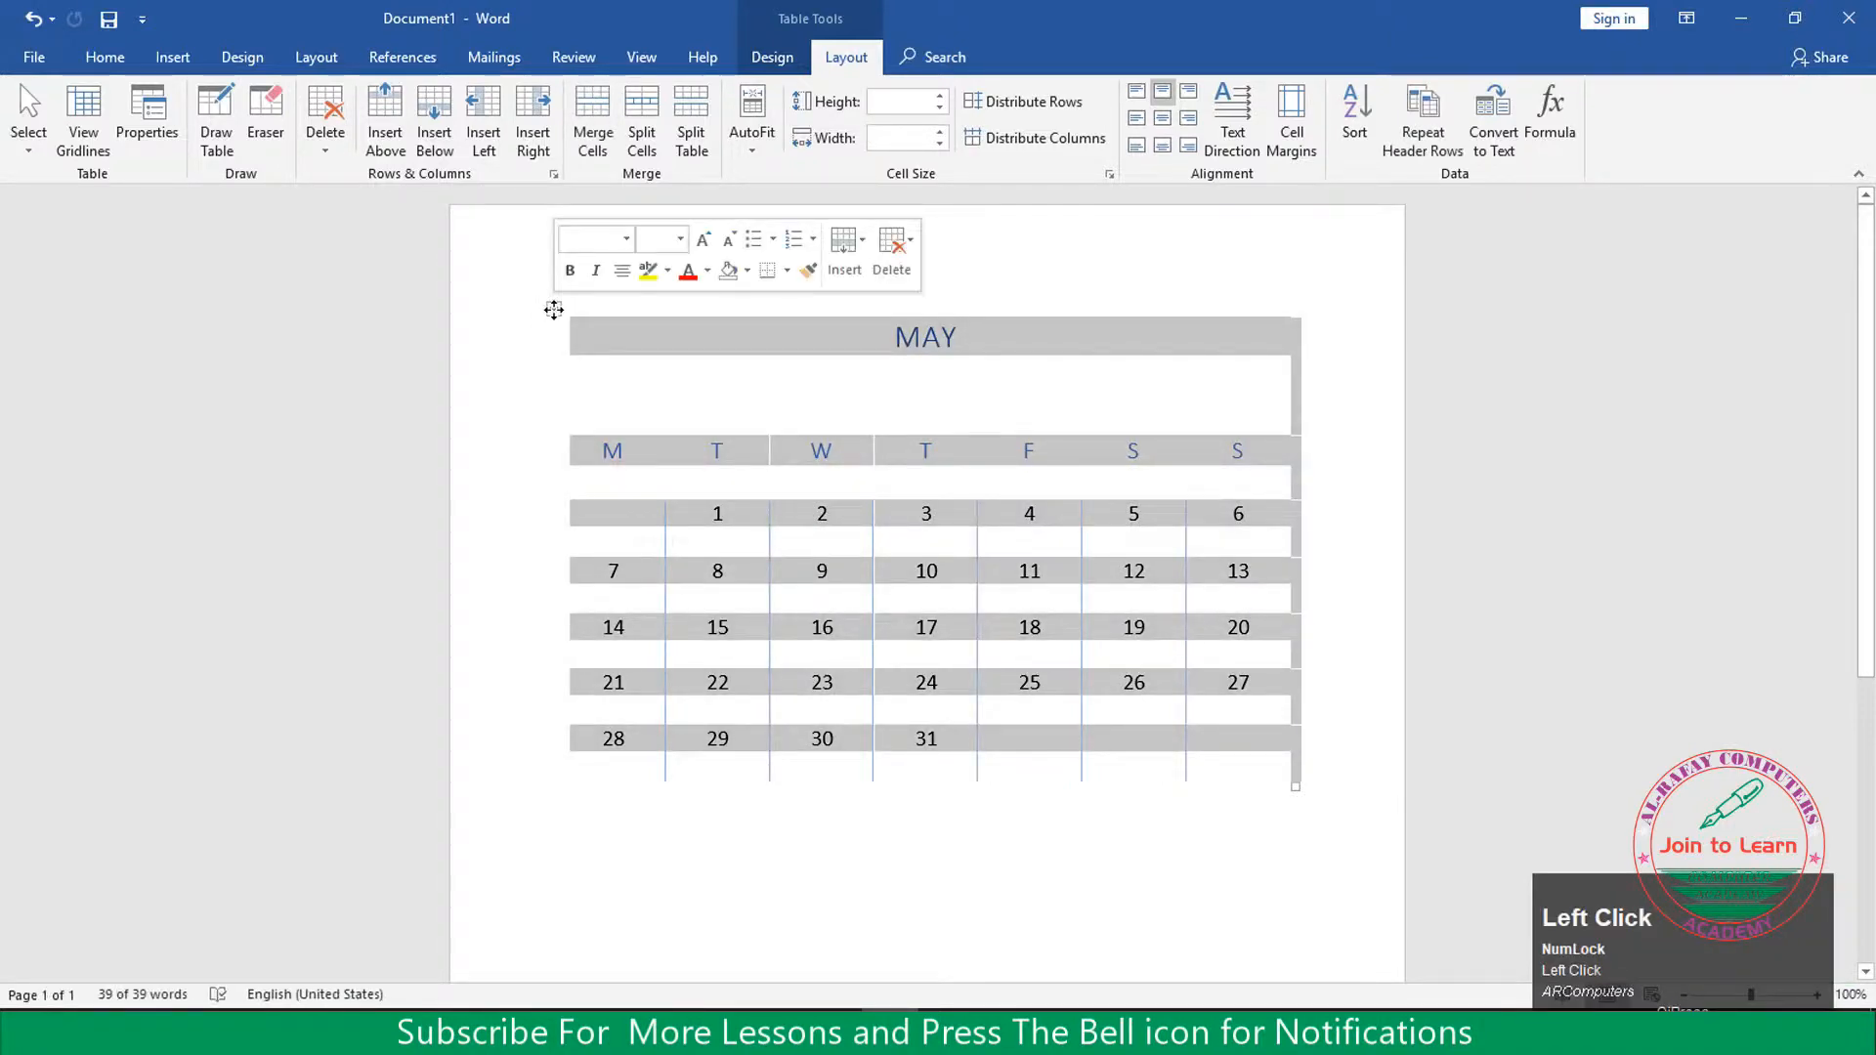
key(BackSpace)
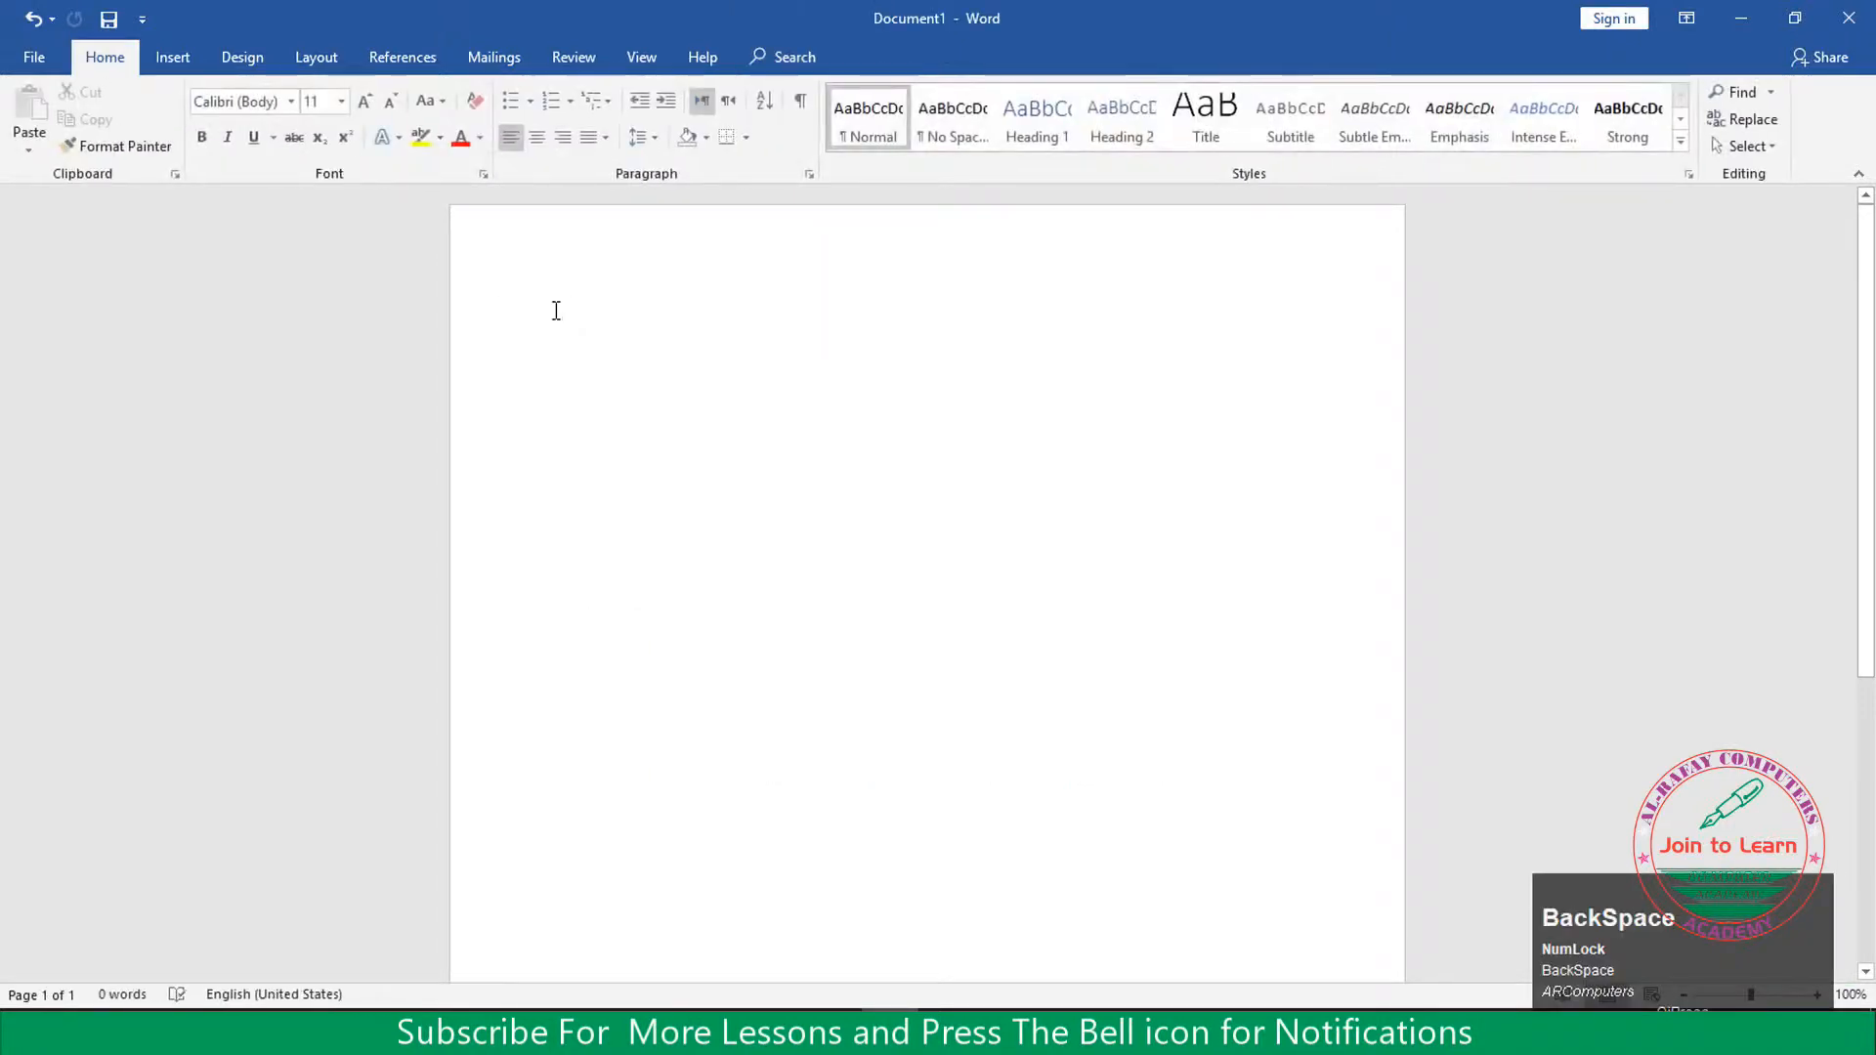
Insert a table with 8 columns and 20 rows through the Insert Table dialog, keeping the fixed column width on Auto
click(174, 58)
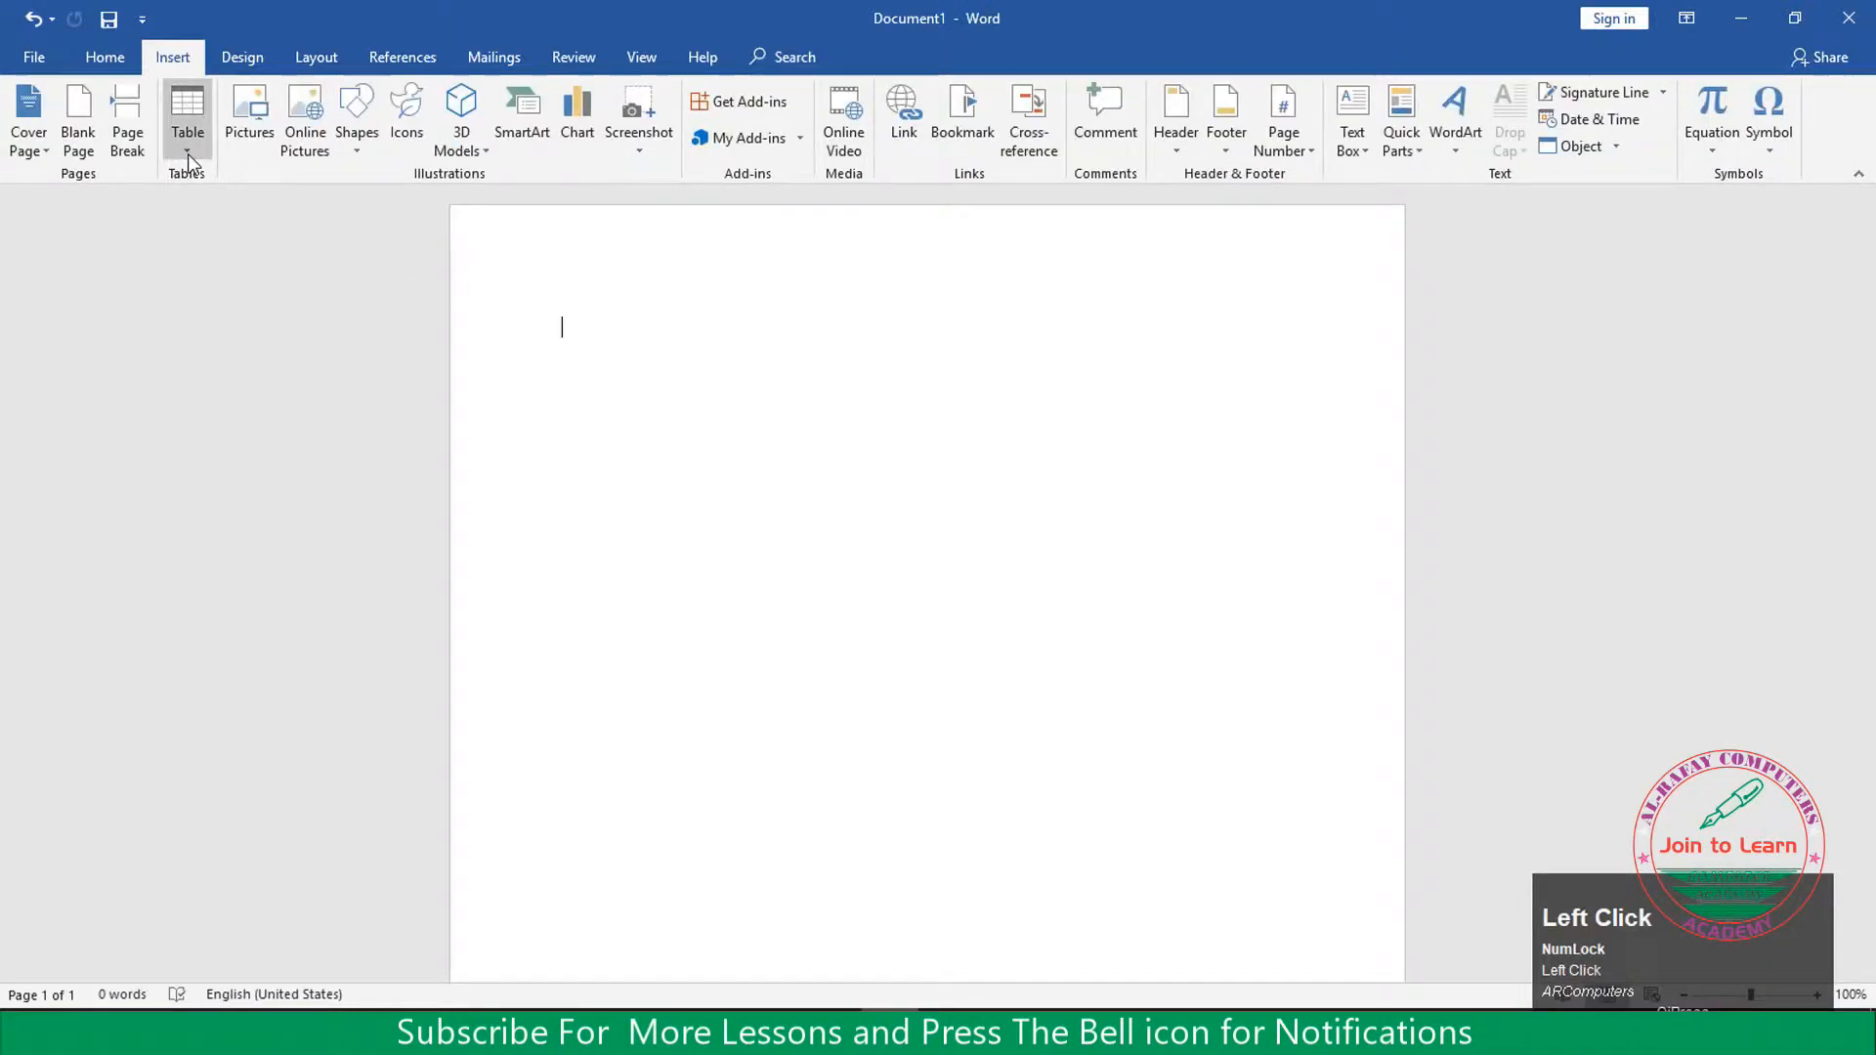
click(188, 154)
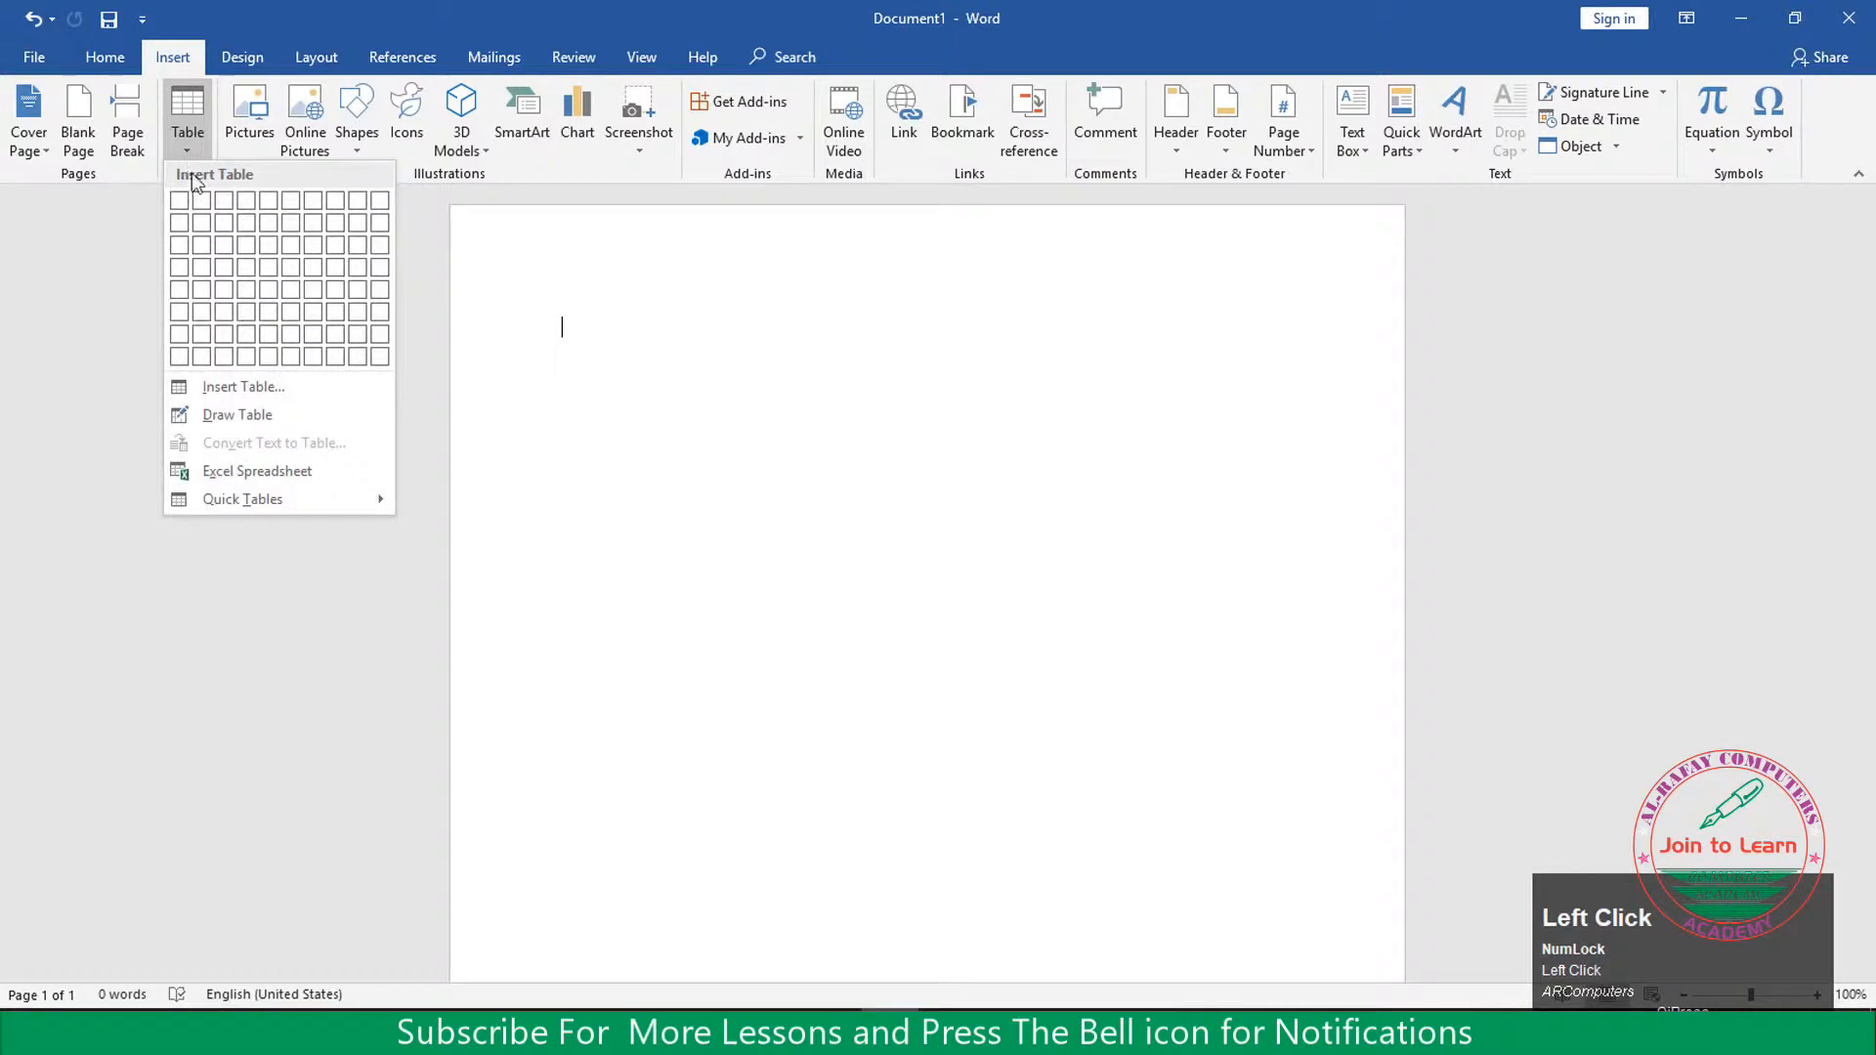
click(227, 388)
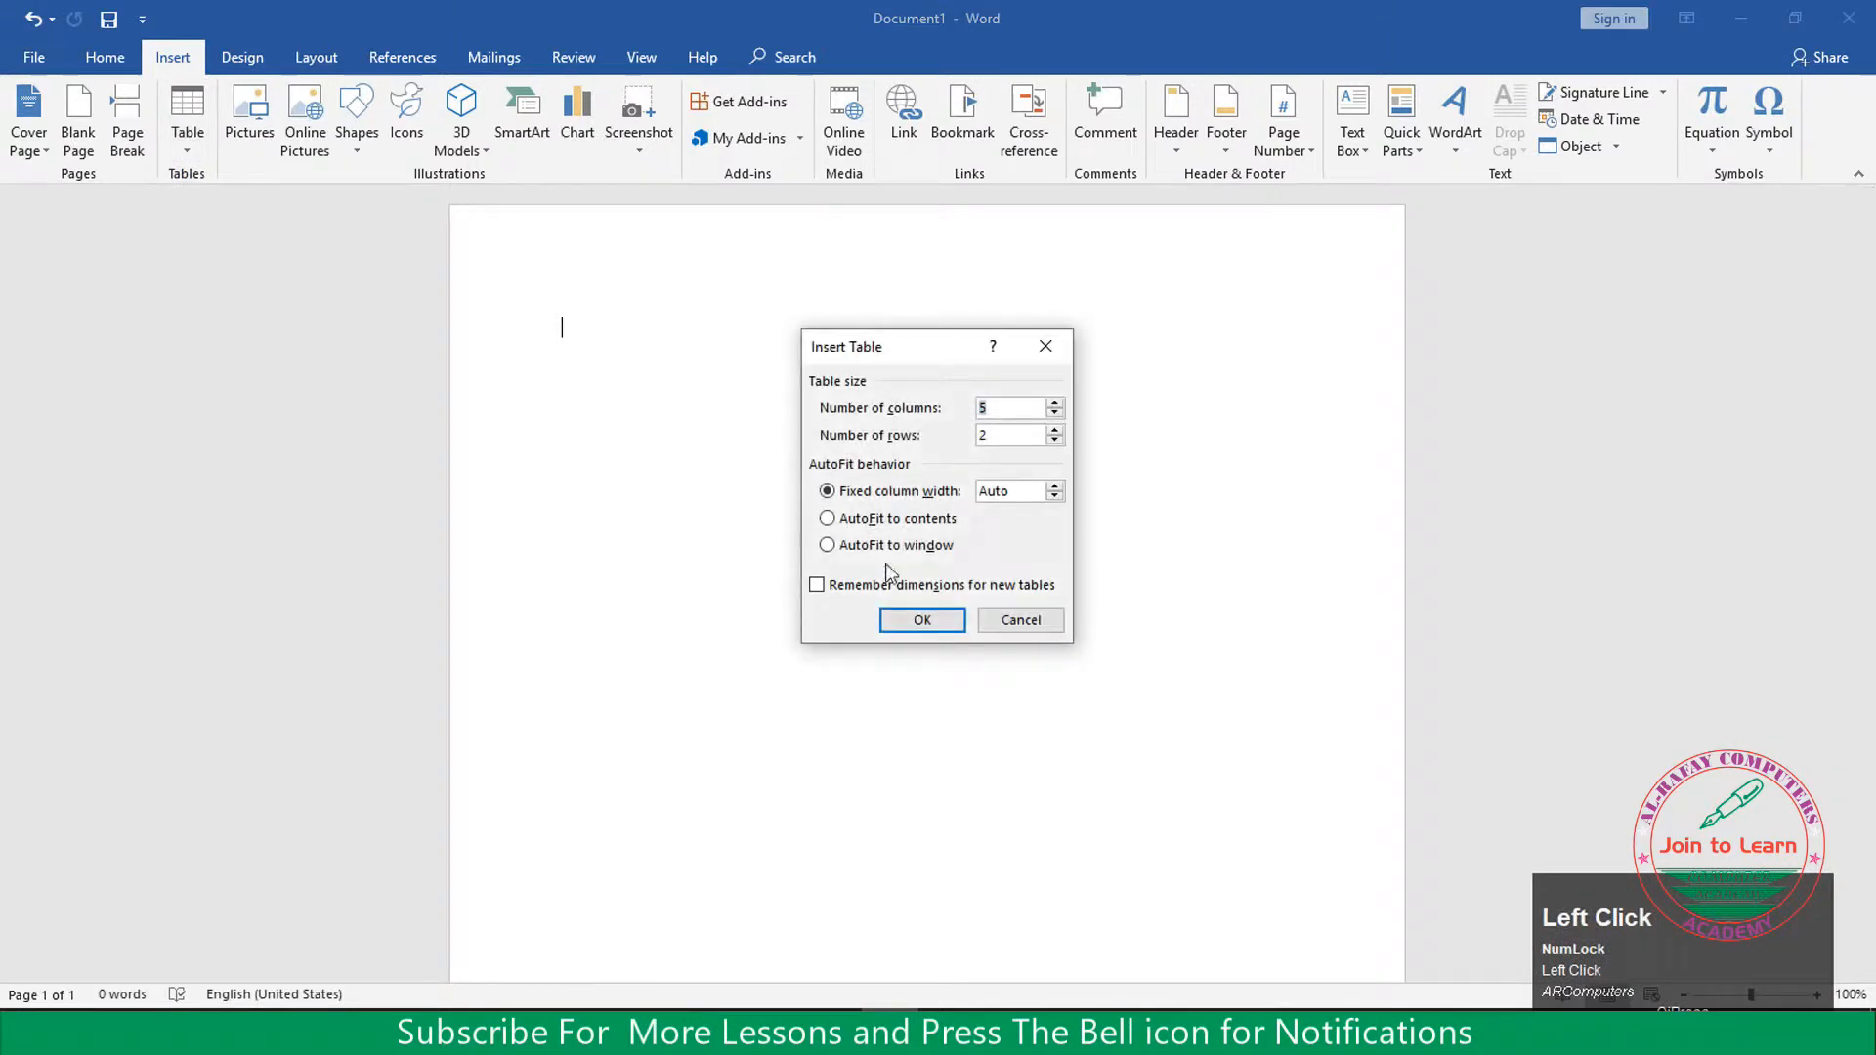
drag(915, 351, 659, 317)
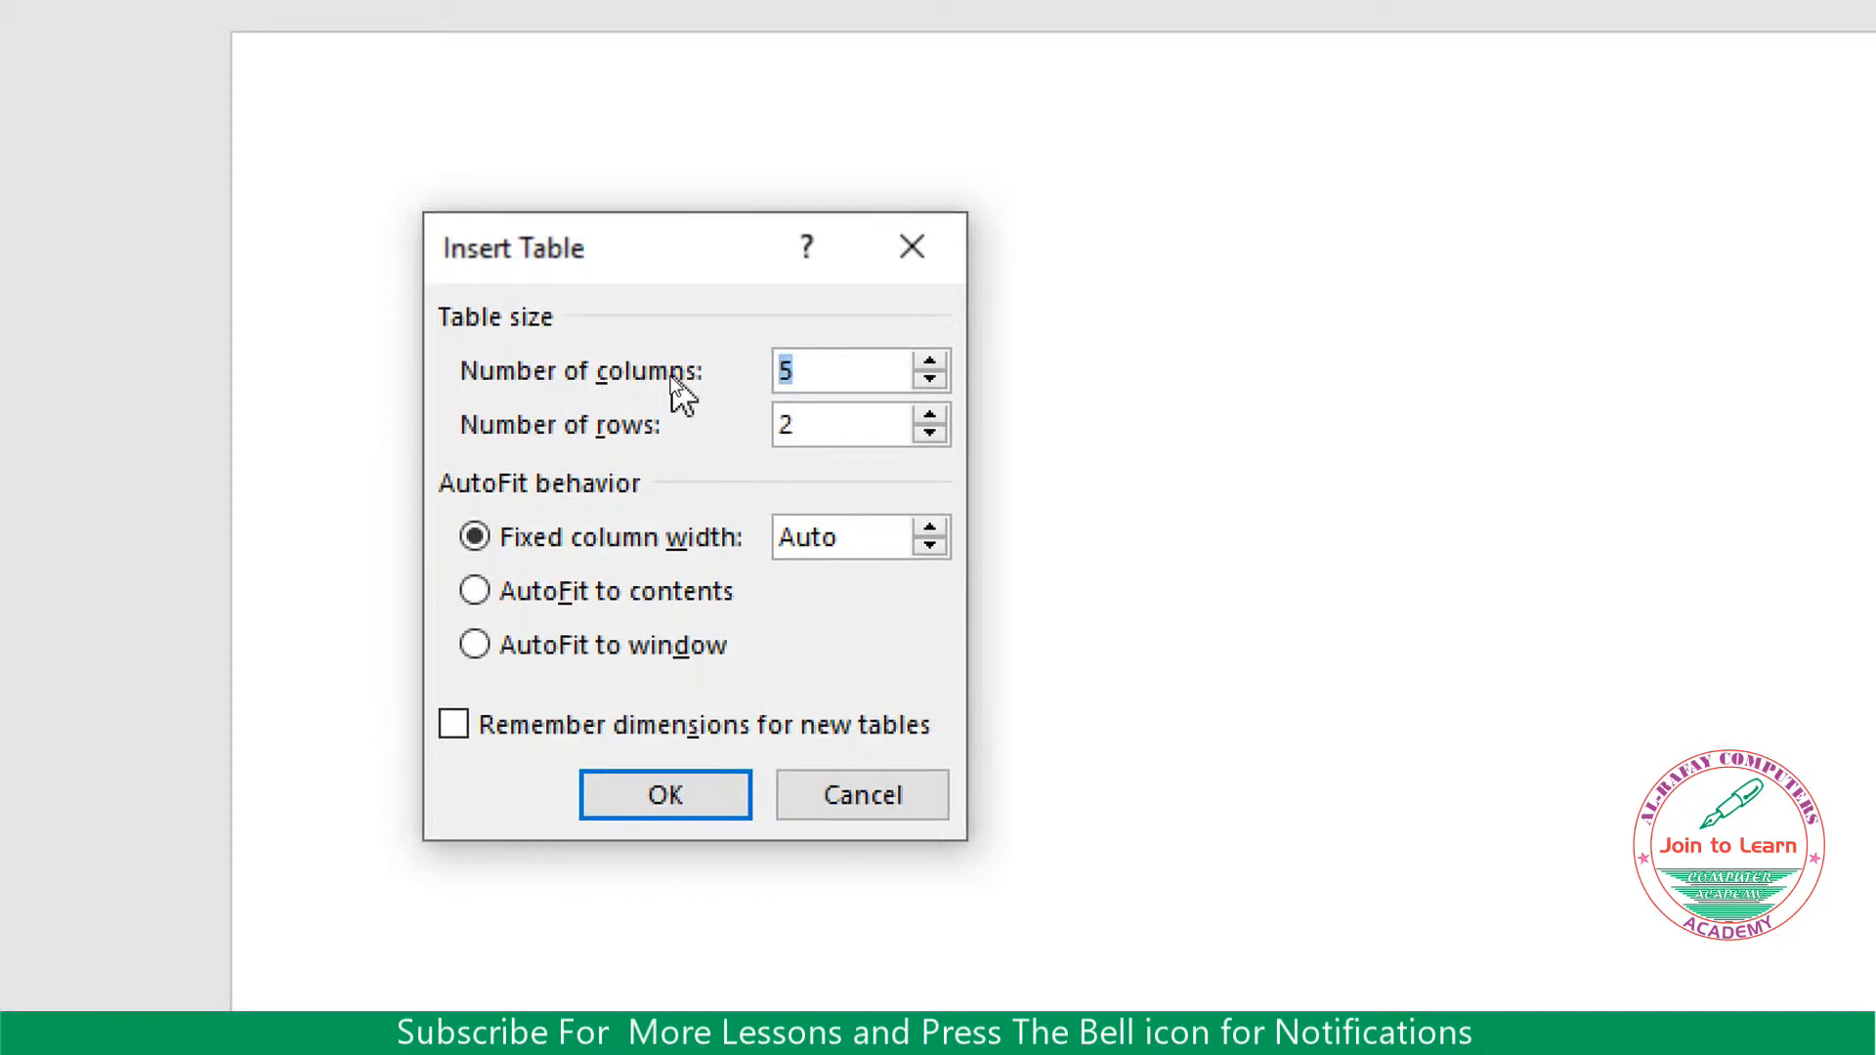
click(832, 371)
drag(840, 371, 737, 369)
text(8)
drag(860, 425, 713, 404)
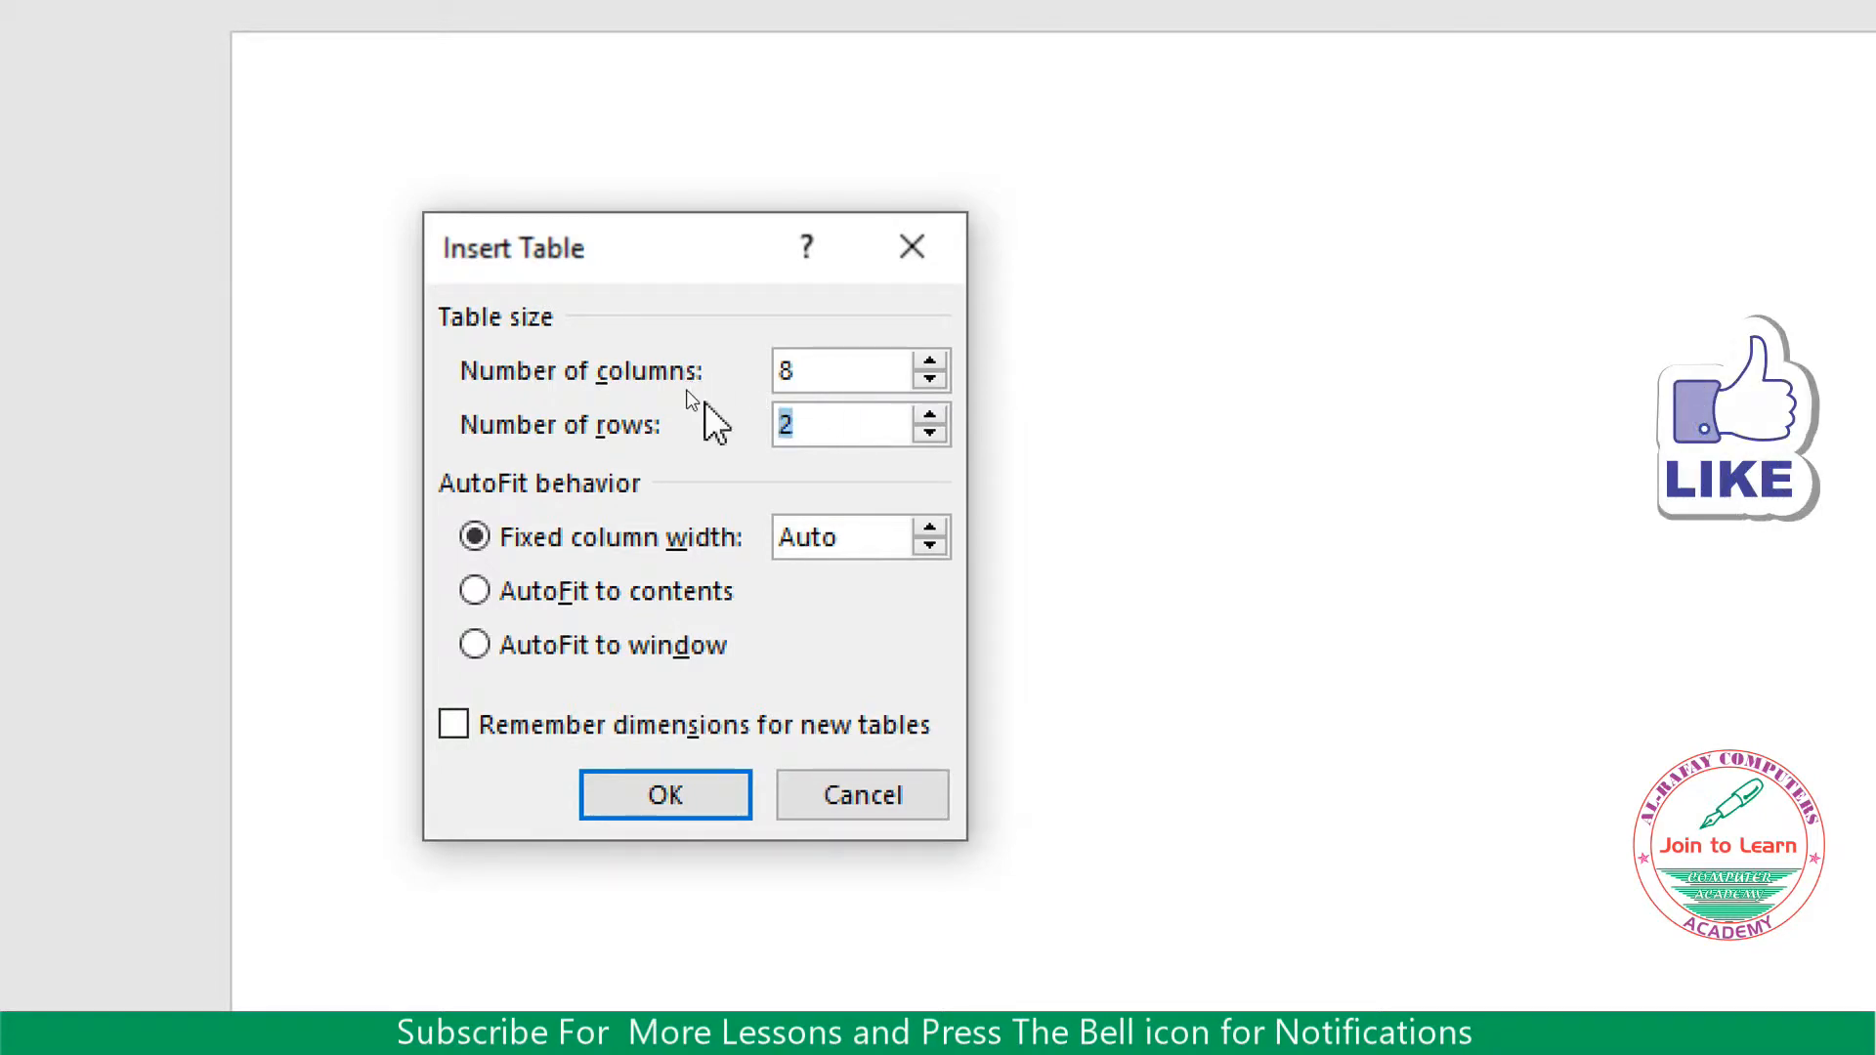
text(20)
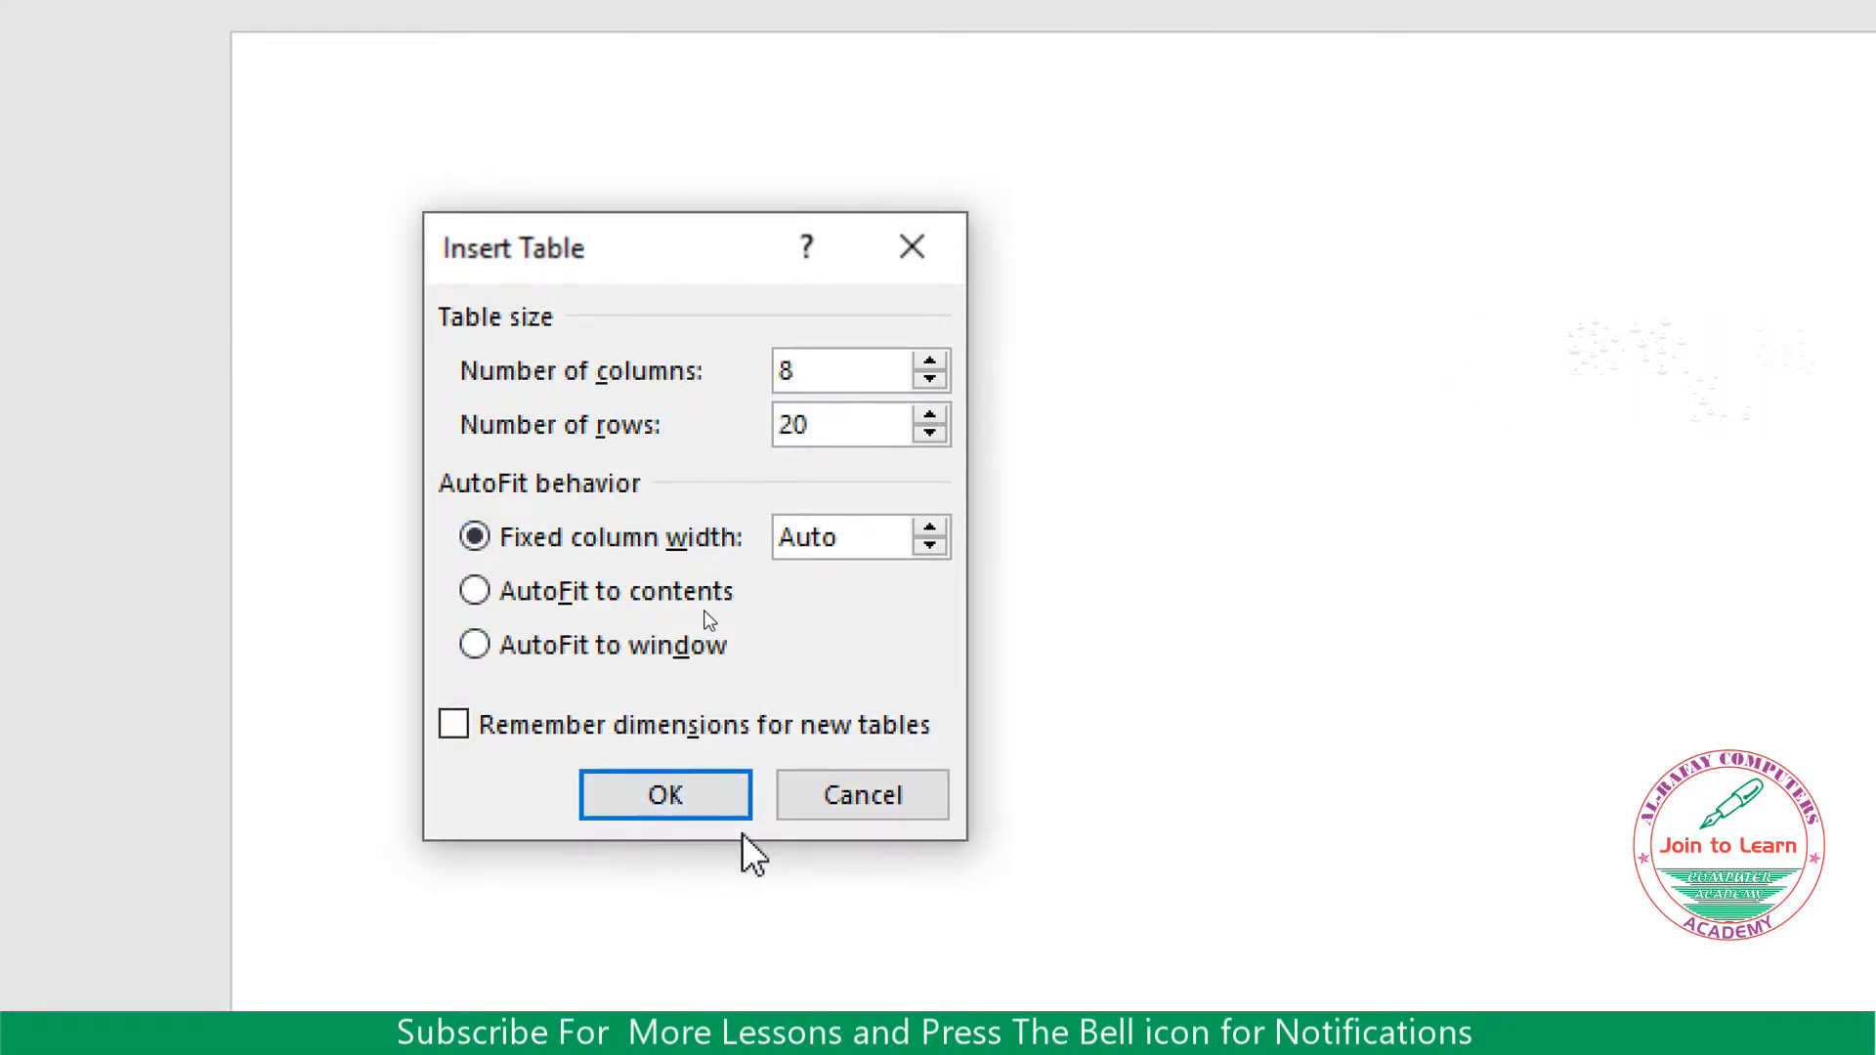
click(702, 809)
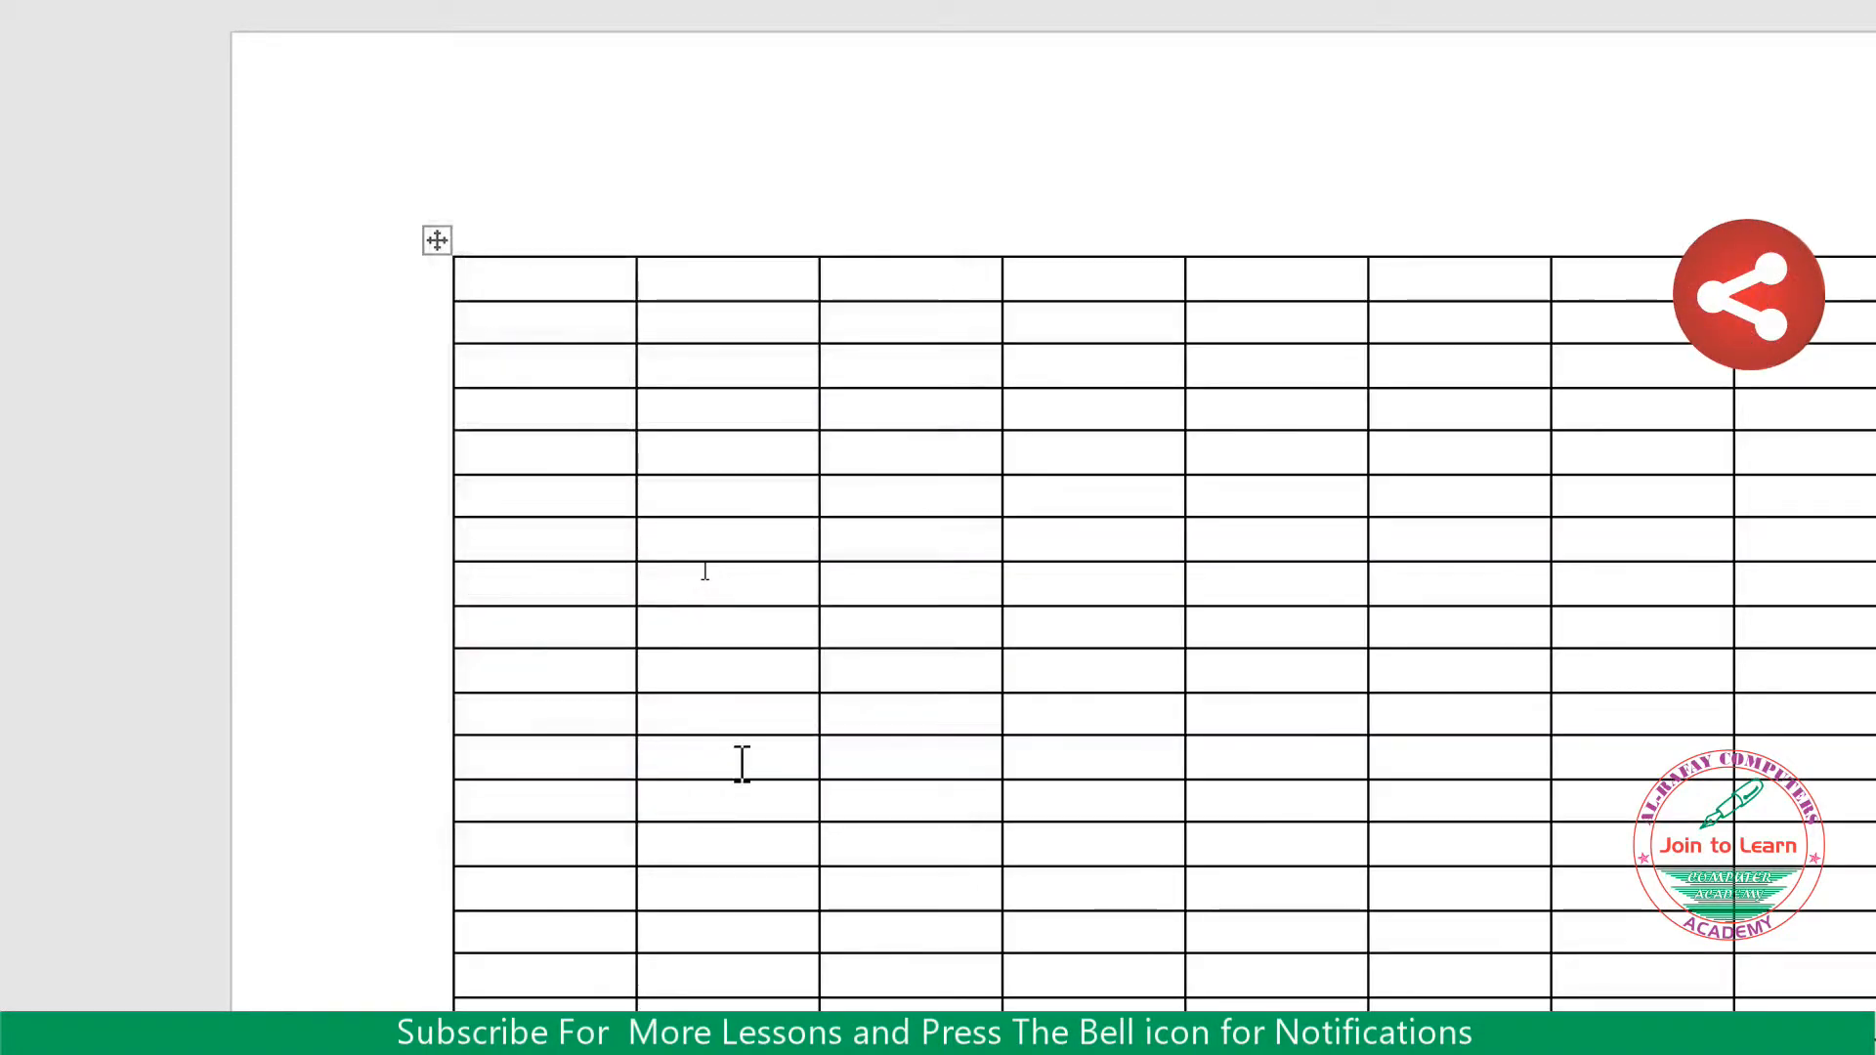
key(ctrl+4)
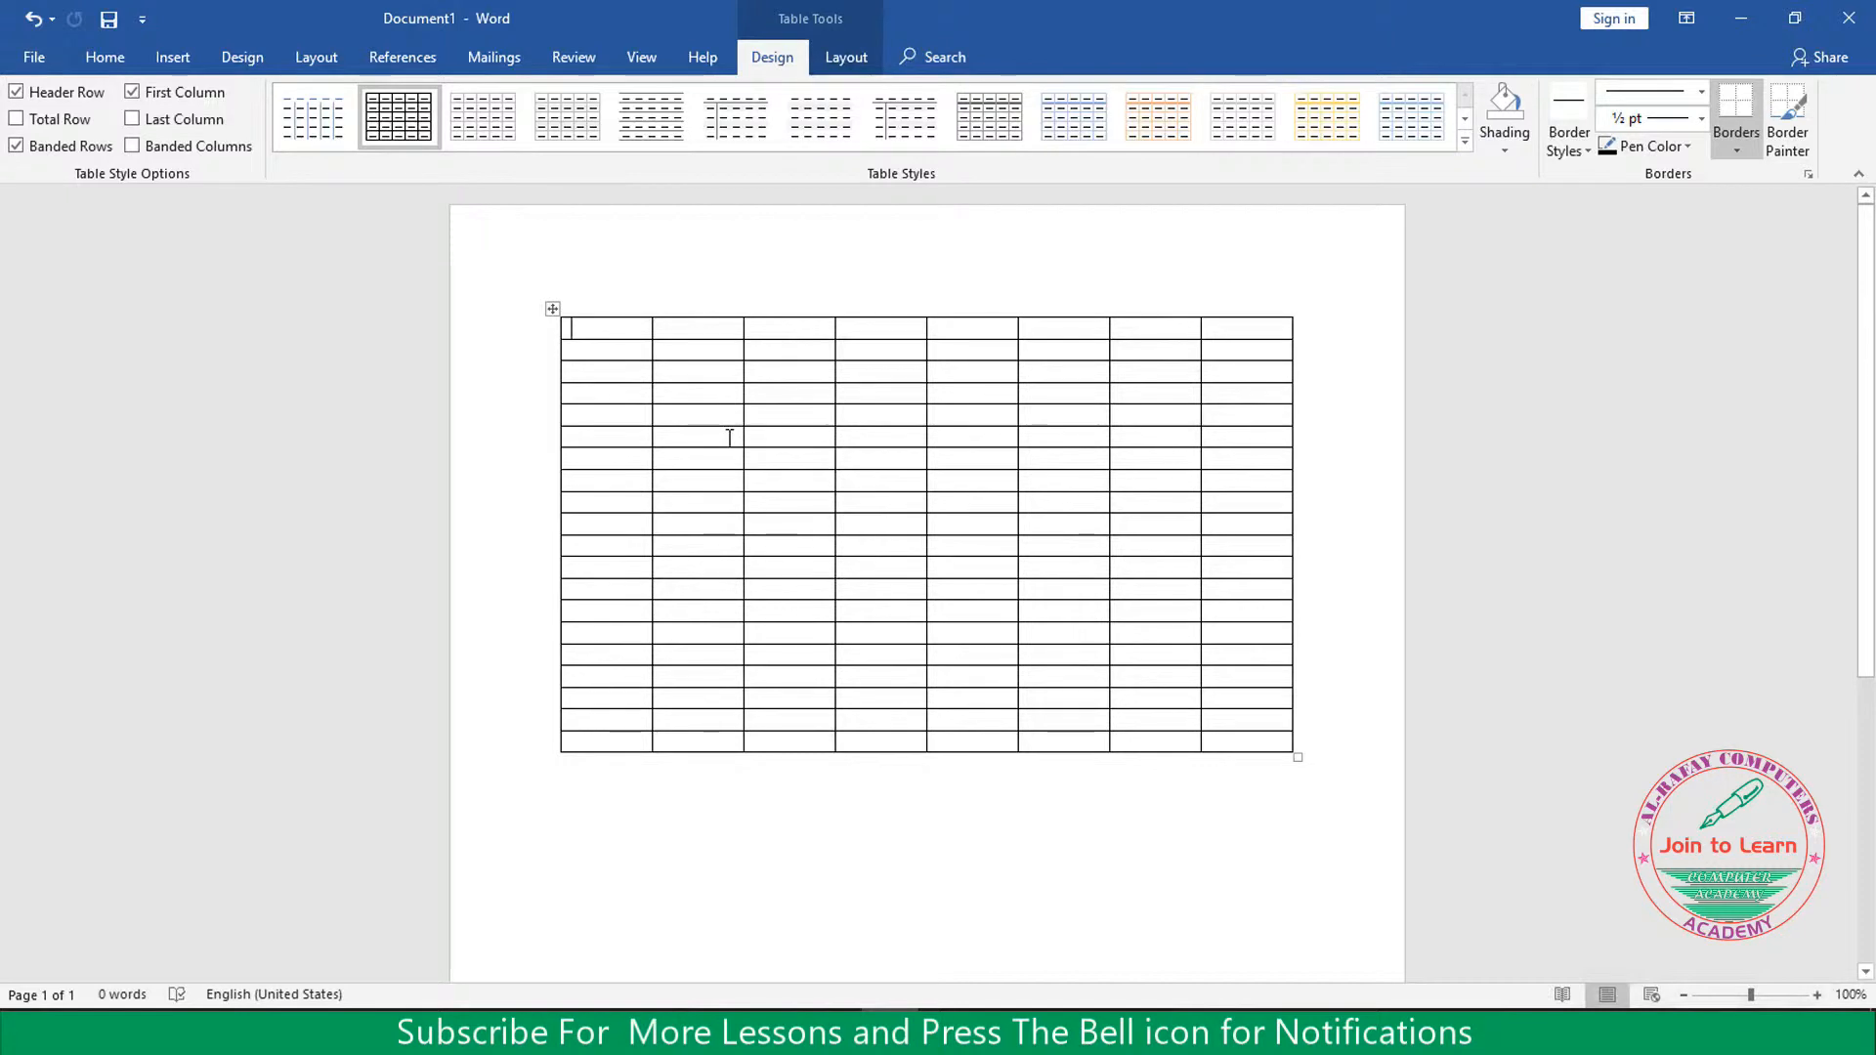
Select all cells of the table's first column, and then the entire first row instead
drag(614, 331, 602, 734)
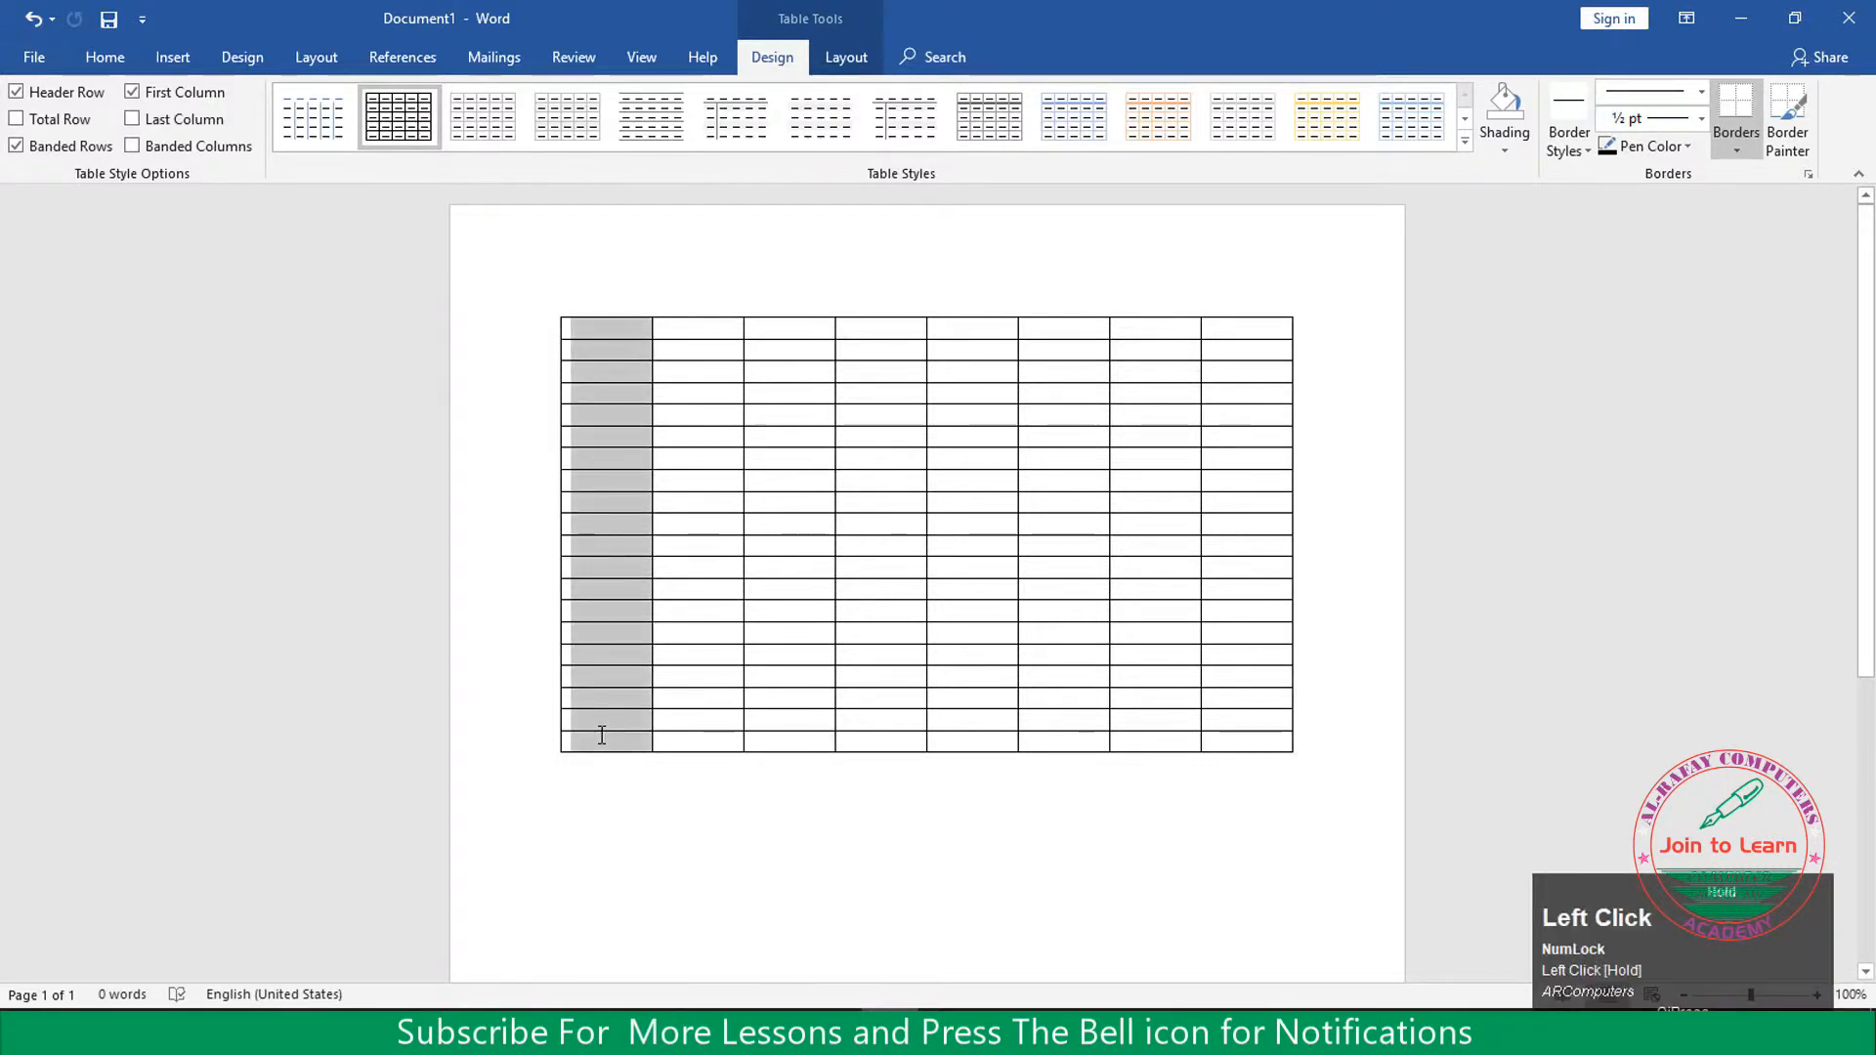
click(614, 332)
drag(613, 332, 1291, 334)
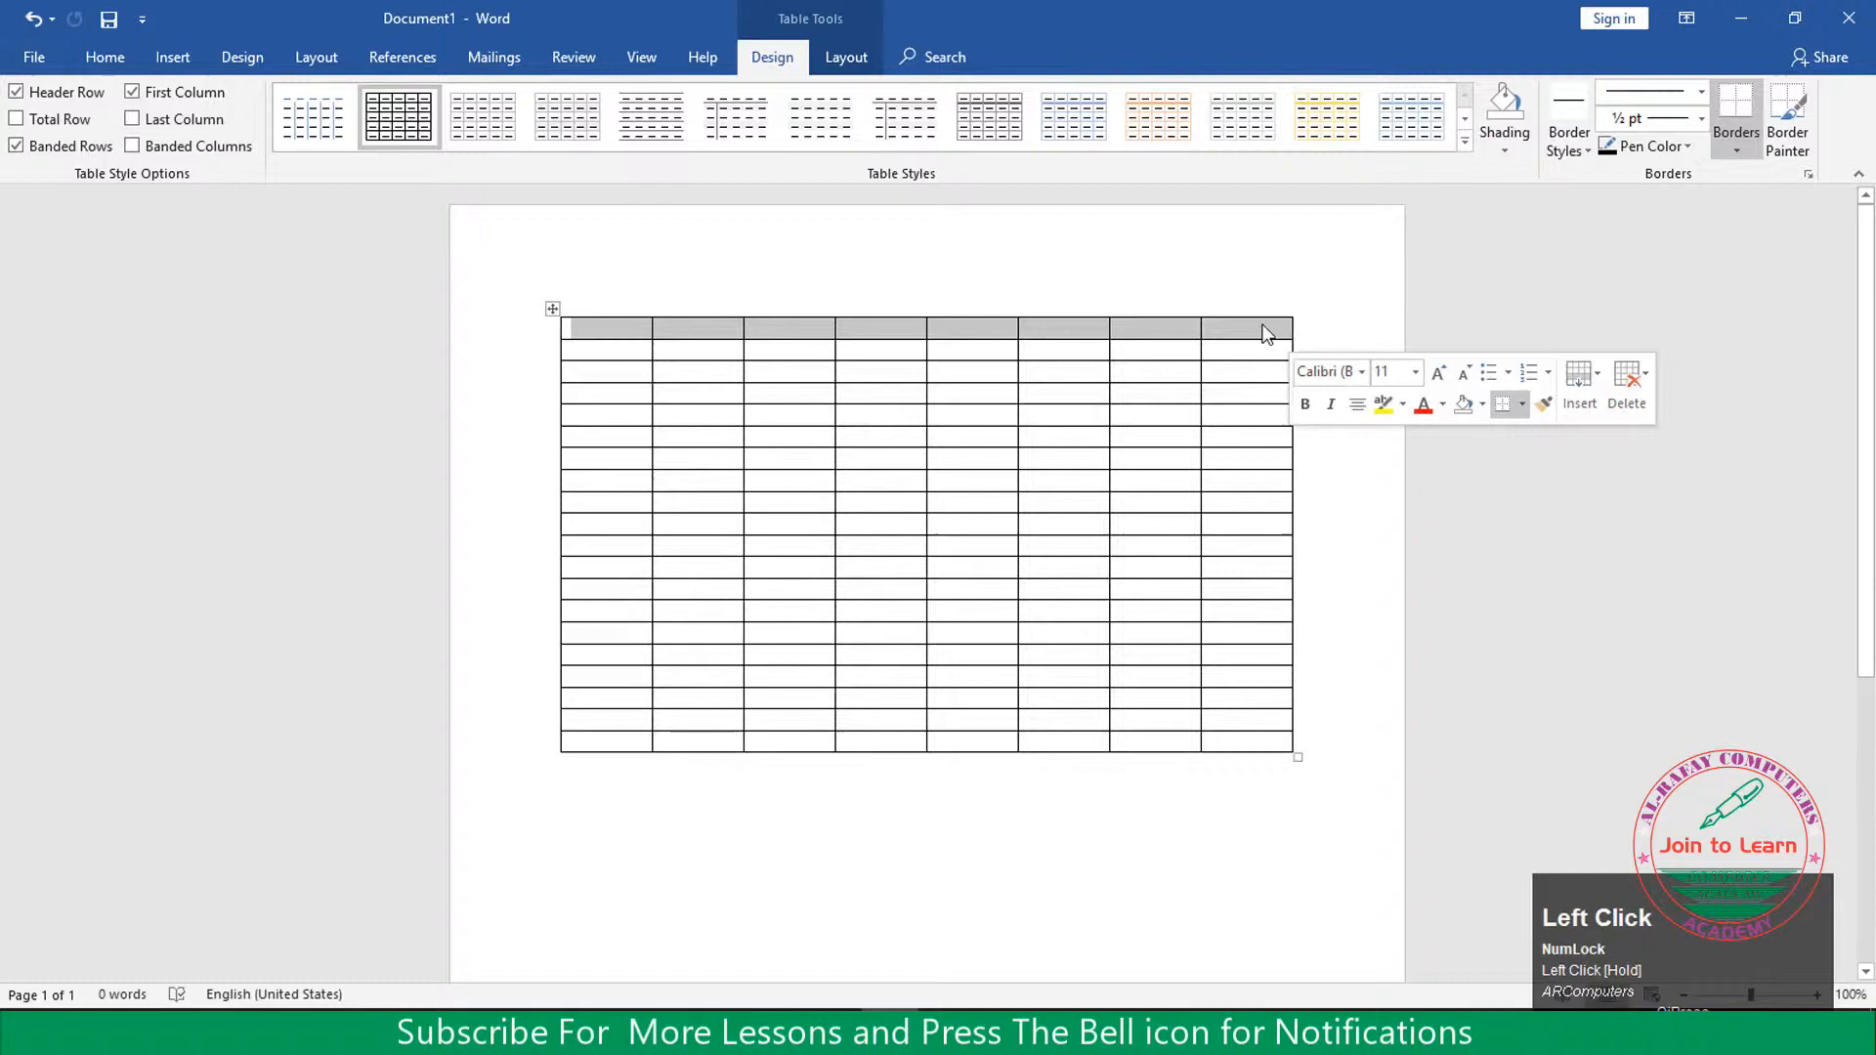
click(625, 482)
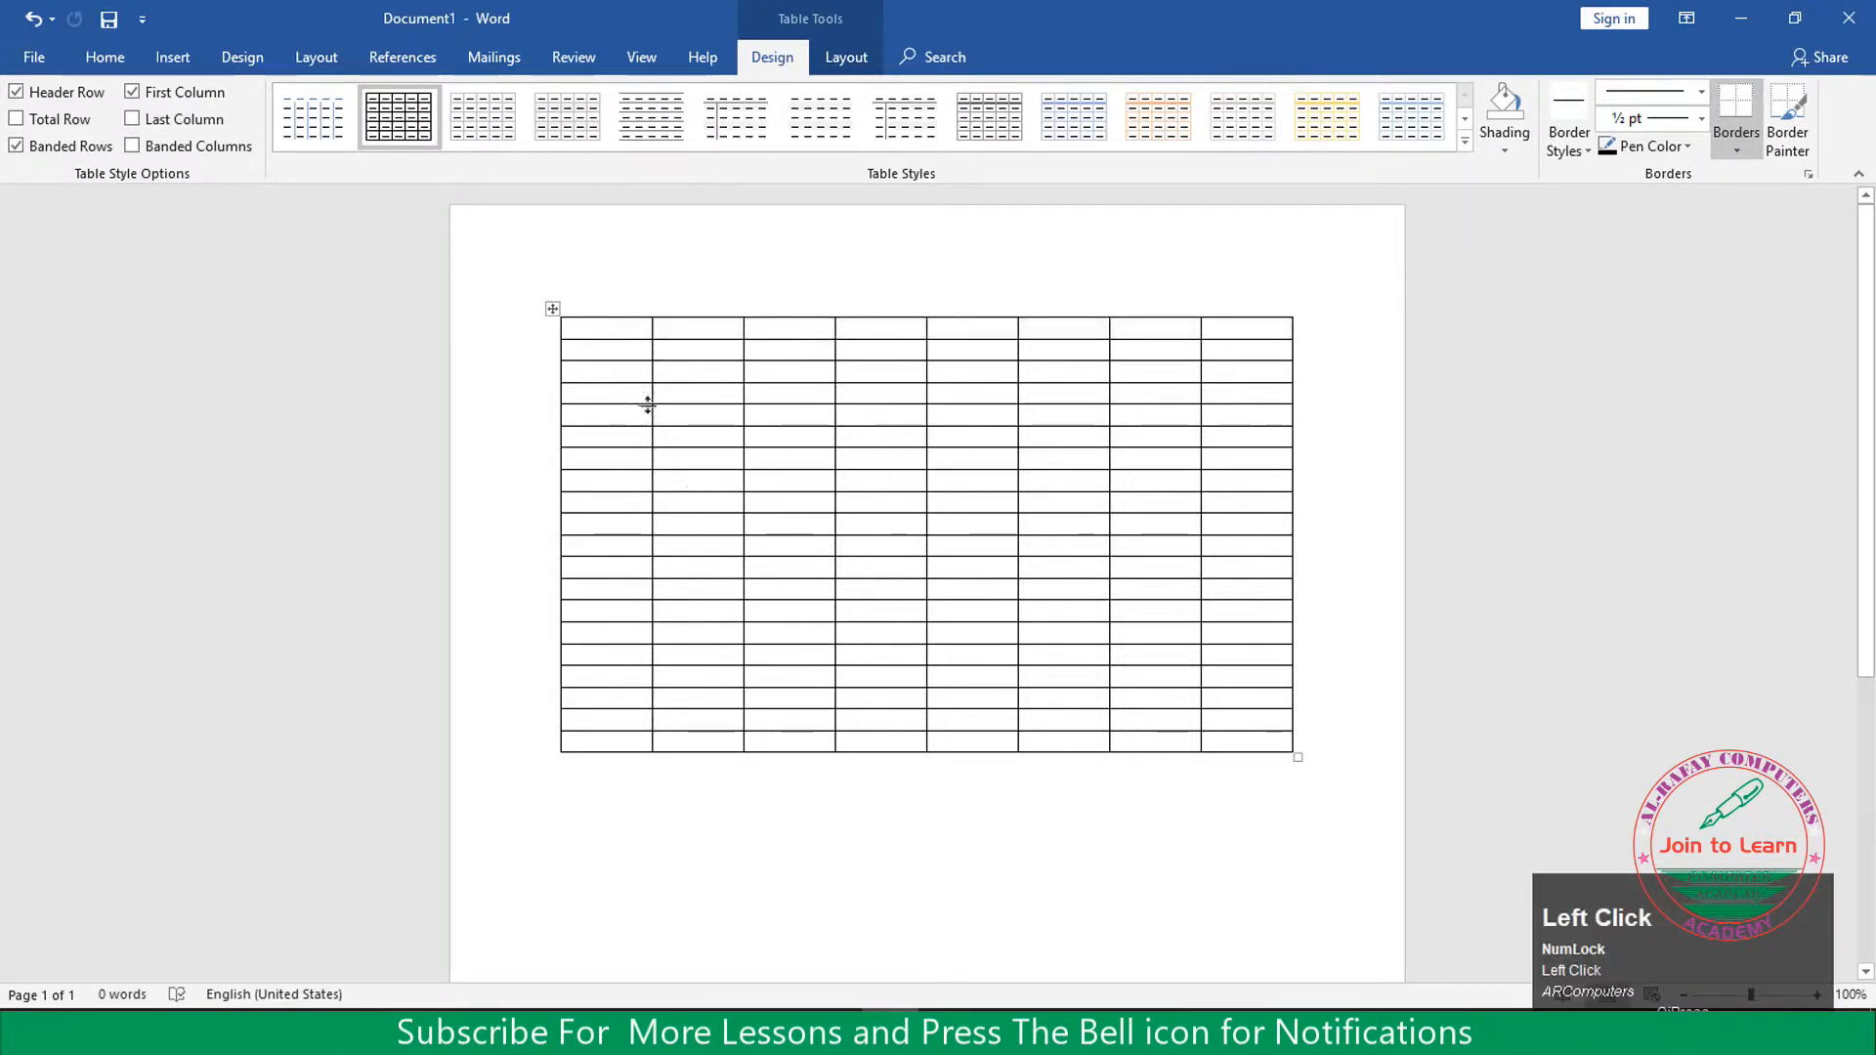
Select only the single cell in the third row of the second column
click(656, 372)
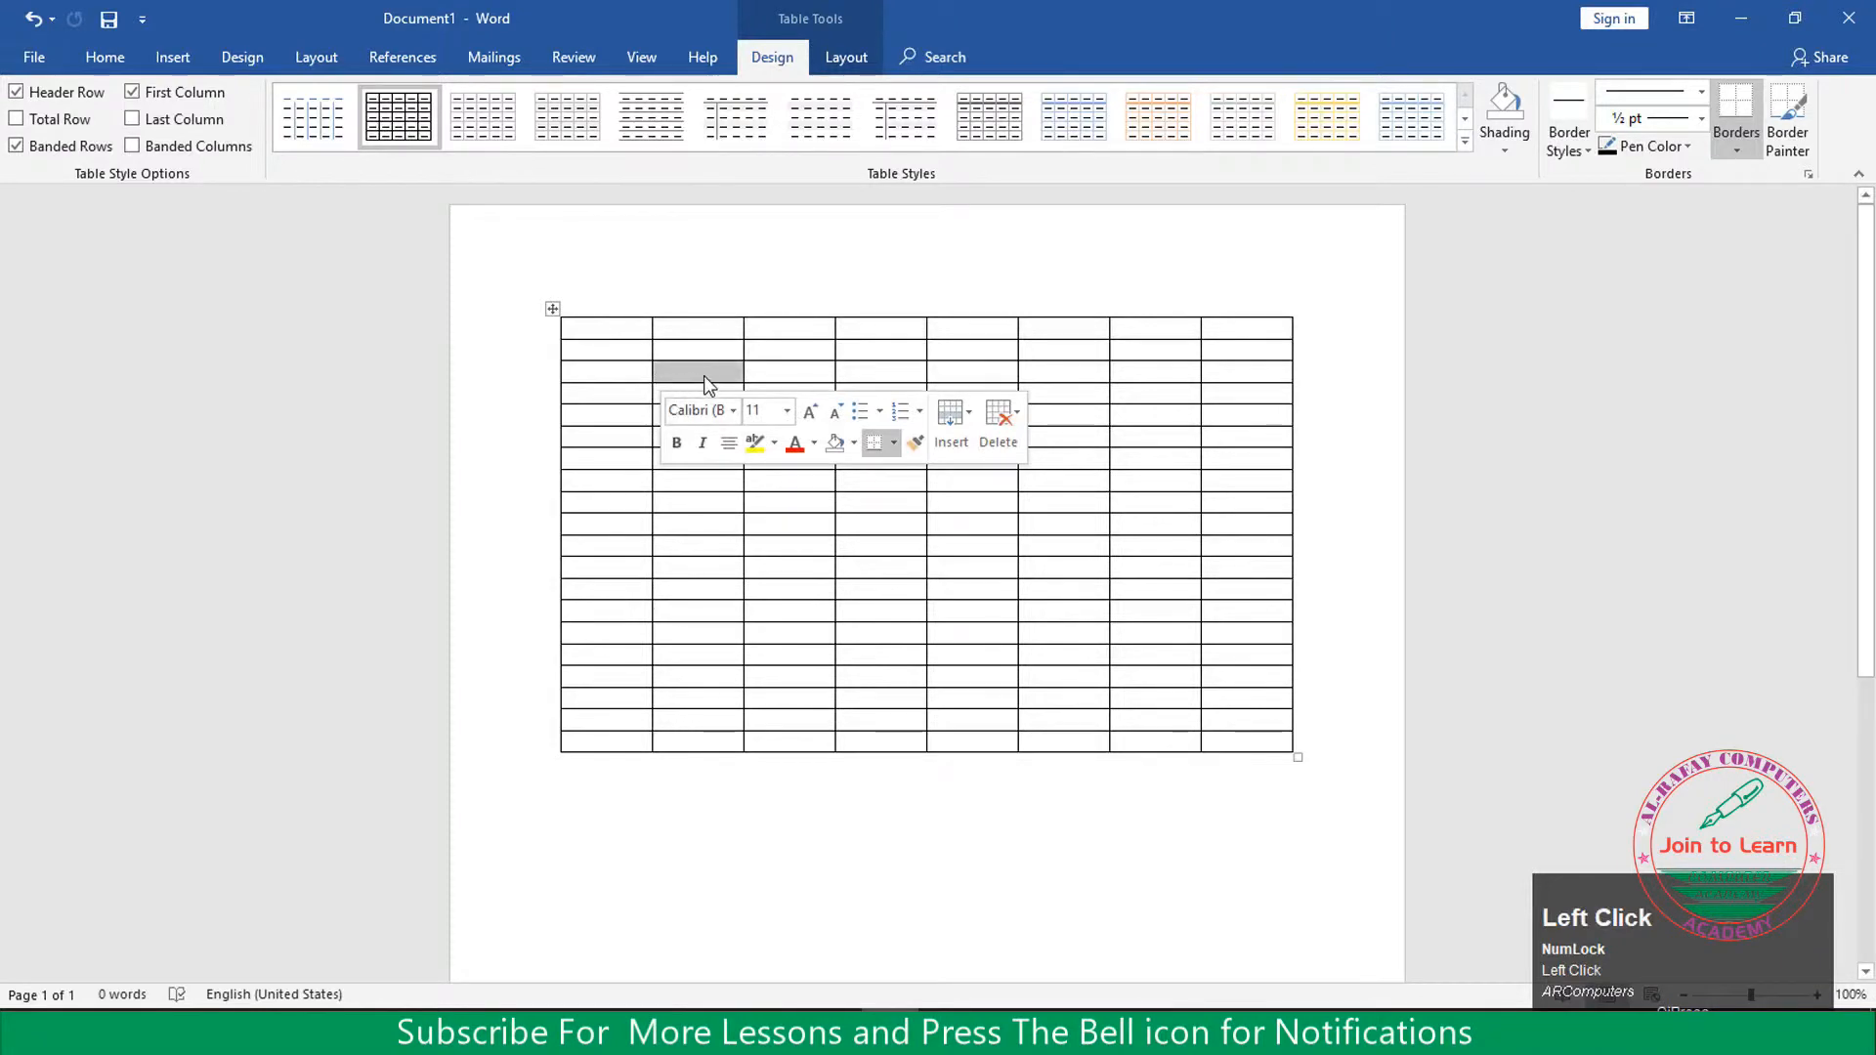
key(ctrl+4)
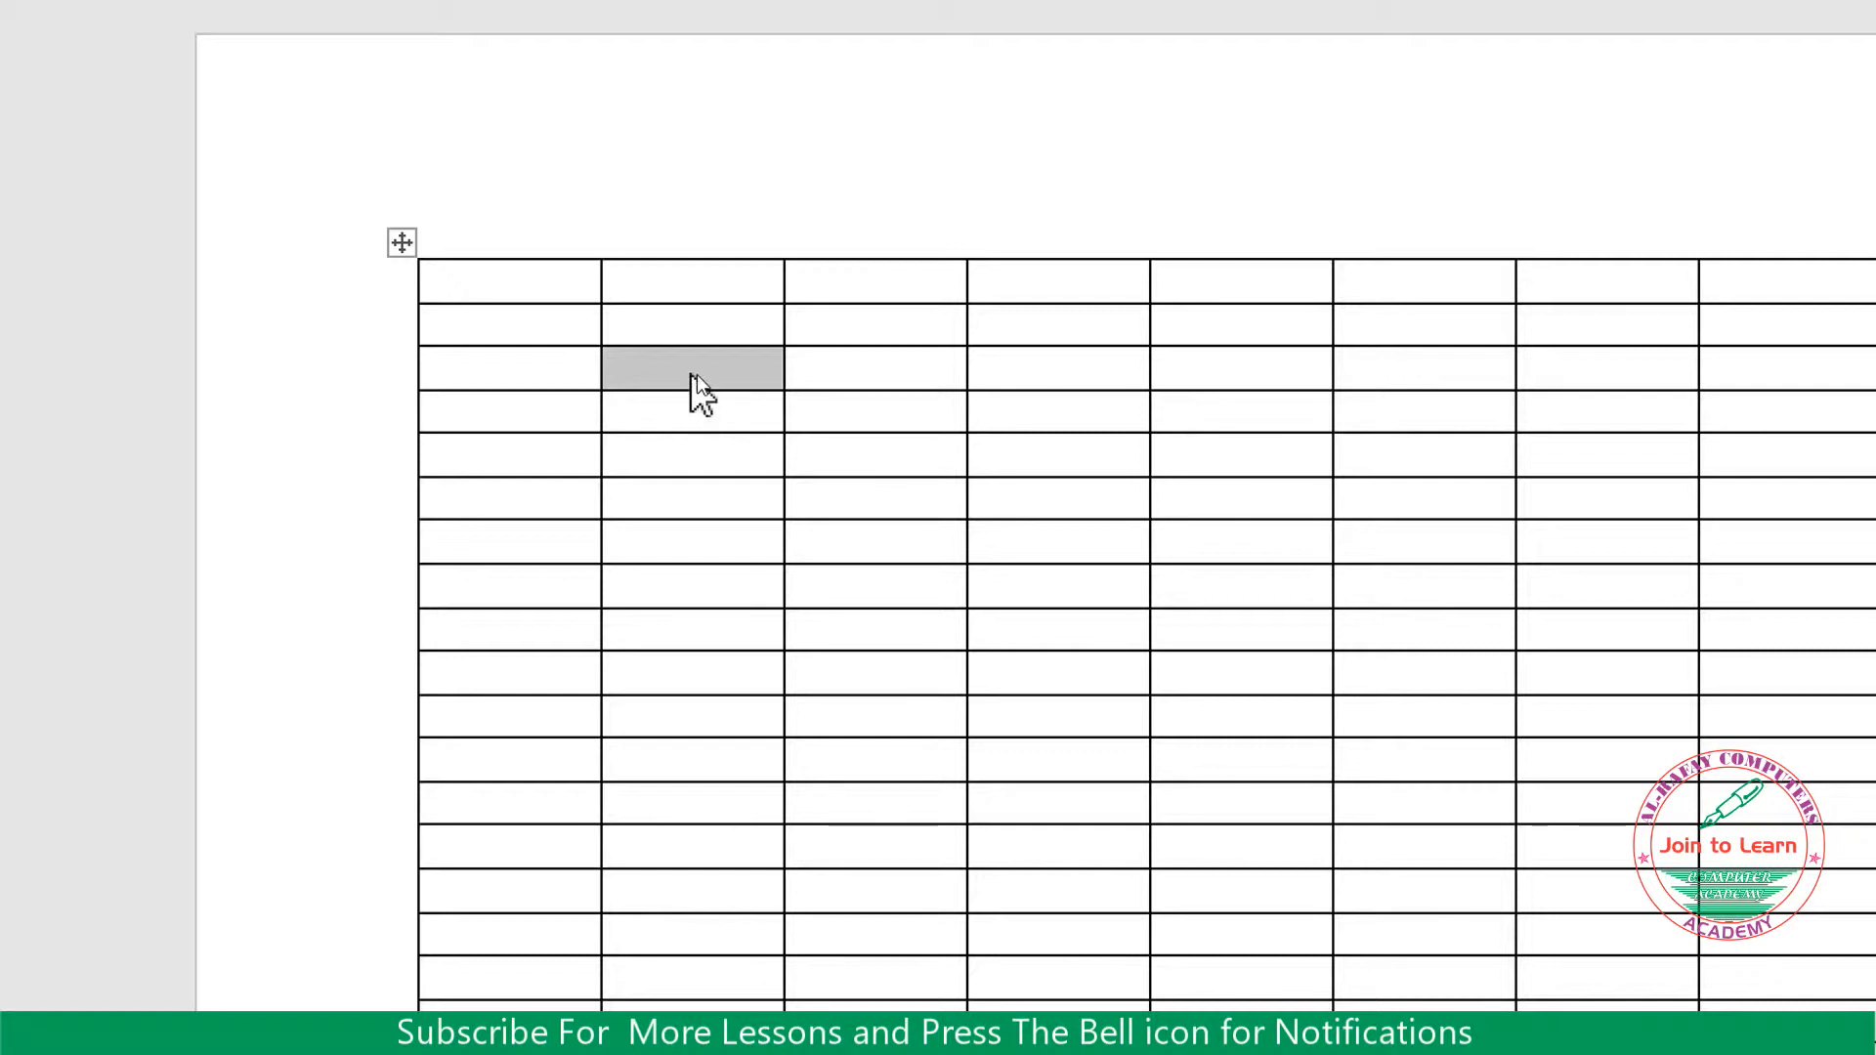
key(ctrl+4)
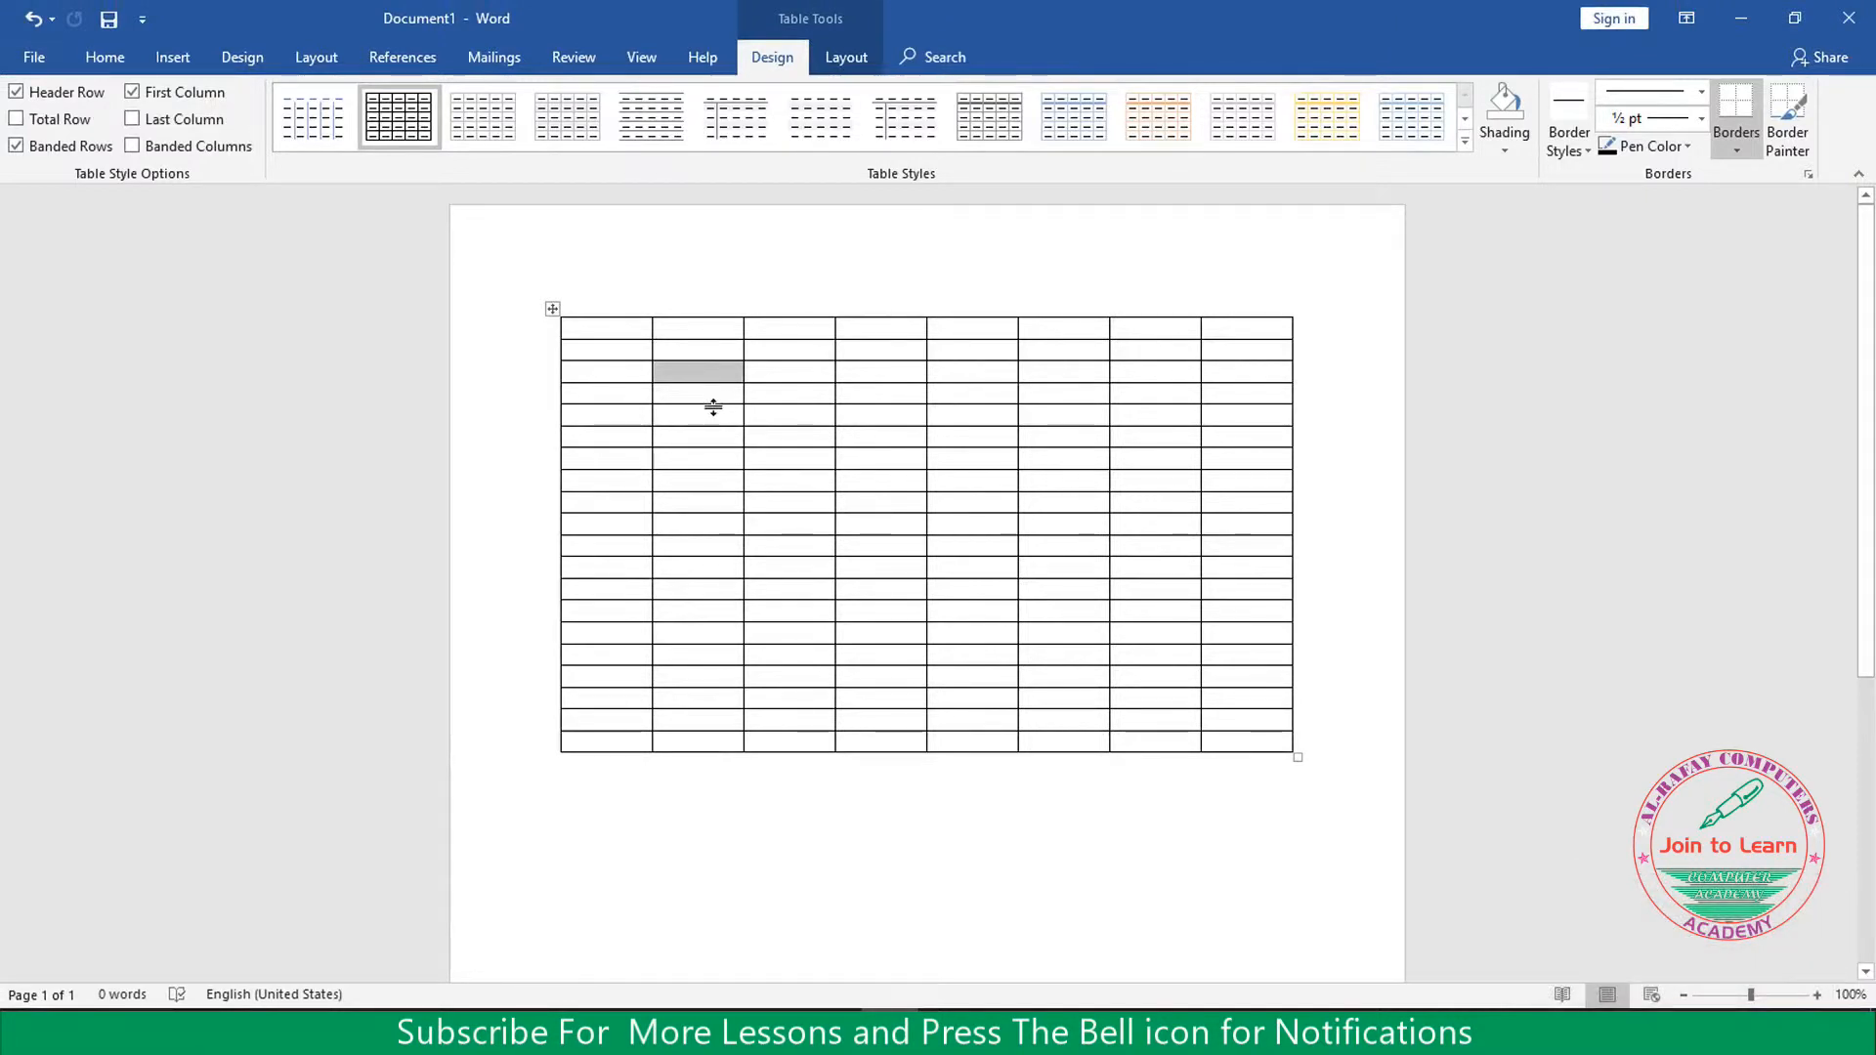
Select multi-row blocks of cells and the seventh row, ending with a selection of the whole table
mouse_move(559, 339)
click(804, 525)
drag(607, 330, 1264, 561)
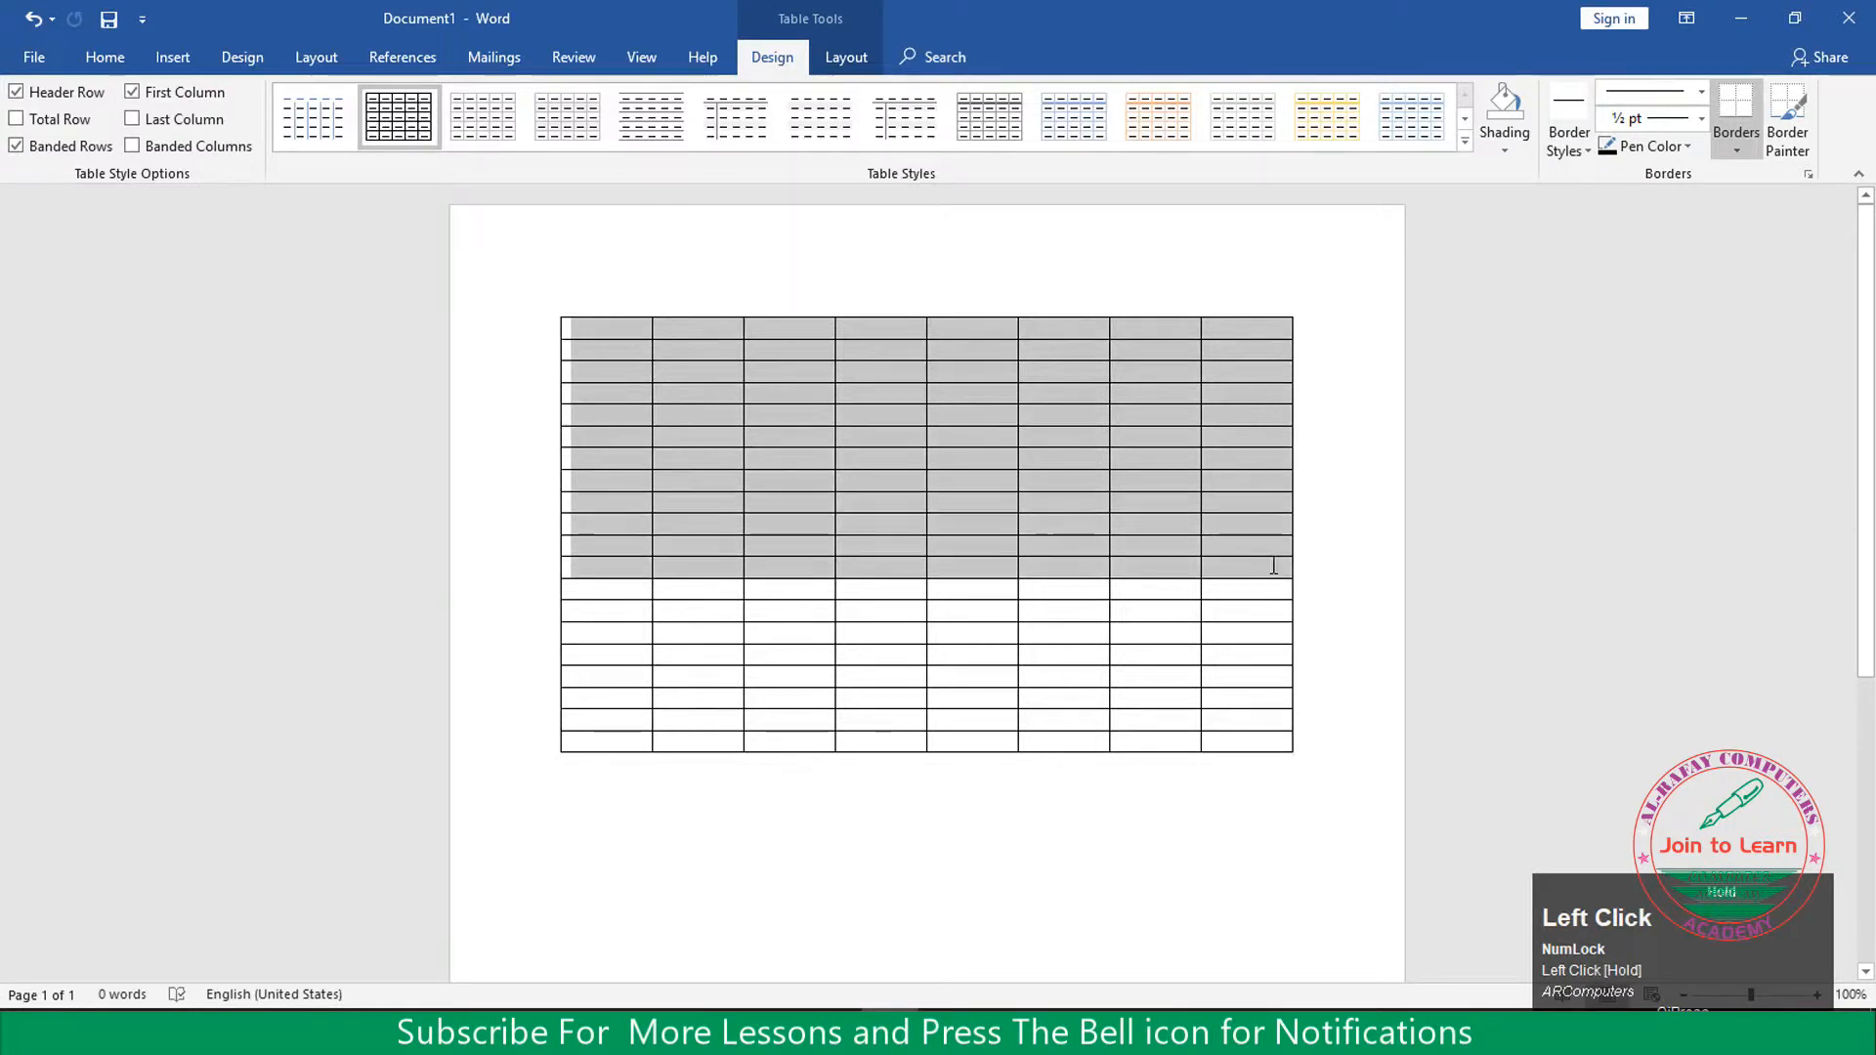
click(598, 338)
drag(599, 347, 682, 711)
drag(742, 506, 743, 506)
drag(595, 456, 1215, 460)
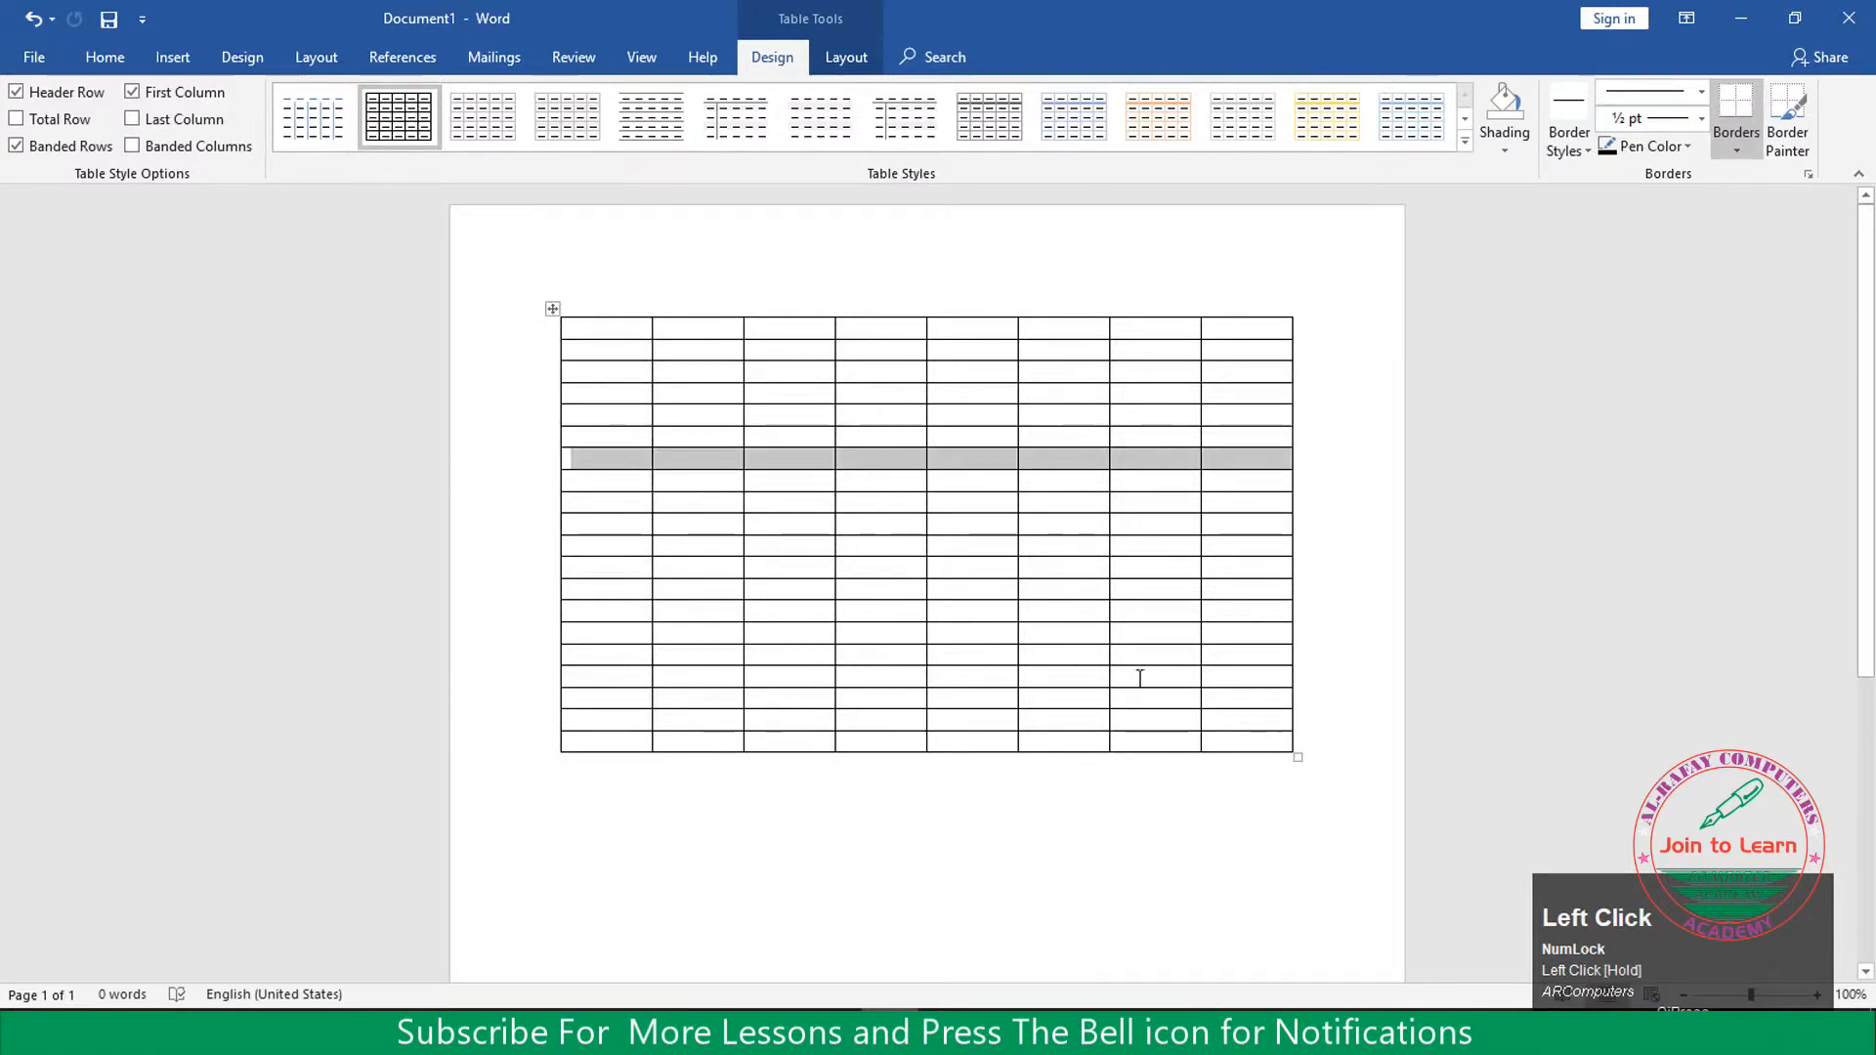
click(554, 310)
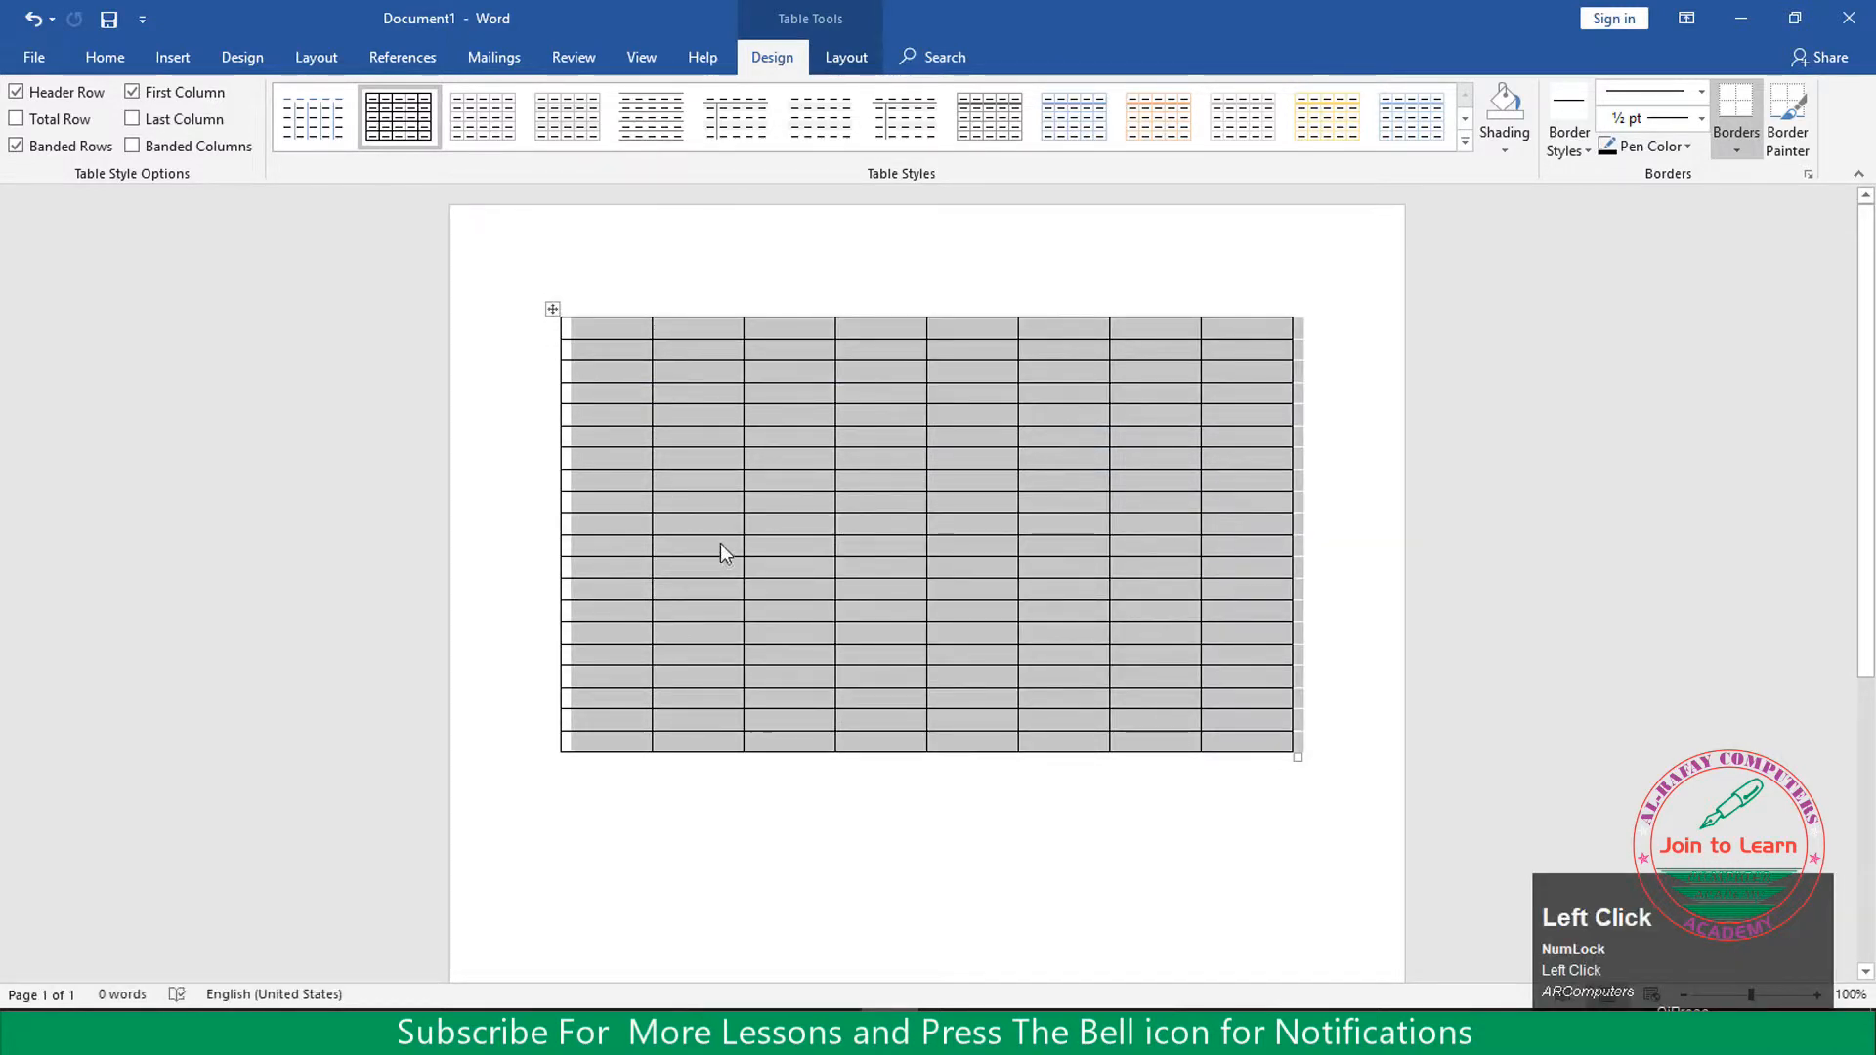
click(719, 348)
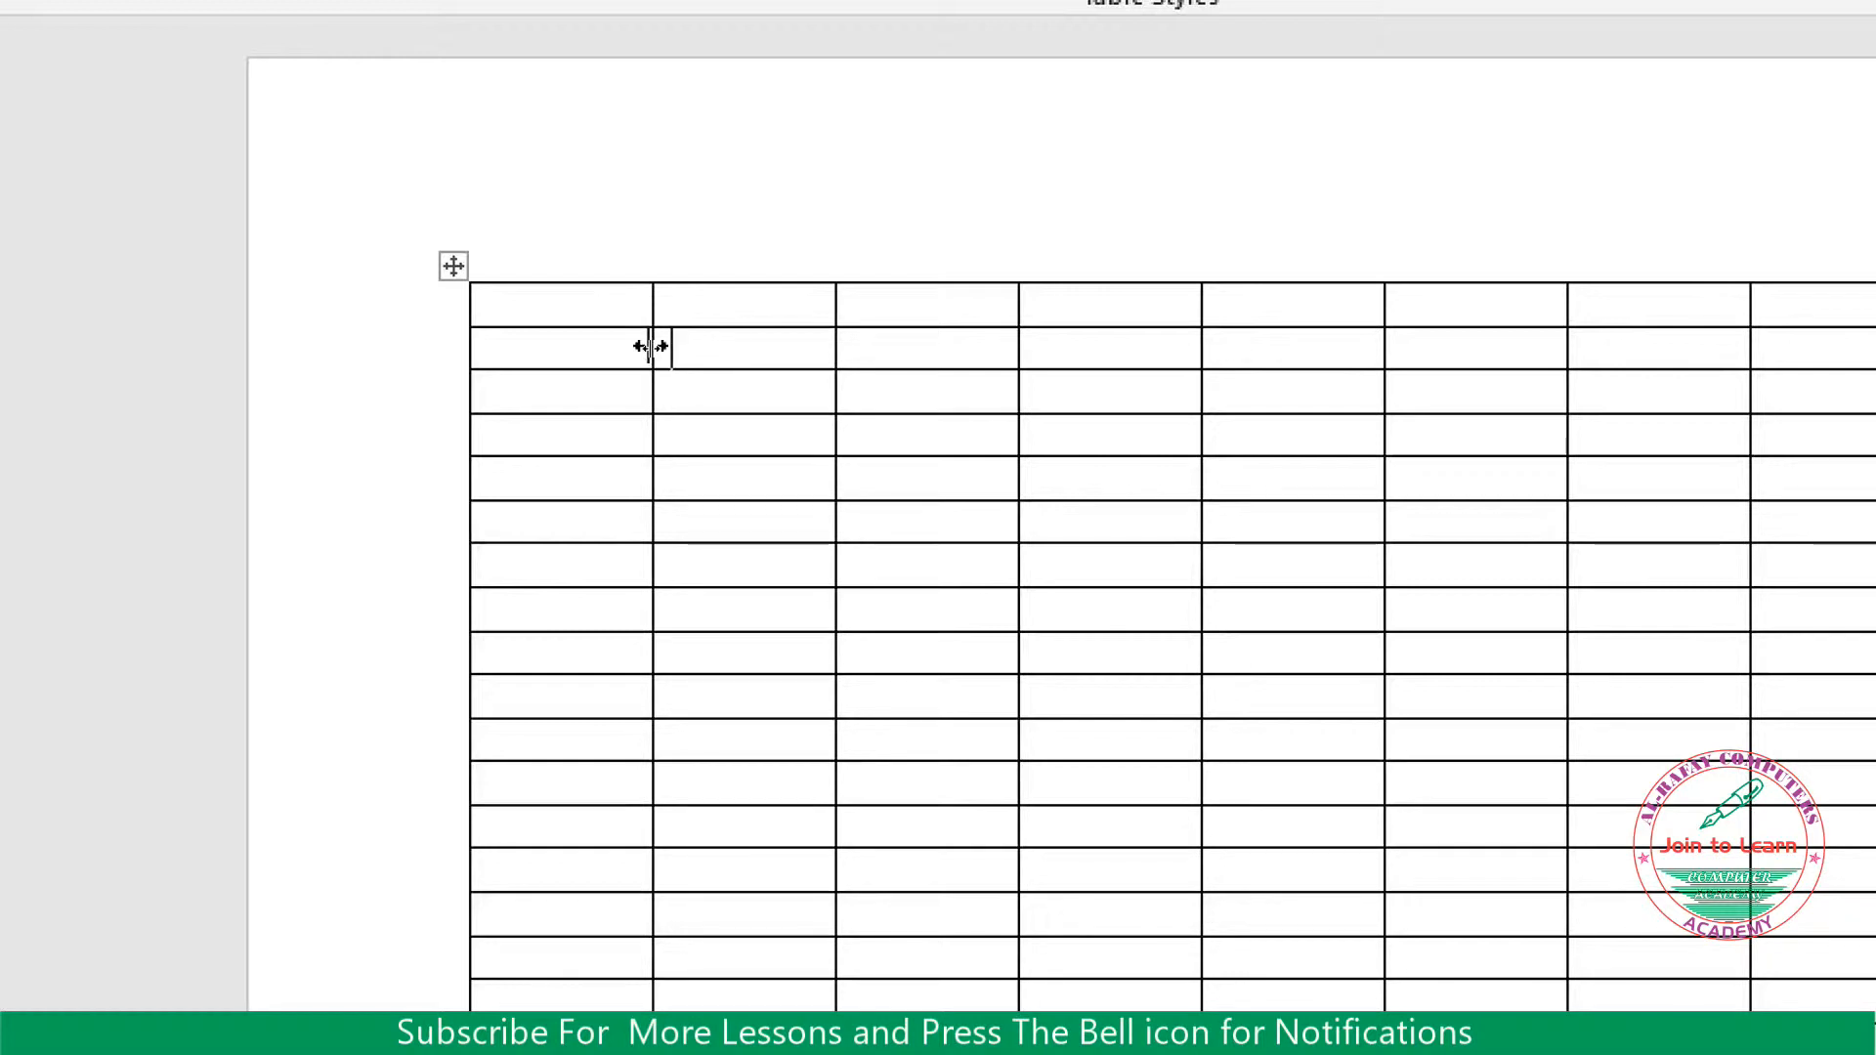
Narrow the first column to under half its width, double the second column's width, and make the second row about five times taller
drag(651, 347, 540, 352)
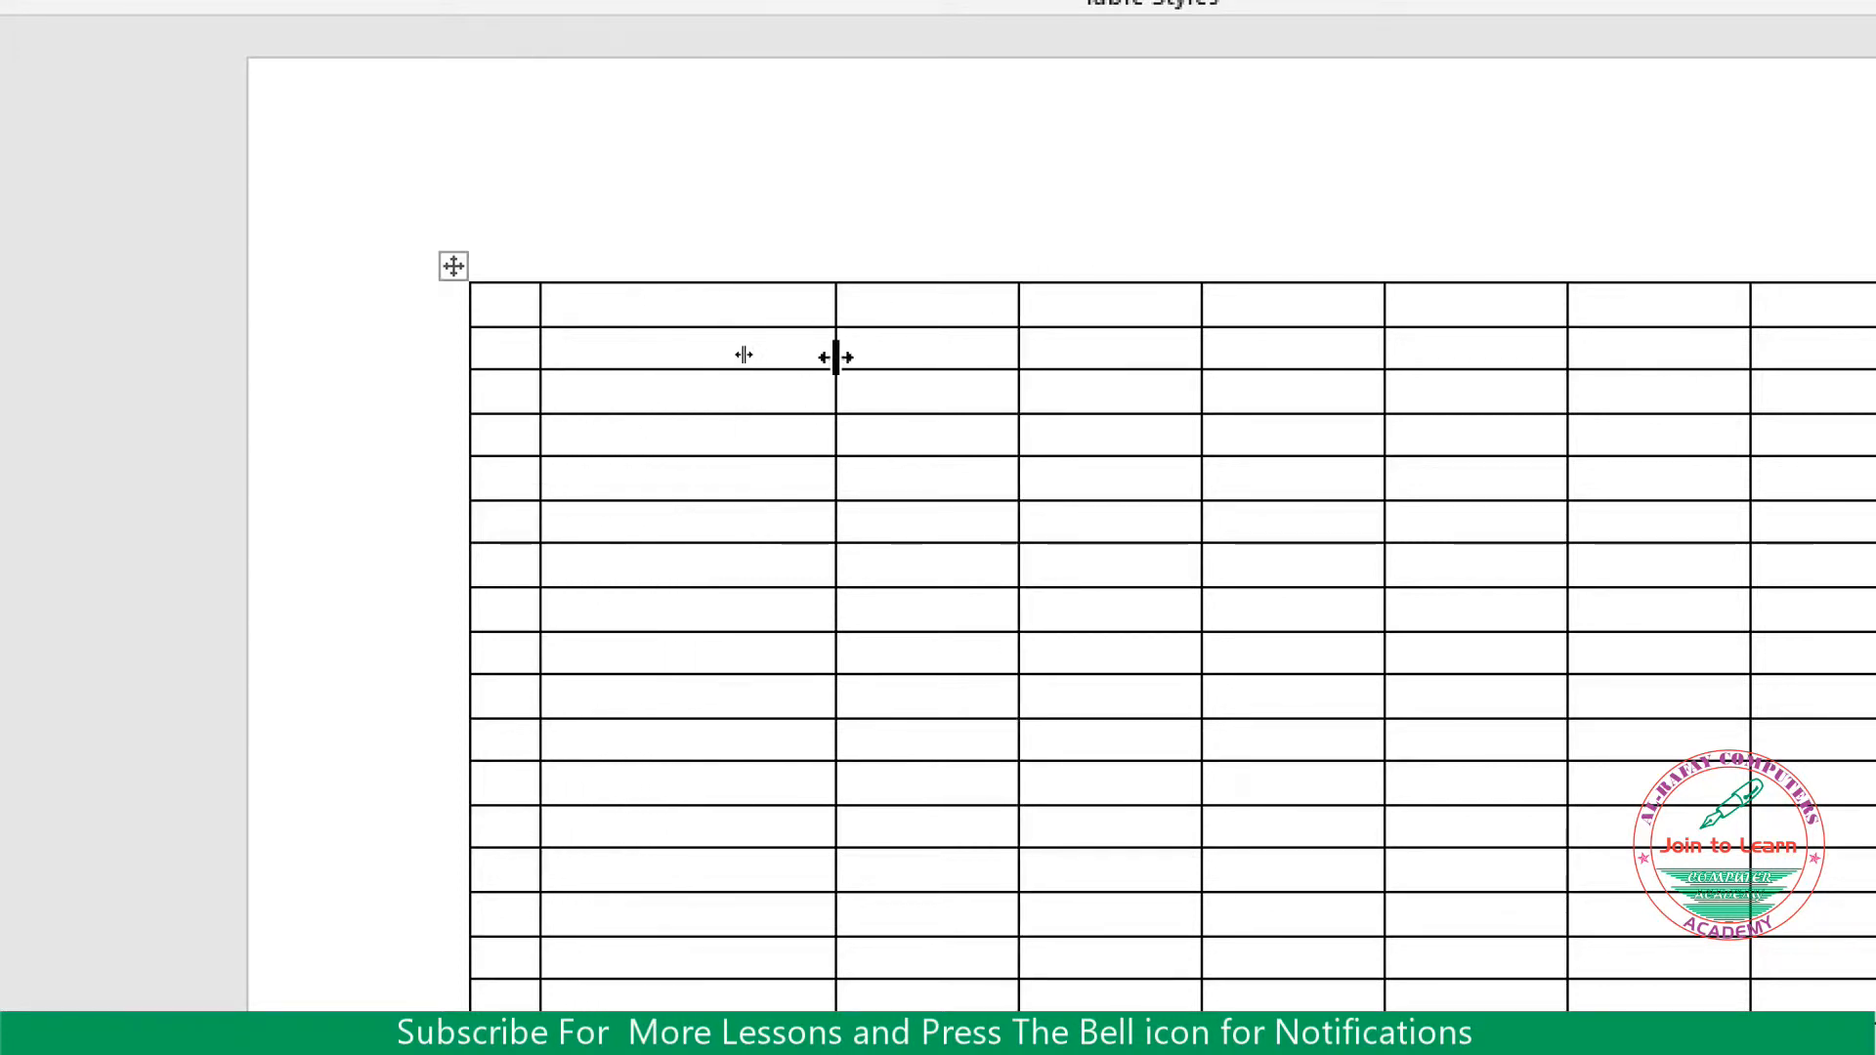
drag(836, 353, 903, 352)
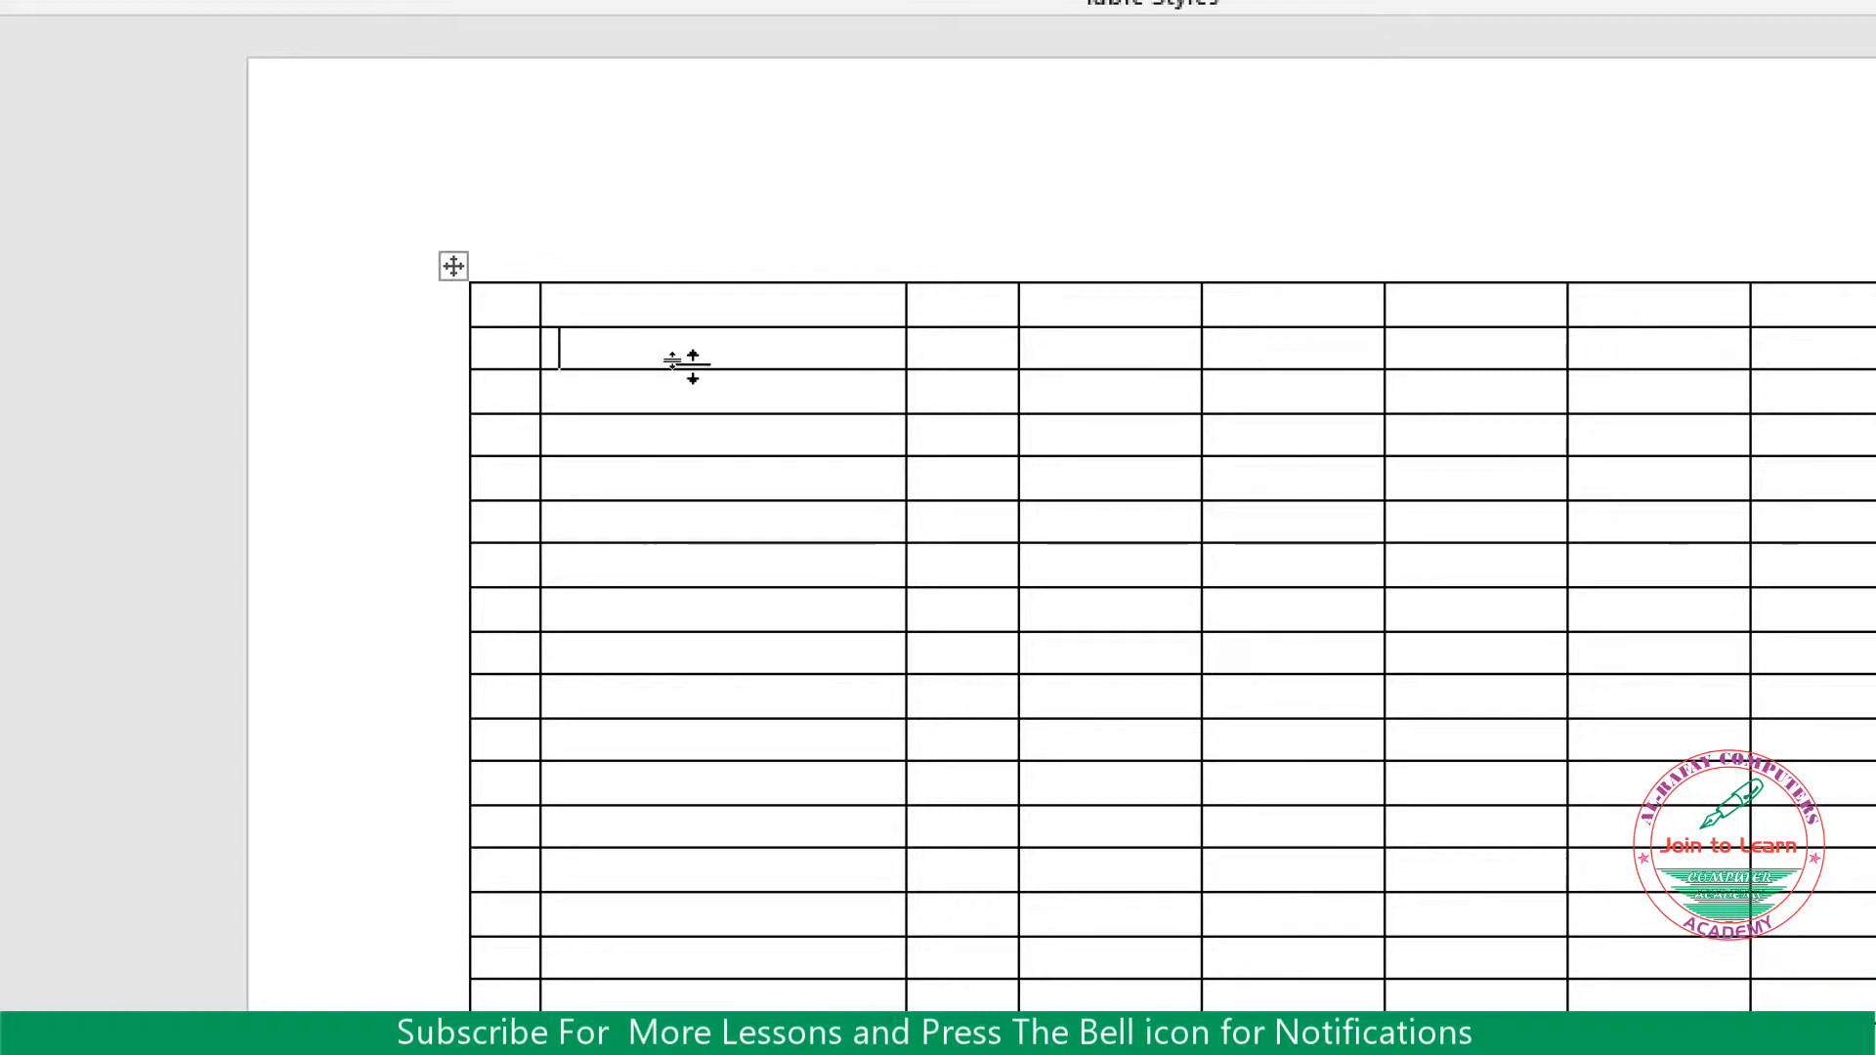
drag(687, 365, 720, 561)
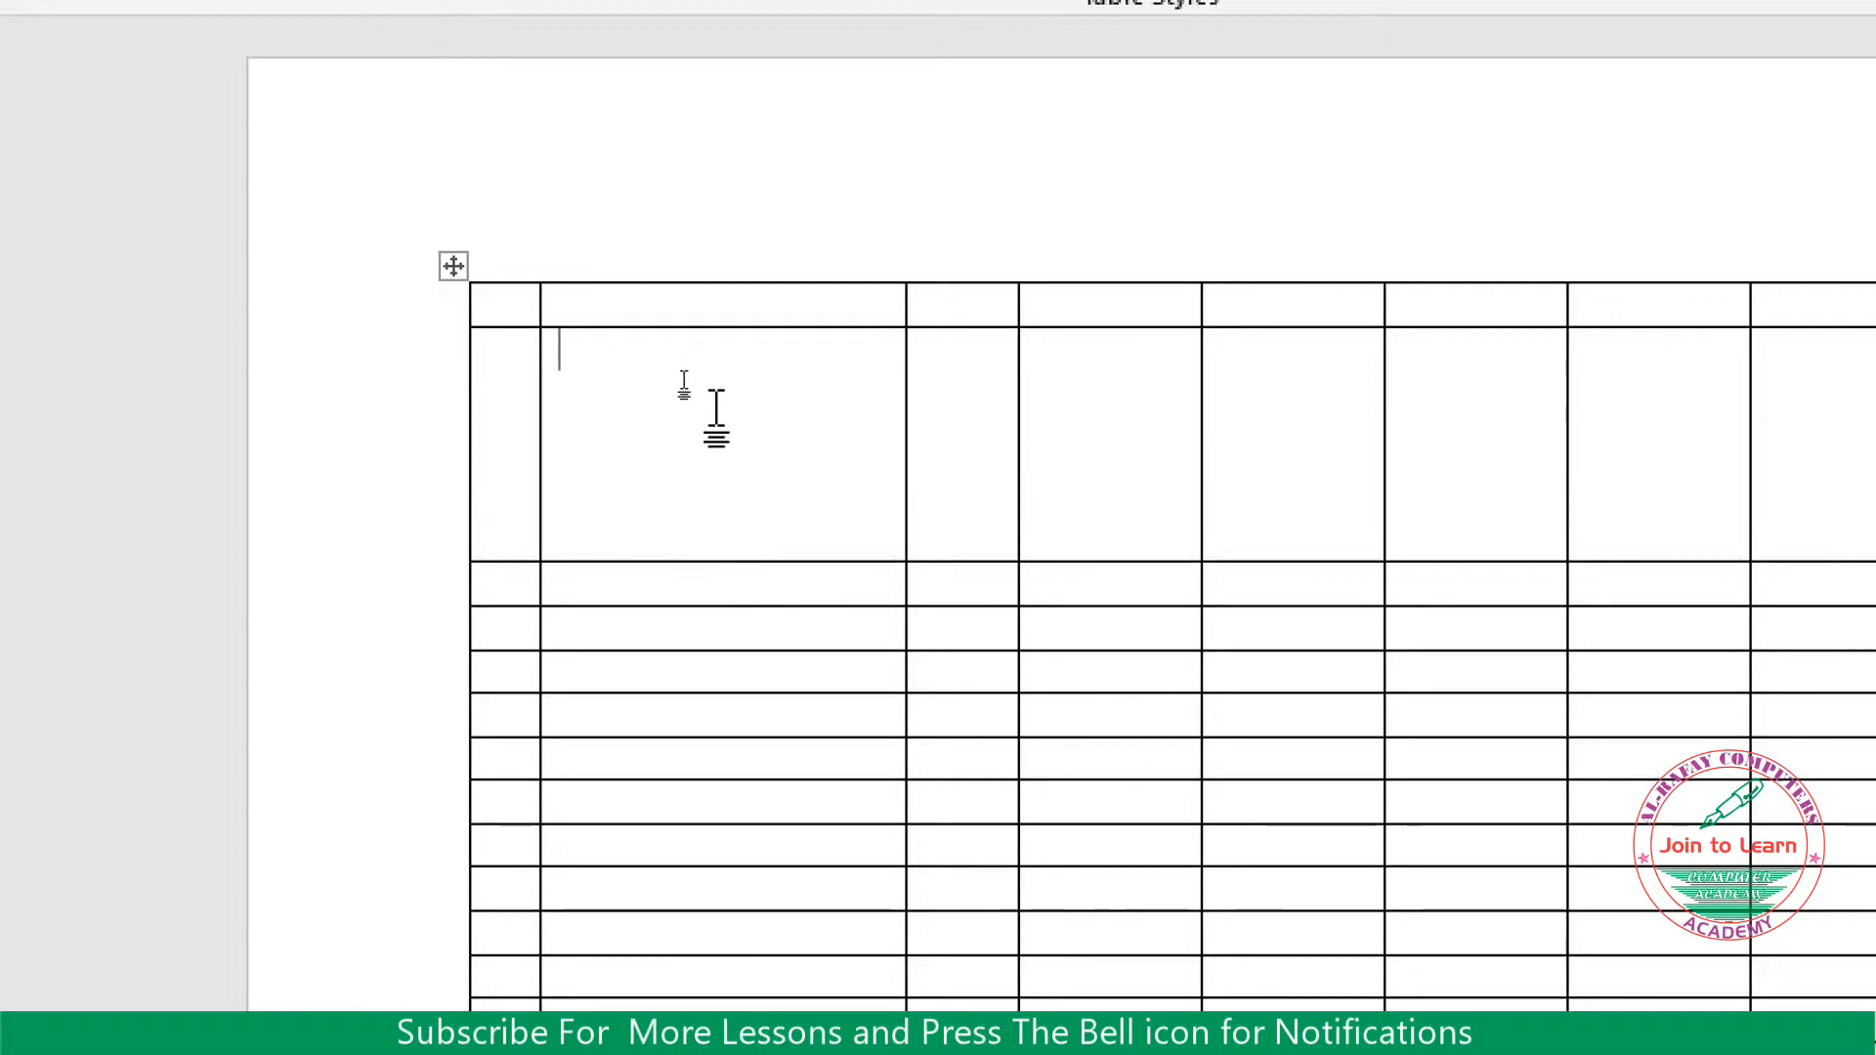
double_click(719, 433)
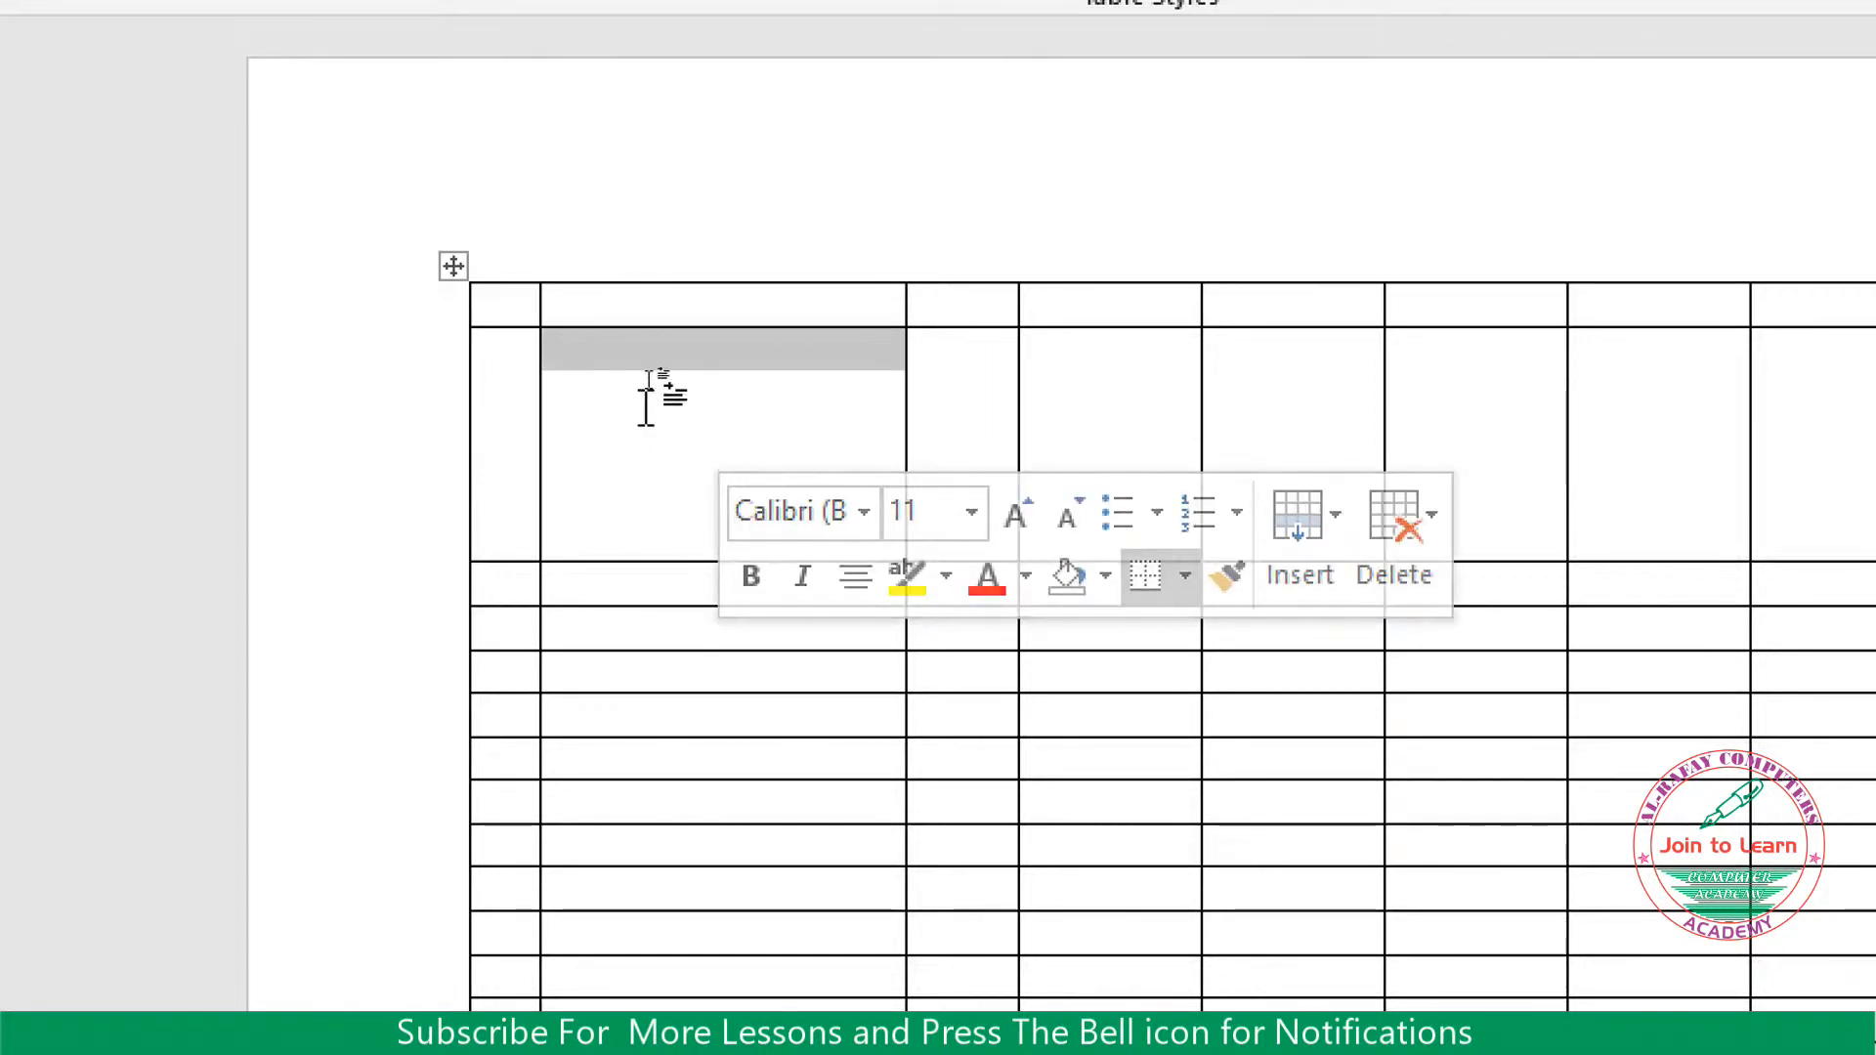
click(658, 375)
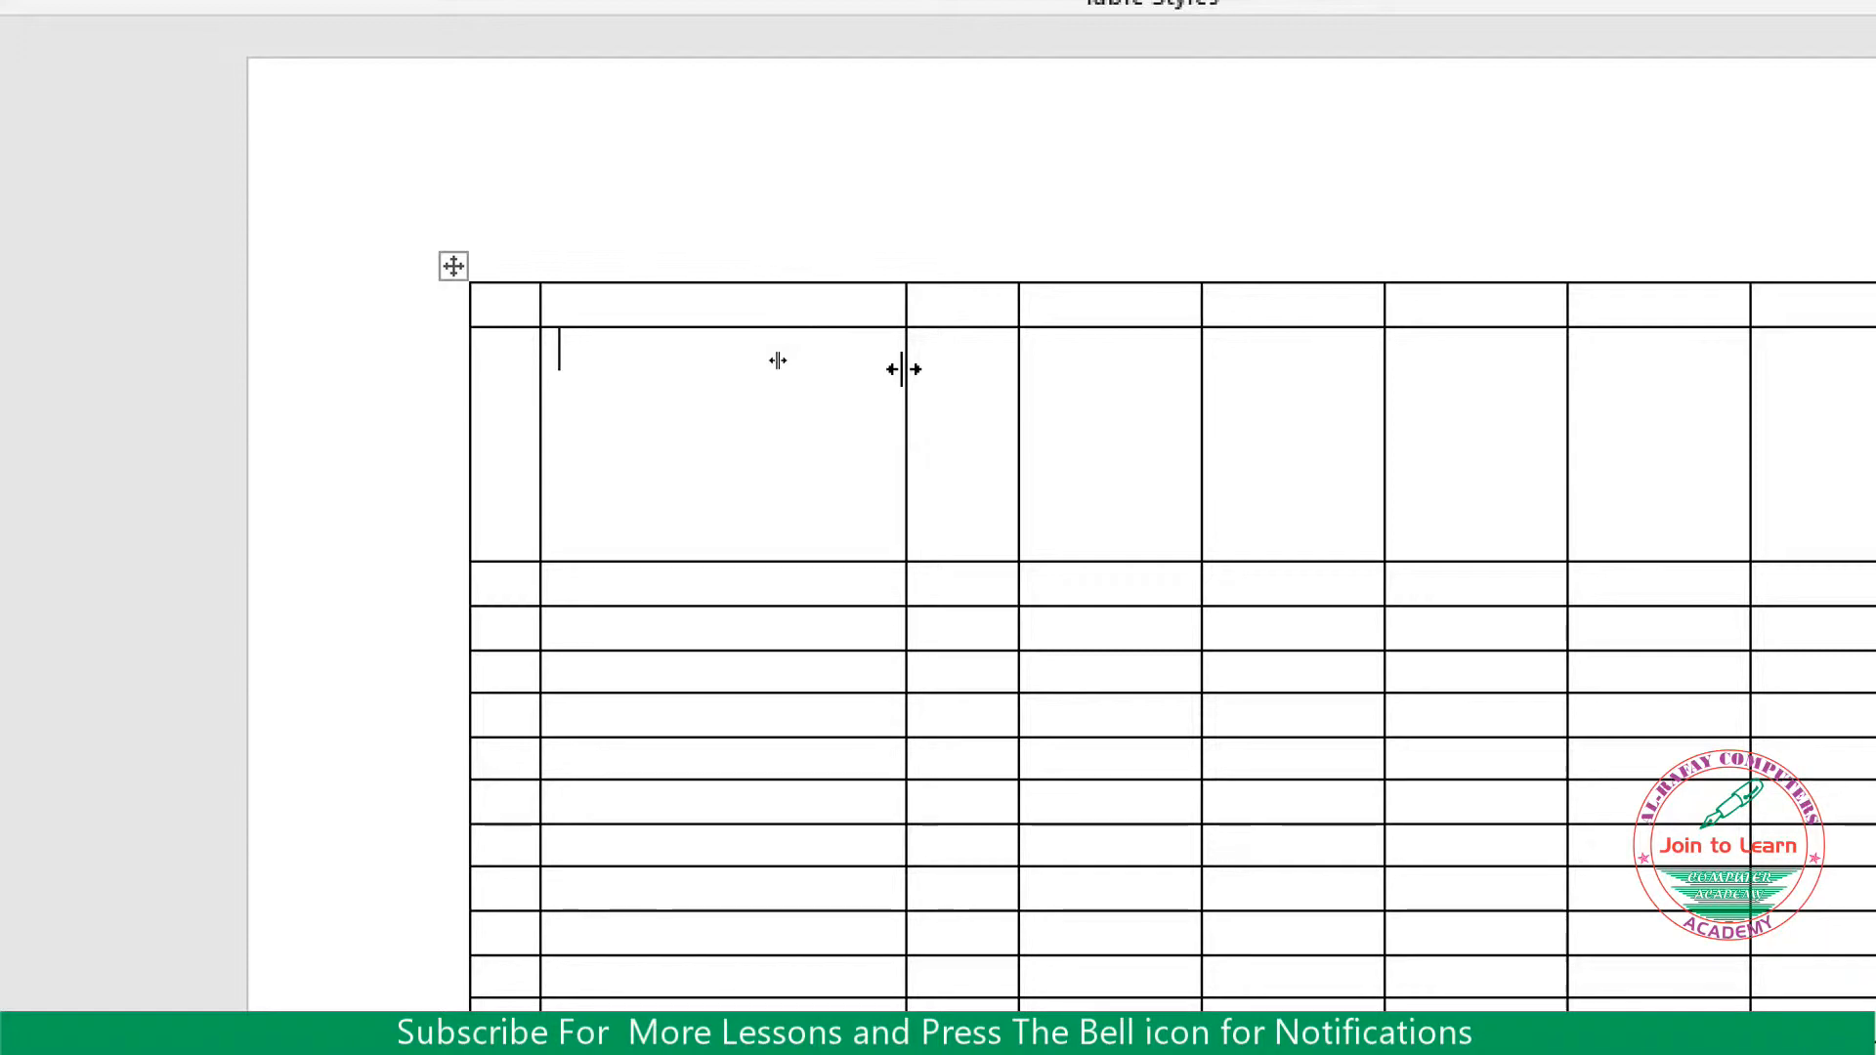
Readjust the border between the second and third columns so the second is nearly double width, and make the second row slightly taller
drag(903, 369, 740, 374)
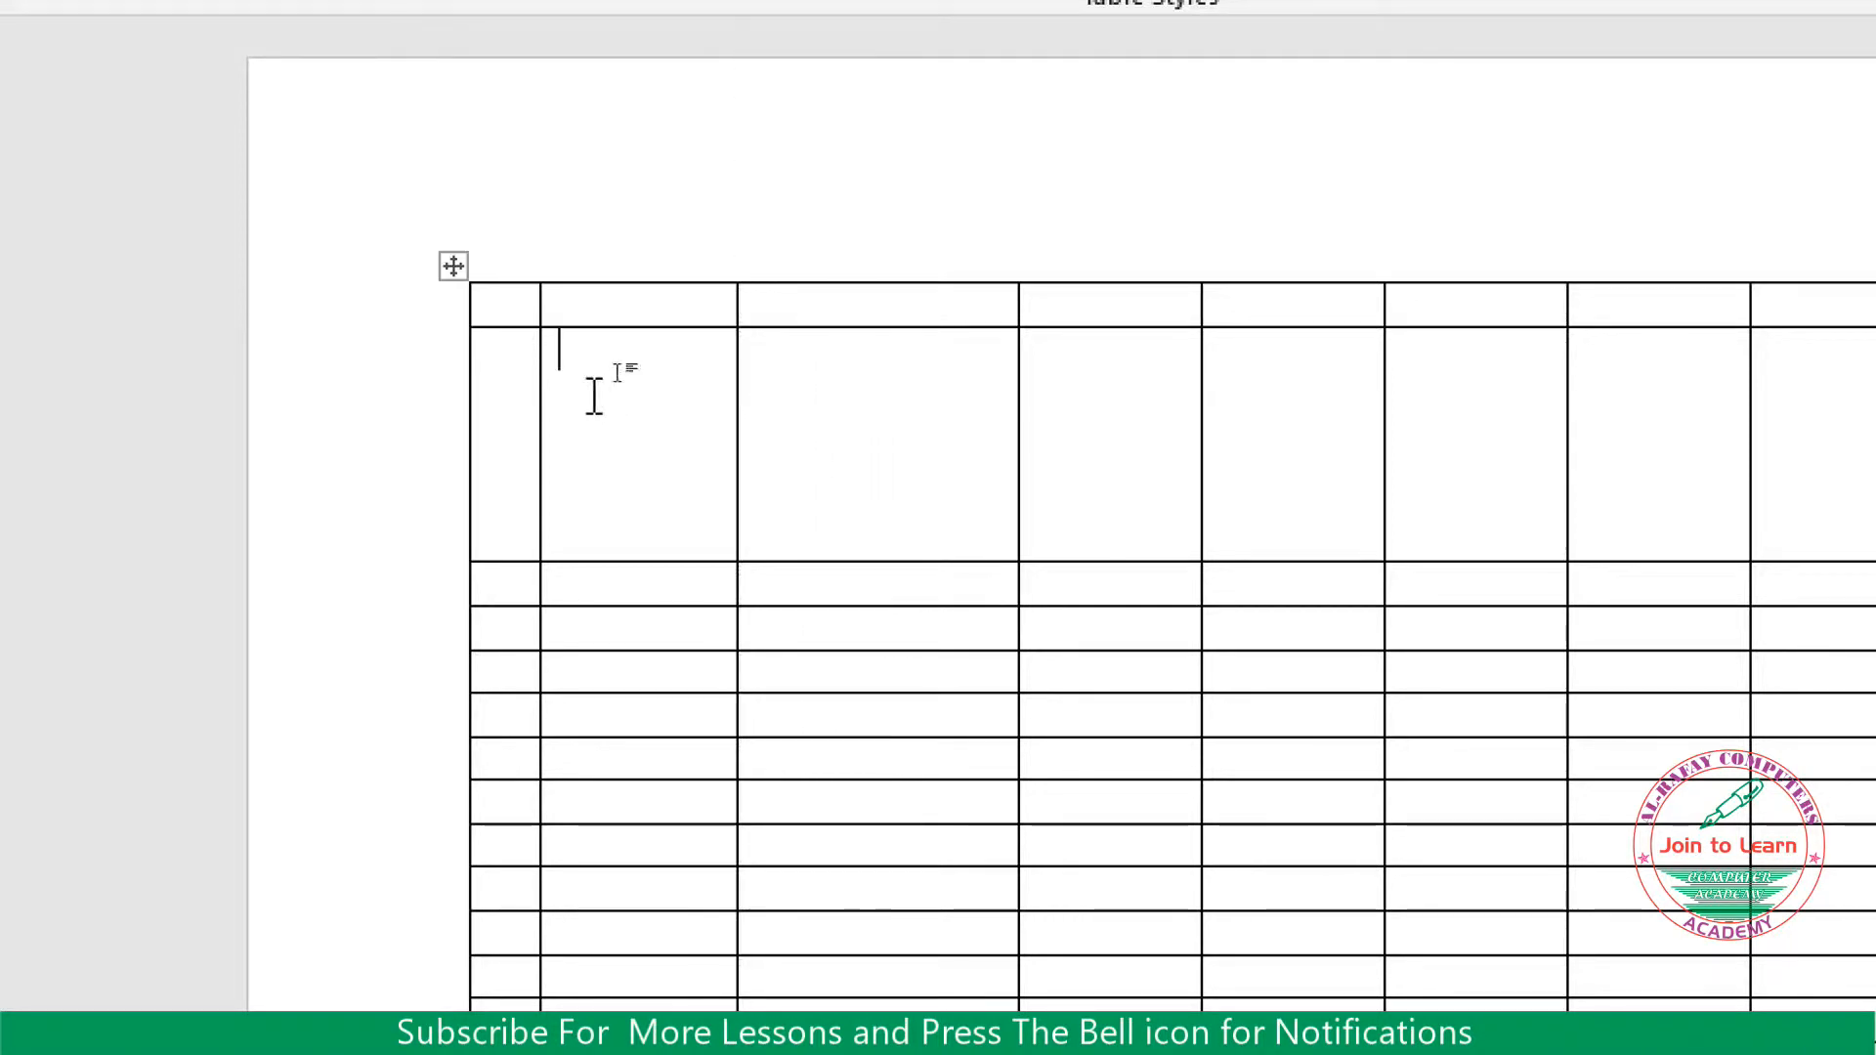
drag(735, 379, 962, 396)
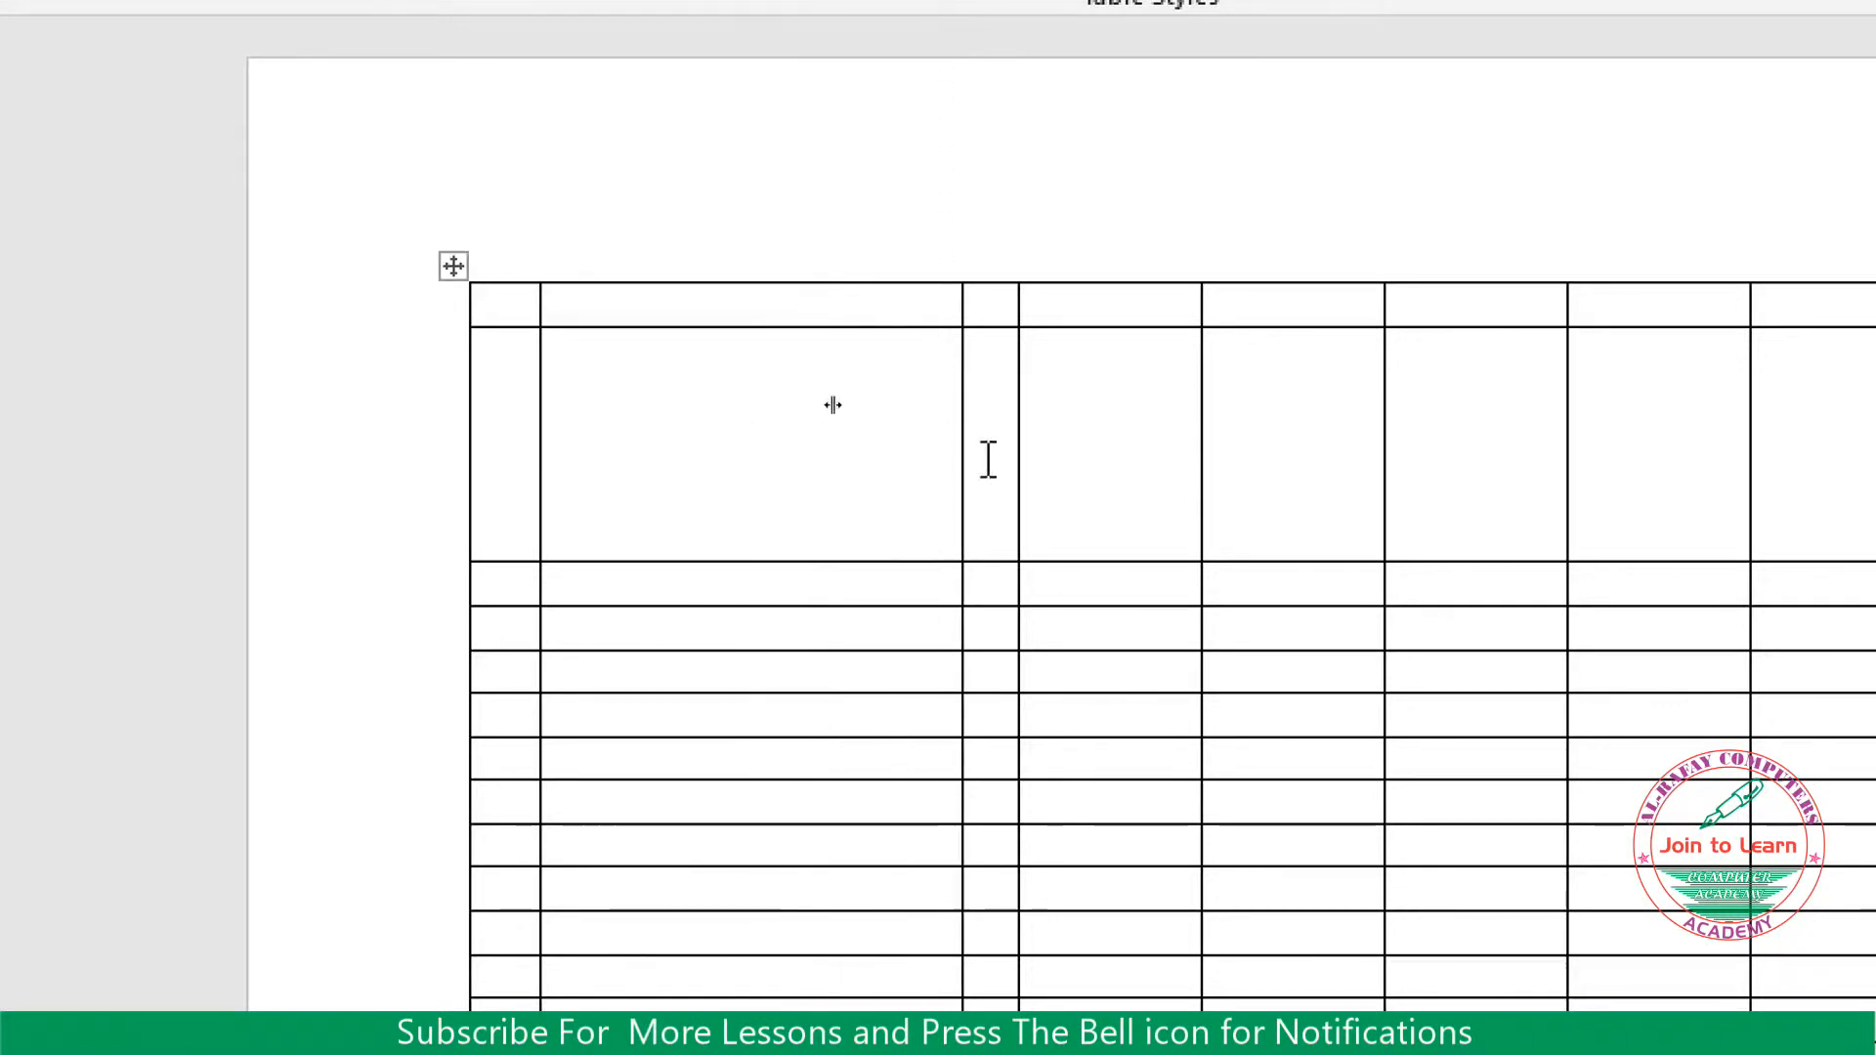
drag(958, 400, 892, 406)
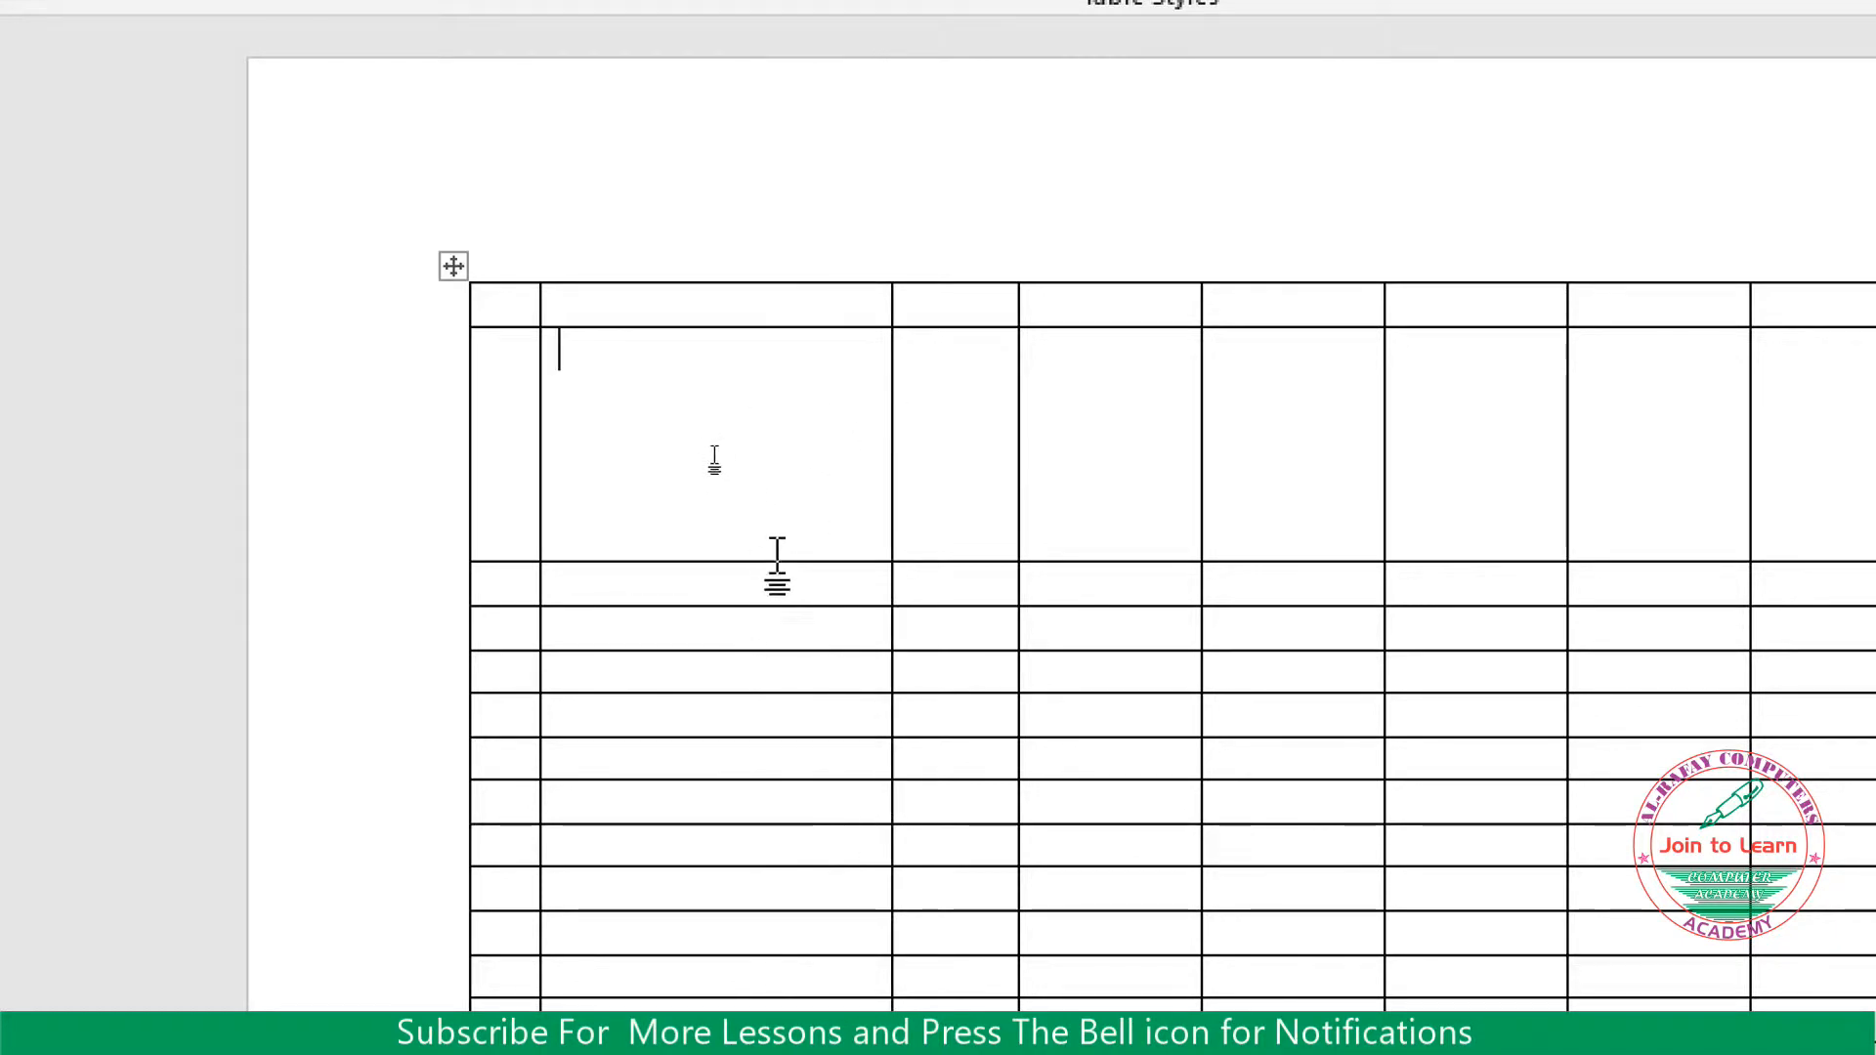
drag(777, 562, 775, 603)
click(550, 486)
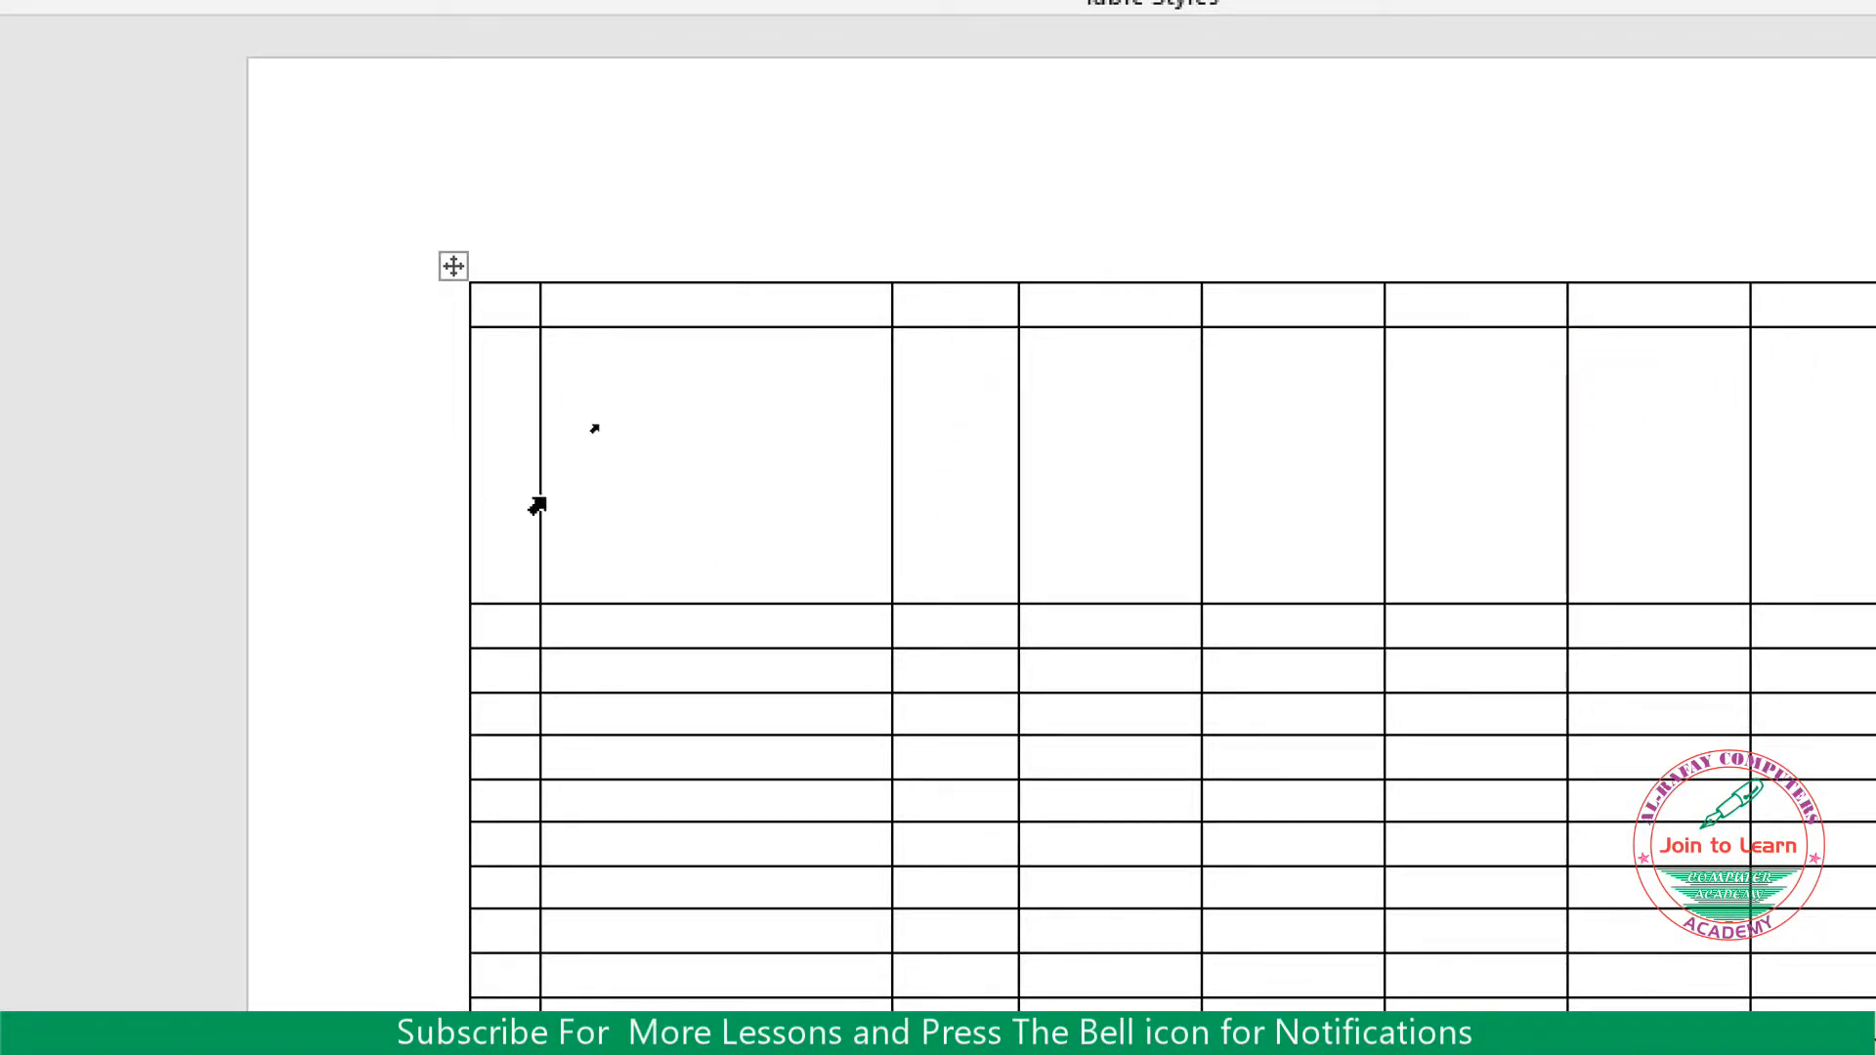
click(496, 488)
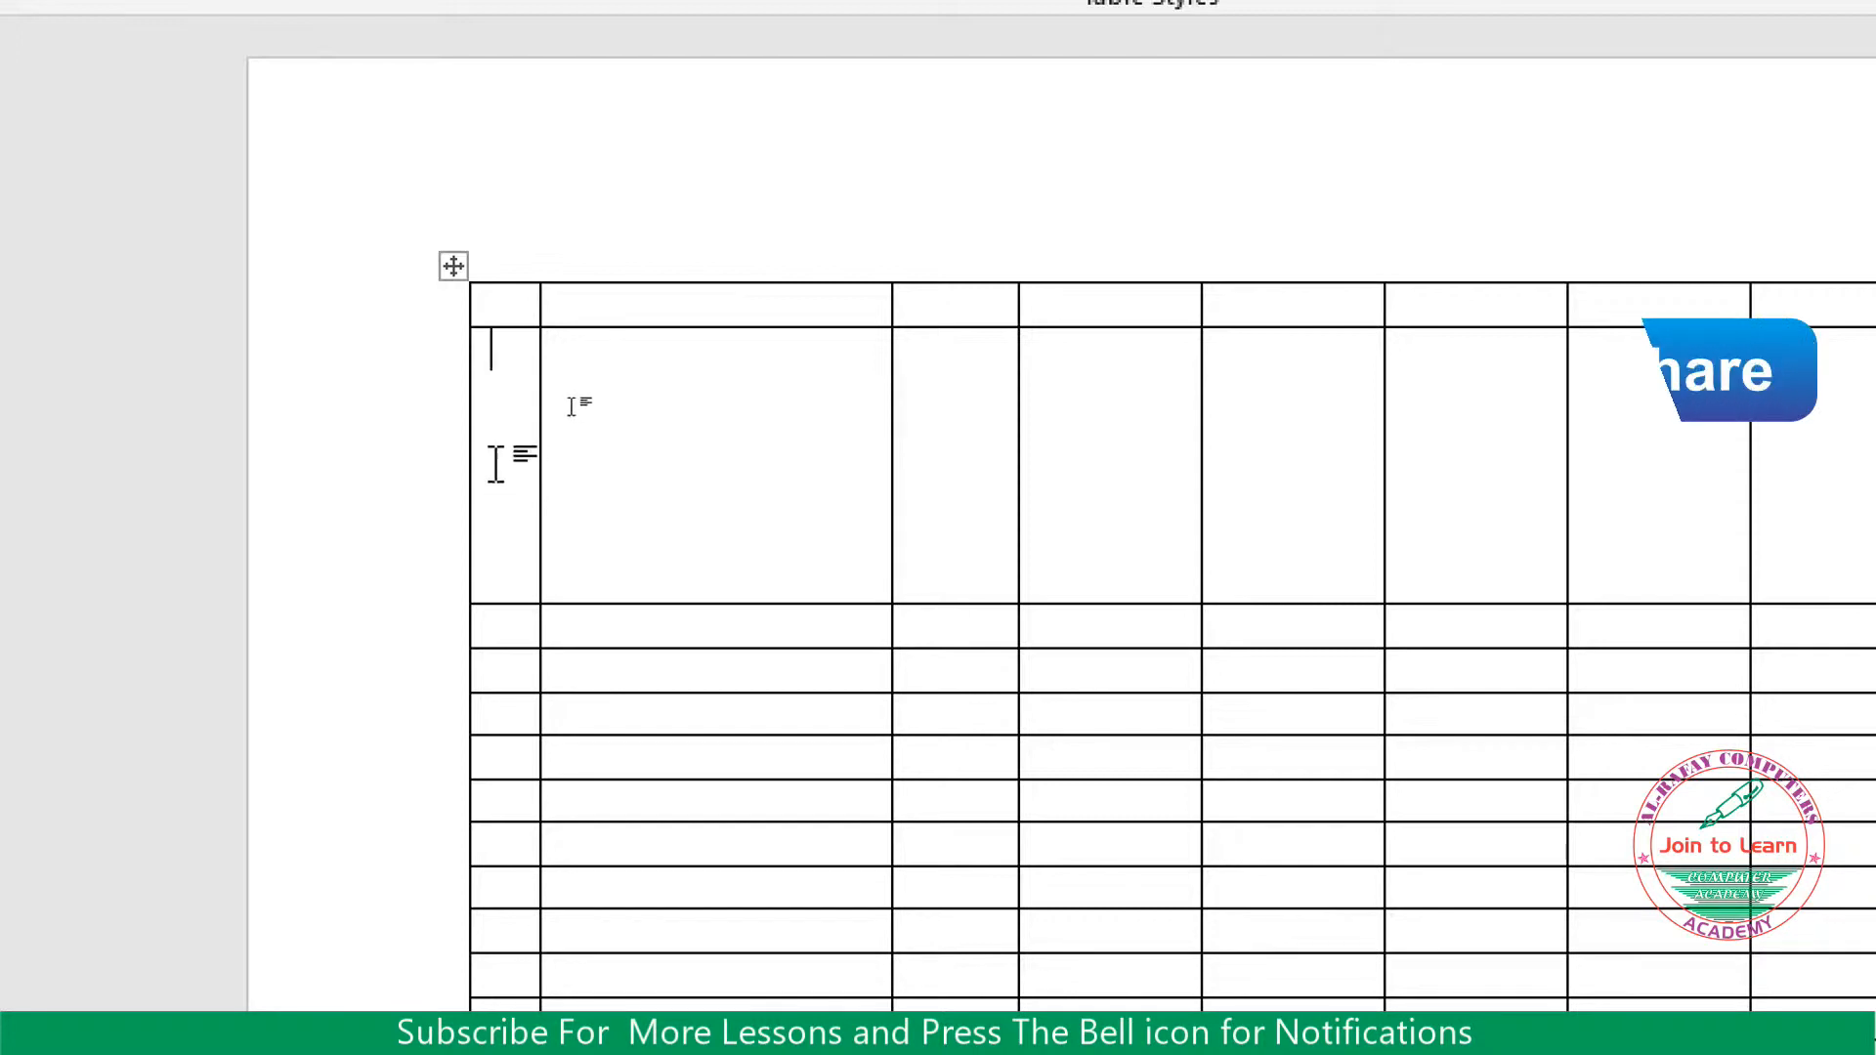
Widen the first column to slightly more than a standard column, and reduce the second row to about five standard row heights
drag(541, 473, 659, 475)
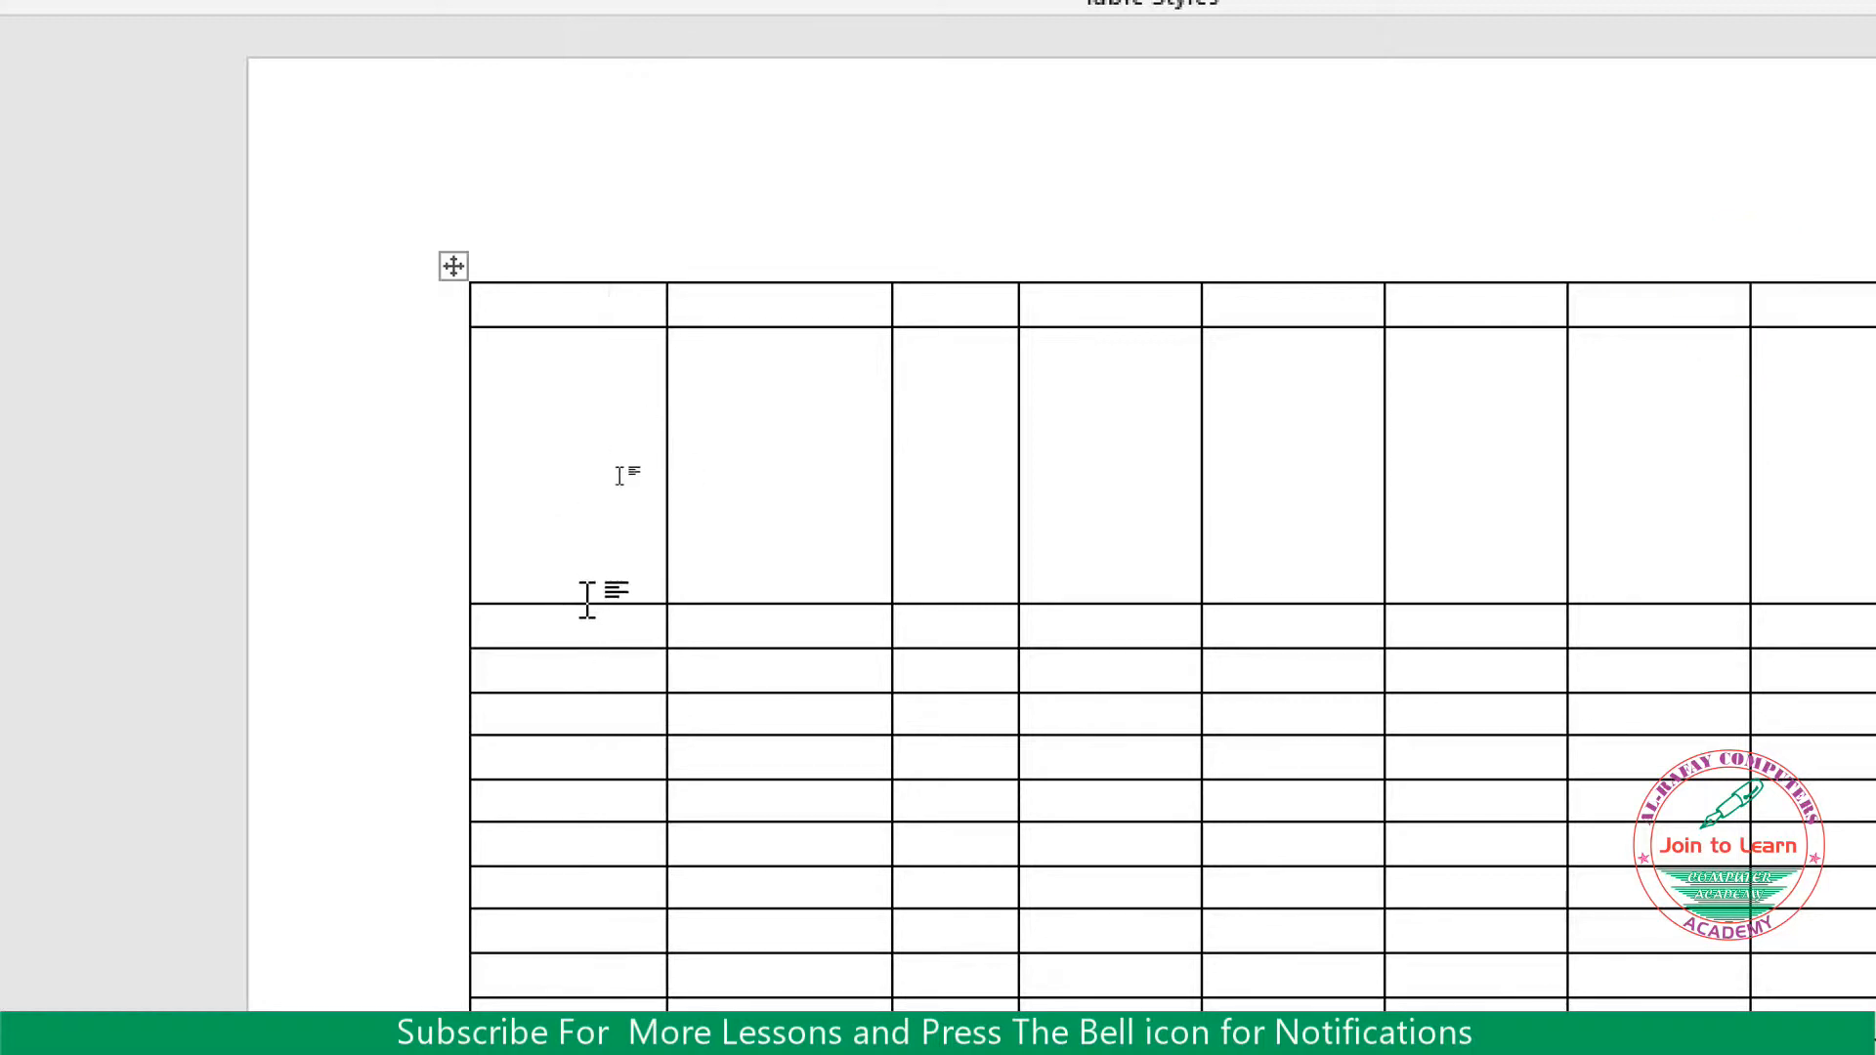
drag(591, 608, 599, 547)
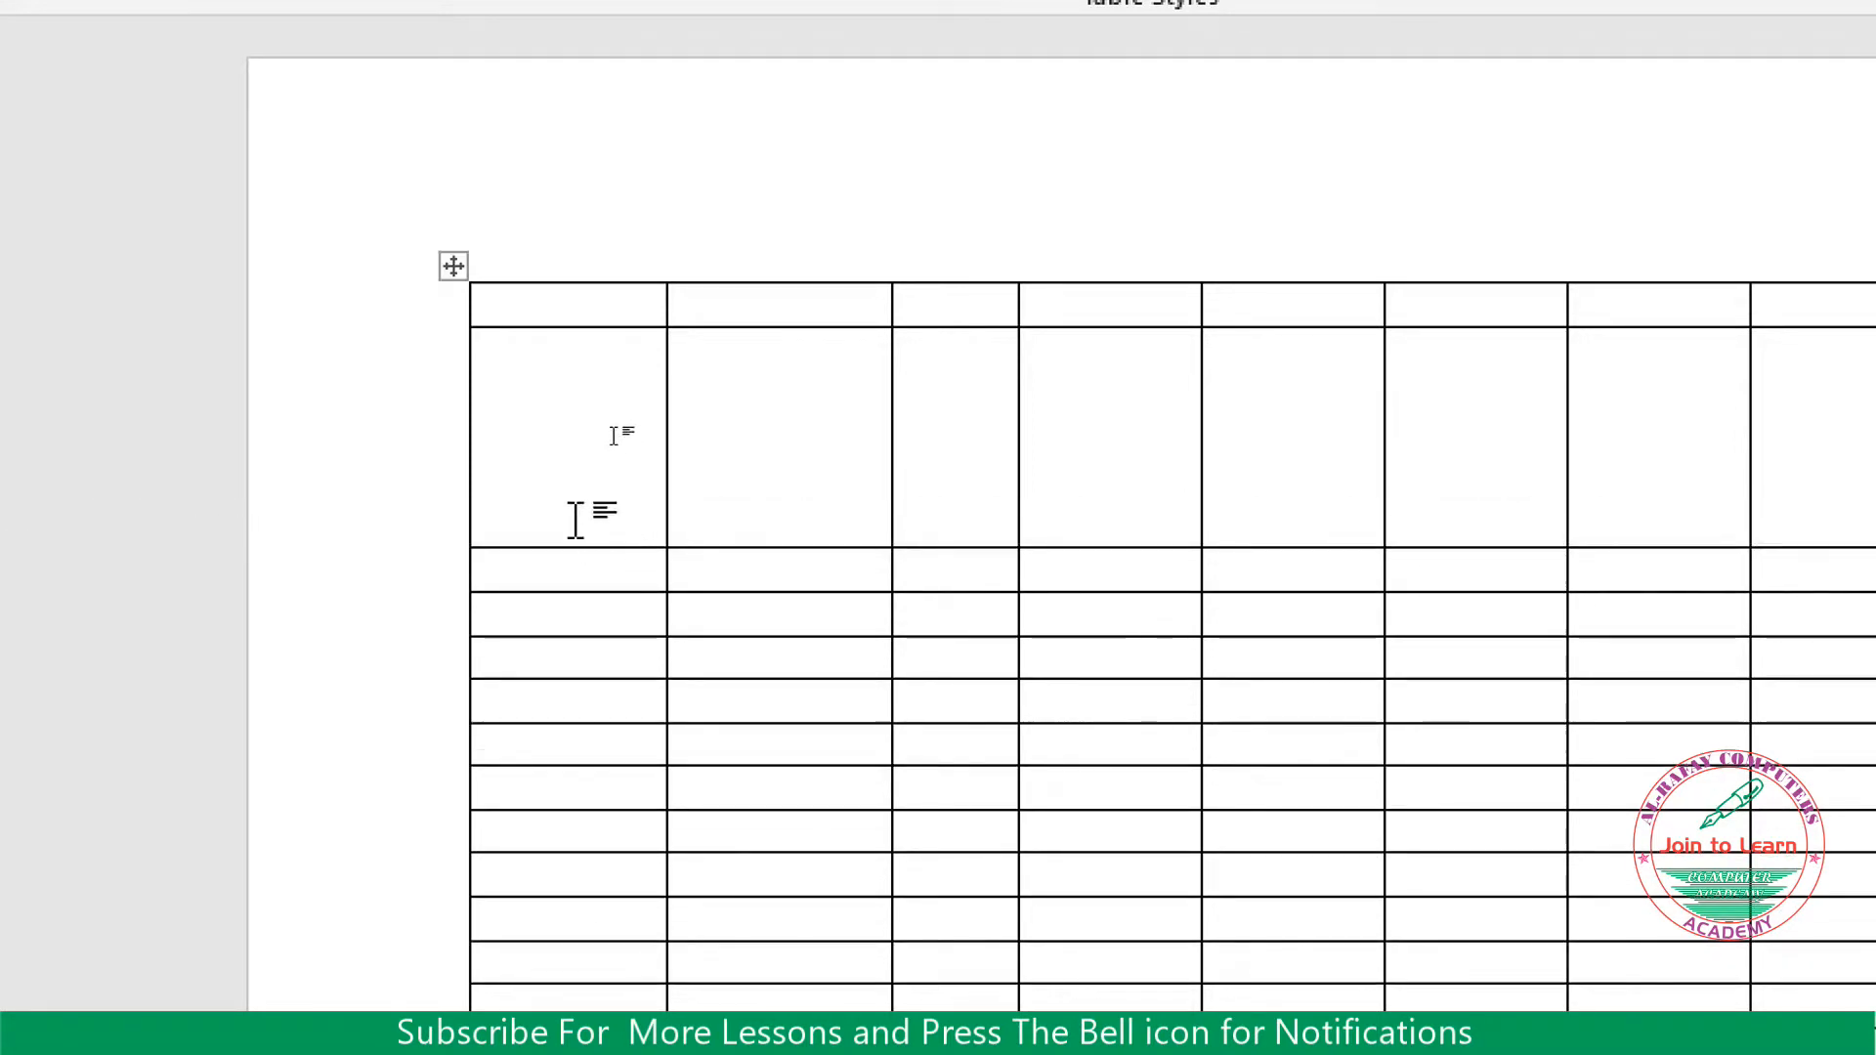
key(ctrl+4)
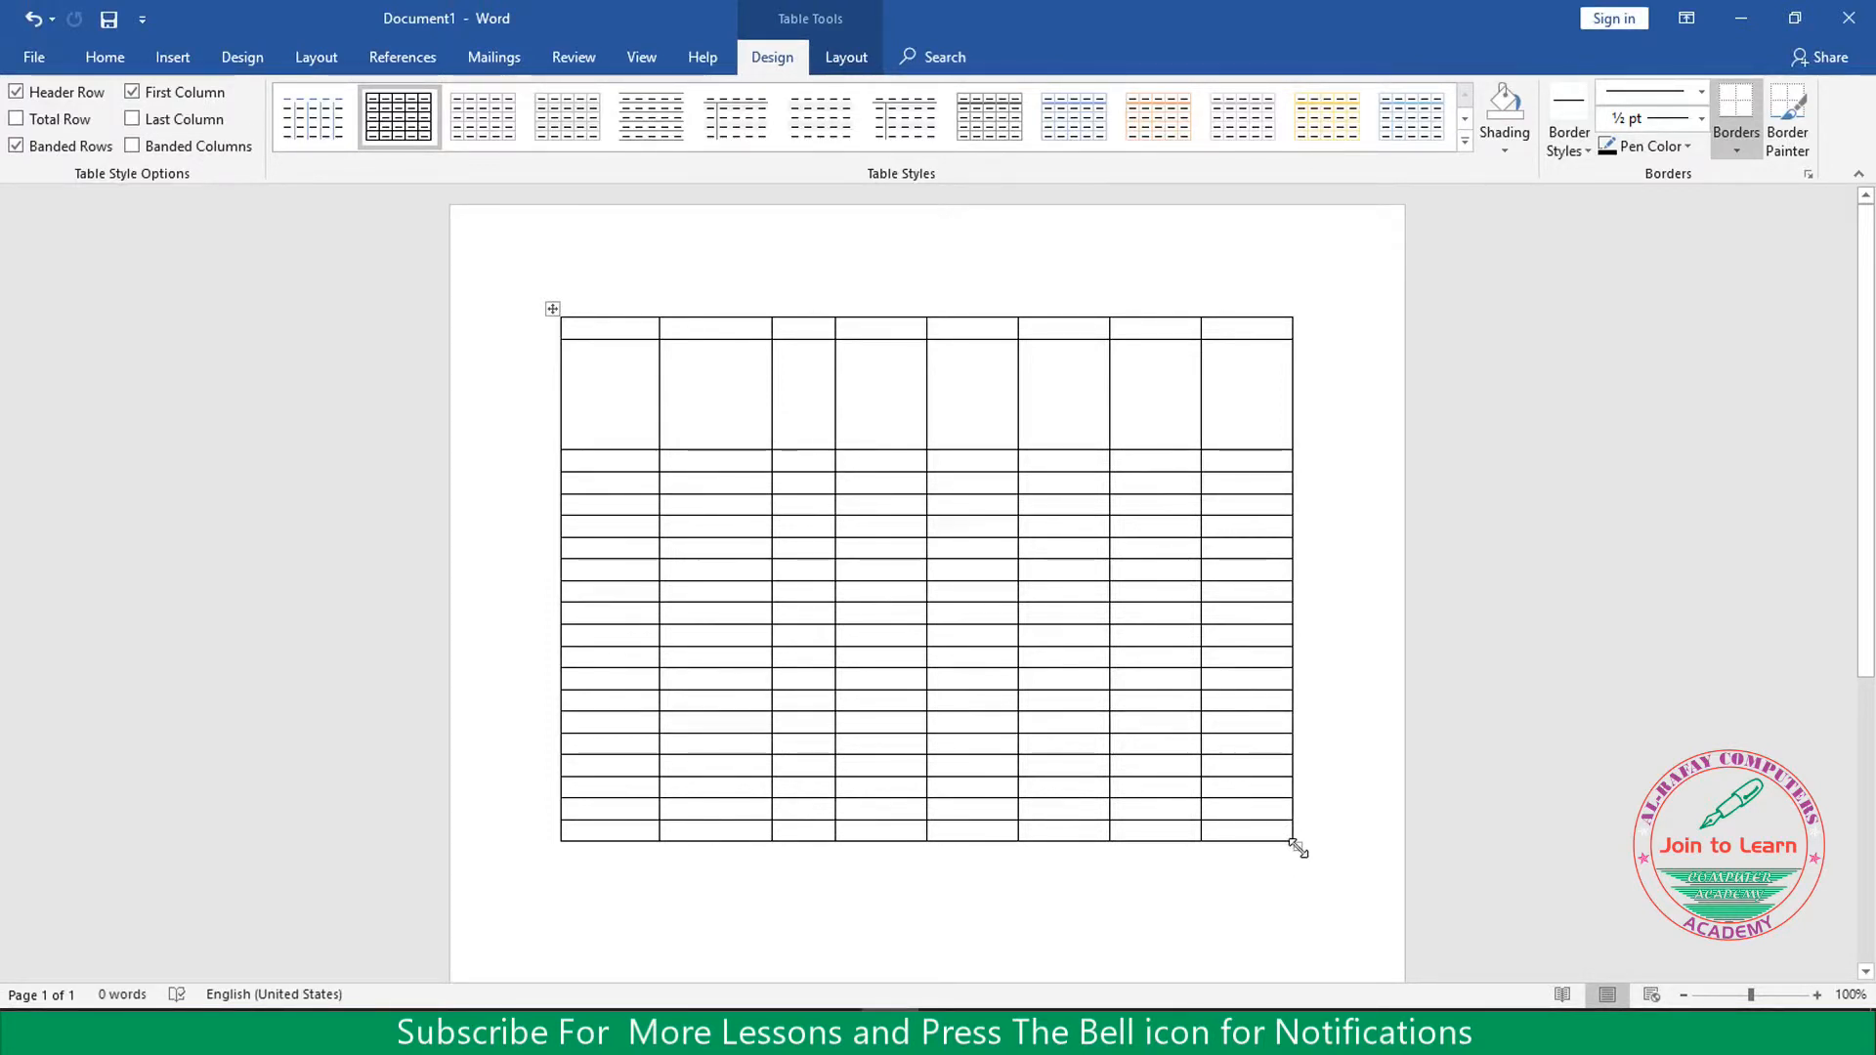
Resize the whole table from its corner, ending at about four-fifths of the text width with compact rows
drag(1297, 849, 1176, 616)
scroll(1182, 684, down, 2)
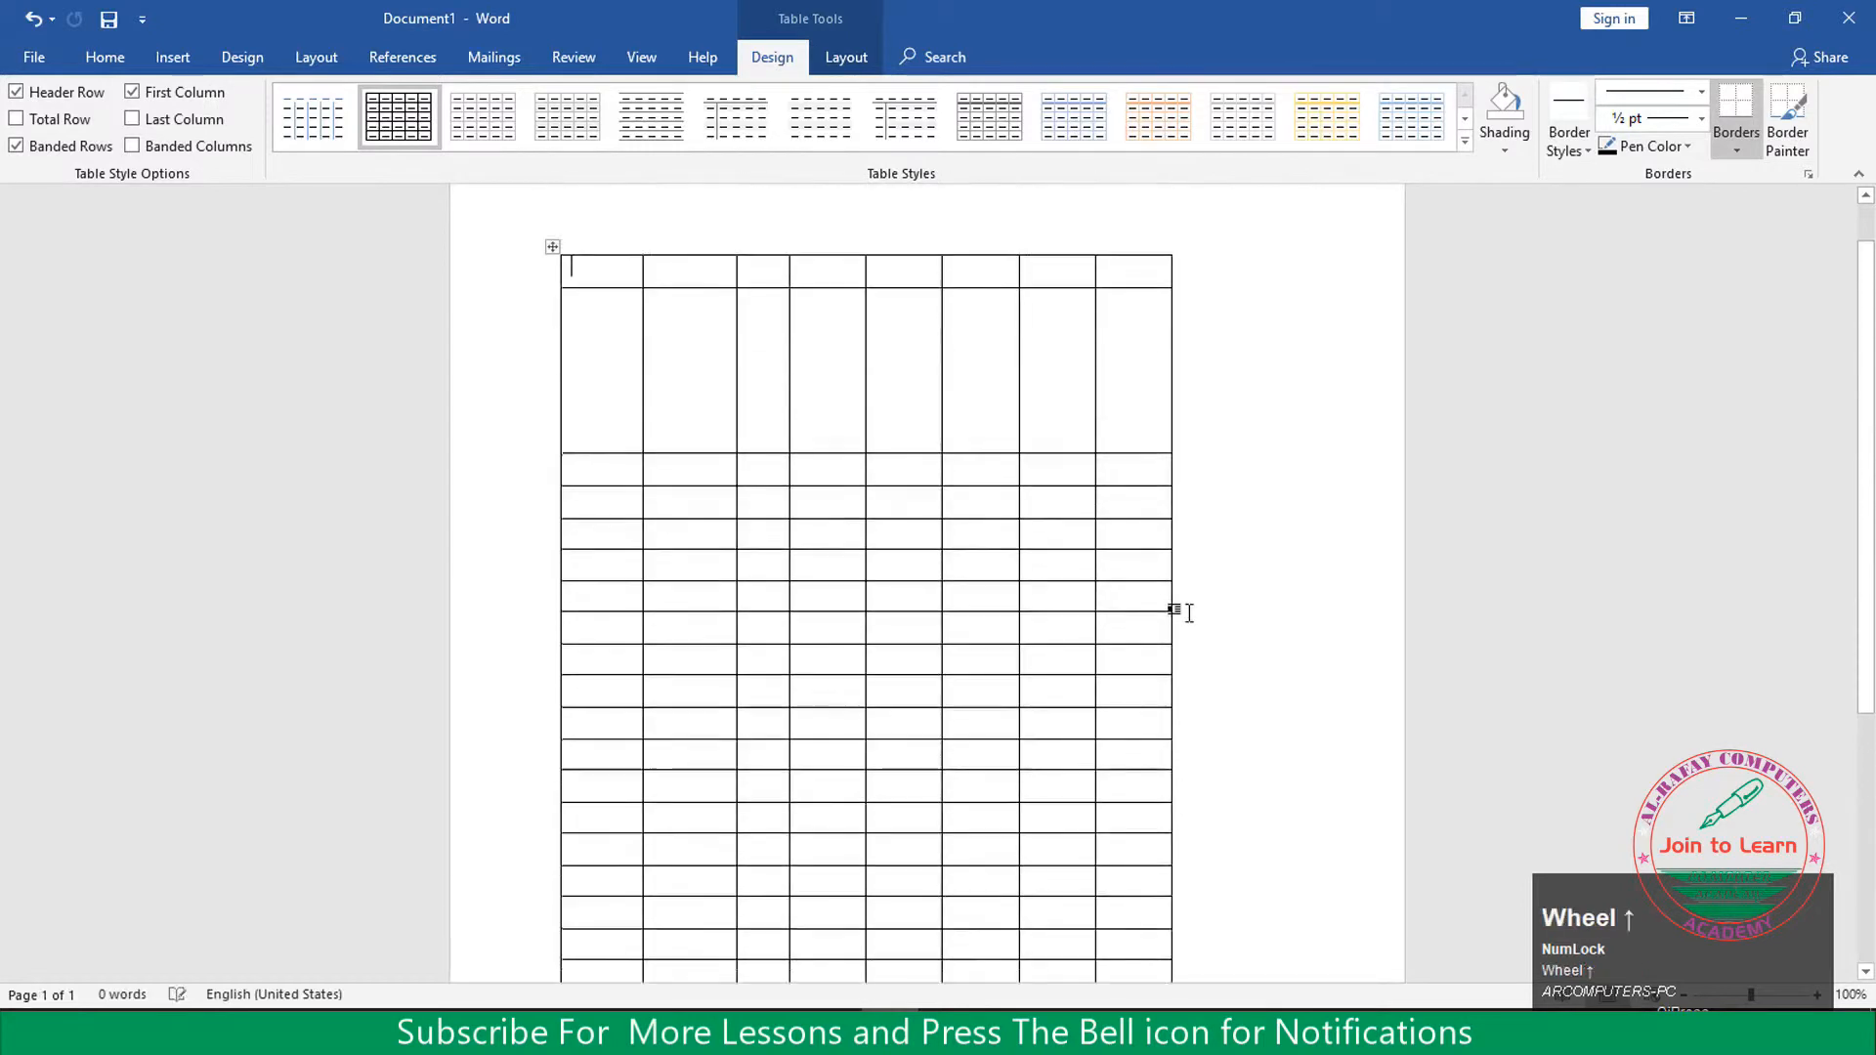
scroll(1182, 736, down, 1)
click(672, 494)
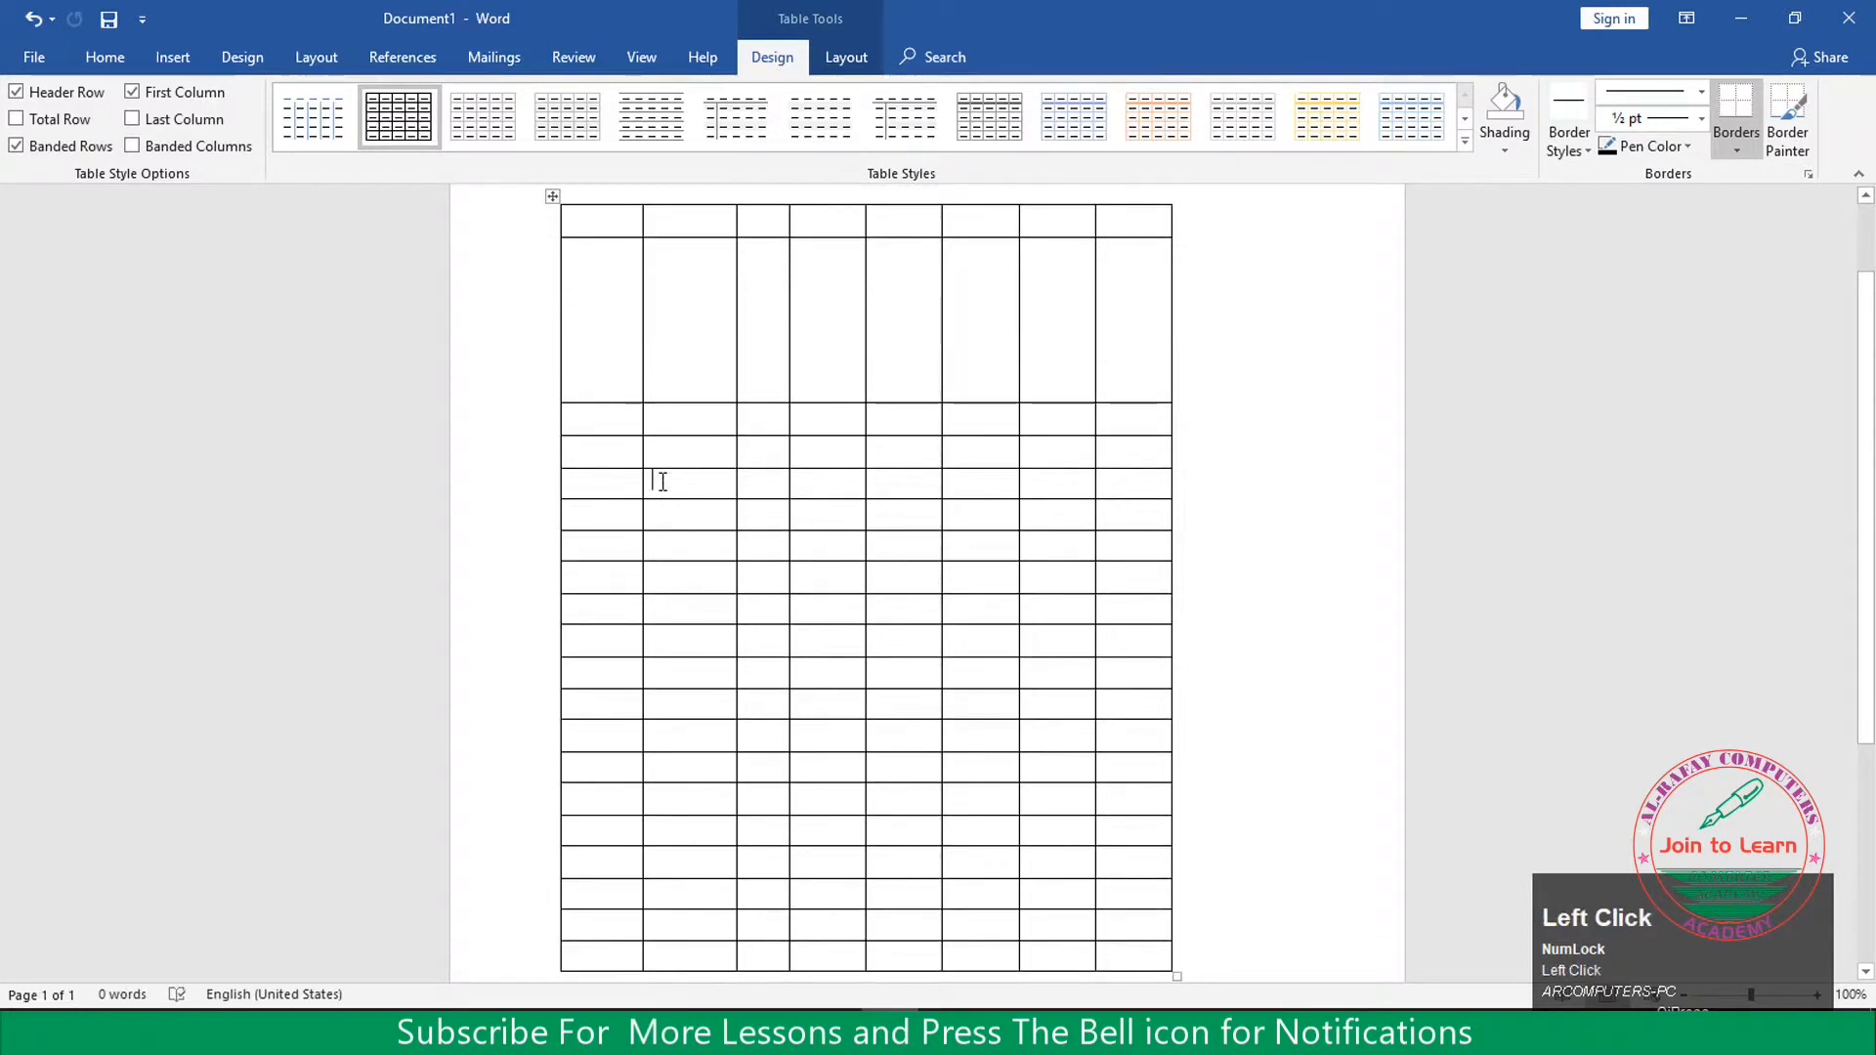
drag(1180, 976, 1163, 344)
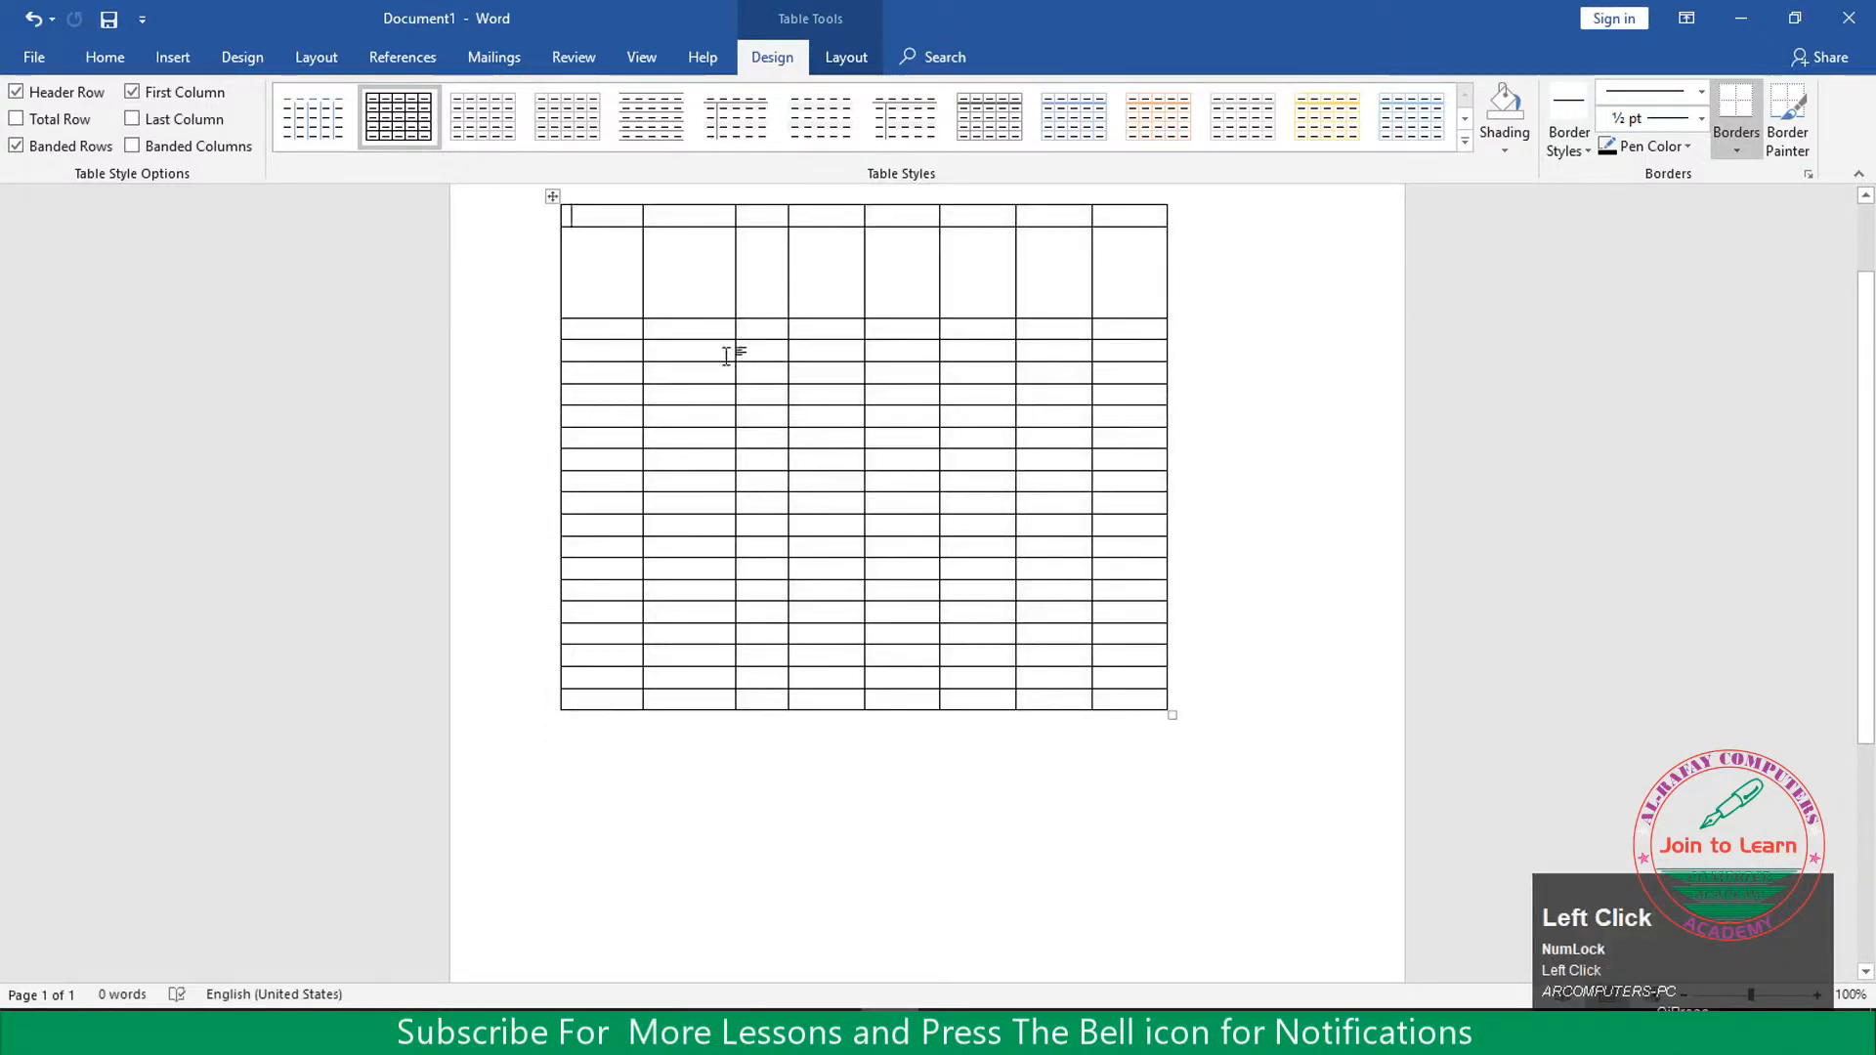
drag(1168, 716, 1152, 698)
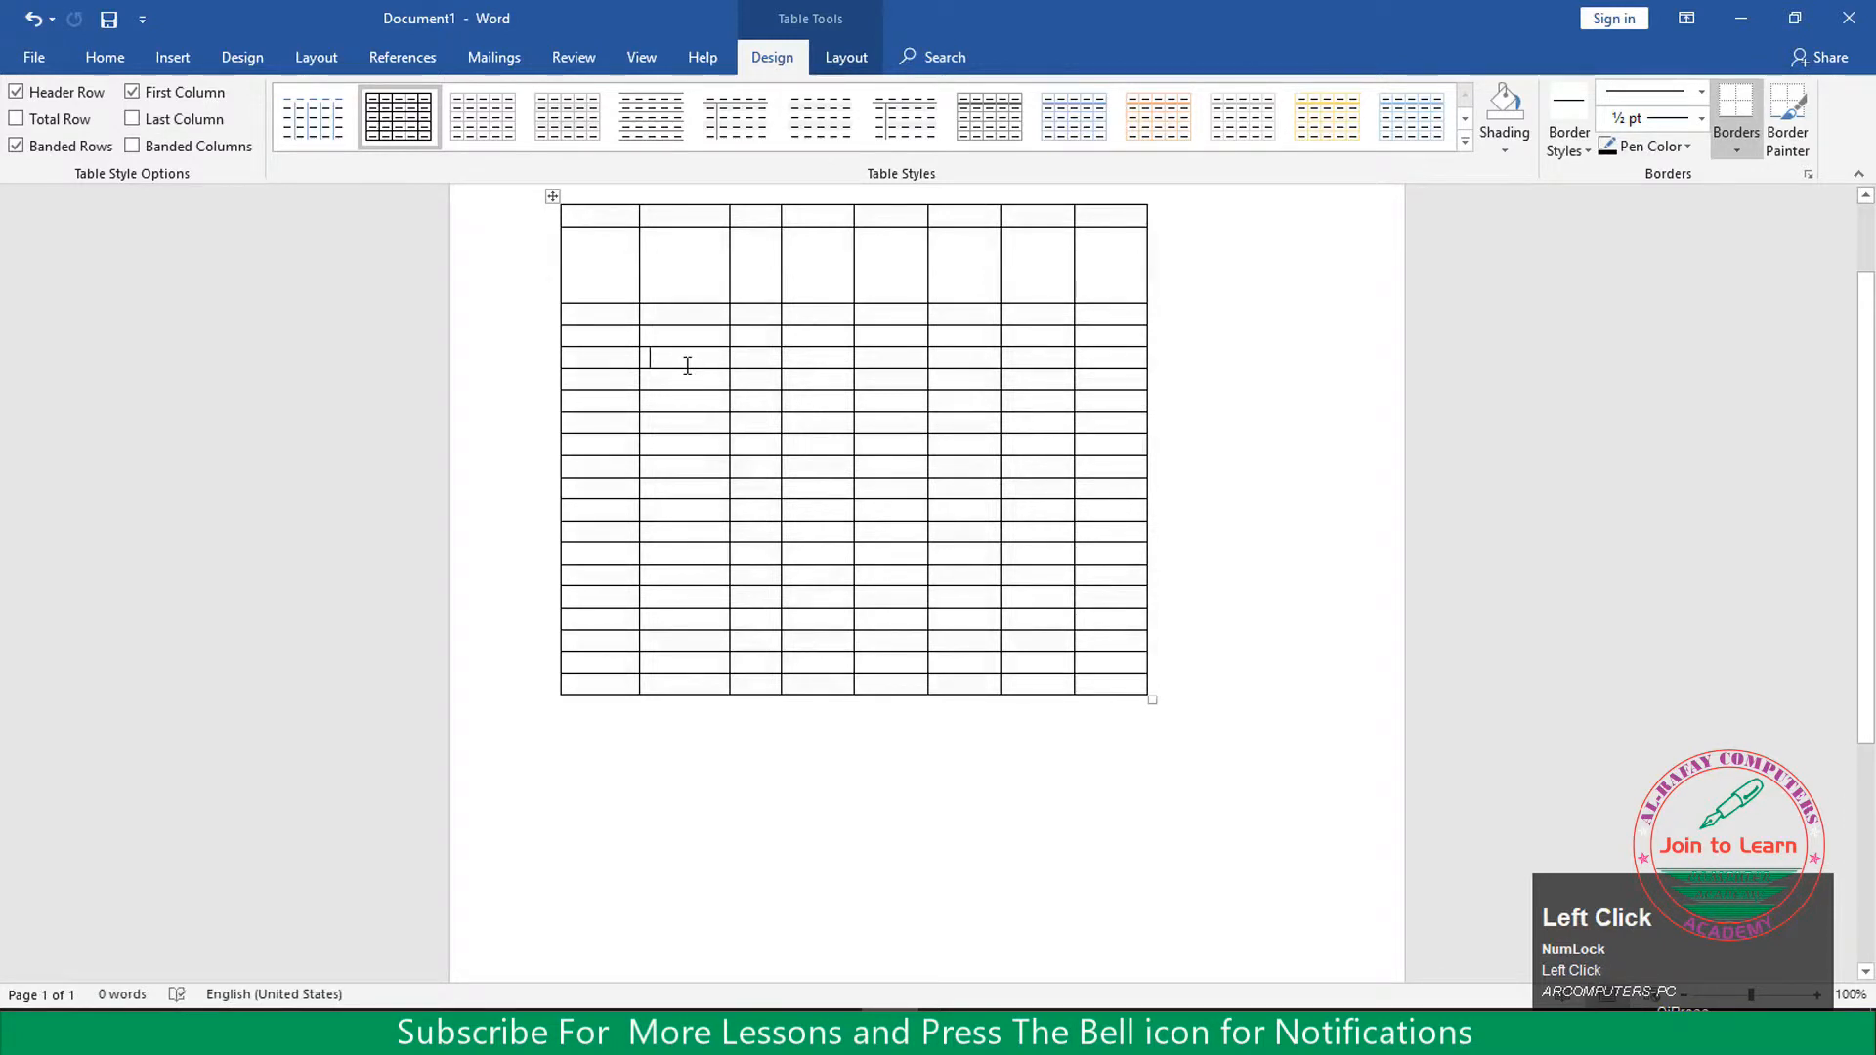
Select all cells of the fifth row across the eight columns, and clear the selection
click(118, 58)
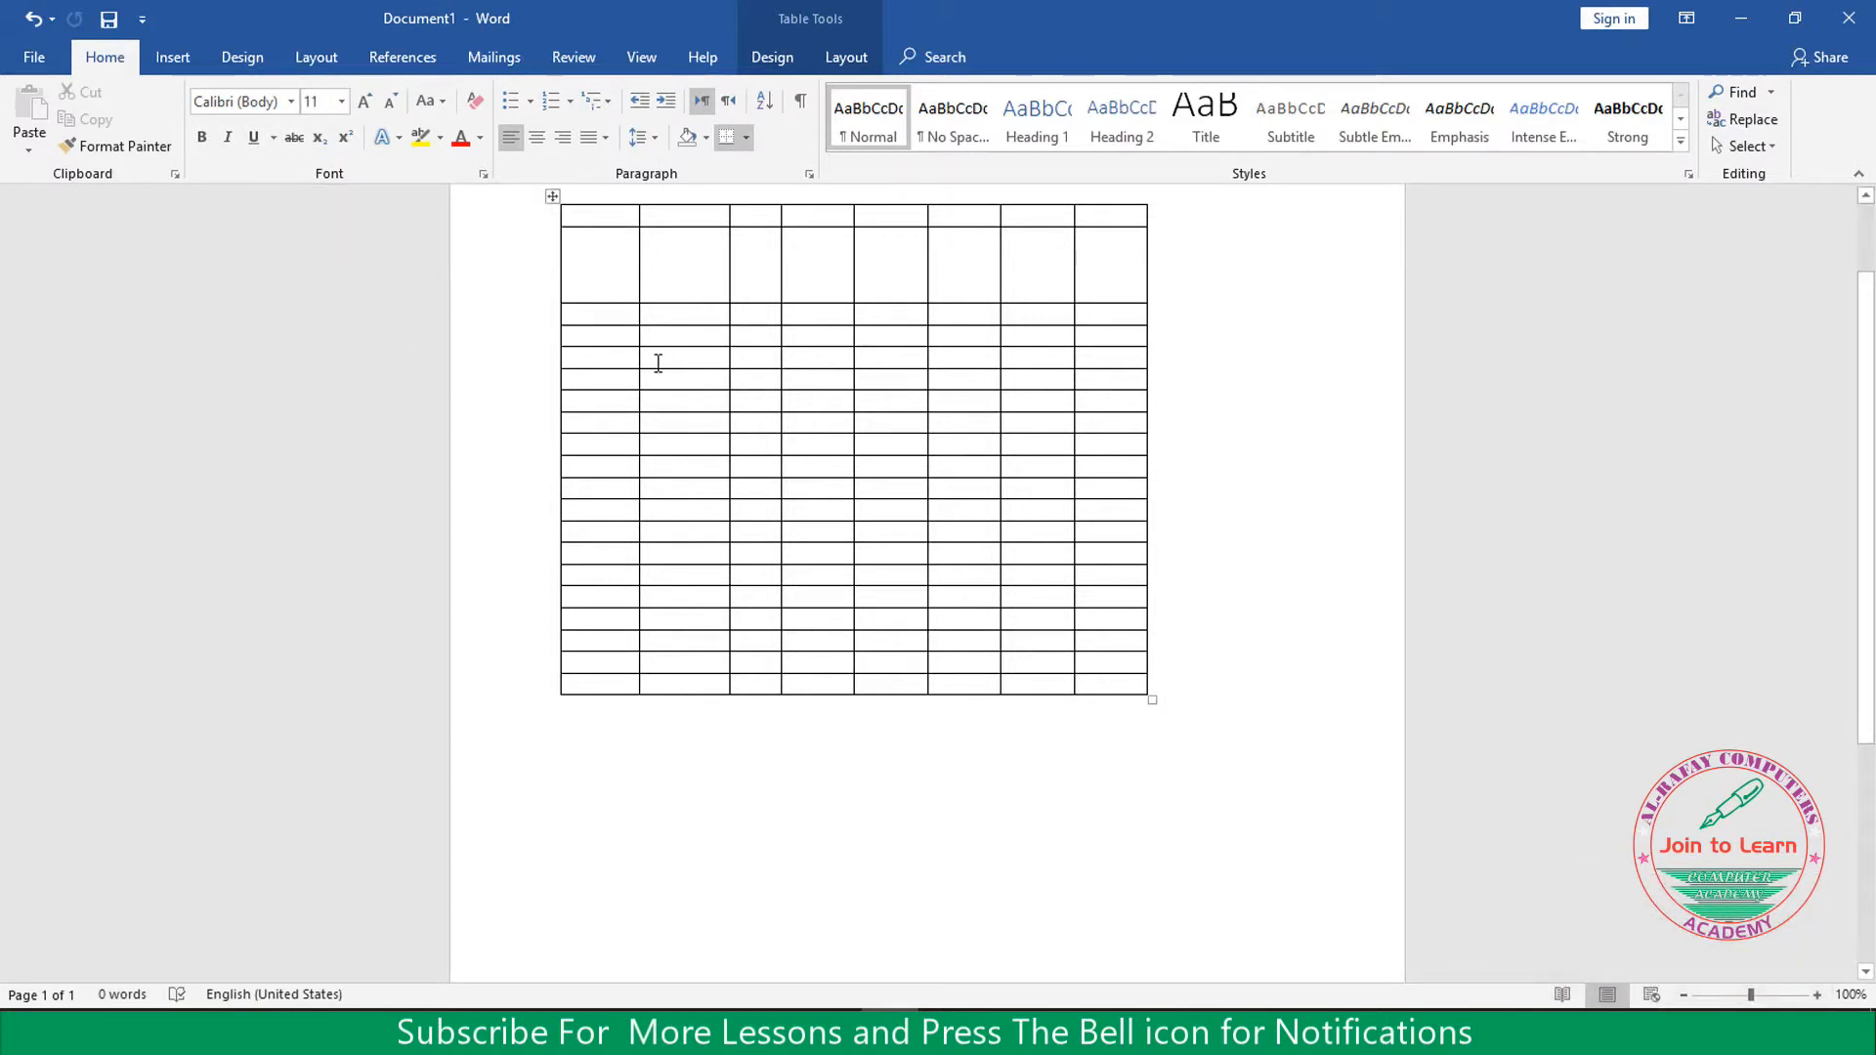
drag(578, 360, 1110, 361)
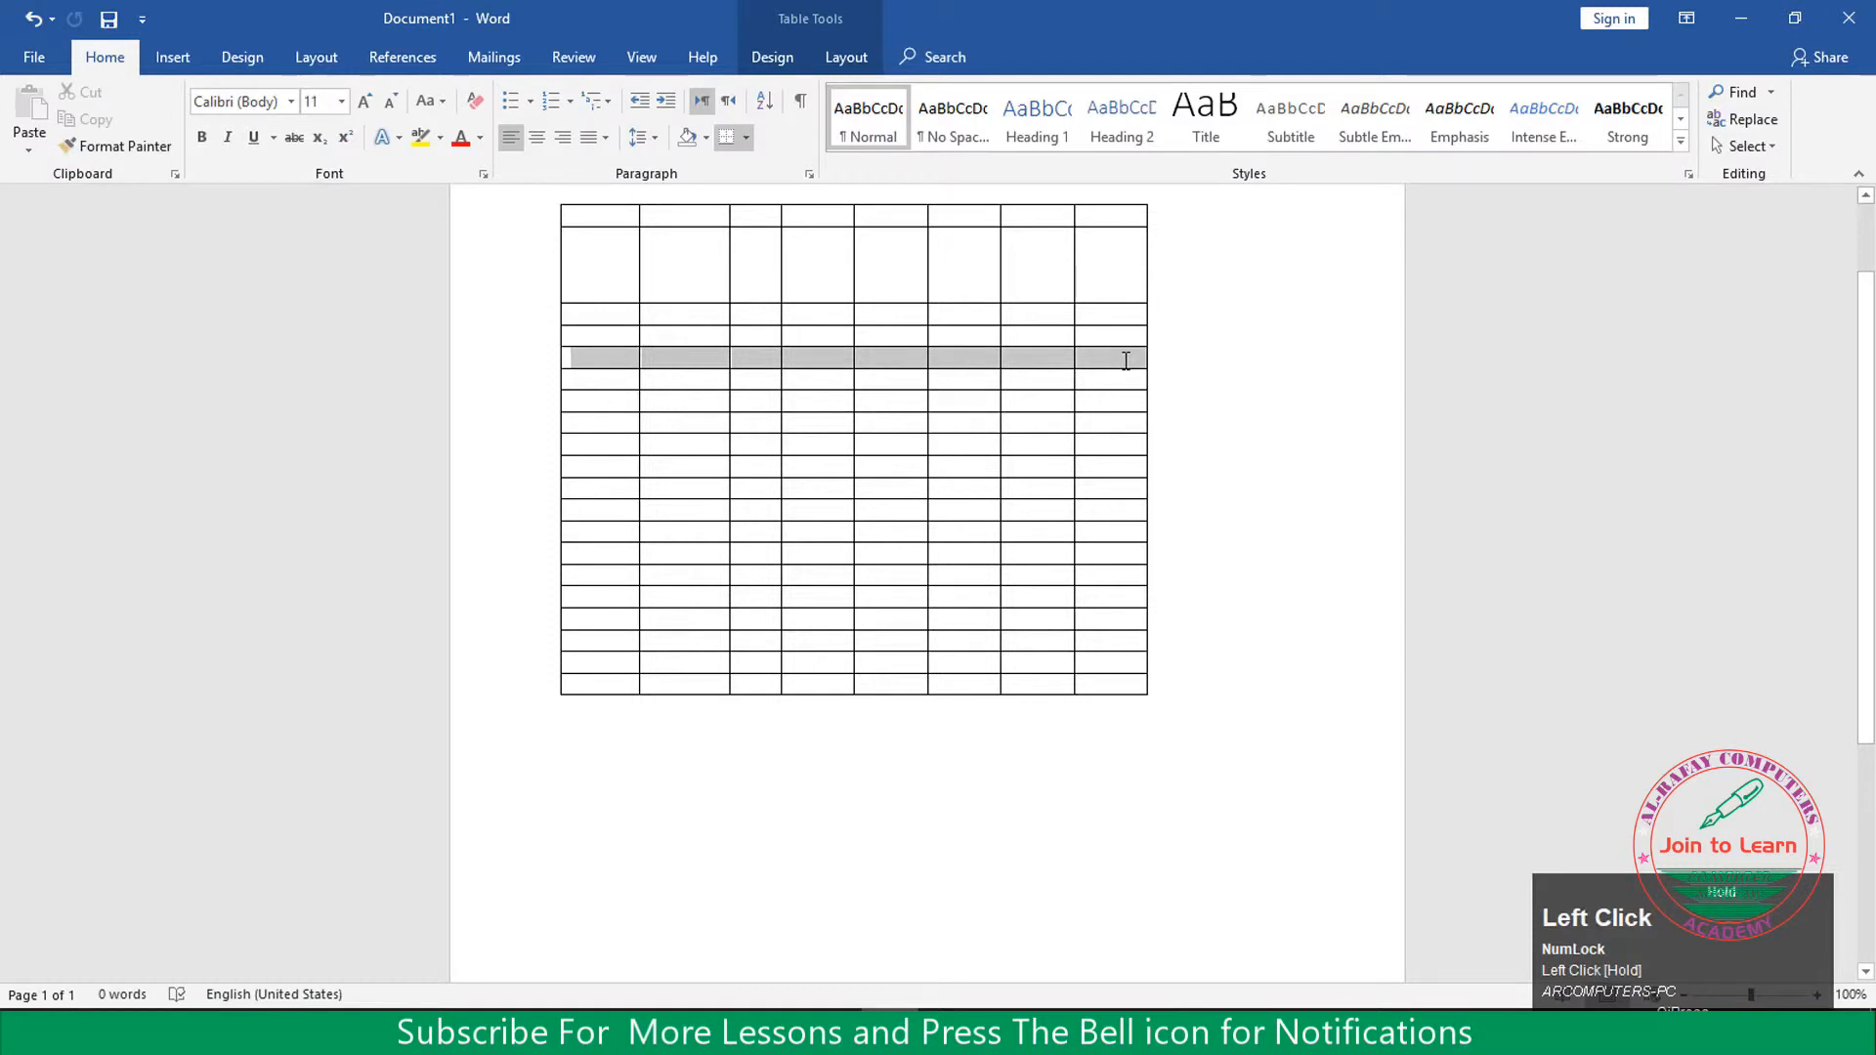
drag(1126, 361, 1123, 359)
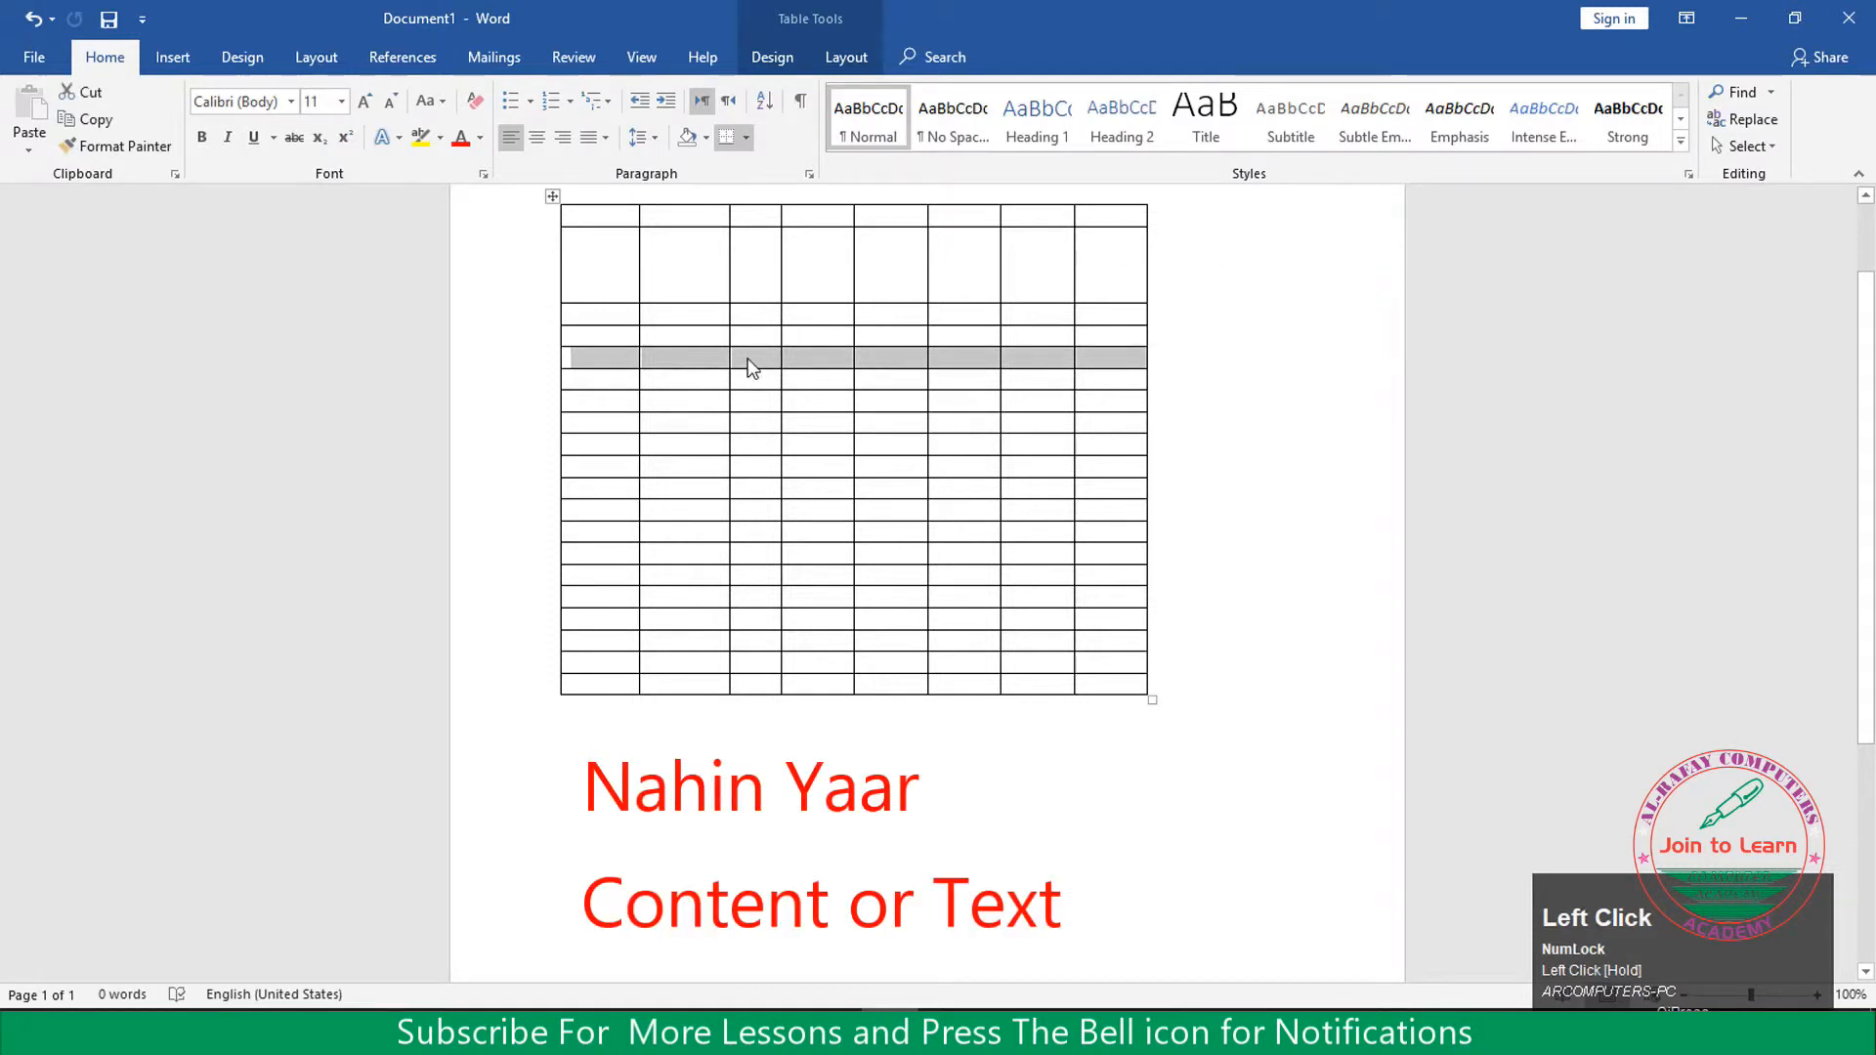
click(698, 357)
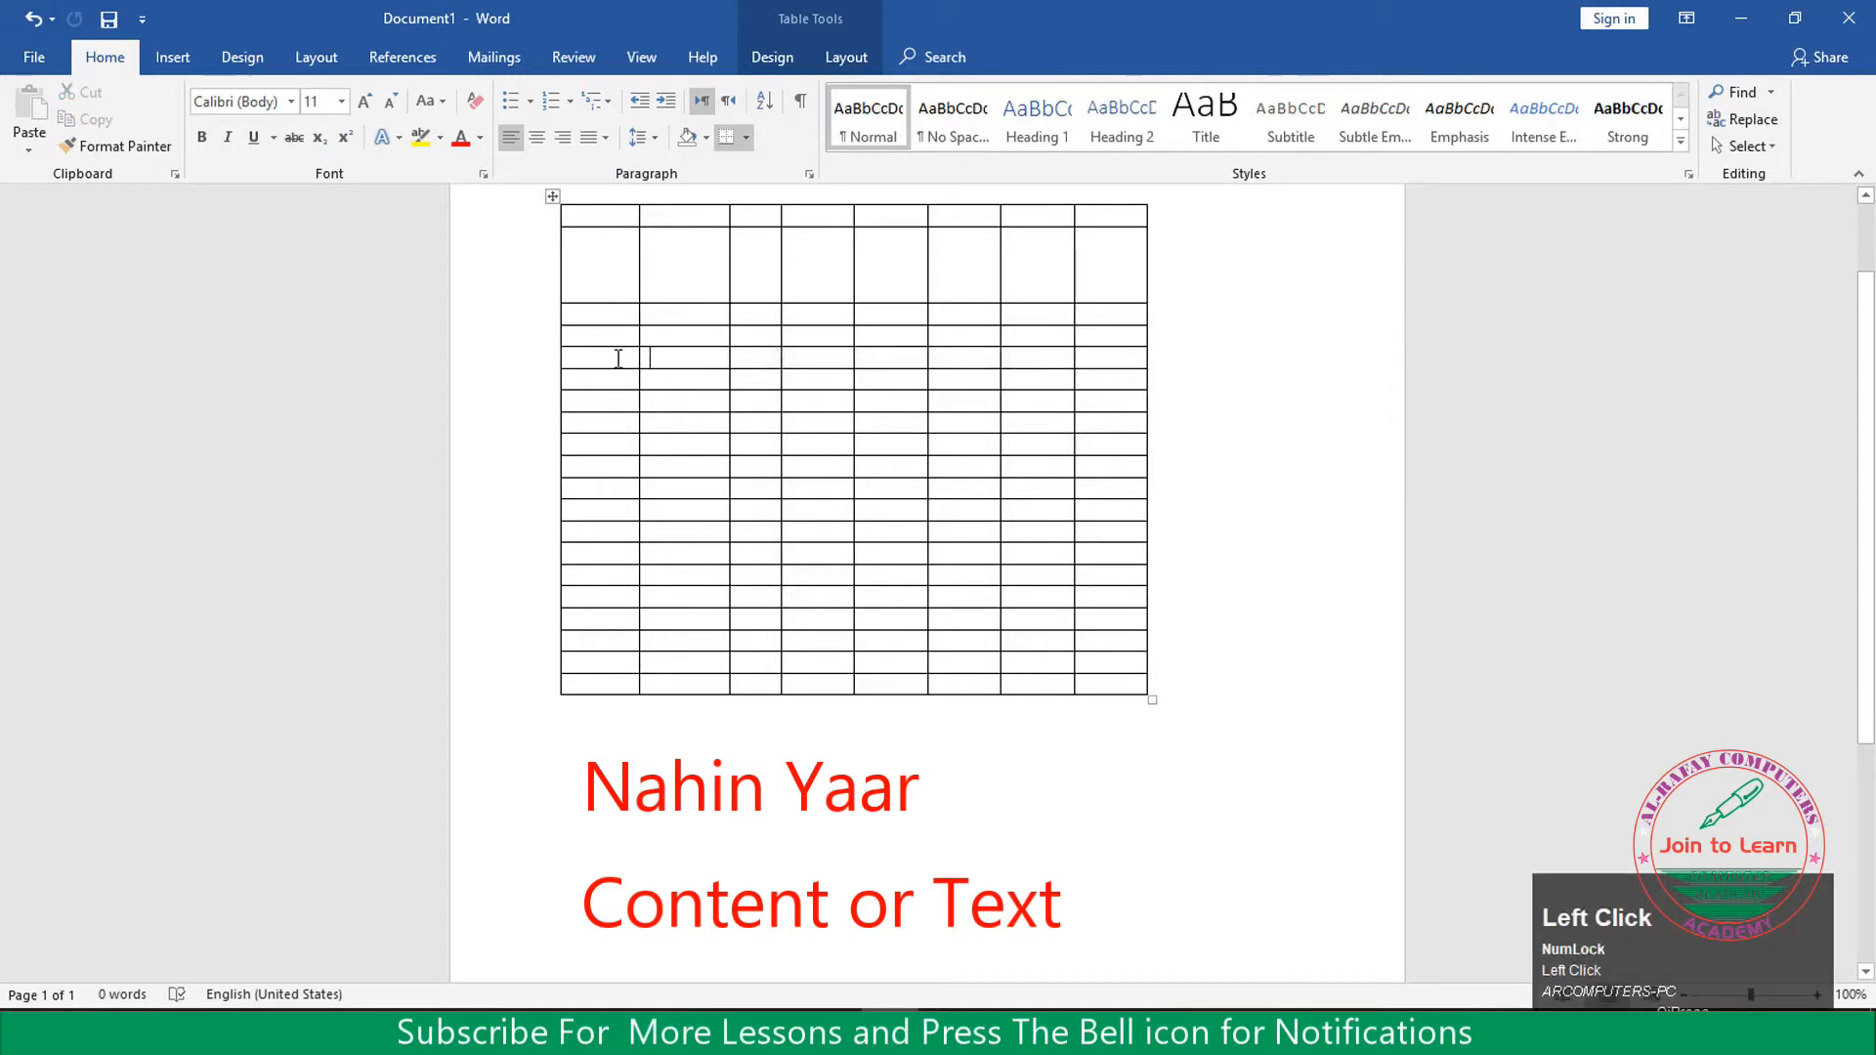
drag(586, 358, 1121, 358)
click(1139, 686)
Shorten the third row by selecting all its cells and reducing their font size to 3
drag(678, 325, 689, 309)
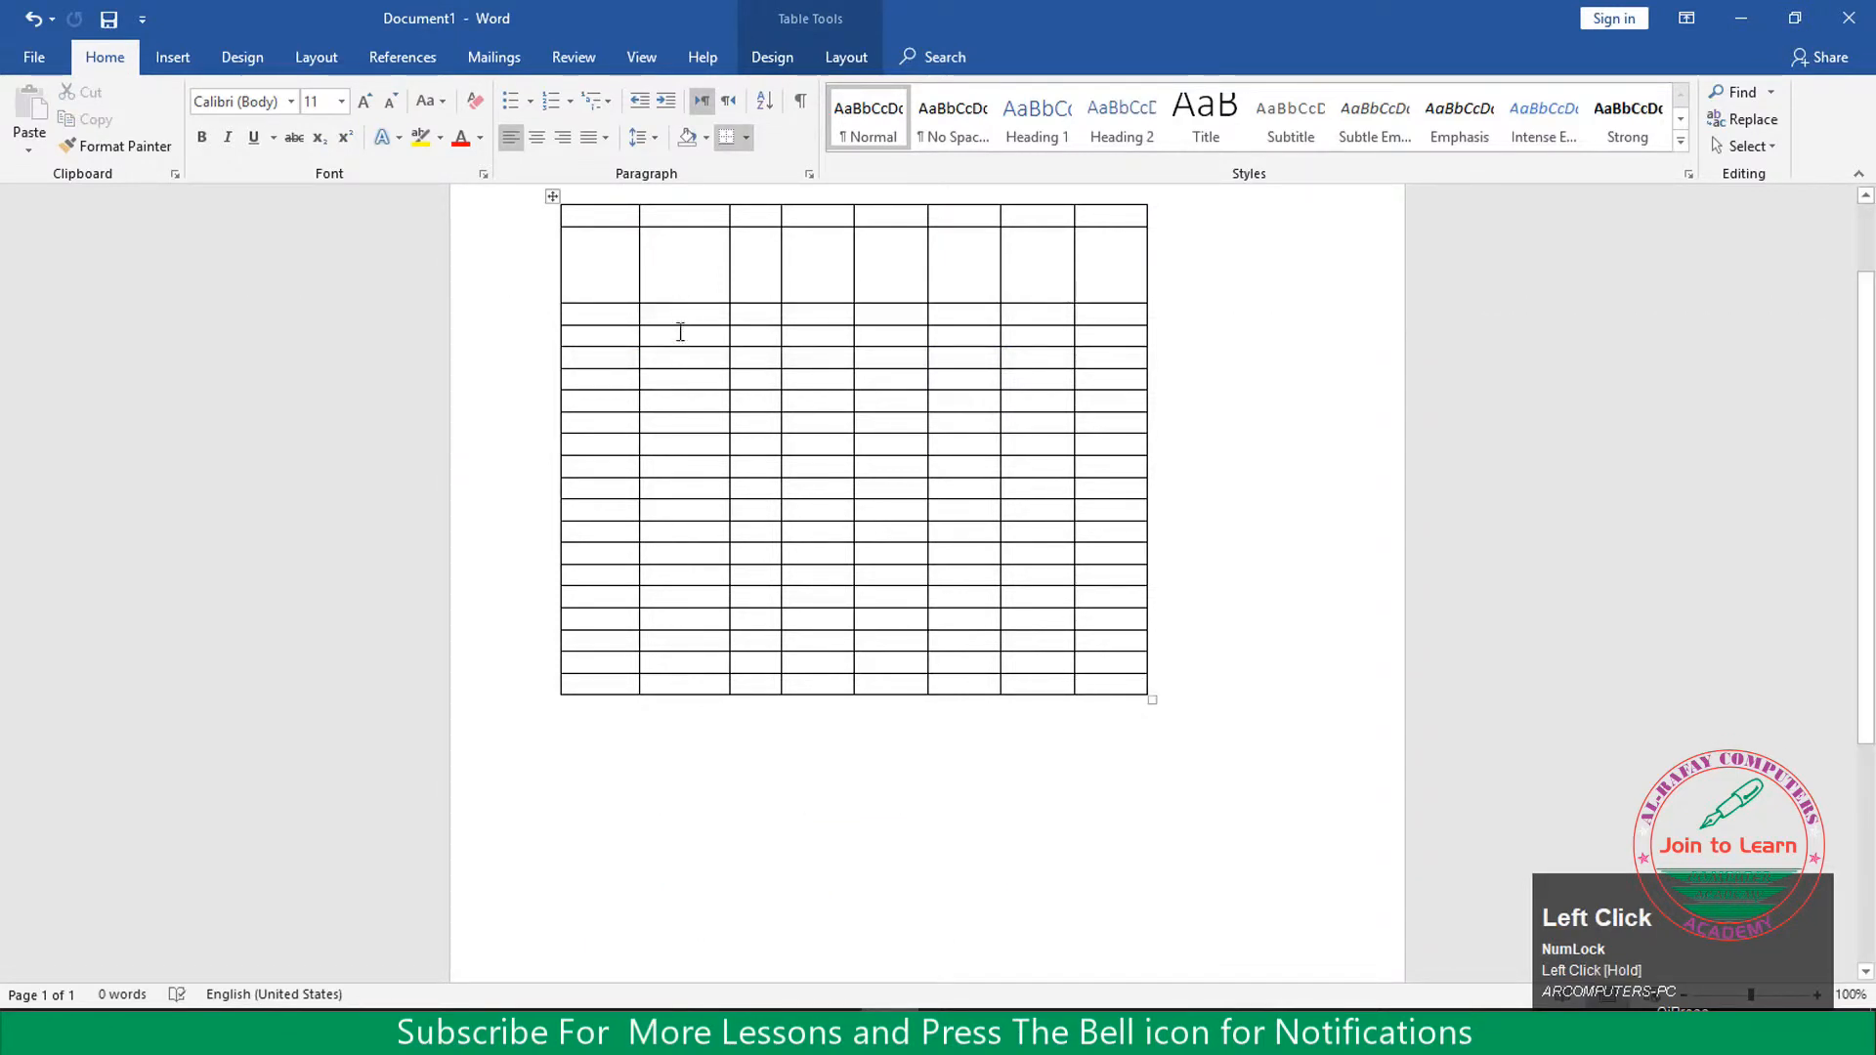
drag(615, 313, 1108, 312)
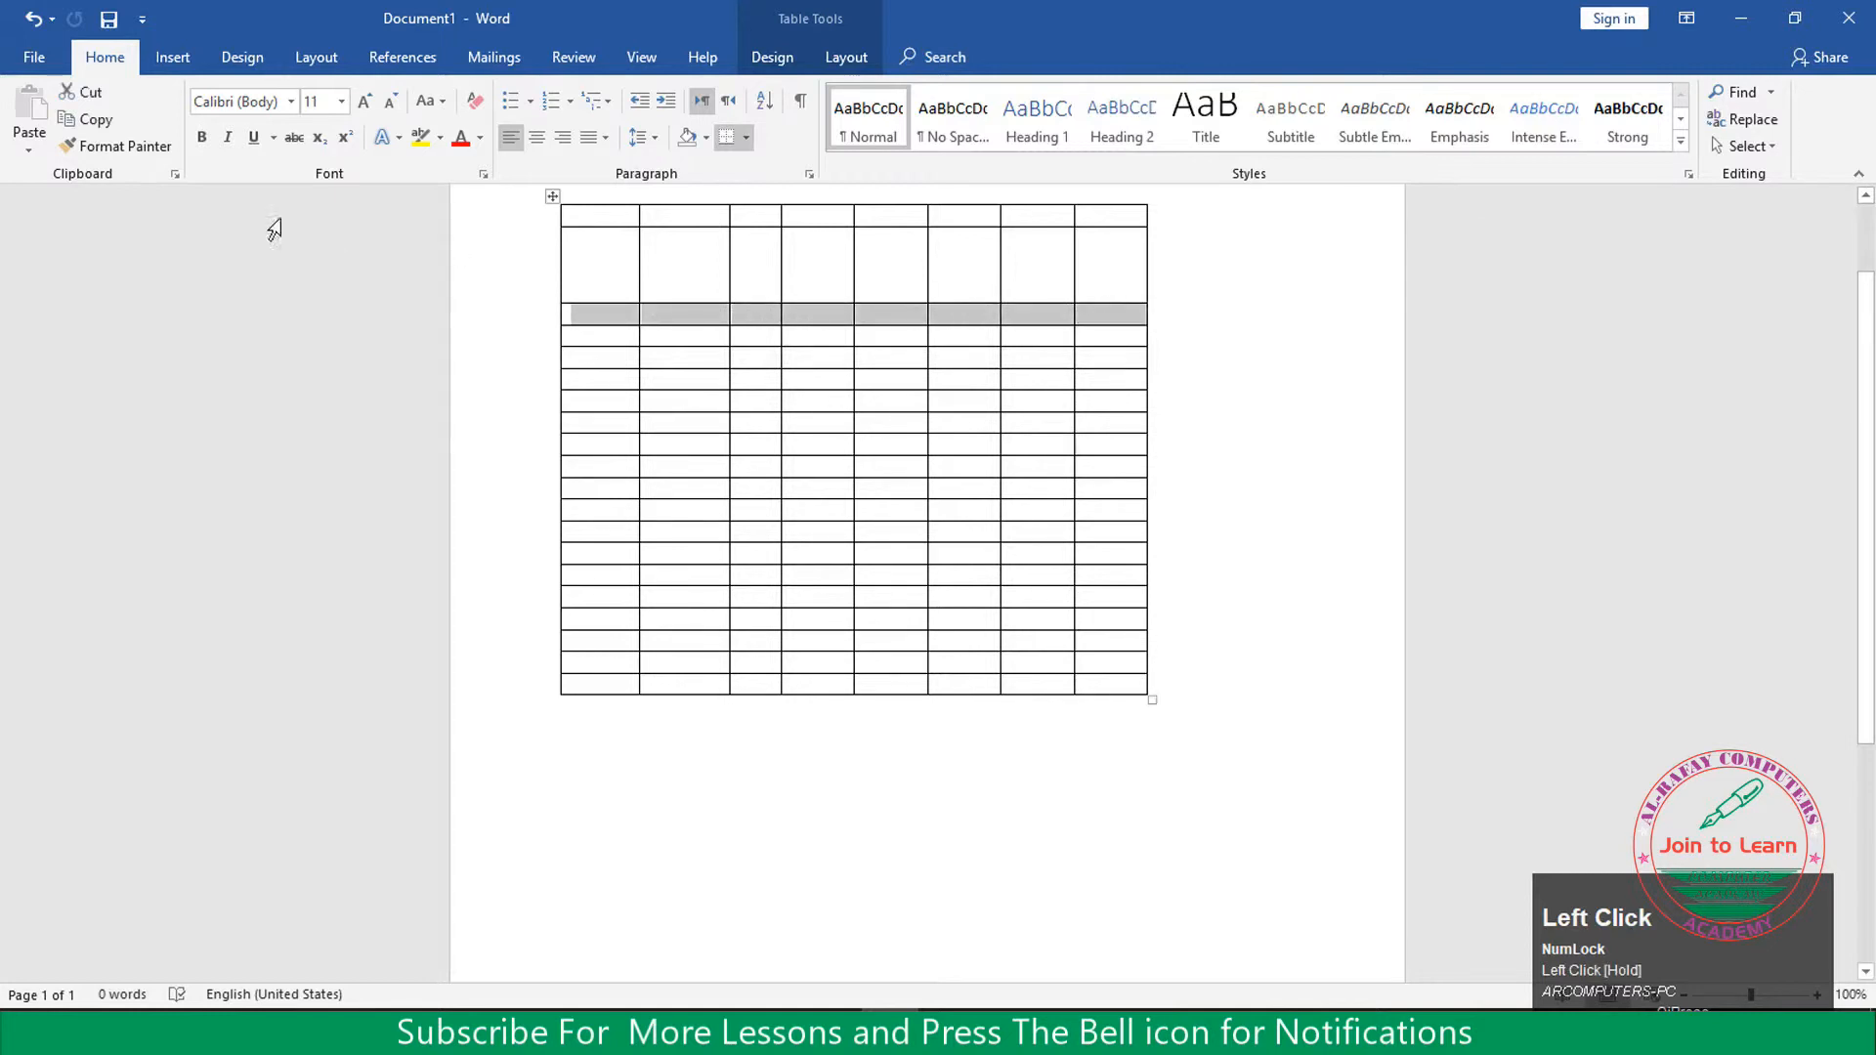
click(391, 104)
click(391, 103)
click(391, 104)
click(391, 103)
click(391, 103)
click(390, 103)
click(391, 103)
click(391, 103)
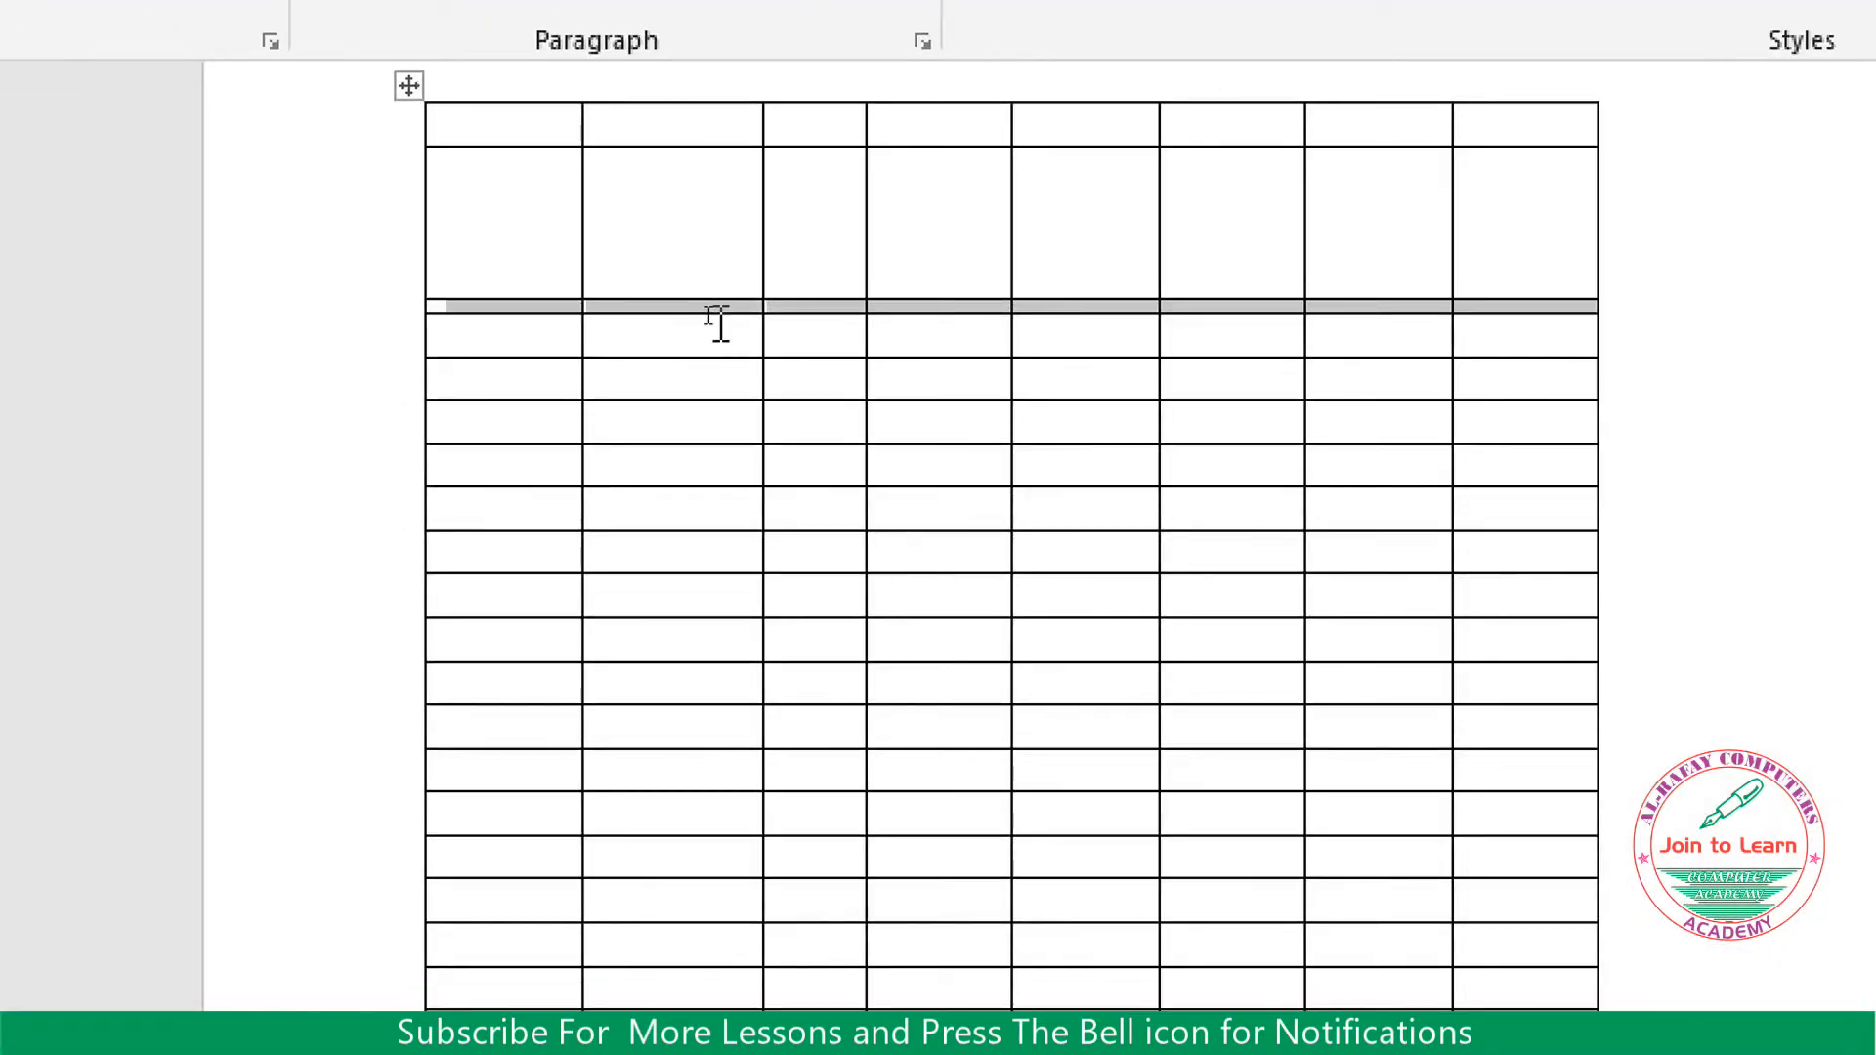
scroll(720, 326, up, 3)
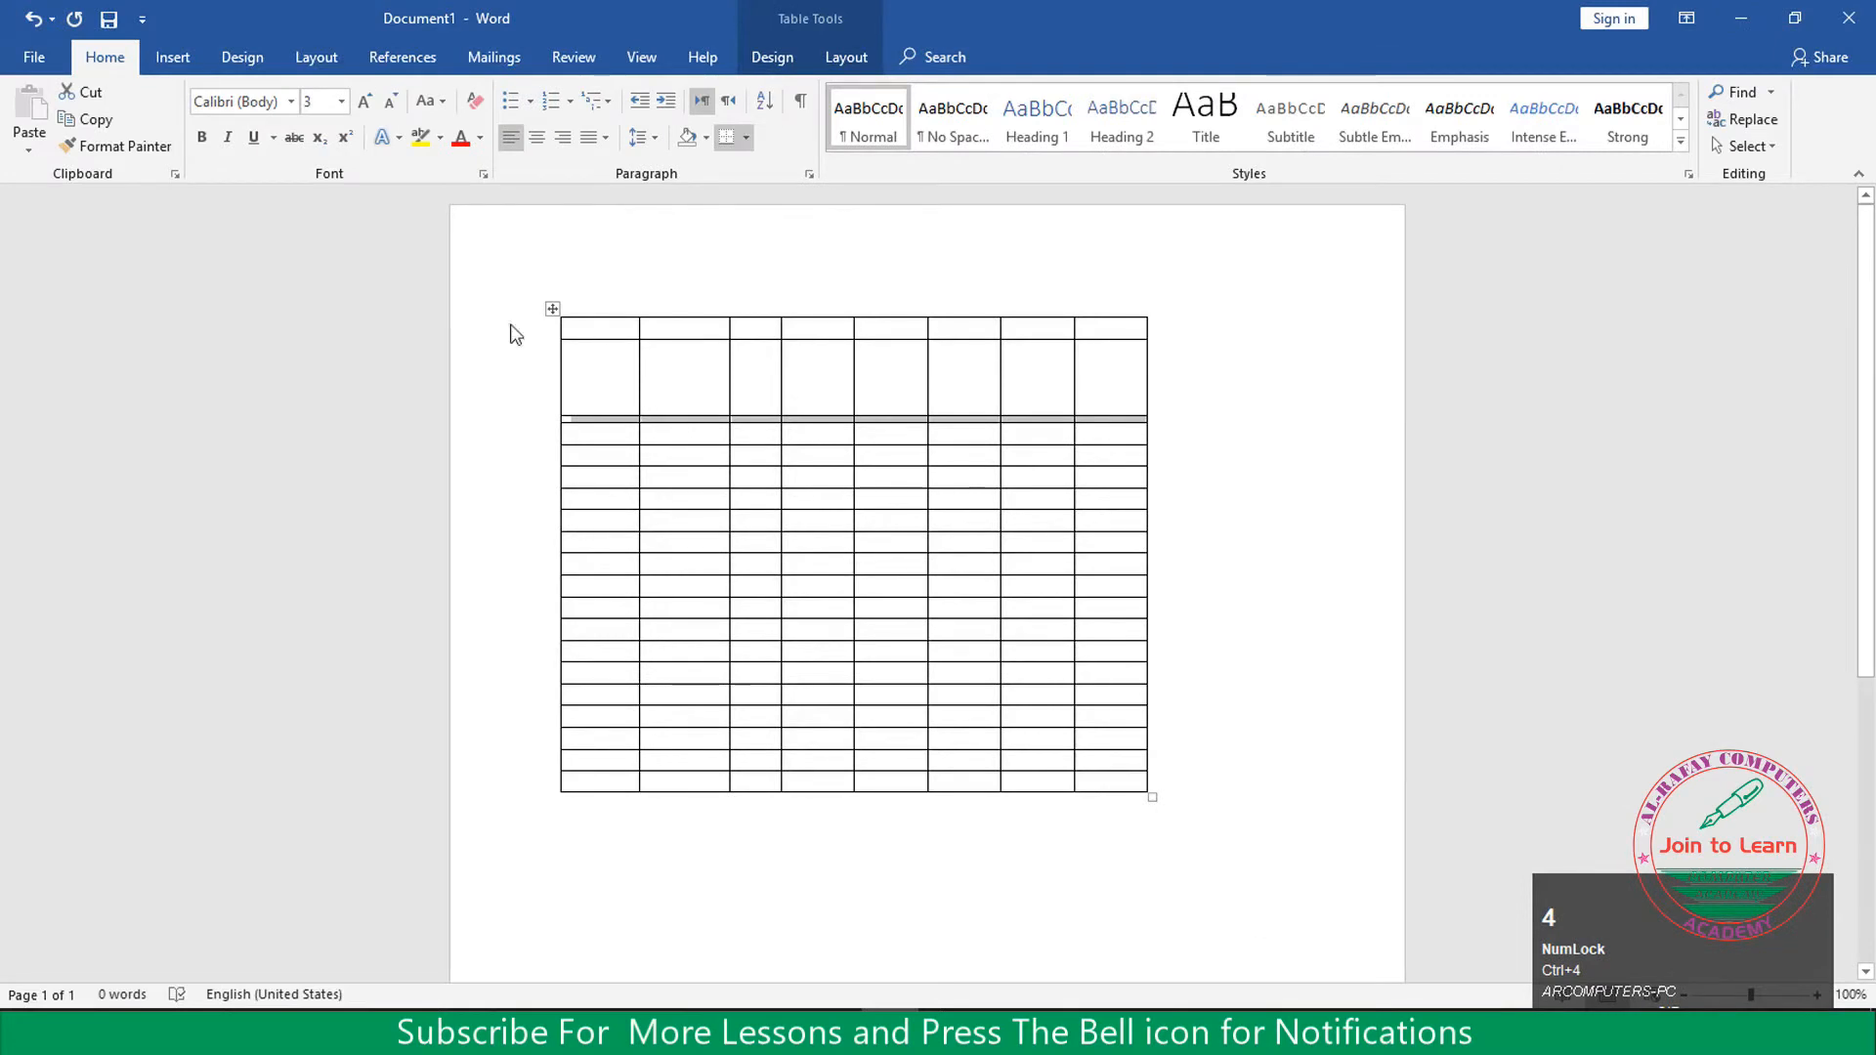
Increase the third row's font size to 18 to make the row taller
click(368, 108)
click(367, 108)
click(367, 109)
click(367, 108)
click(368, 109)
click(367, 108)
click(367, 108)
click(368, 108)
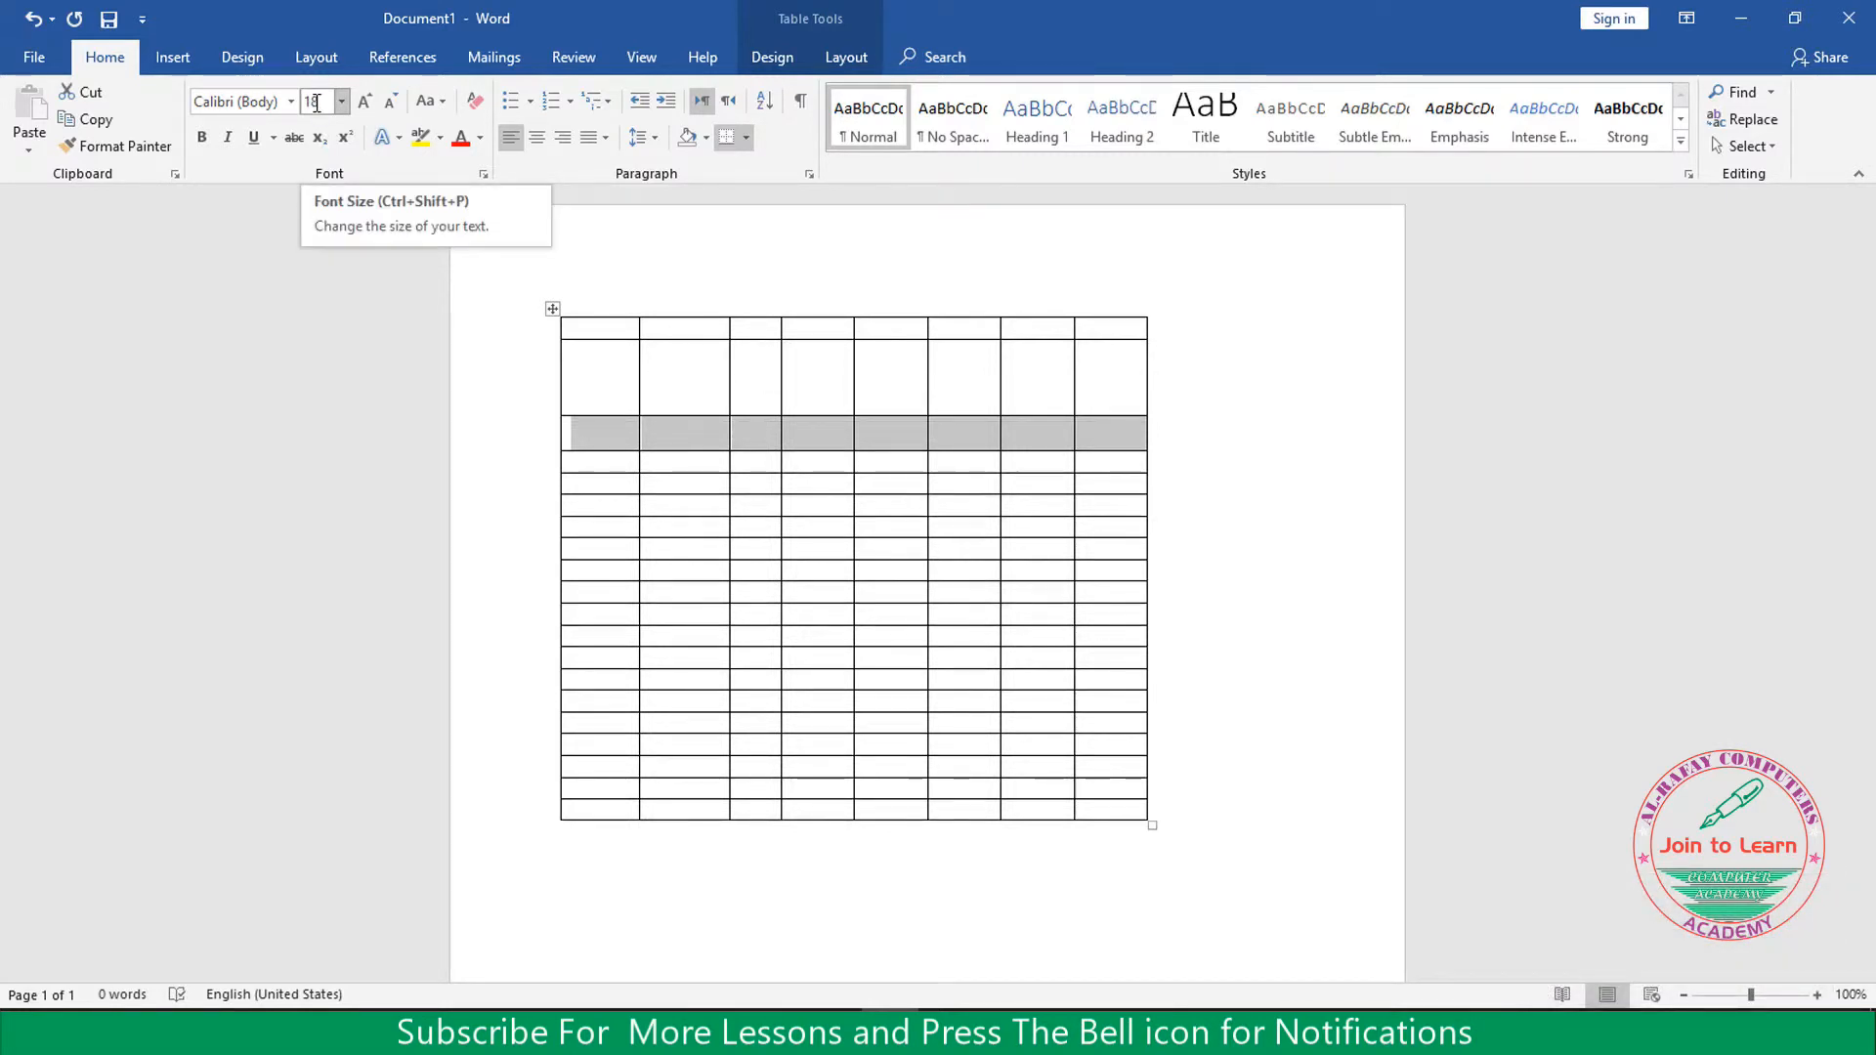
click(664, 437)
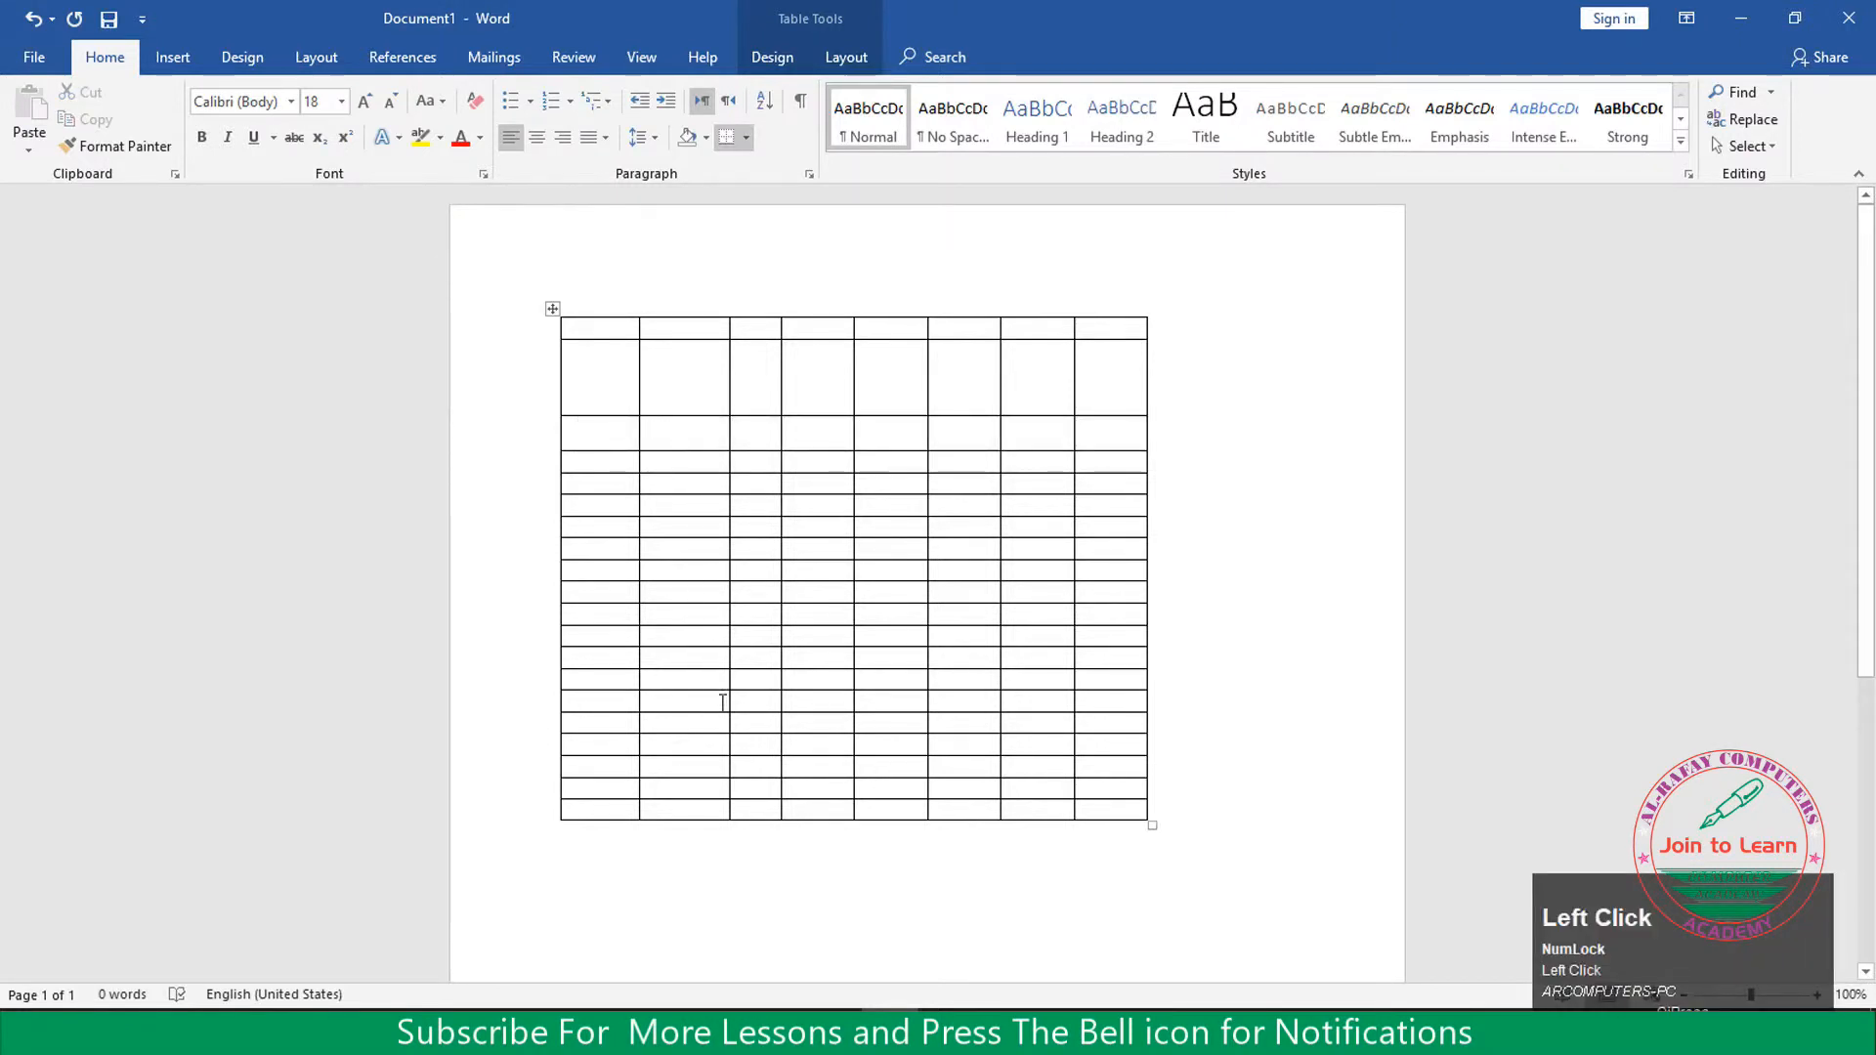
Resize the whole table from its corner to make the rows taller, and shrink the second row to its minimum height
mouse_move(1152, 826)
mouse_down()
mouse_move(1155, 982)
mouse_move(1139, 816)
mouse_up()
scroll(1105, 762, up, 4)
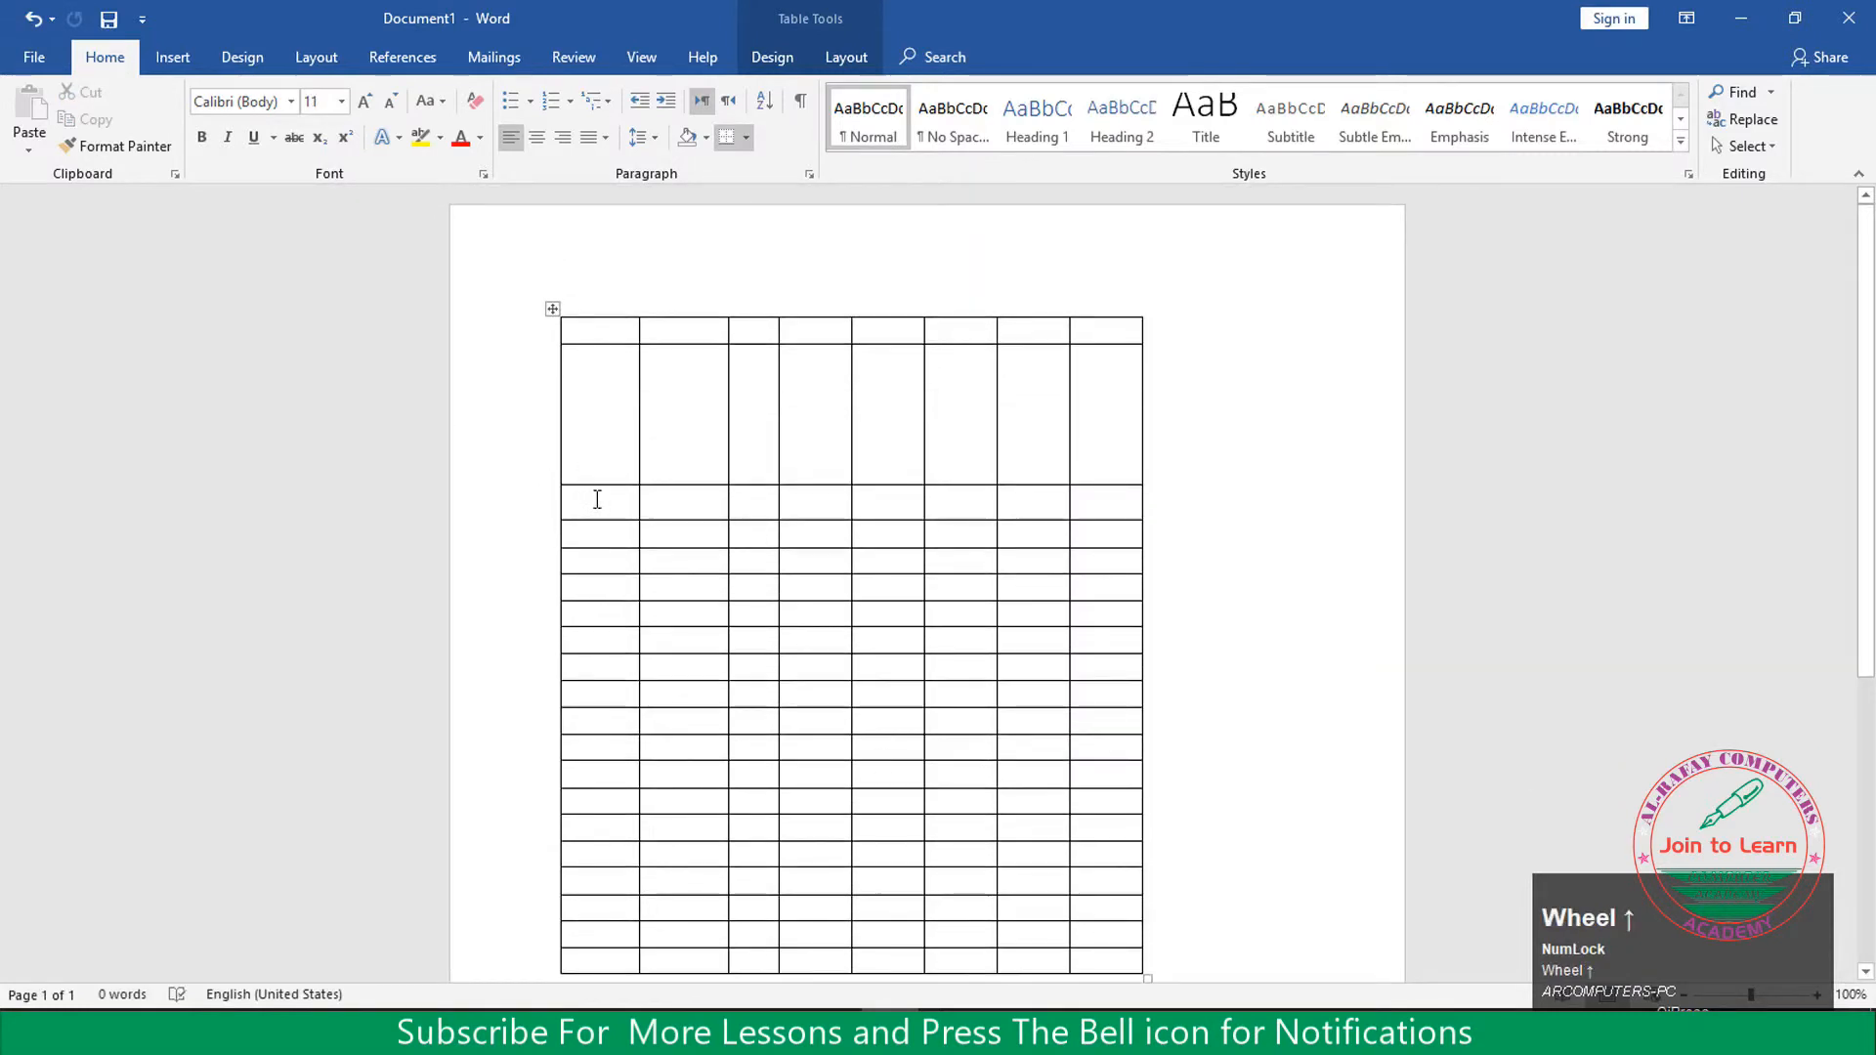
drag(601, 487, 619, 368)
click(622, 355)
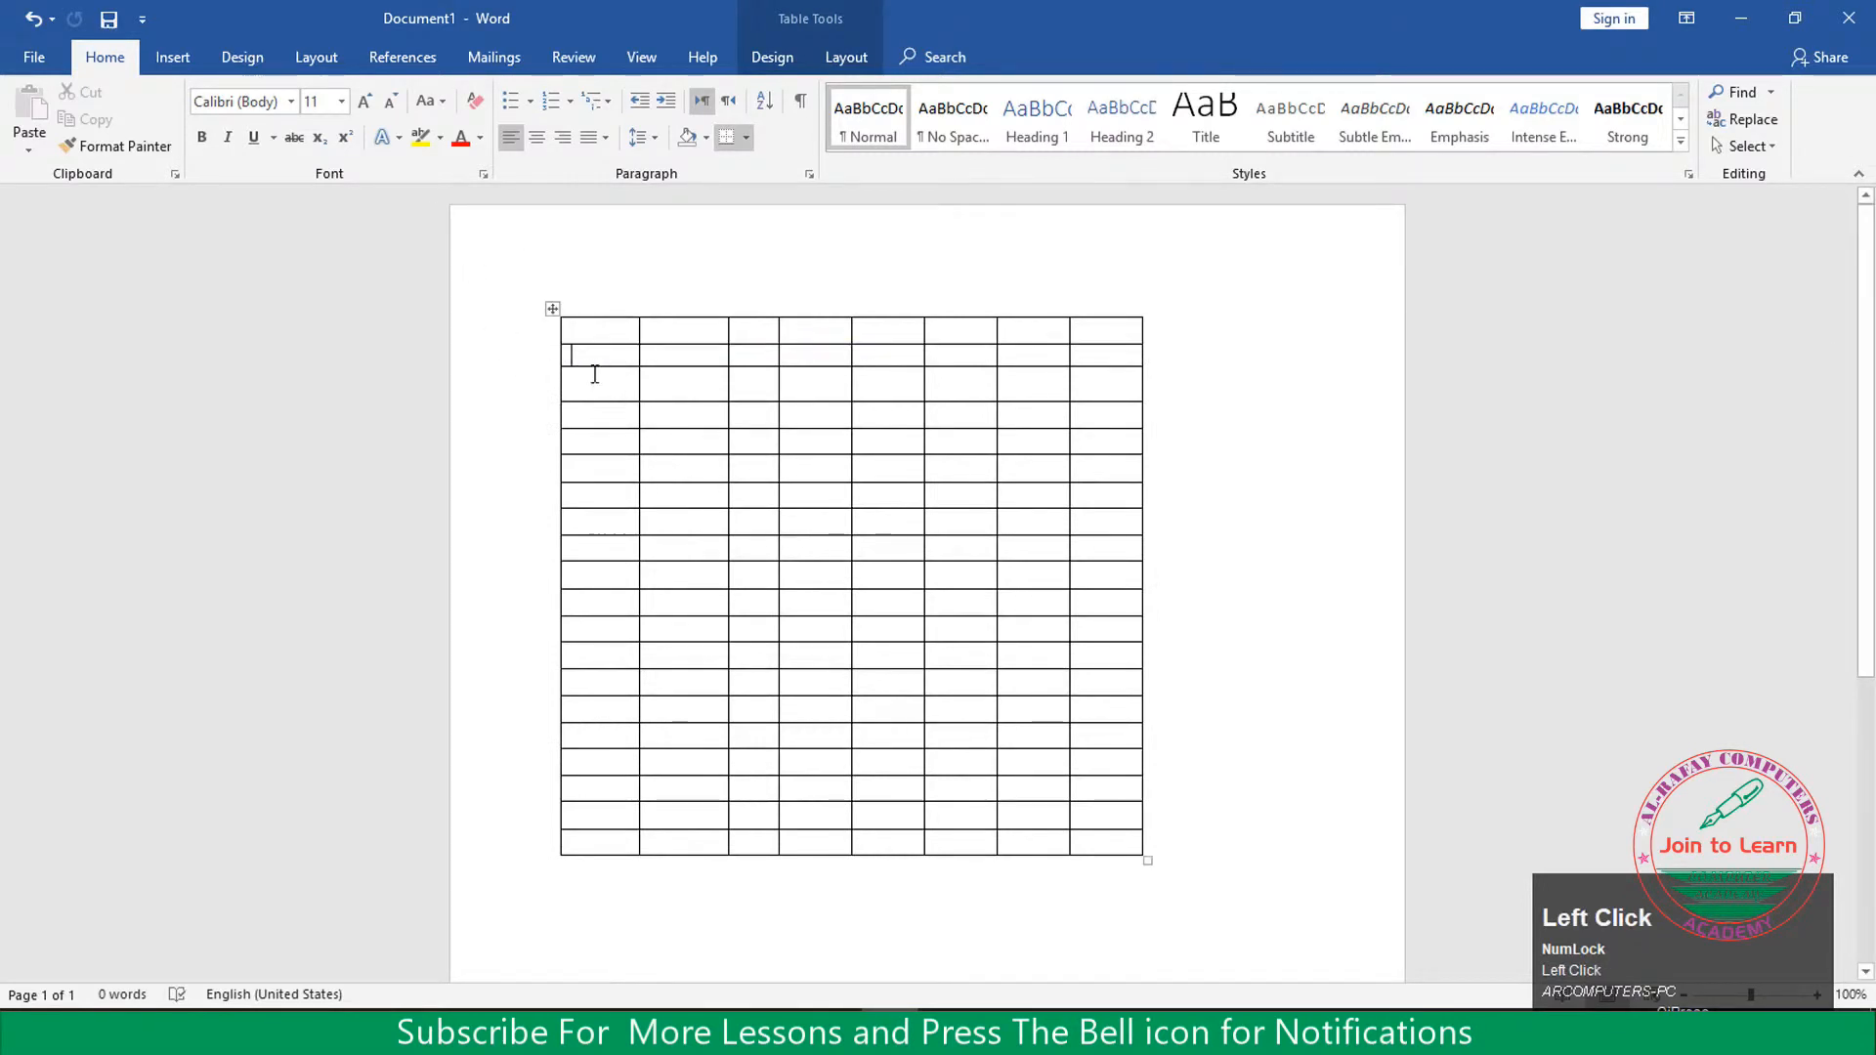
drag(597, 366, 603, 352)
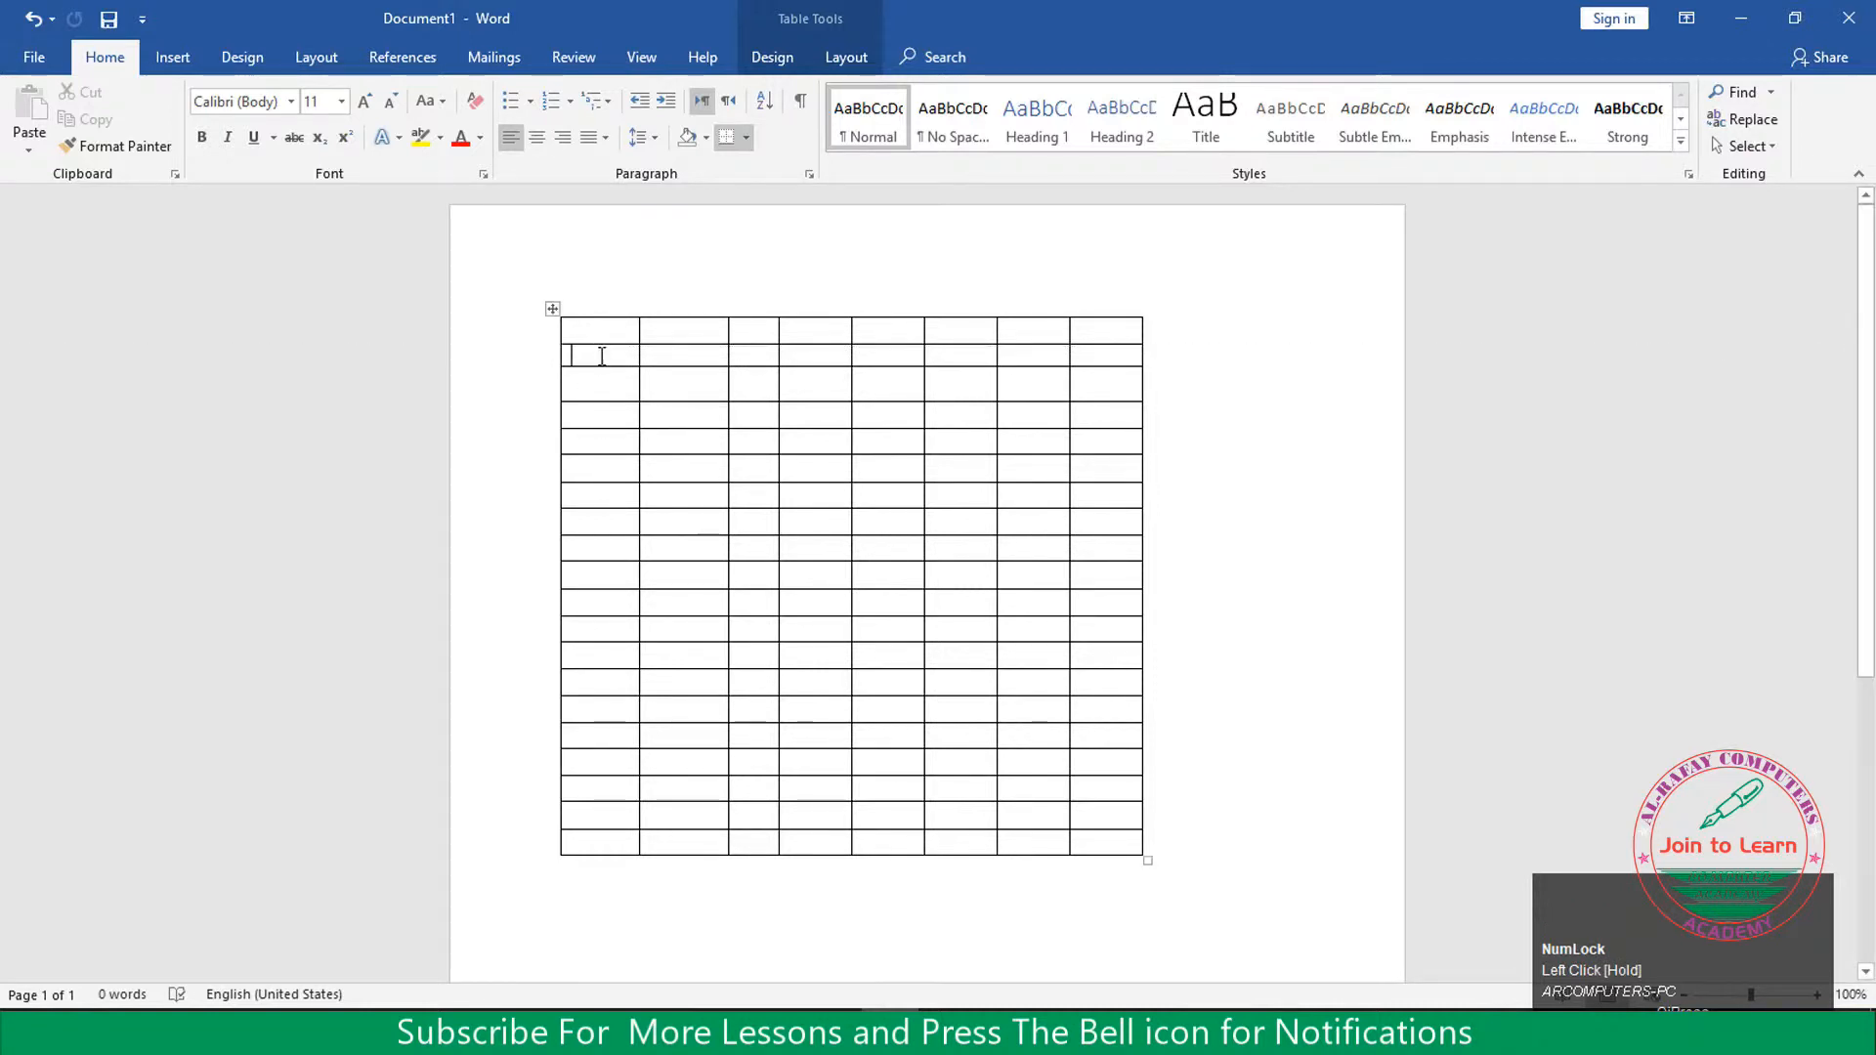
Reduce the font size in the first cell of the second row by five steps
drag(593, 356, 1123, 350)
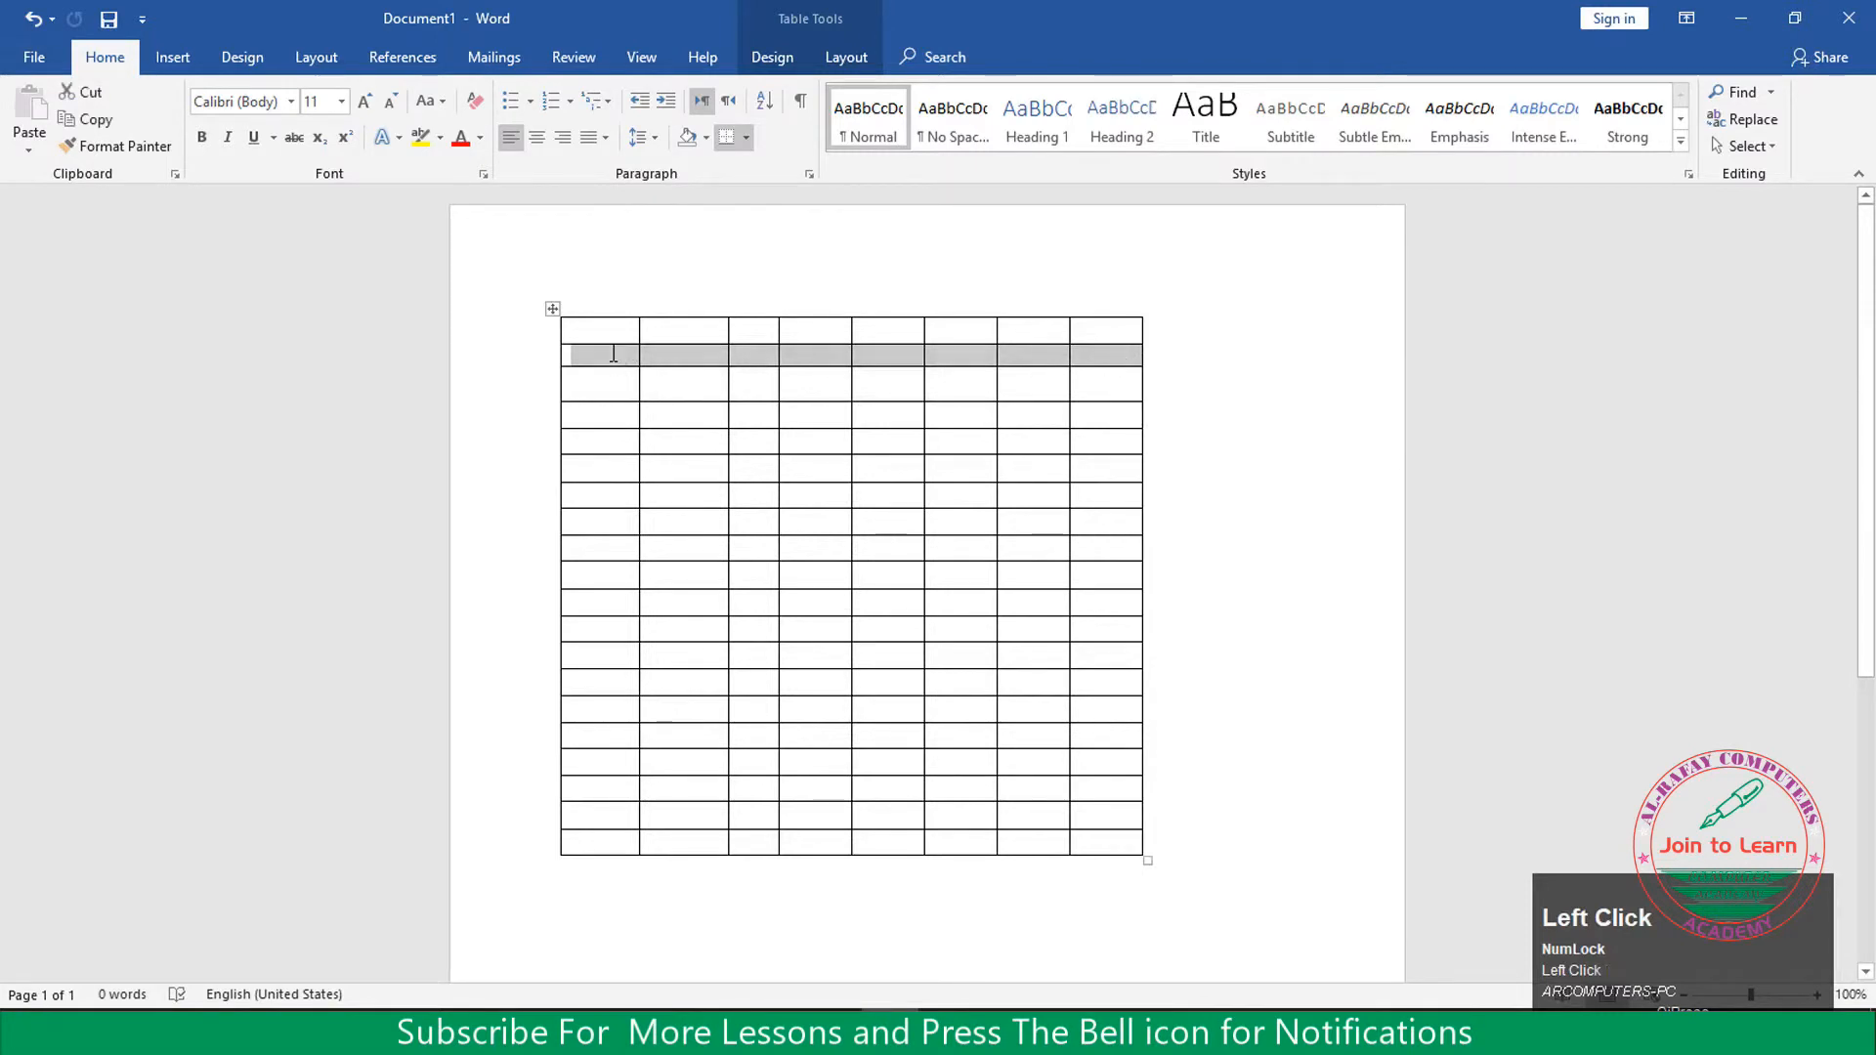
click(614, 354)
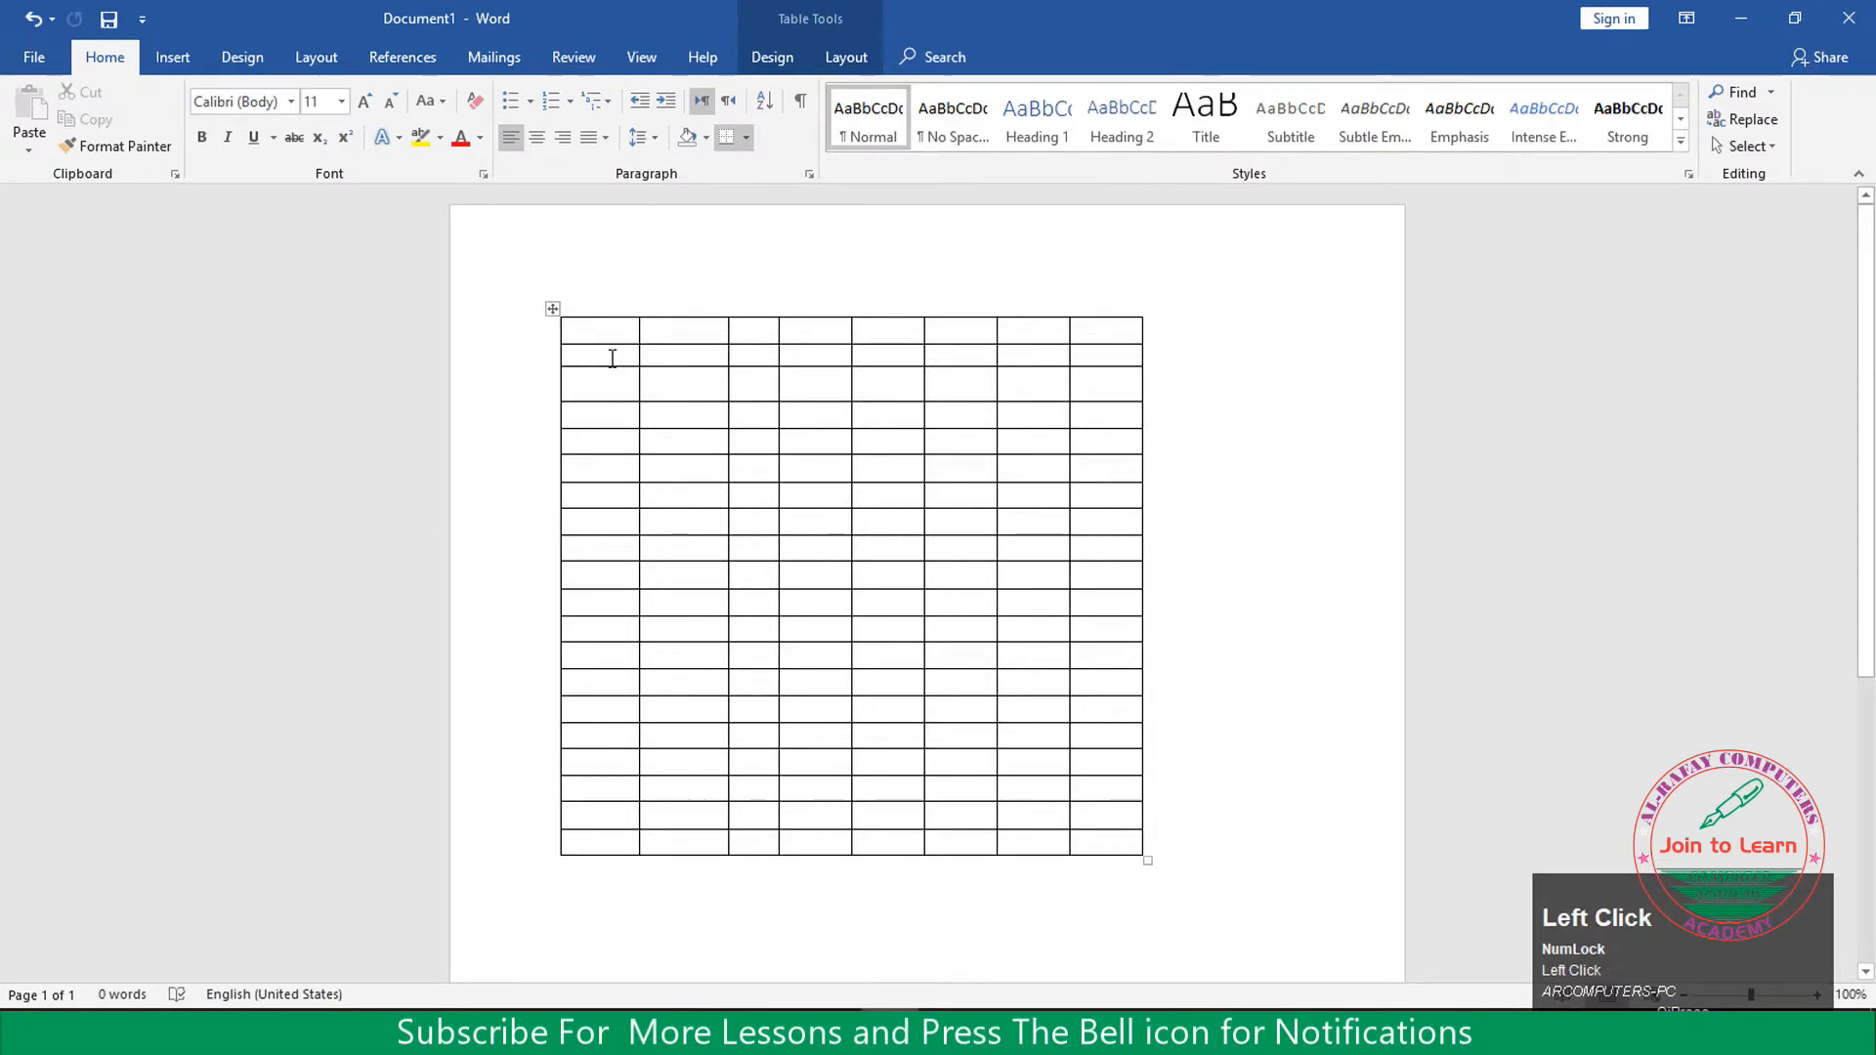
click(391, 104)
click(391, 104)
click(391, 103)
click(391, 103)
click(390, 104)
Select the second row's cells to compare the first cell's text height with the other cells
click(661, 354)
drag(621, 358, 1101, 356)
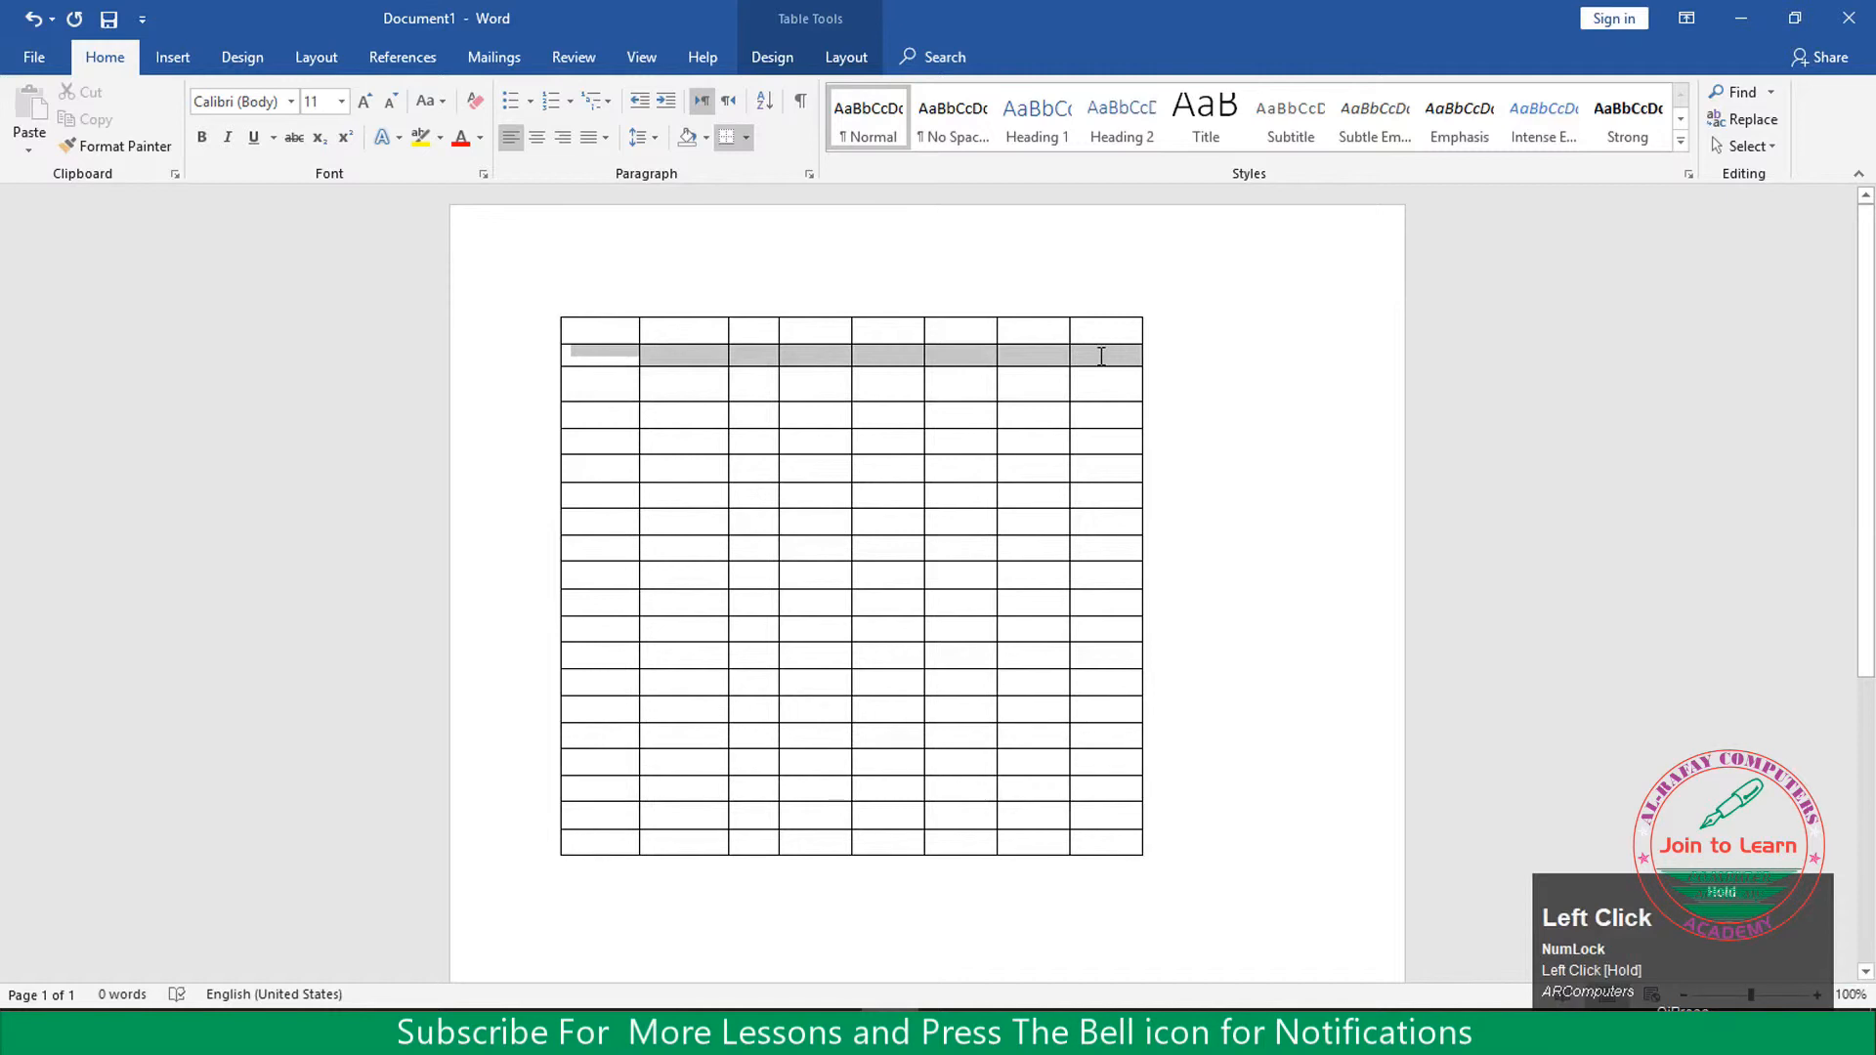
drag(1060, 357, 595, 364)
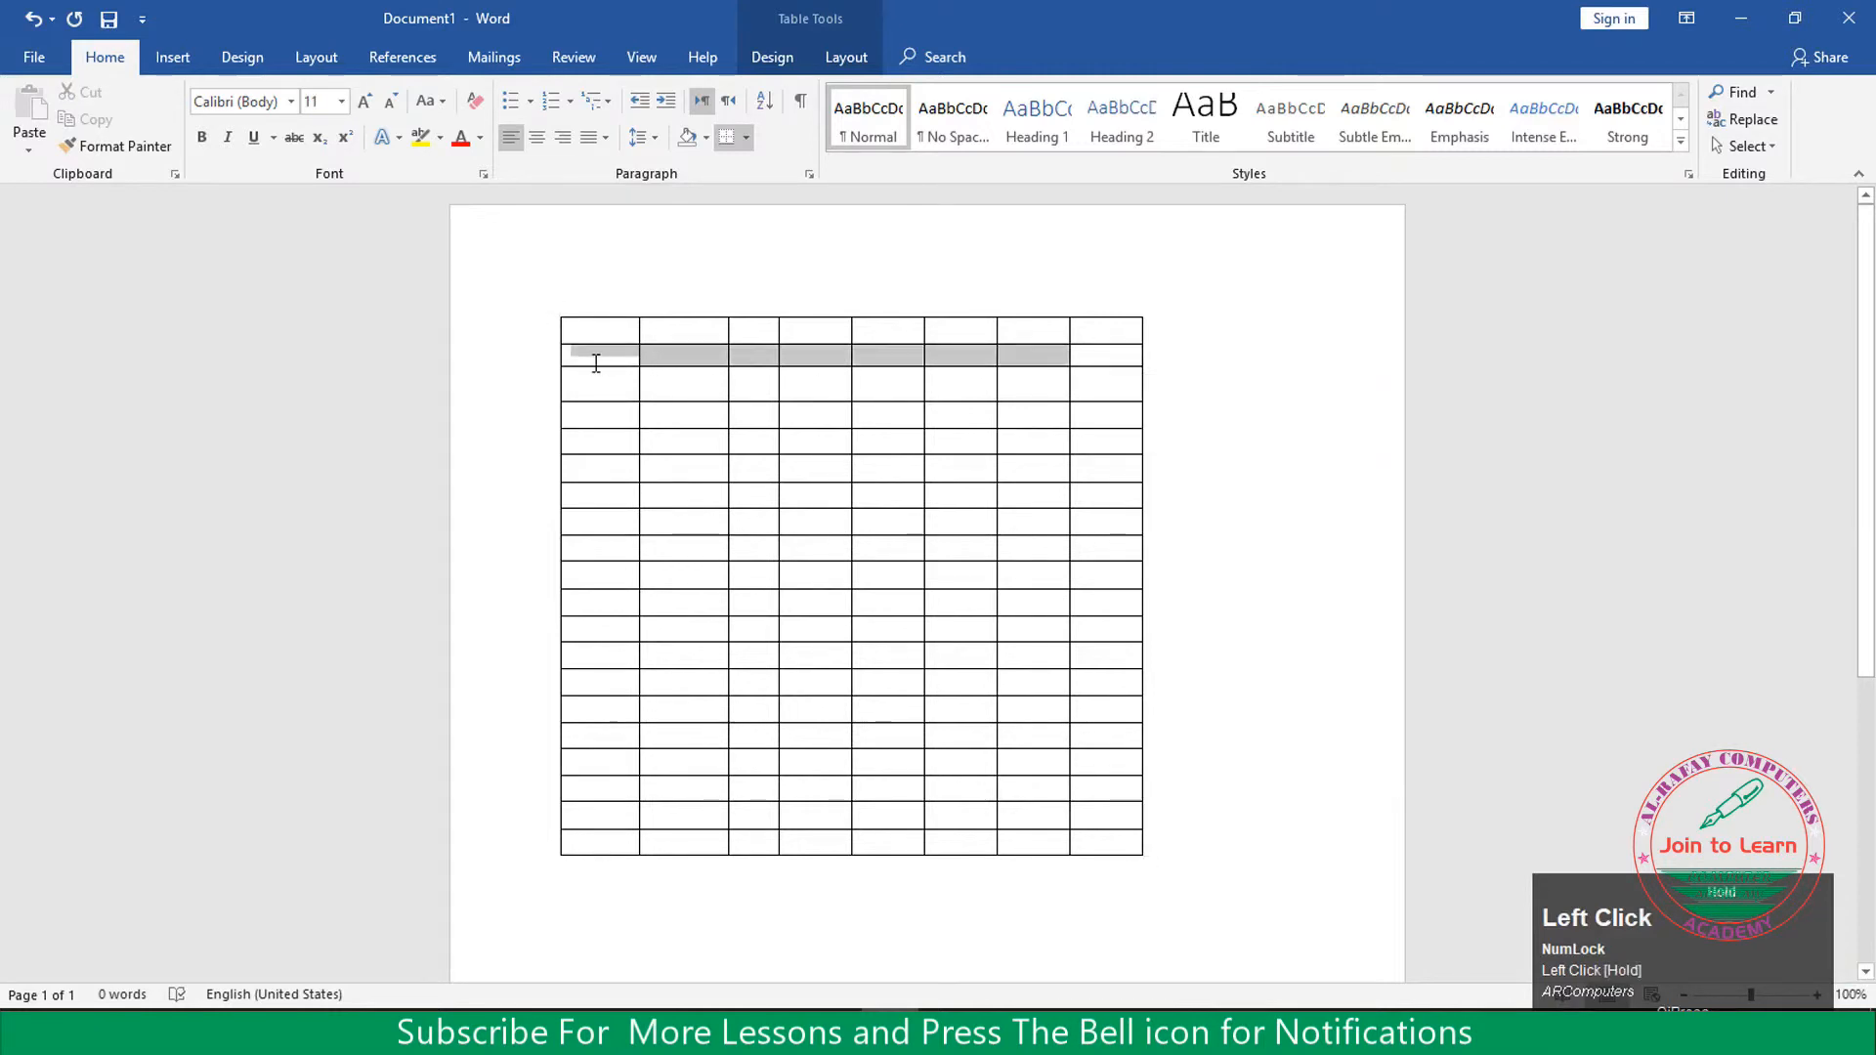
click(1102, 359)
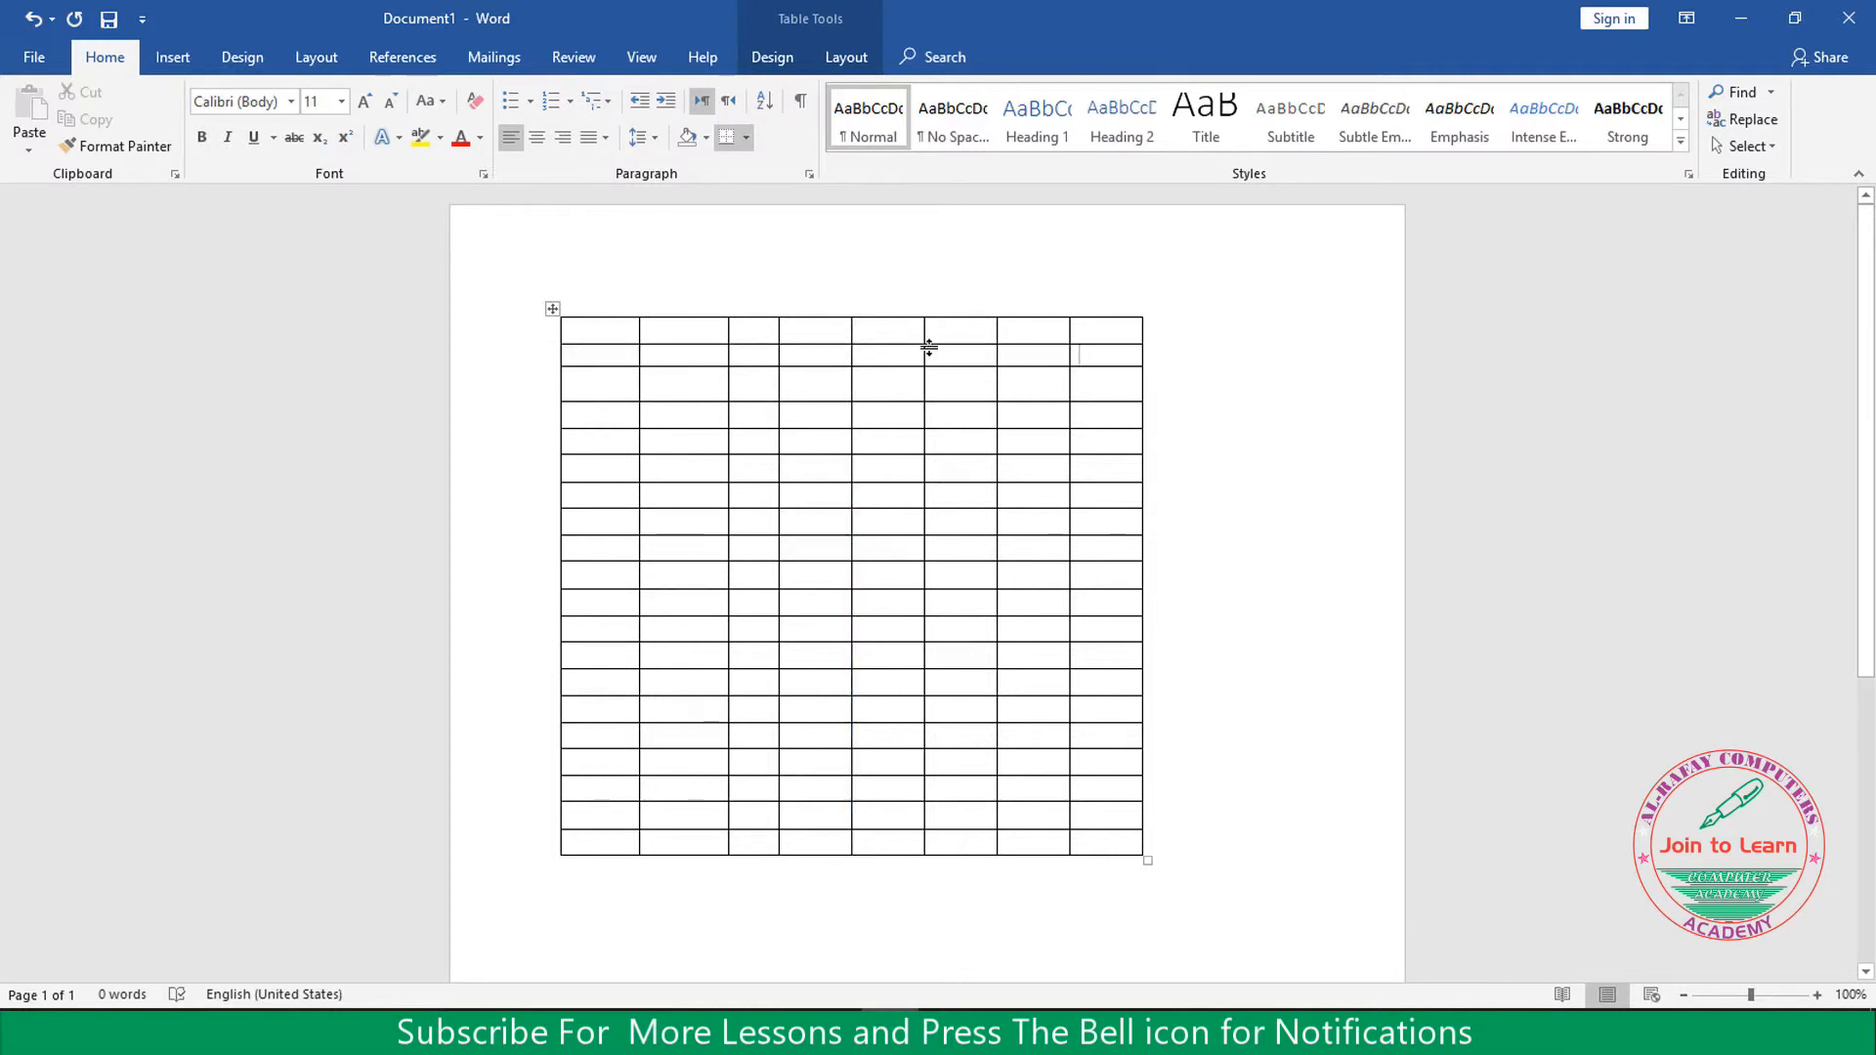
Show the table's cell size settings and widen the second column to 0.87" by moving its border
click(779, 63)
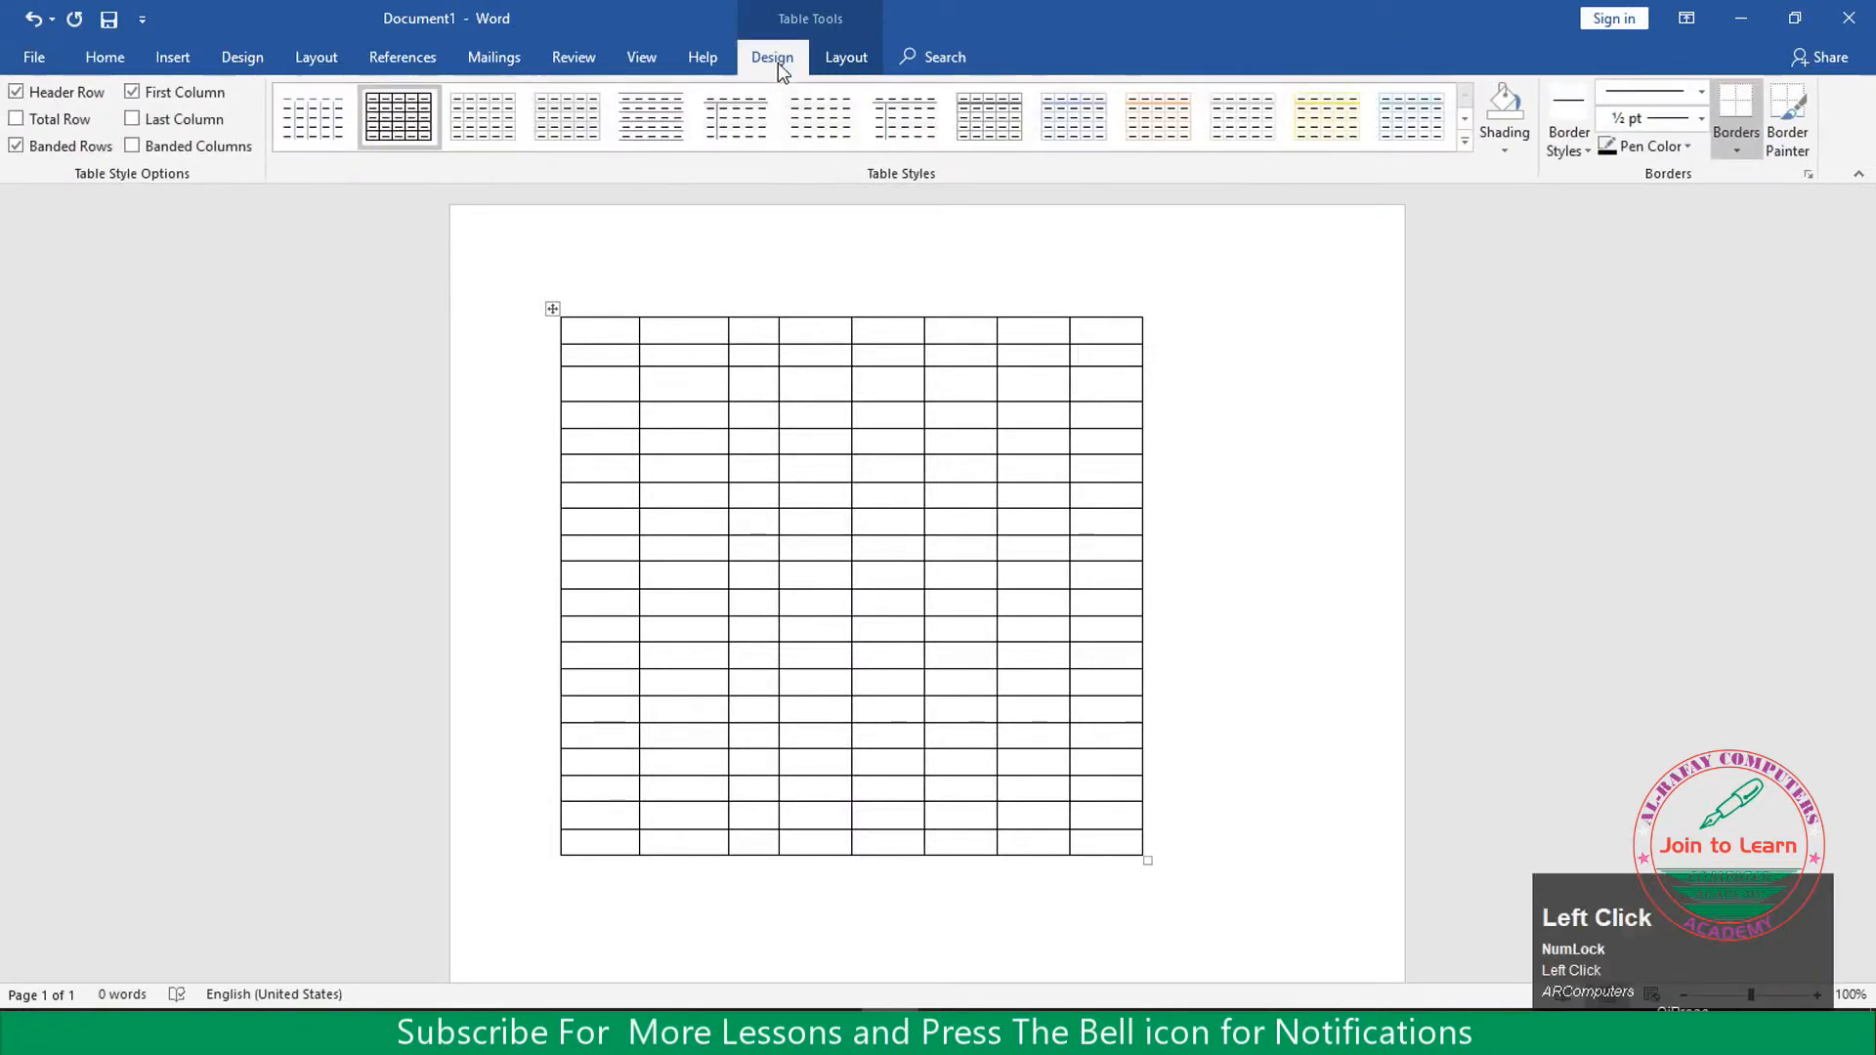
click(842, 62)
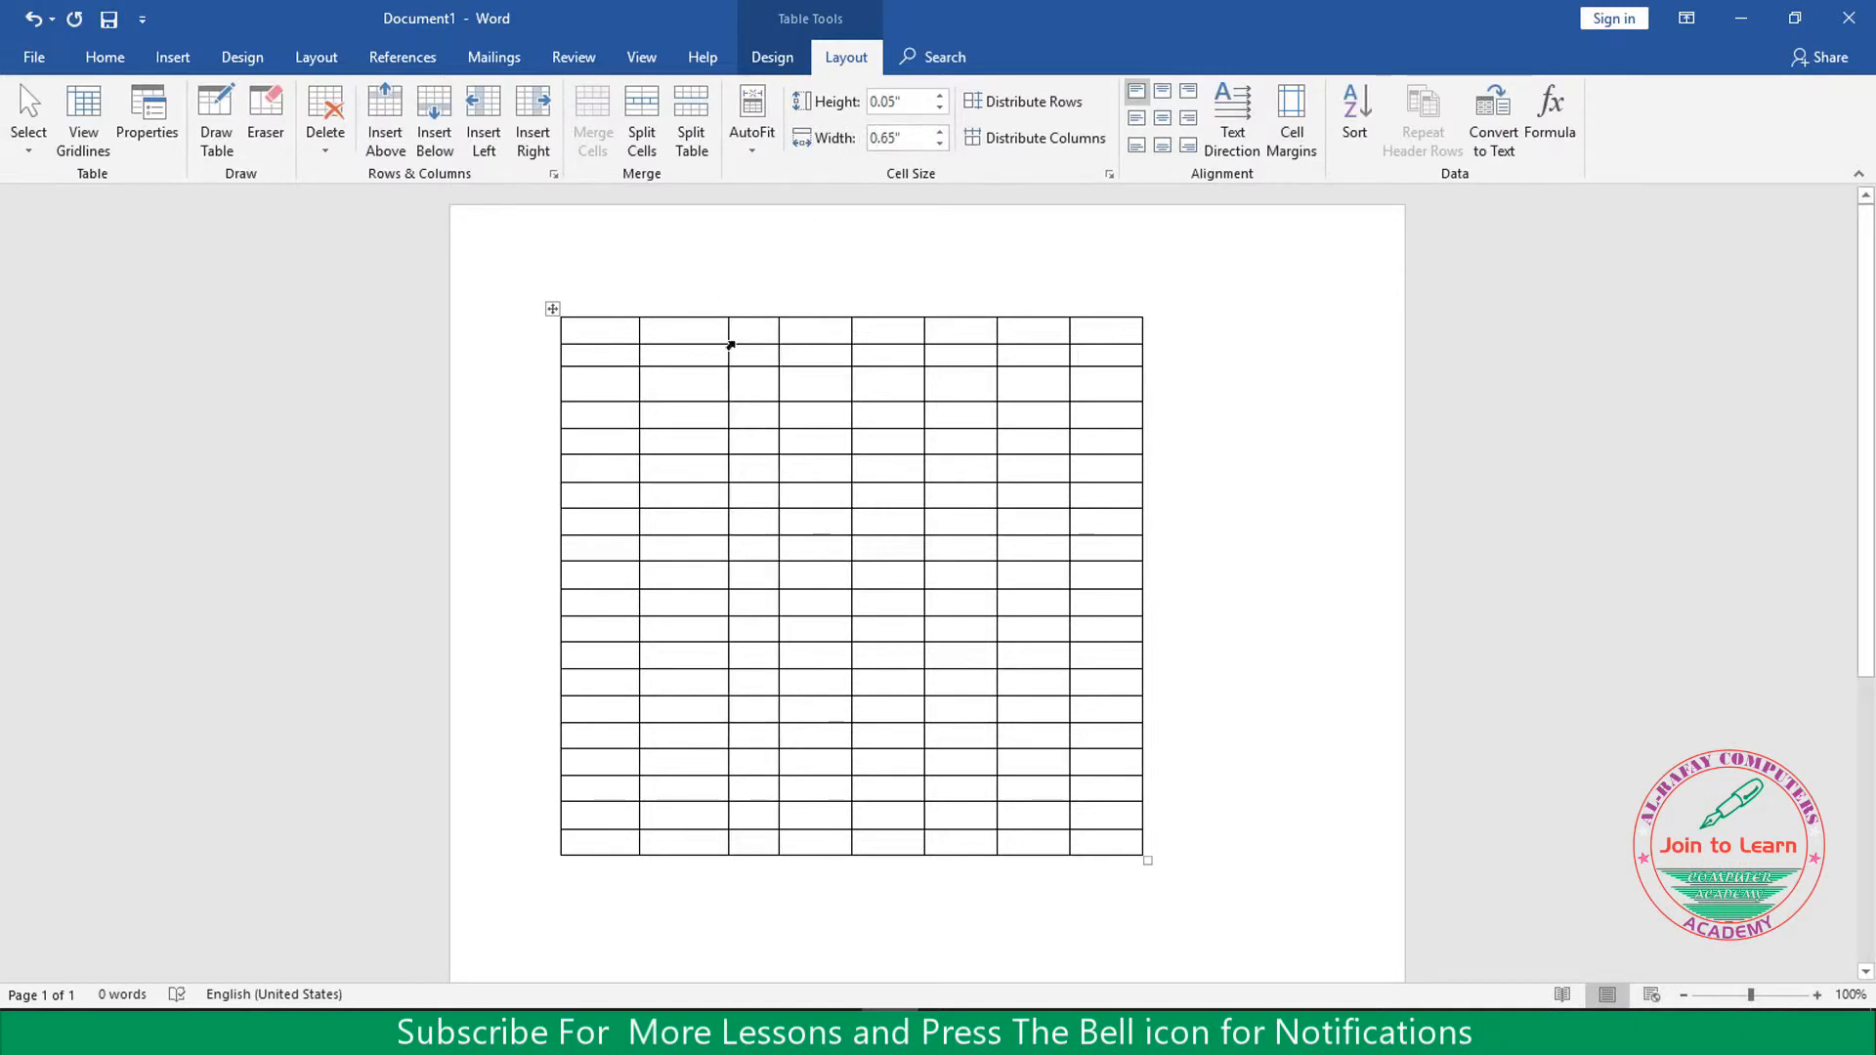
click(697, 336)
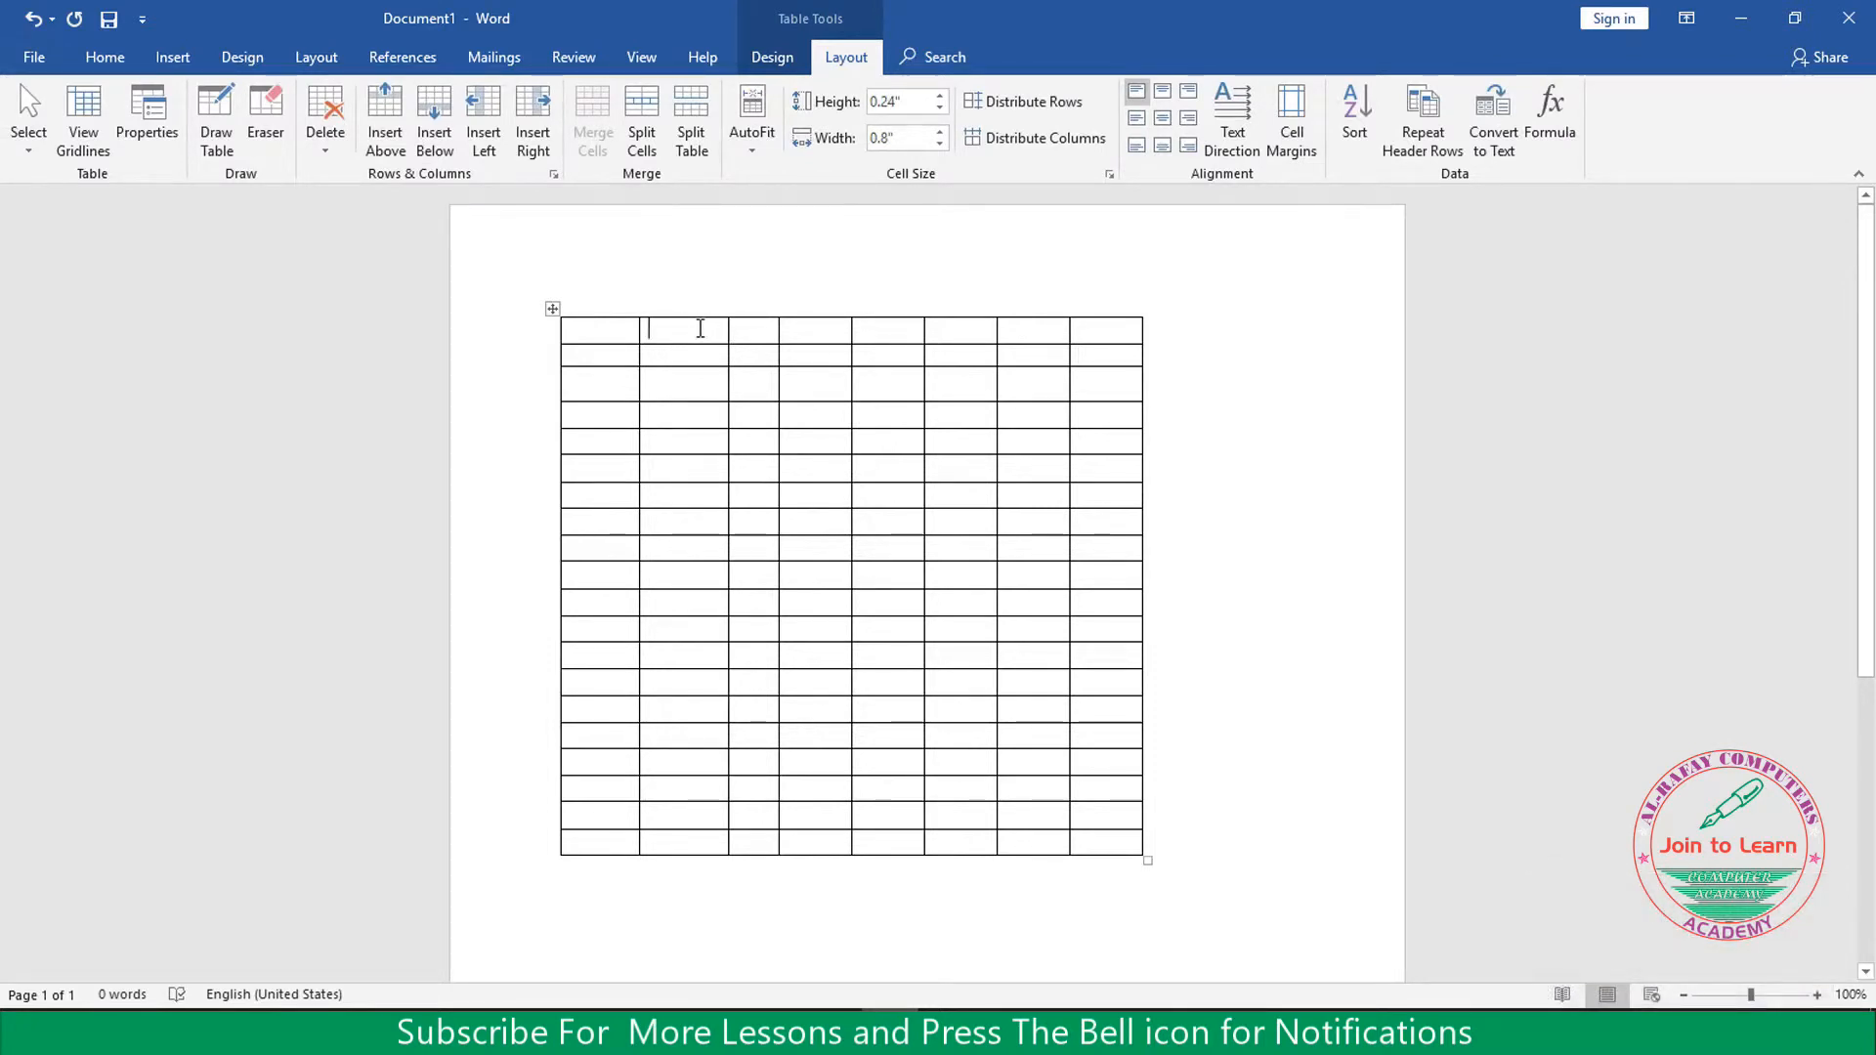
mouse_move(727, 336)
mouse_down()
mouse_move(758, 335)
mouse_move(737, 335)
mouse_up()
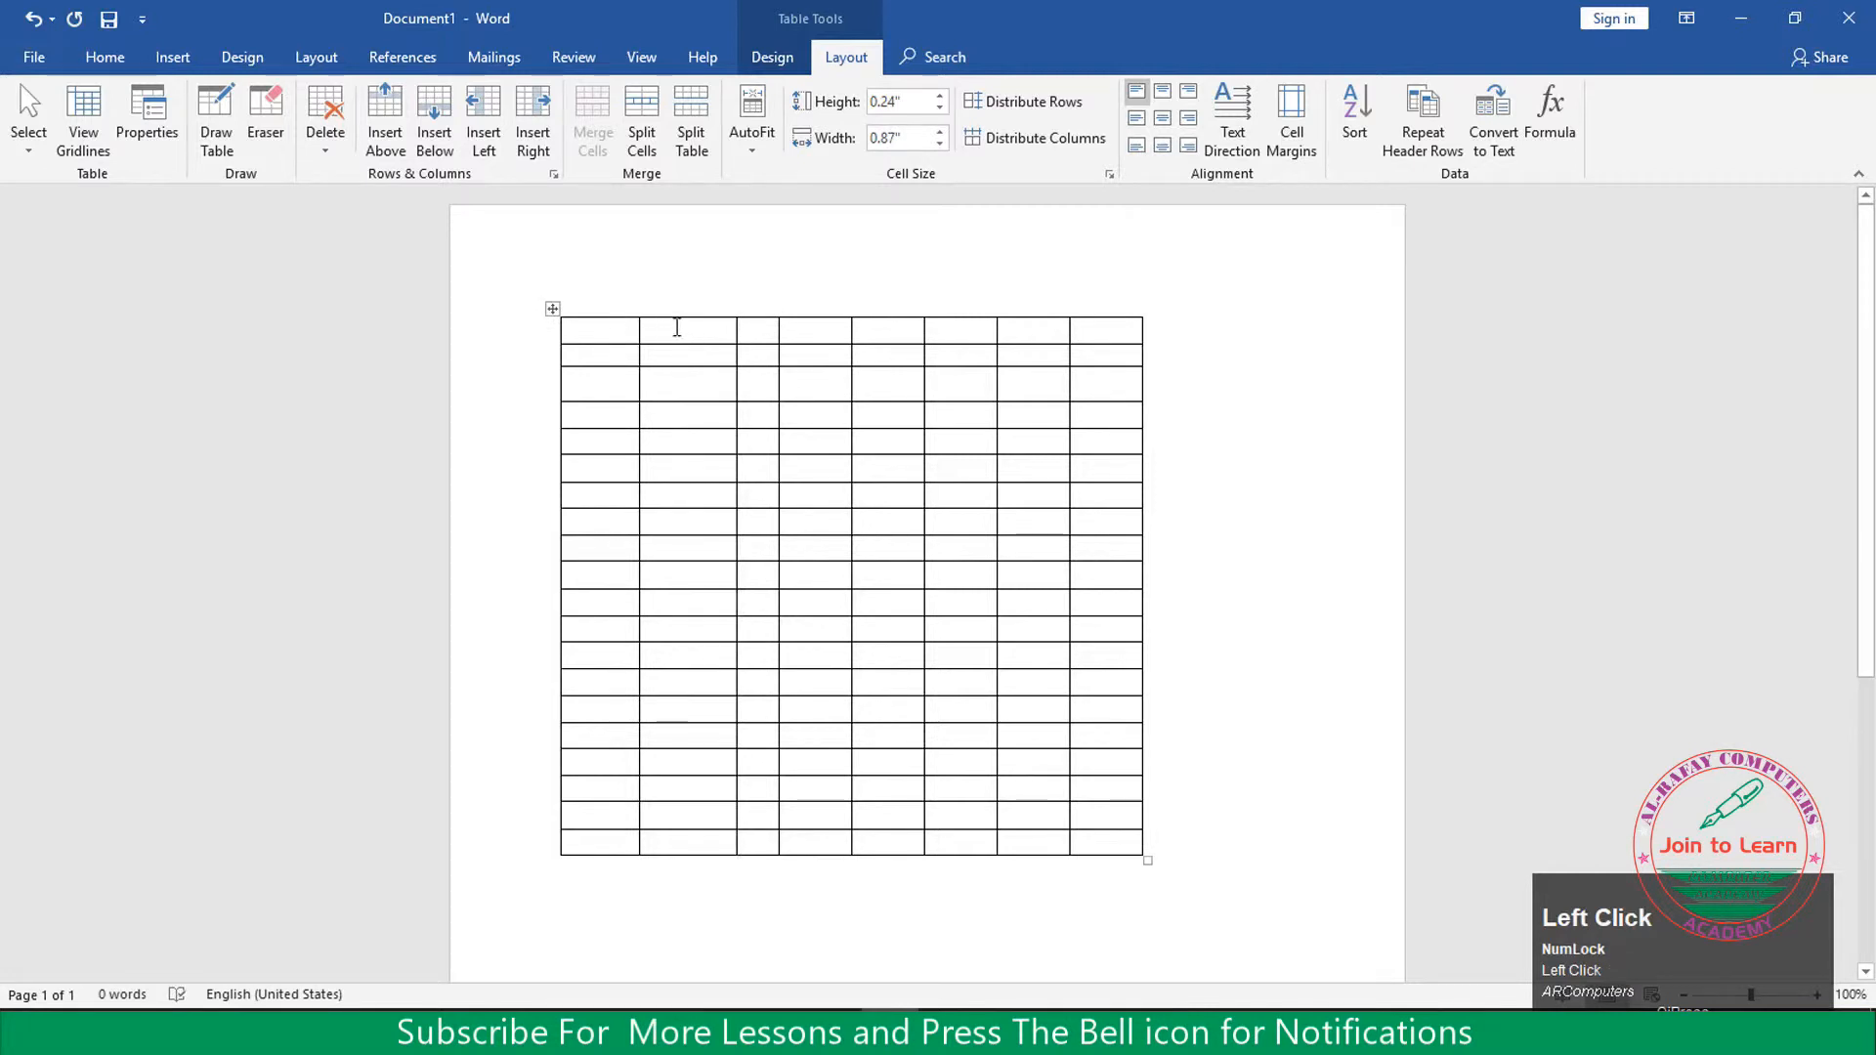
Select the entire second column, and then the entire first row
click(691, 331)
drag(673, 333, 710, 842)
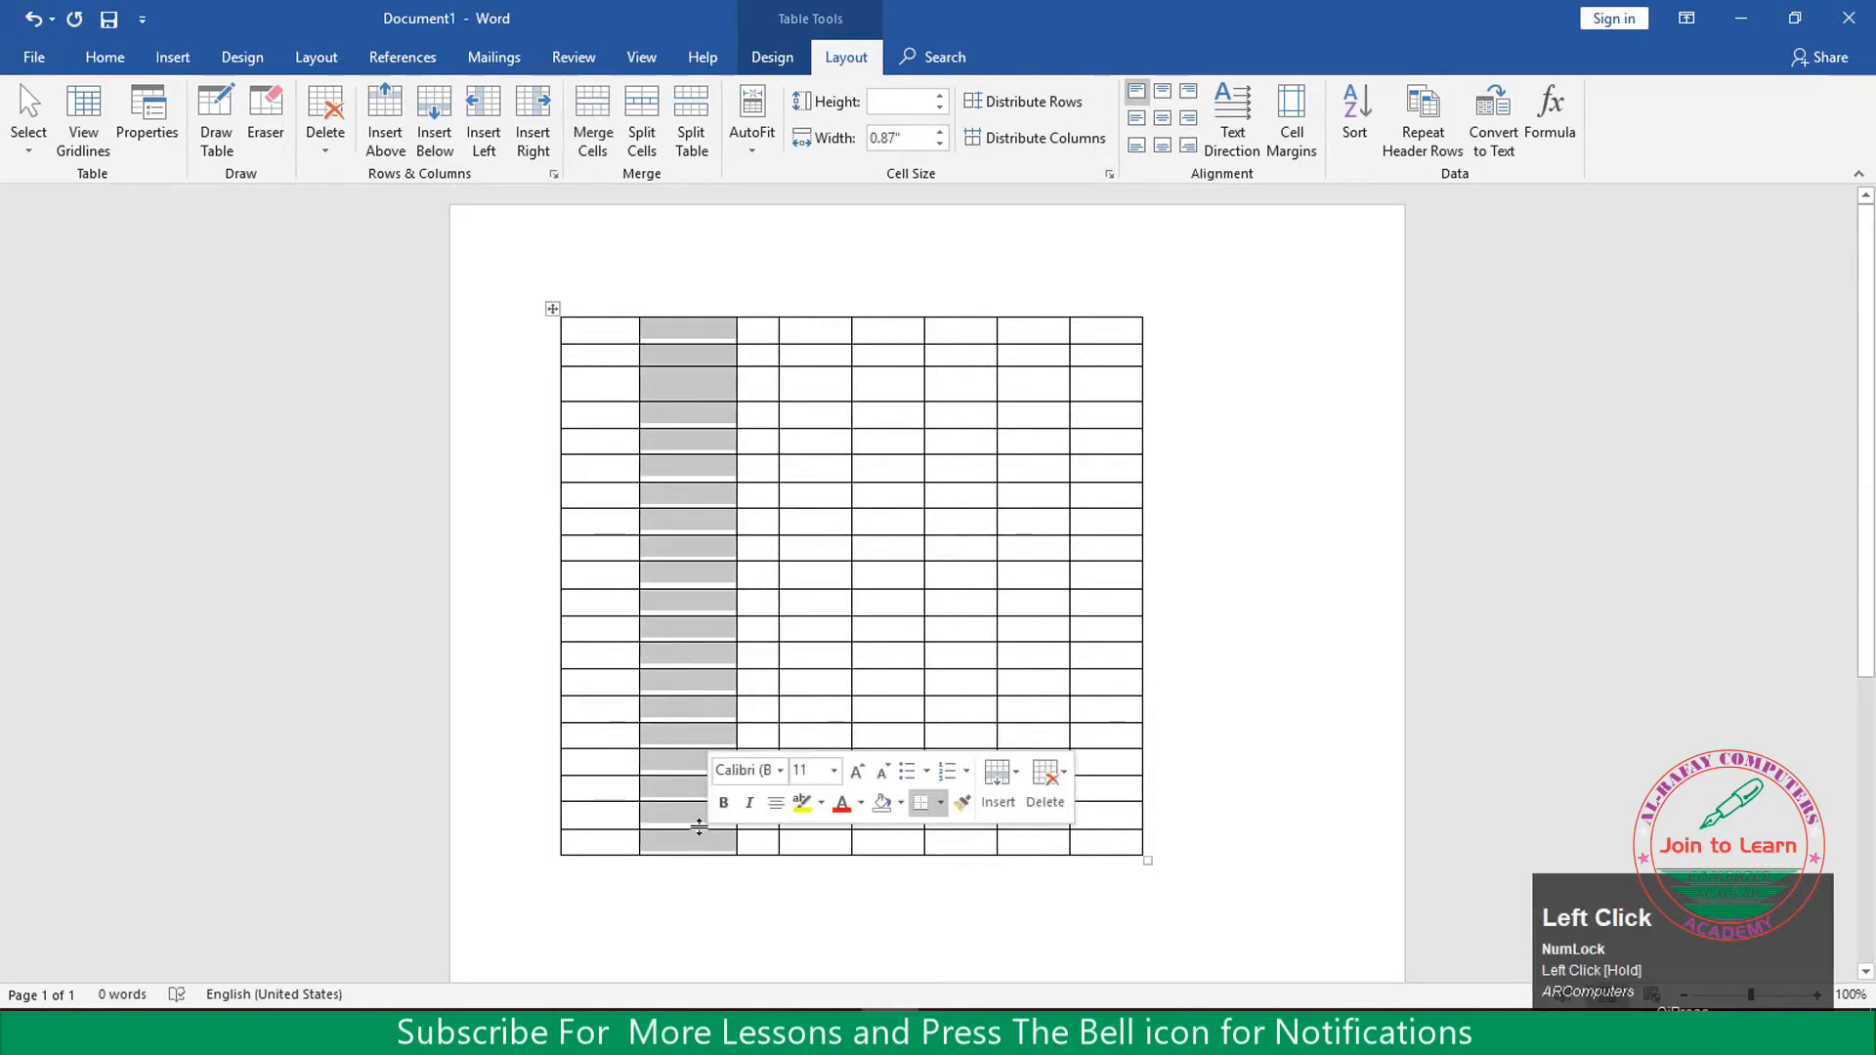
click(680, 337)
click(597, 334)
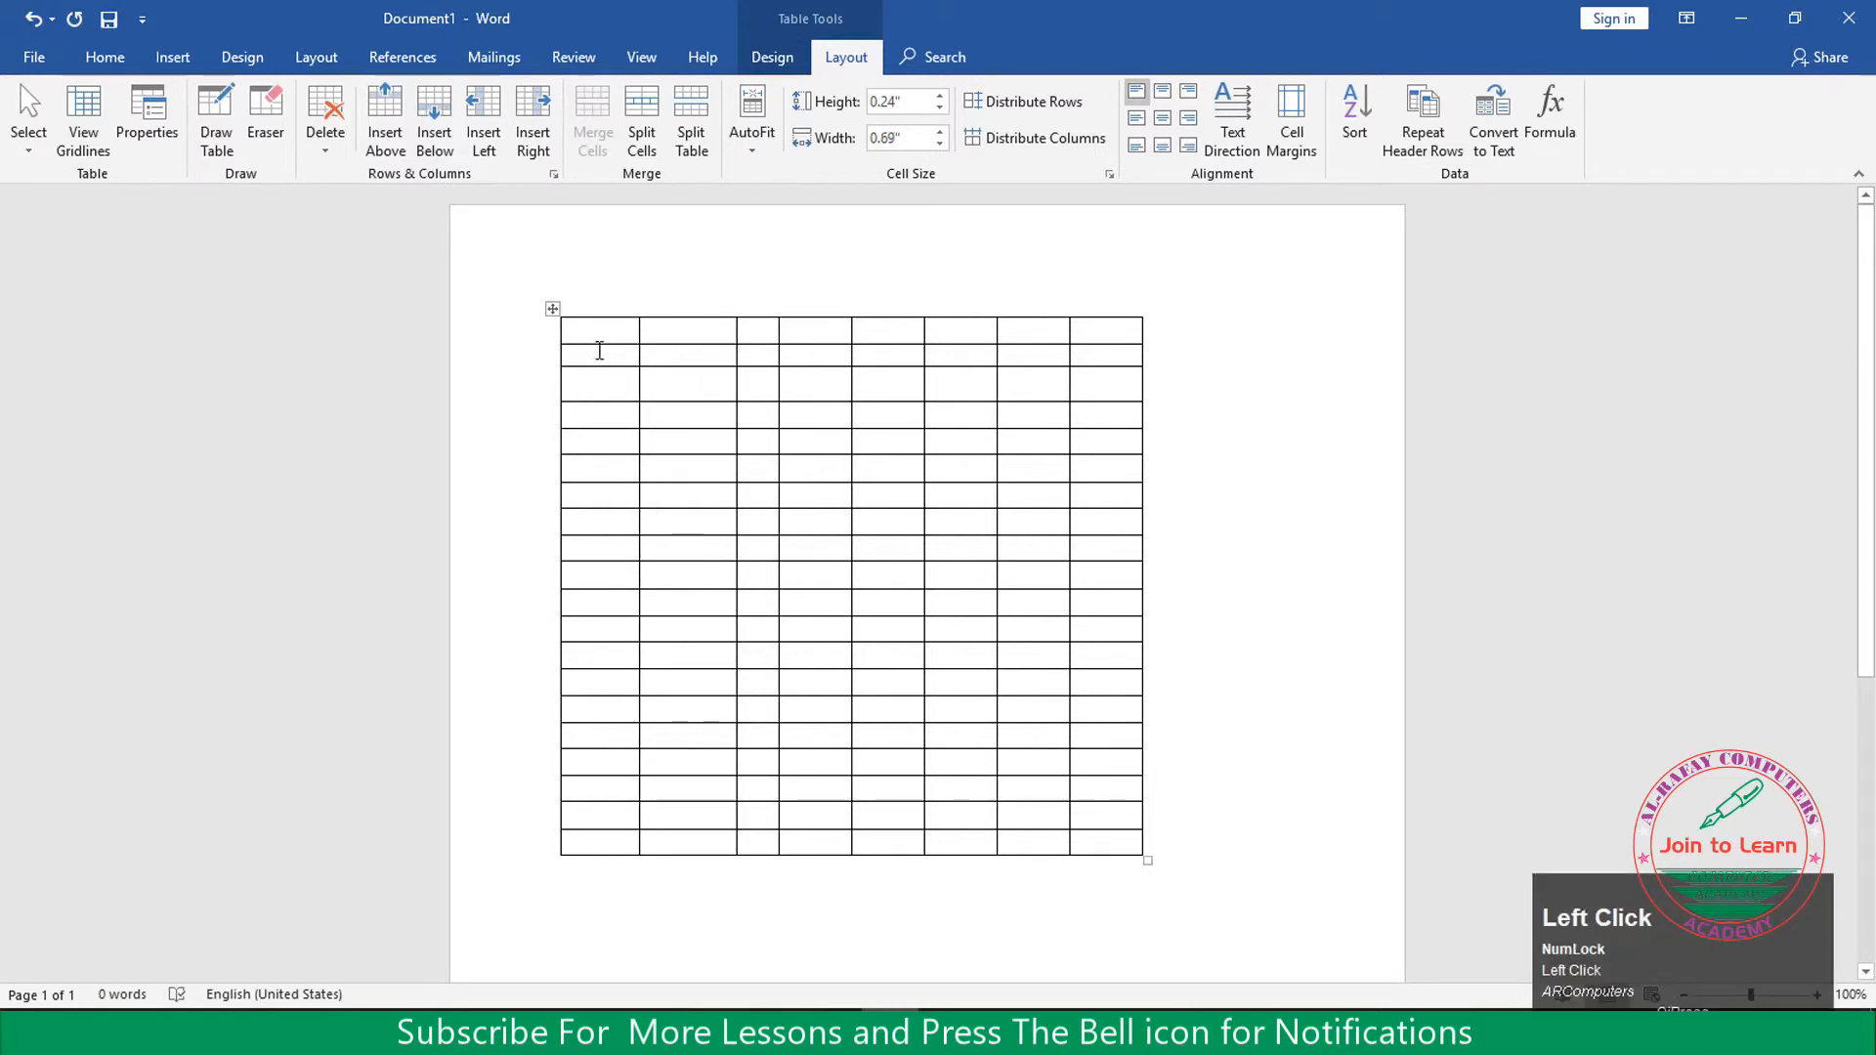
drag(610, 332, 1095, 332)
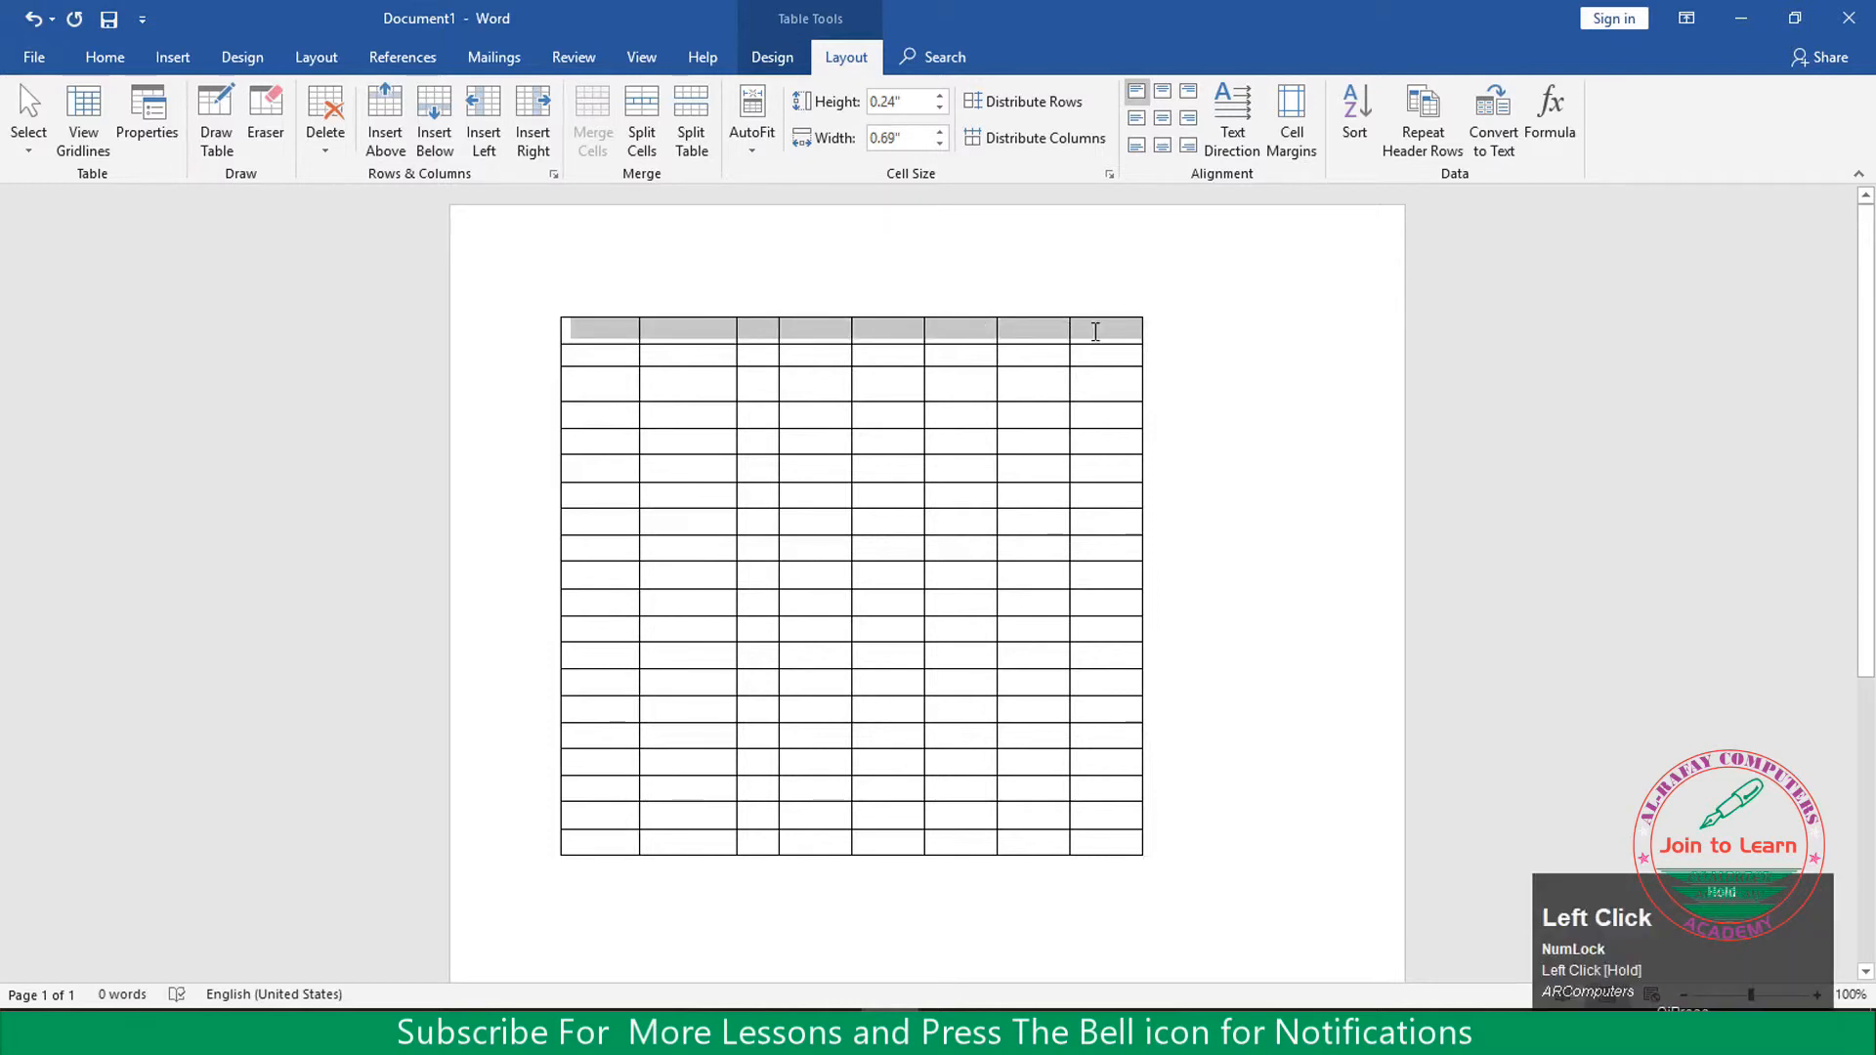
drag(1095, 331, 1096, 331)
Set the height of the first row to 0.7"
click(695, 335)
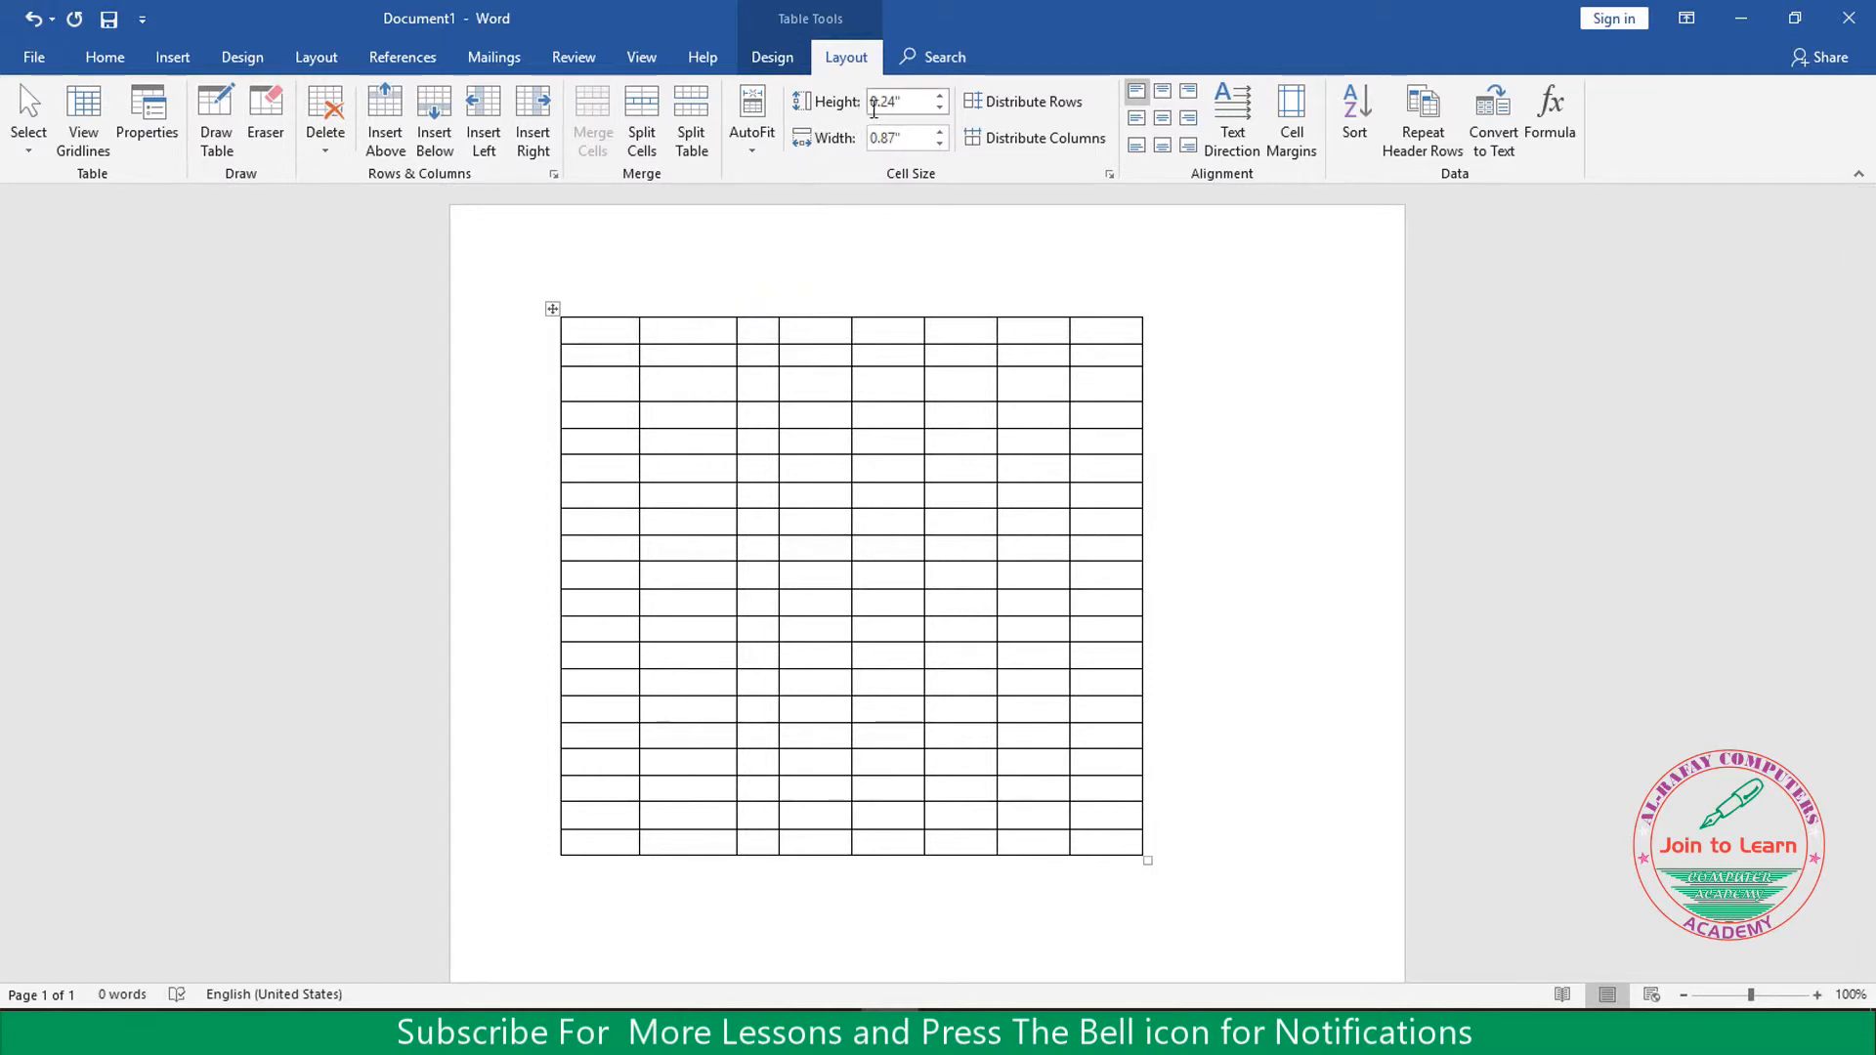
click(940, 96)
click(940, 96)
click(940, 96)
click(940, 96)
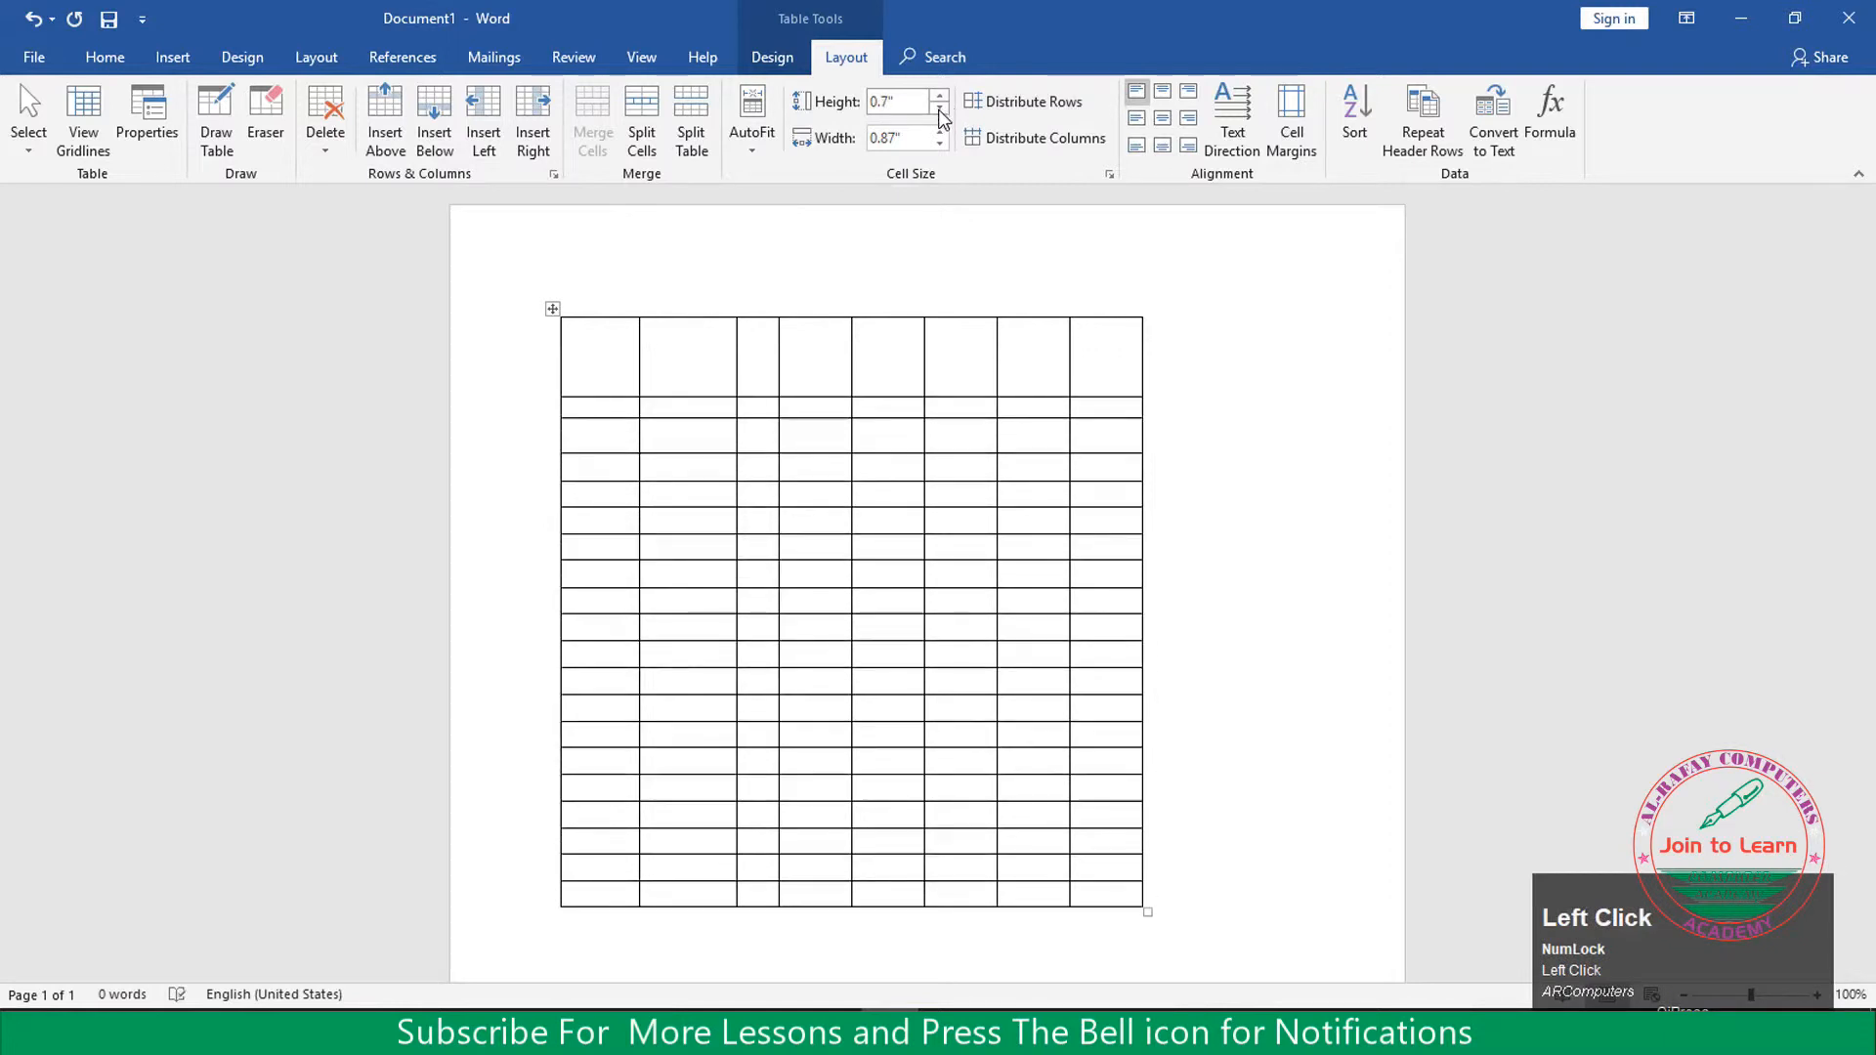
click(941, 97)
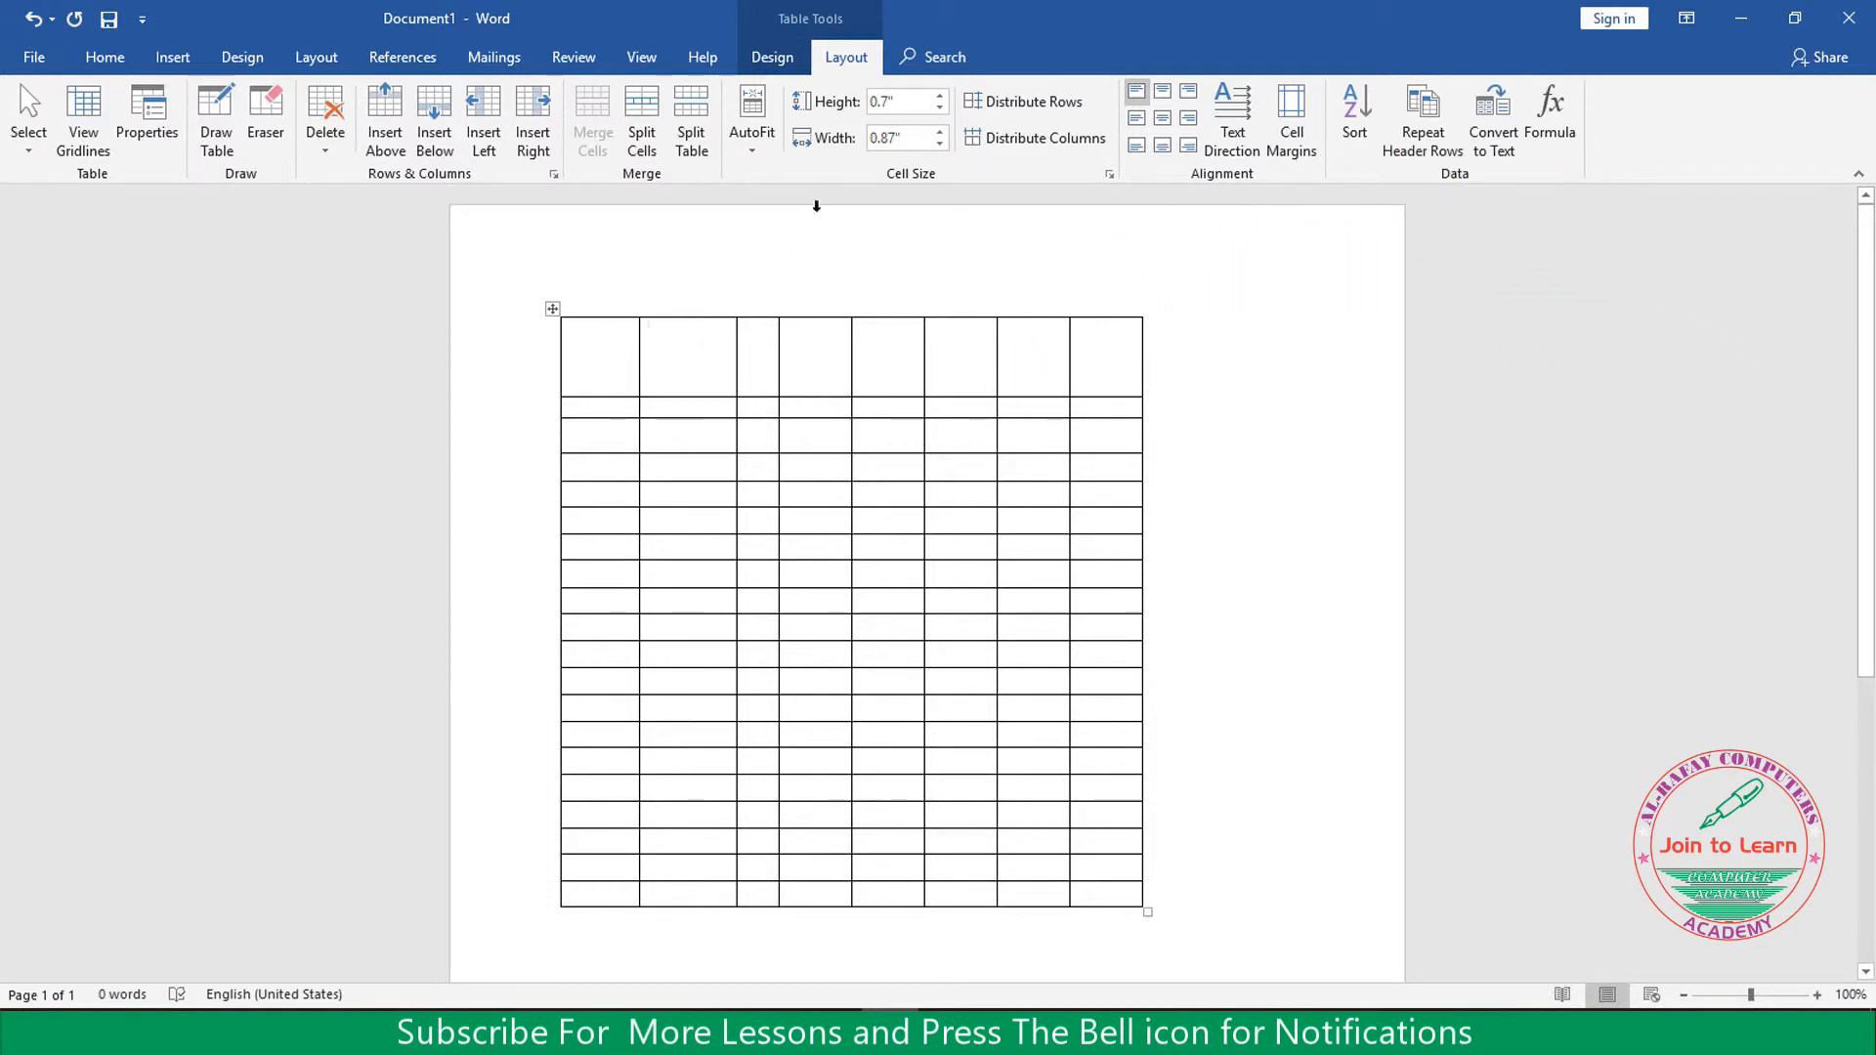
Set the width of the second column to 1"
click(939, 132)
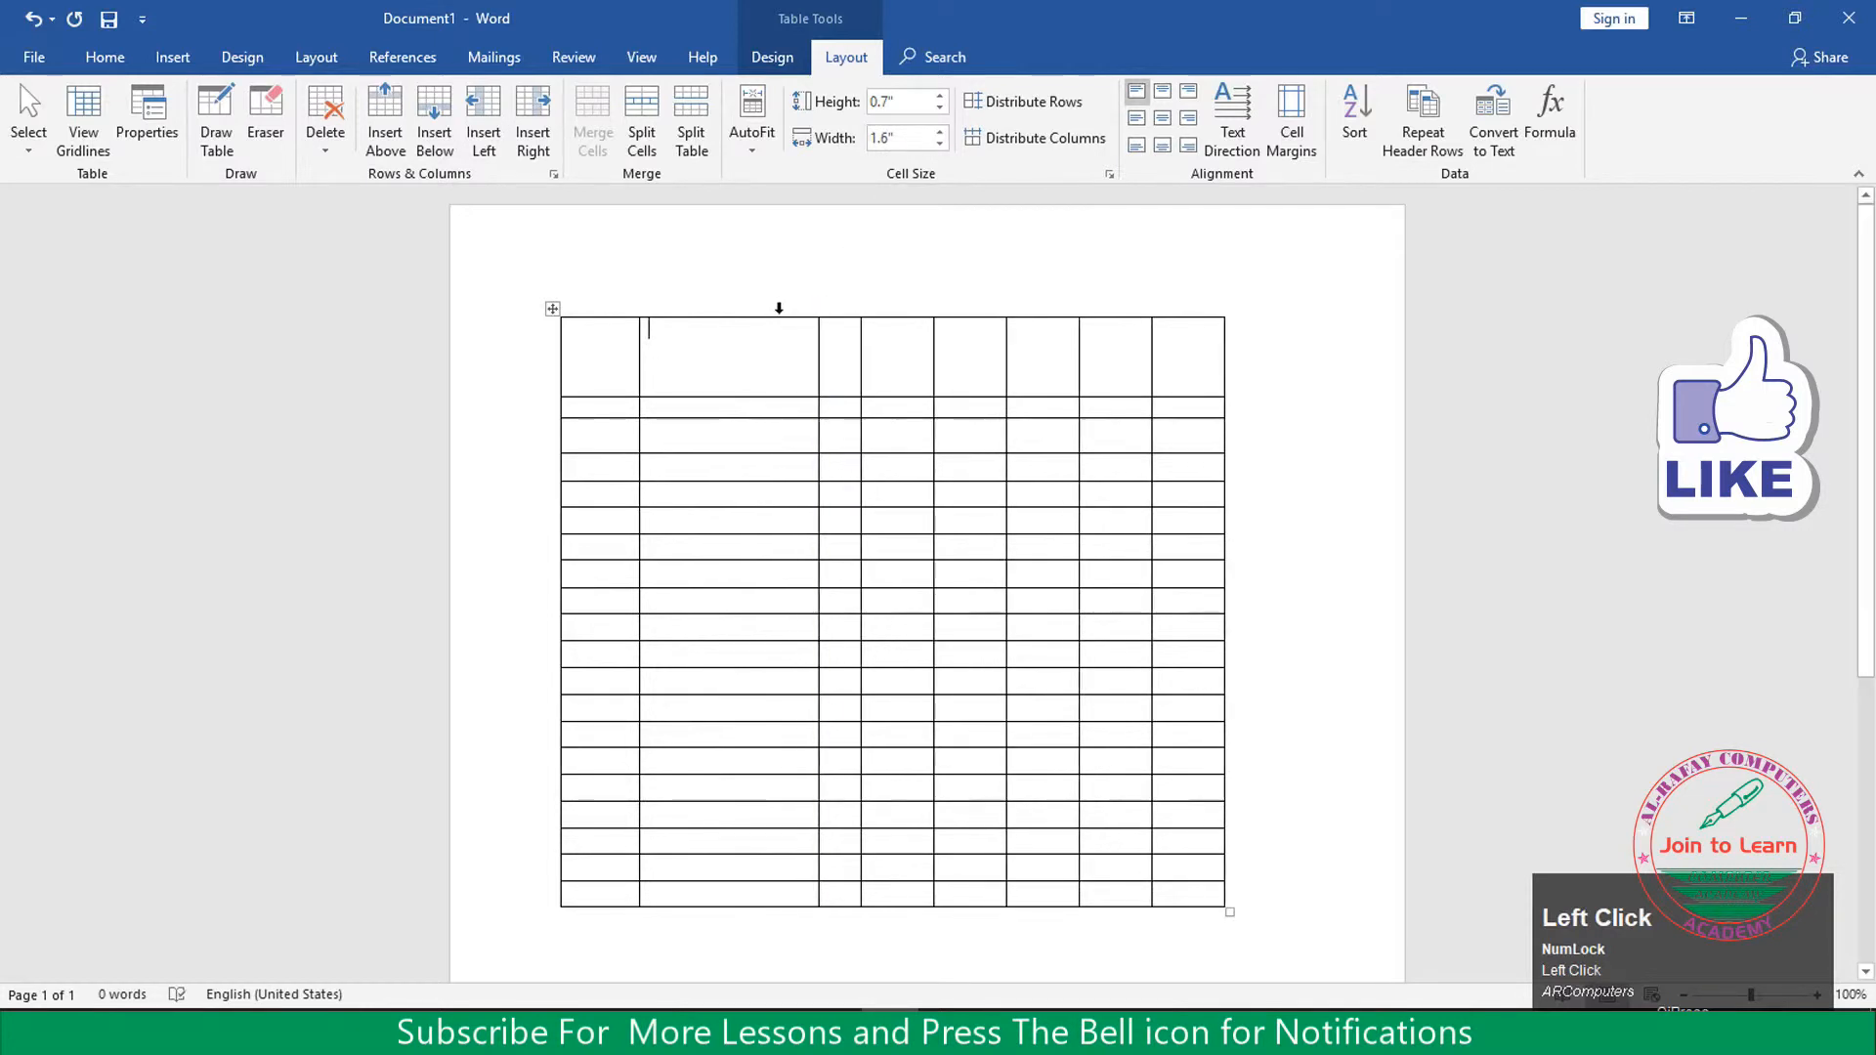
click(939, 144)
click(939, 145)
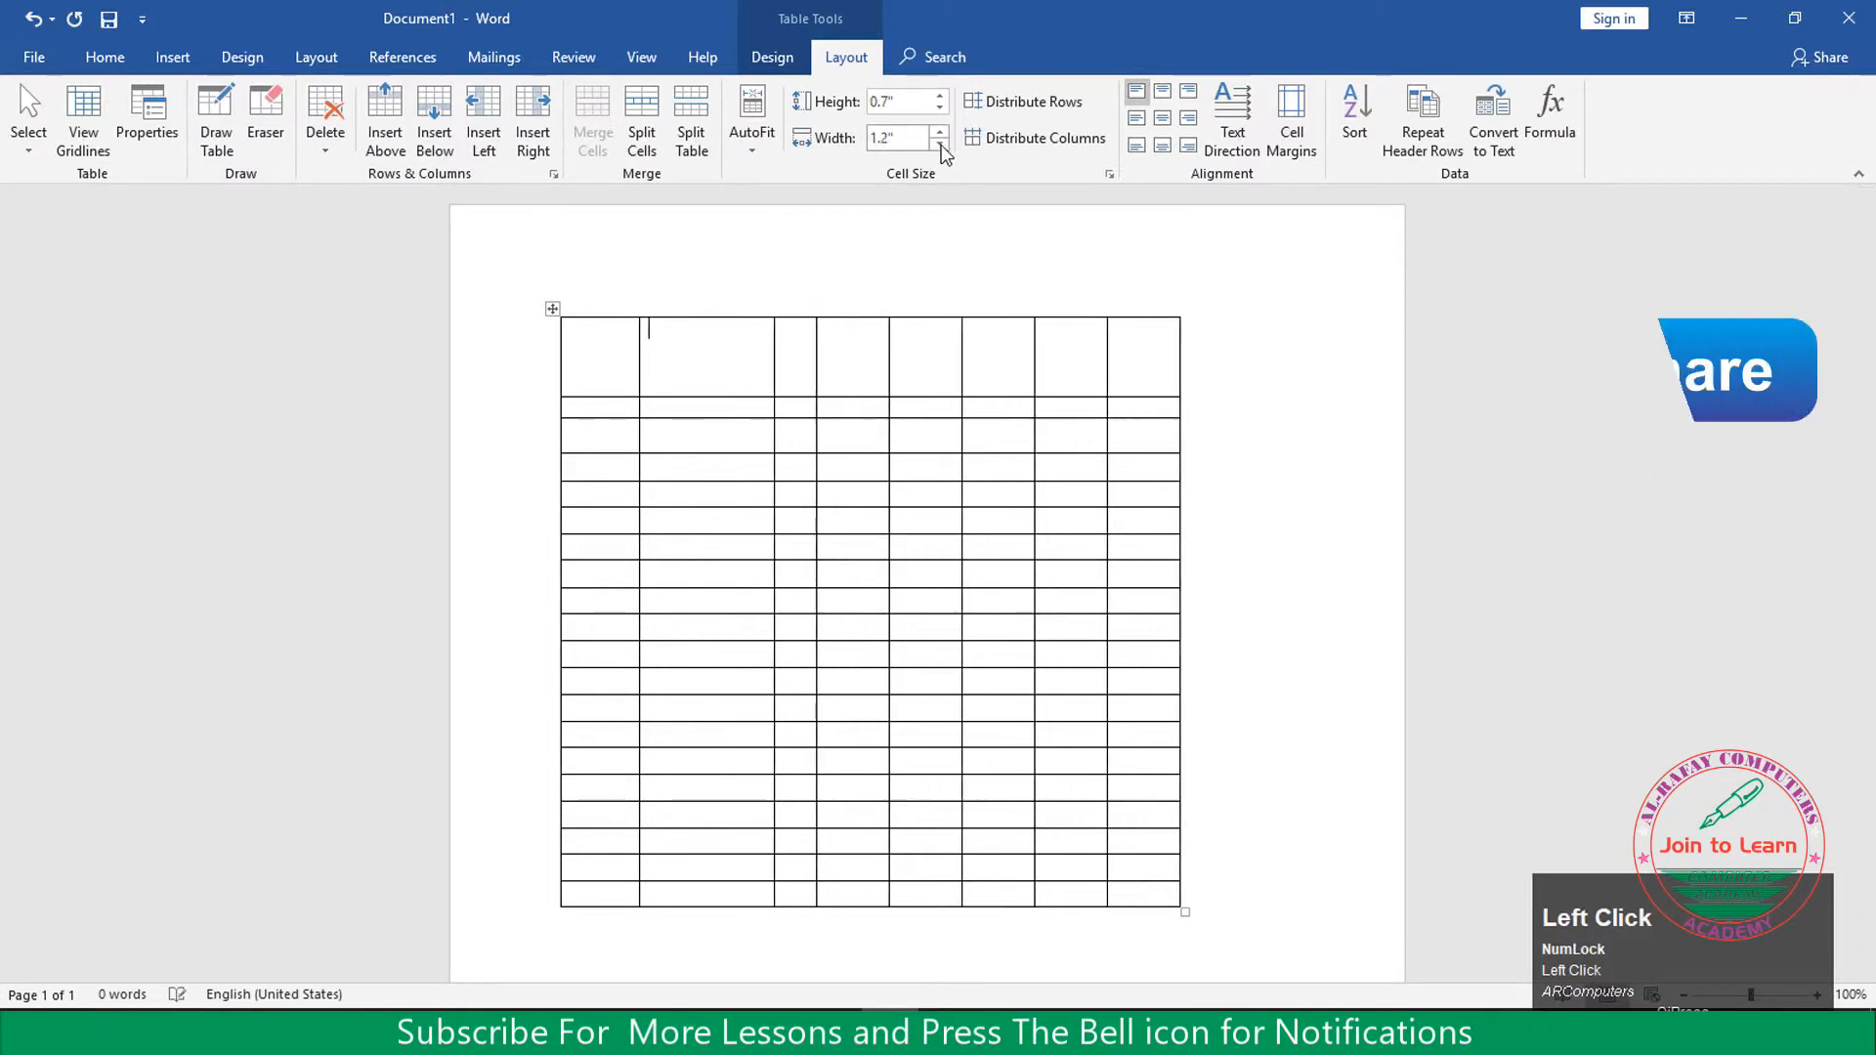
click(939, 145)
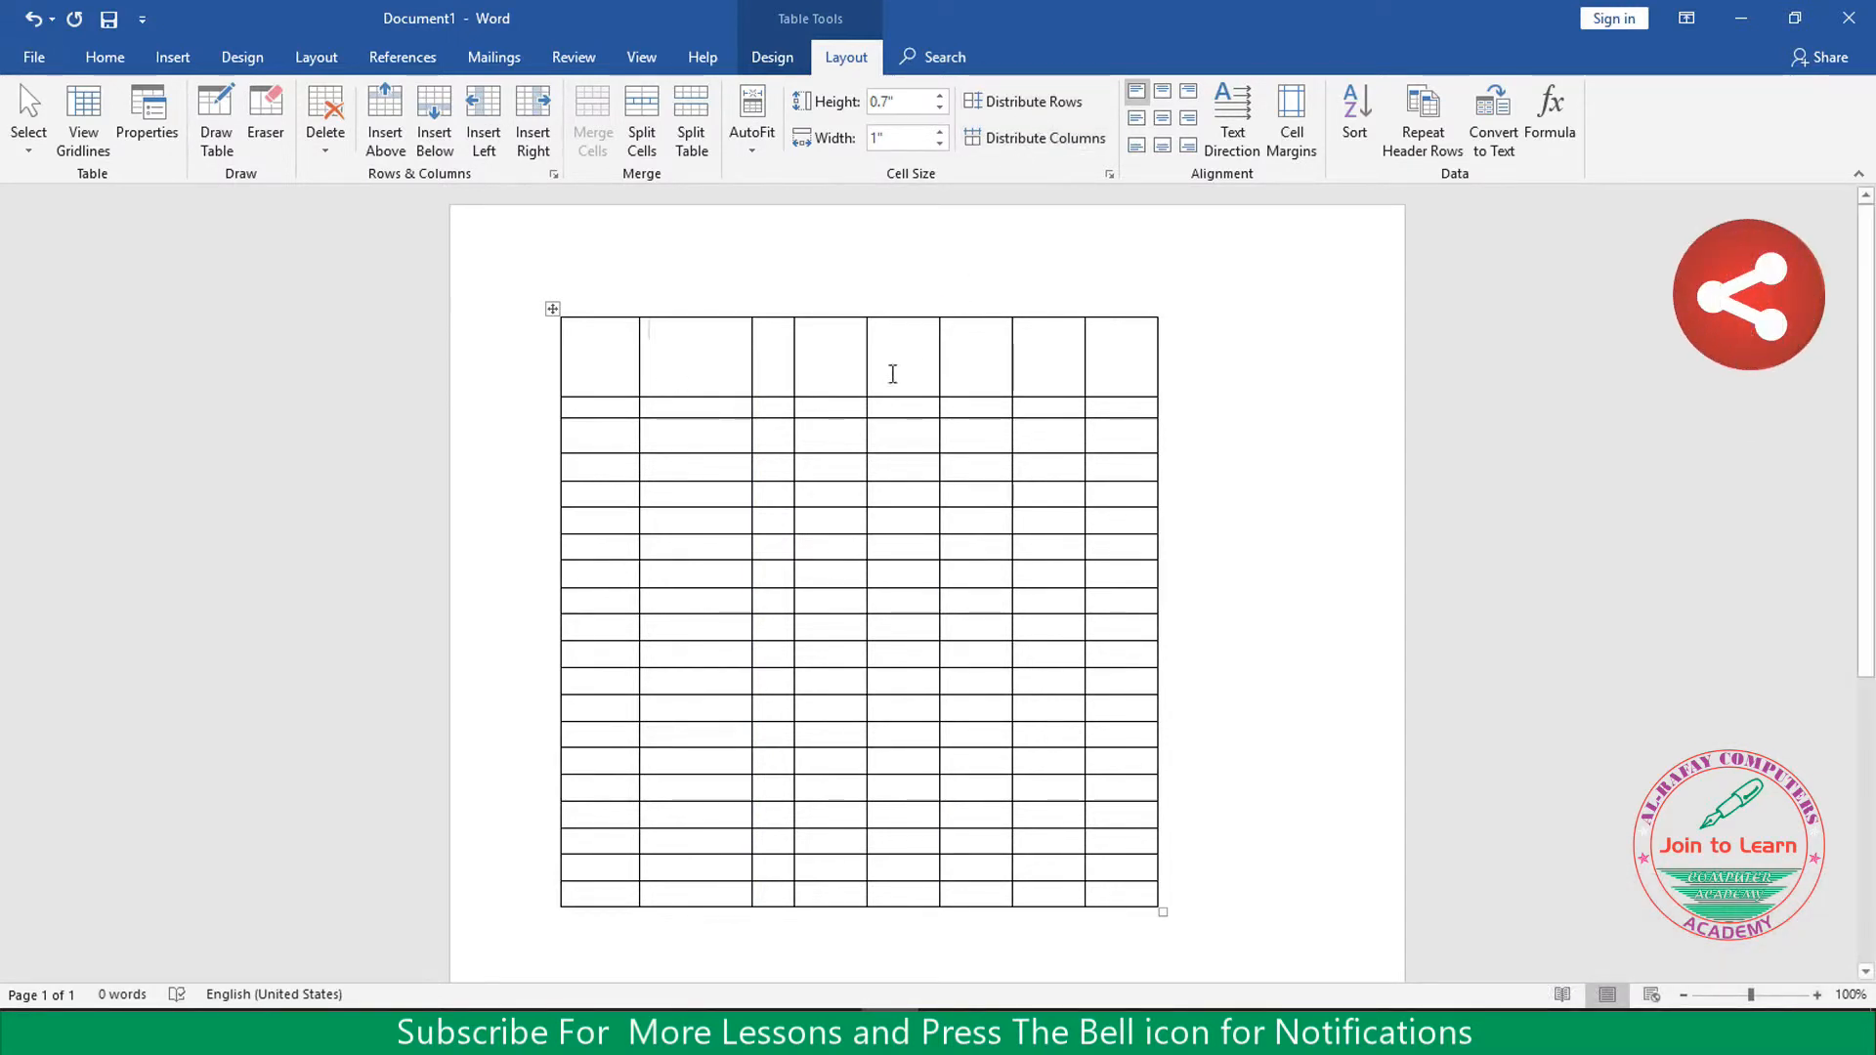
click(688, 376)
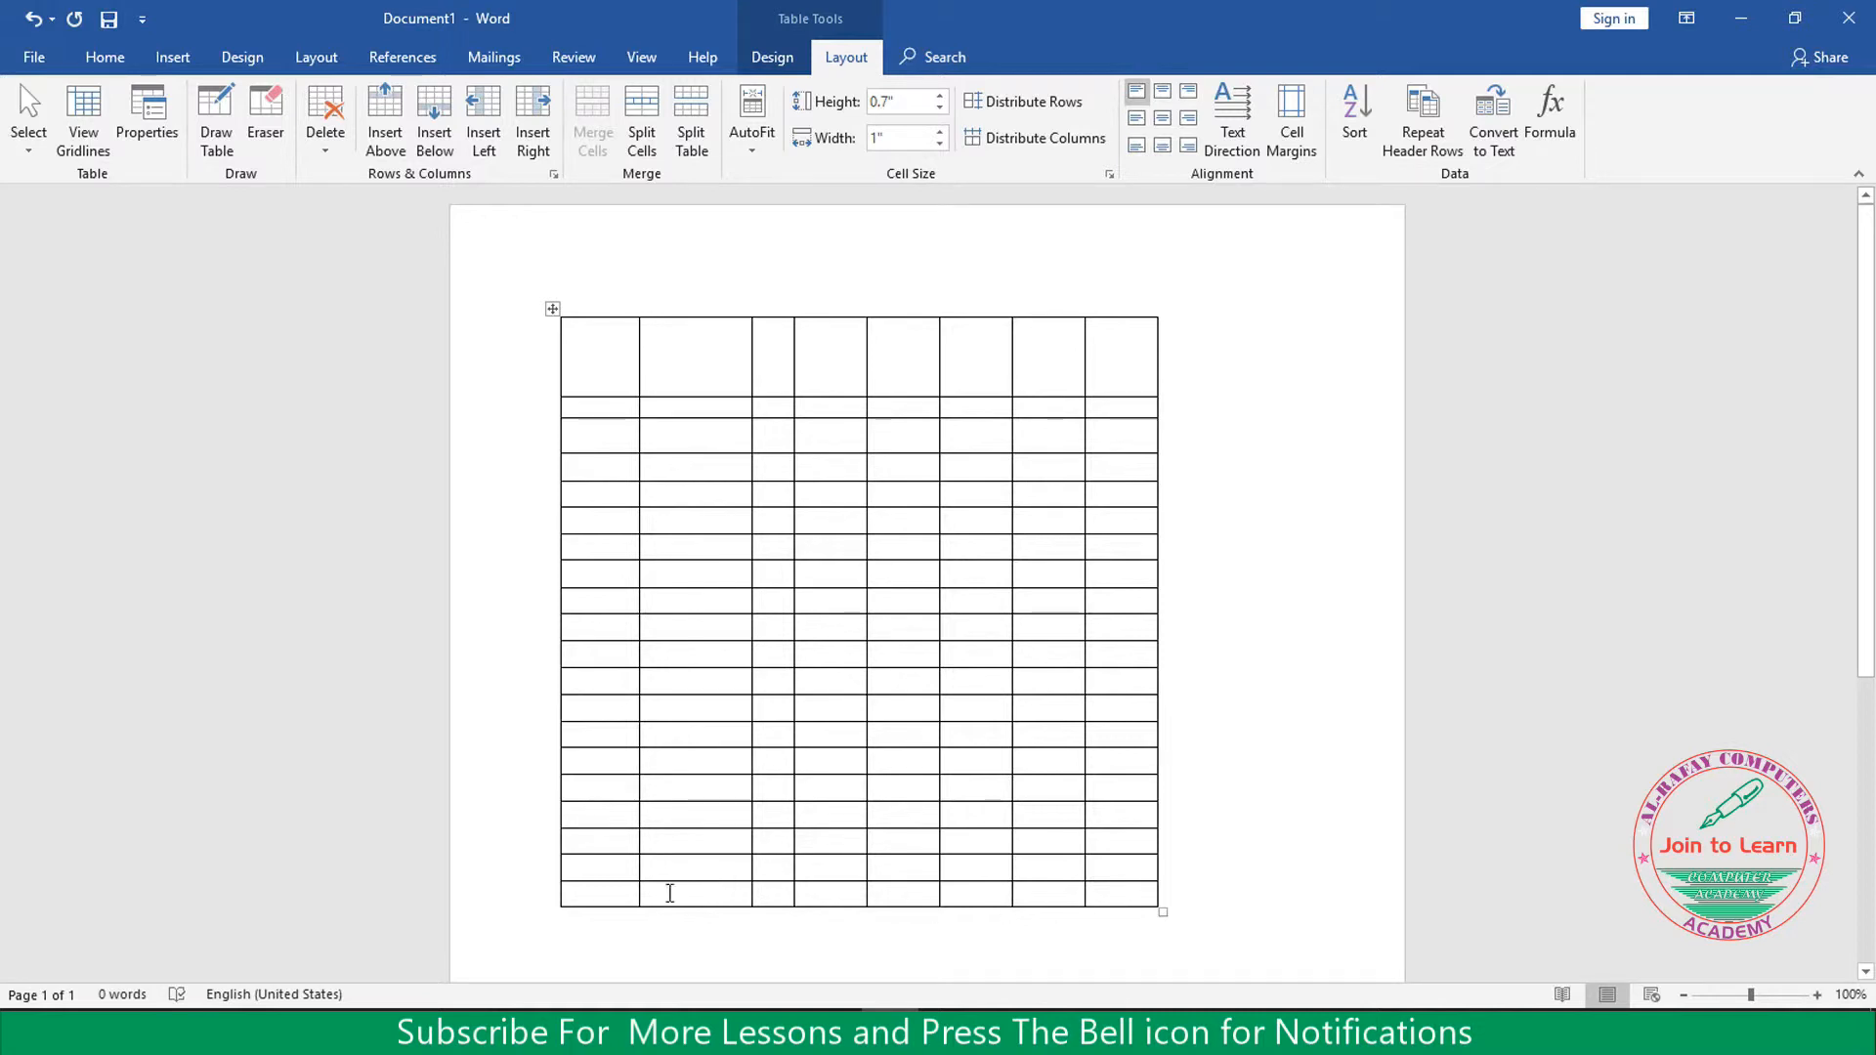
Add two new rows at the end of the table, continuing from its last cell
click(626, 895)
click(1131, 900)
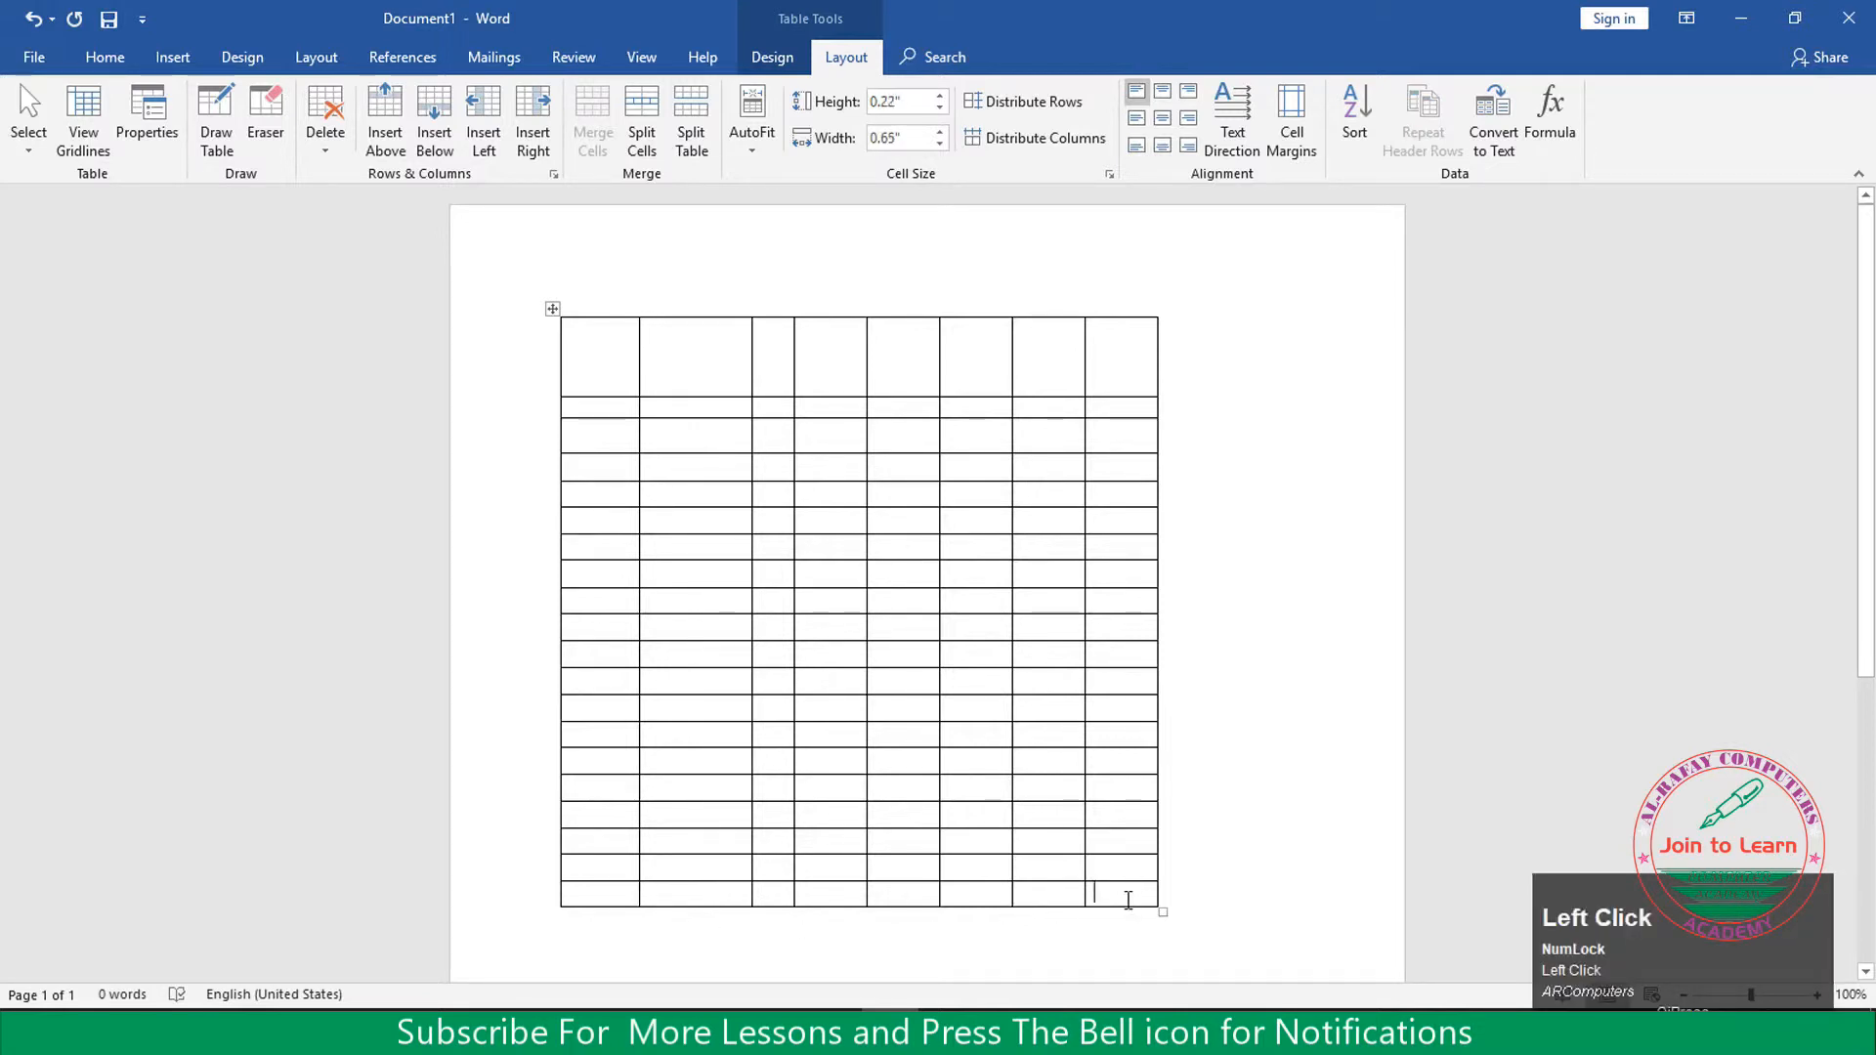
key(Tab)
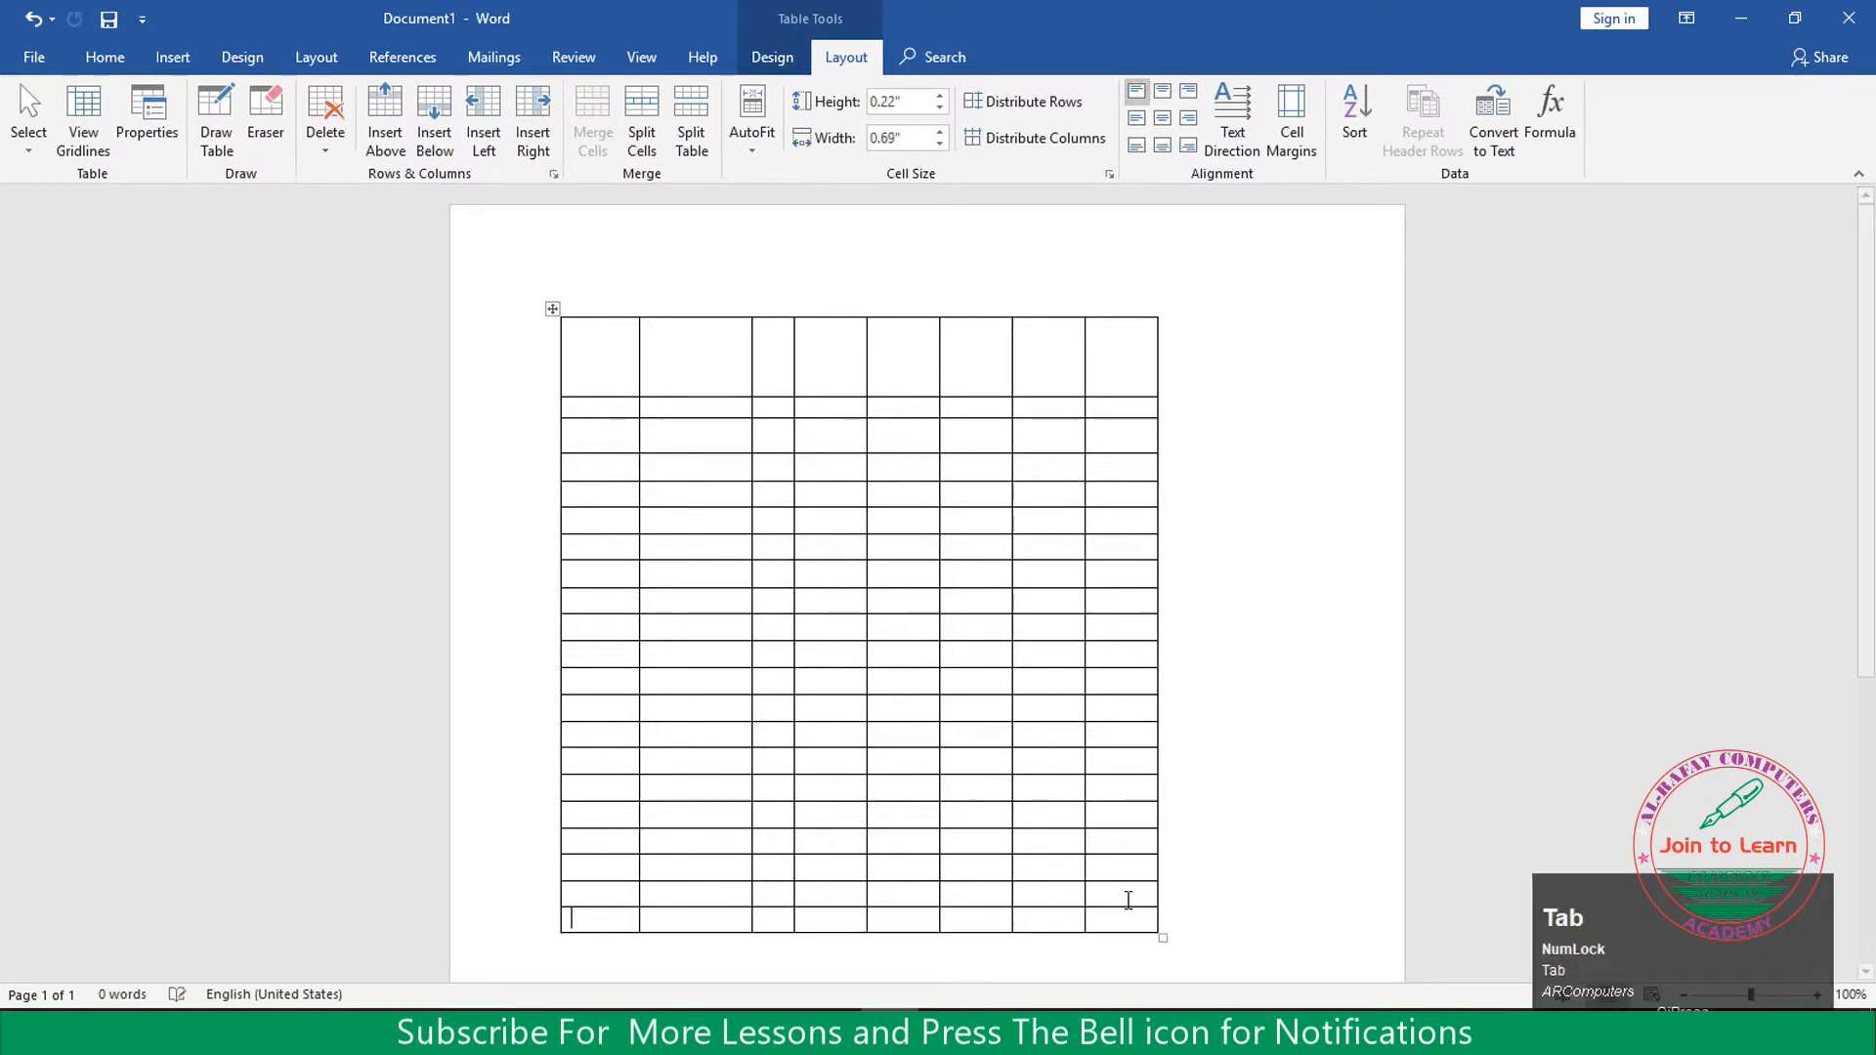
key(Tab)
key(Tab)
key(Tab)
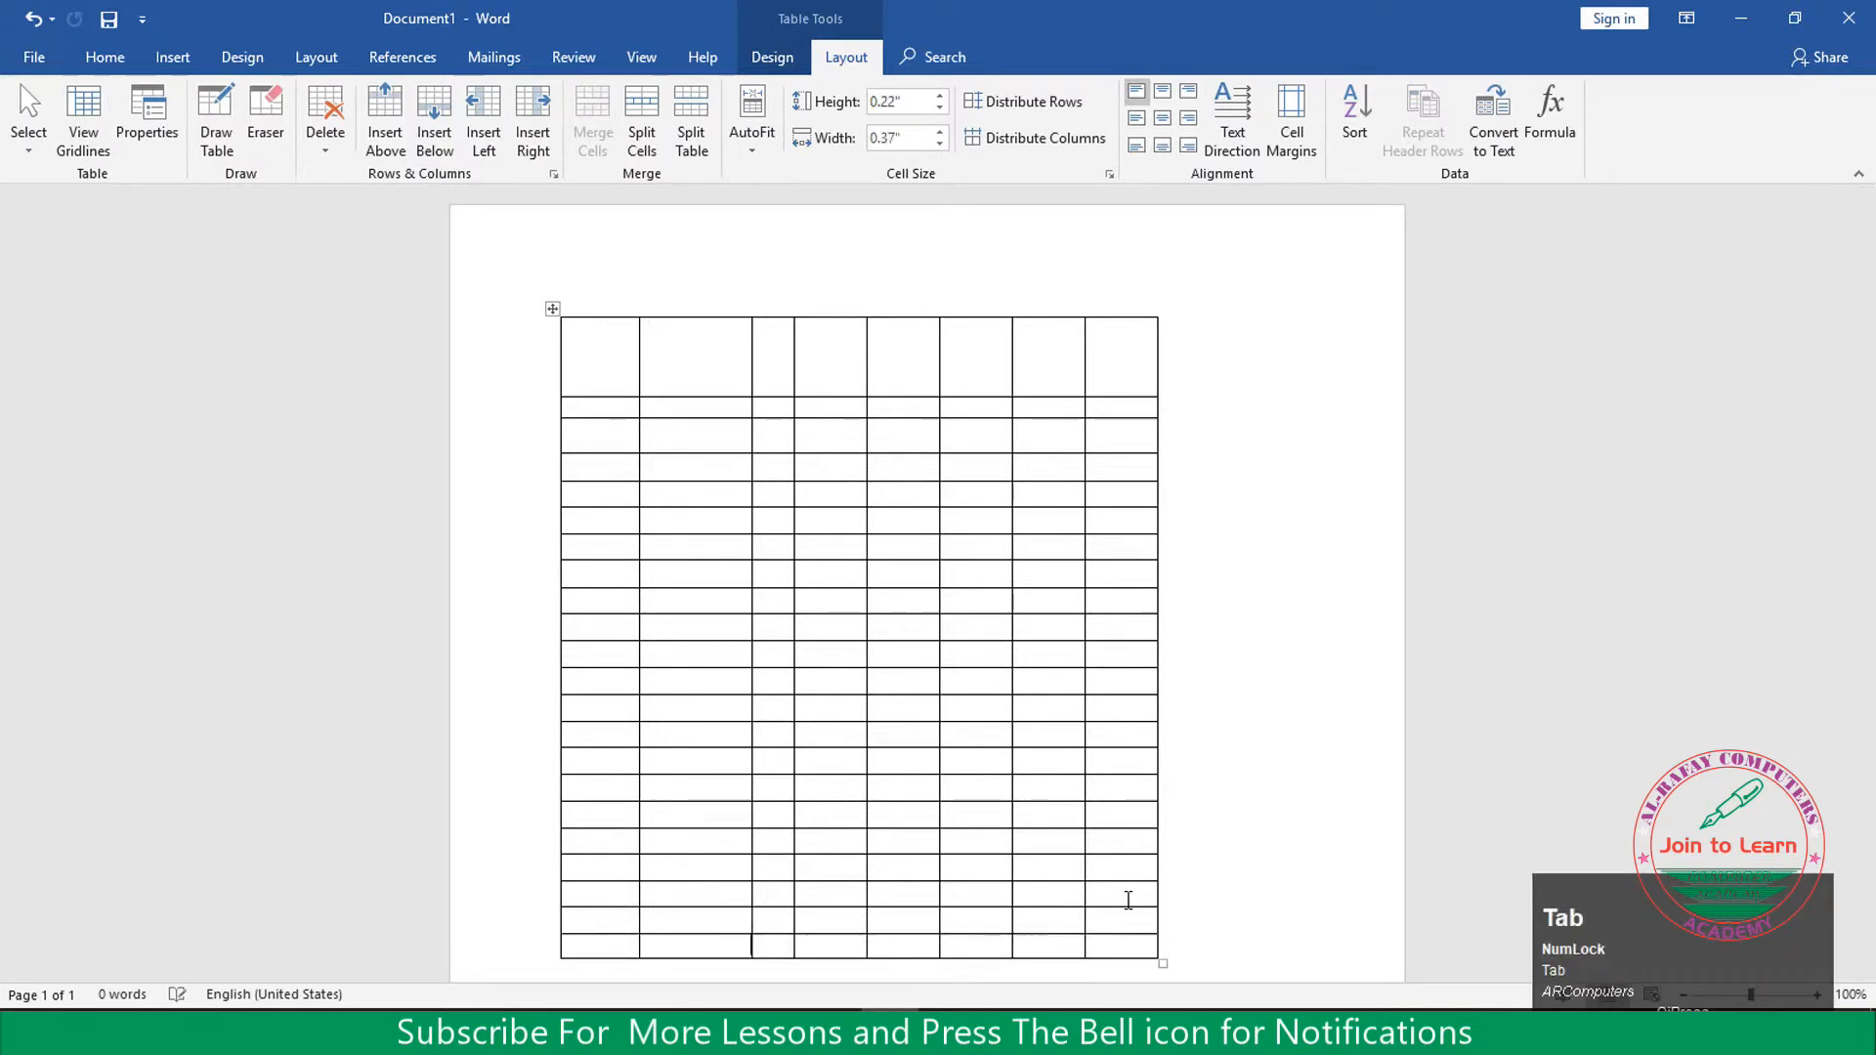
Add one more row at the end of the table, continuing from its last cell
key(Tab)
key(Tab)
key(Tab)
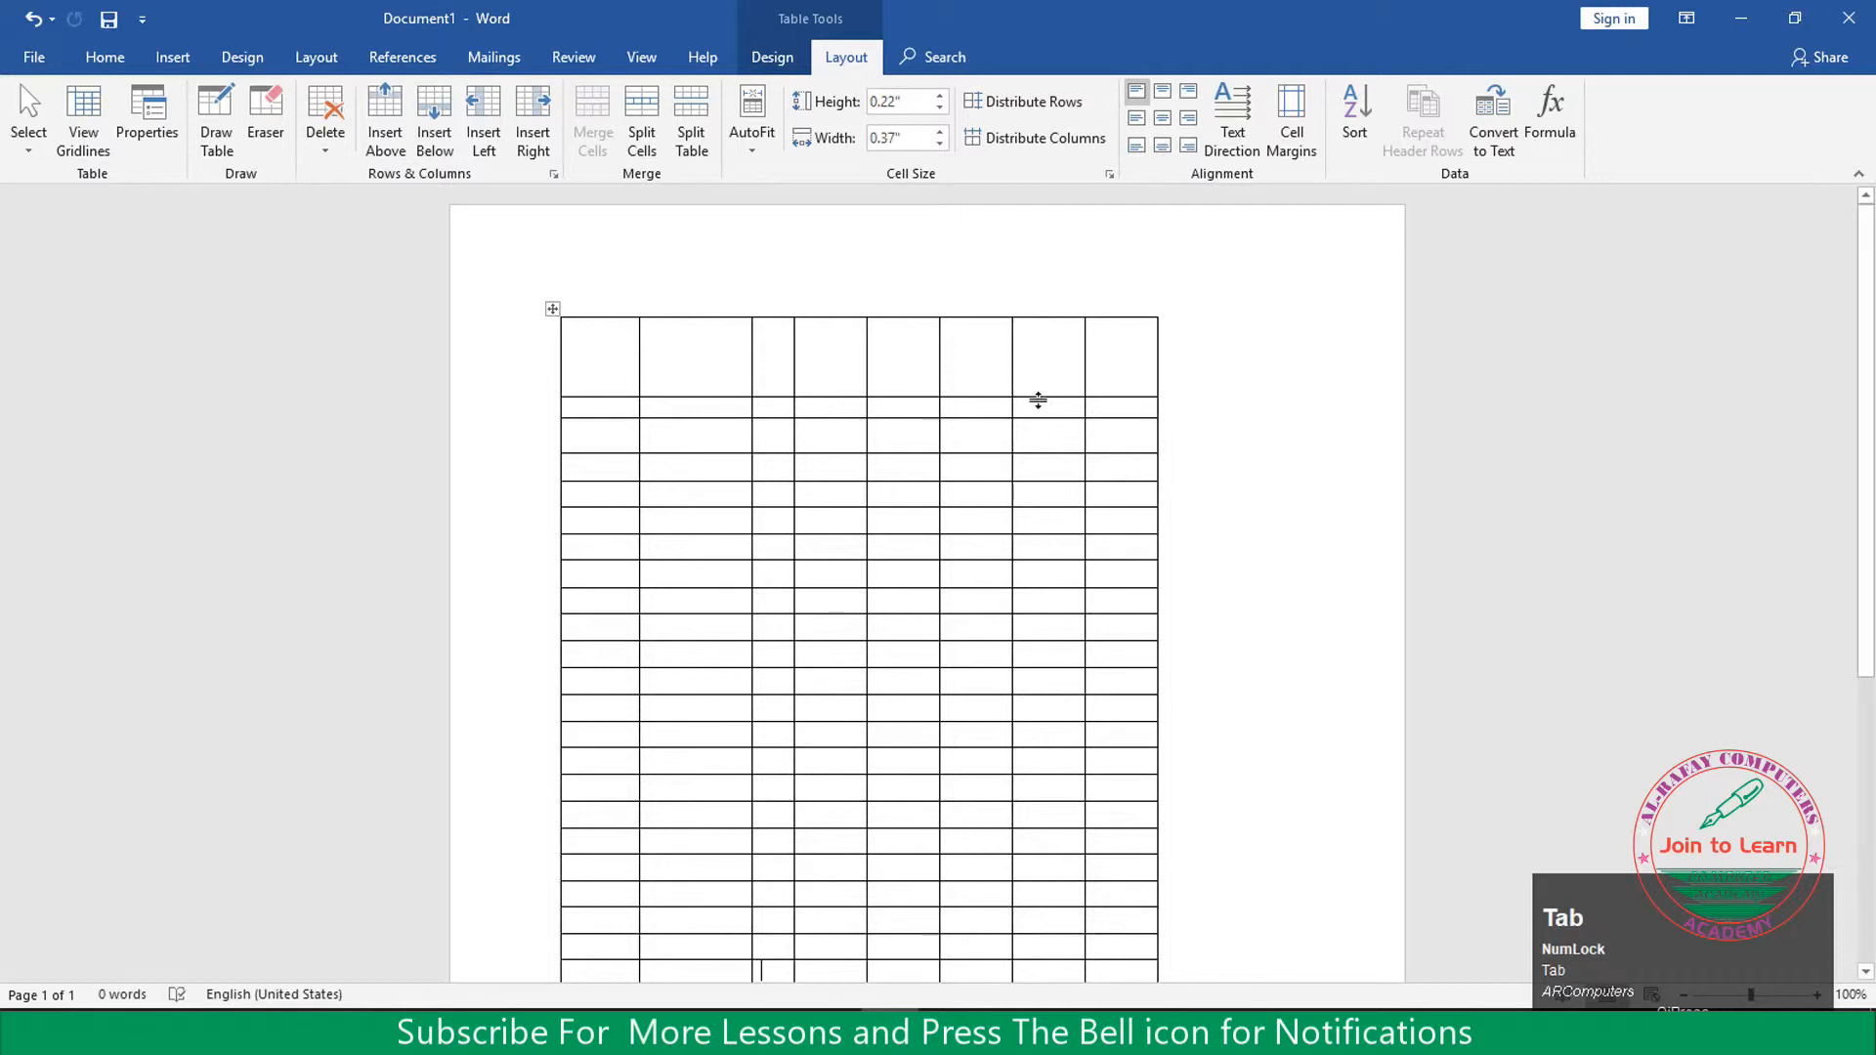
Enter 5 in a second-column cell around the middle of the table and 7 in the cell directly below it
scroll(1105, 809, down, 3)
click(651, 513)
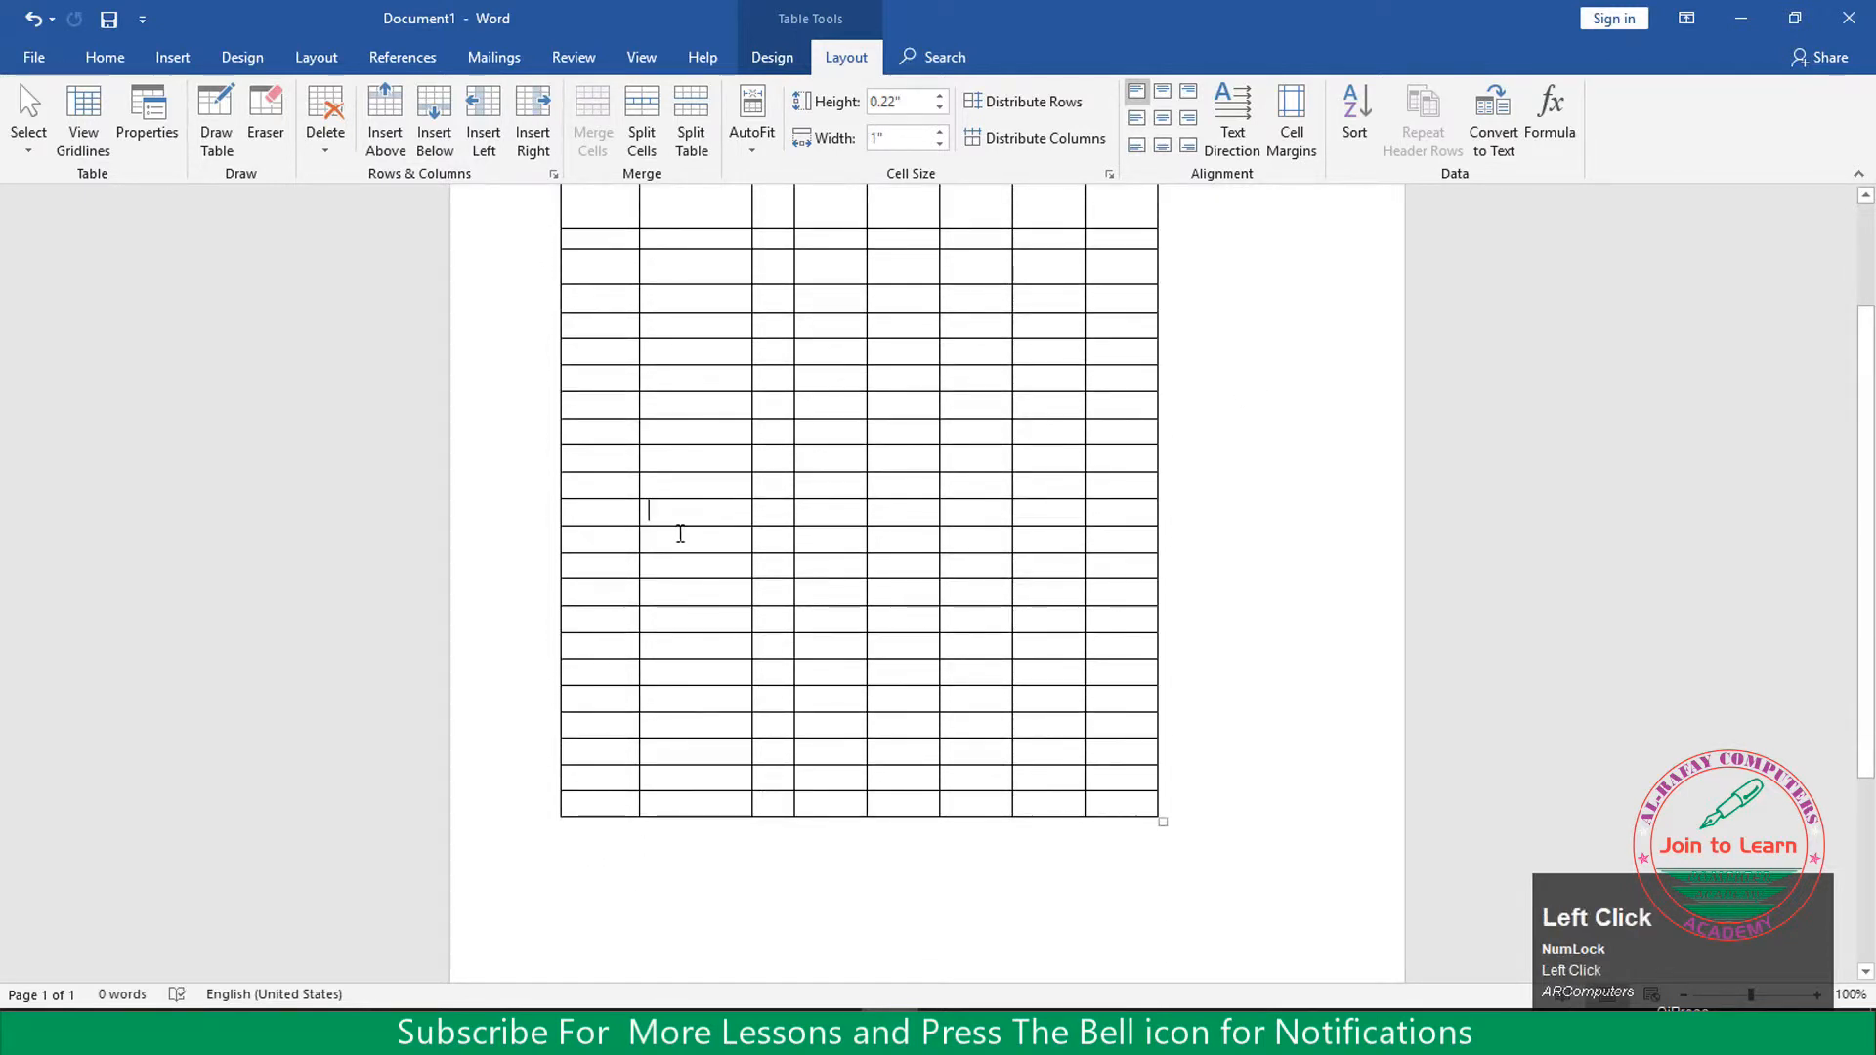
text(5)
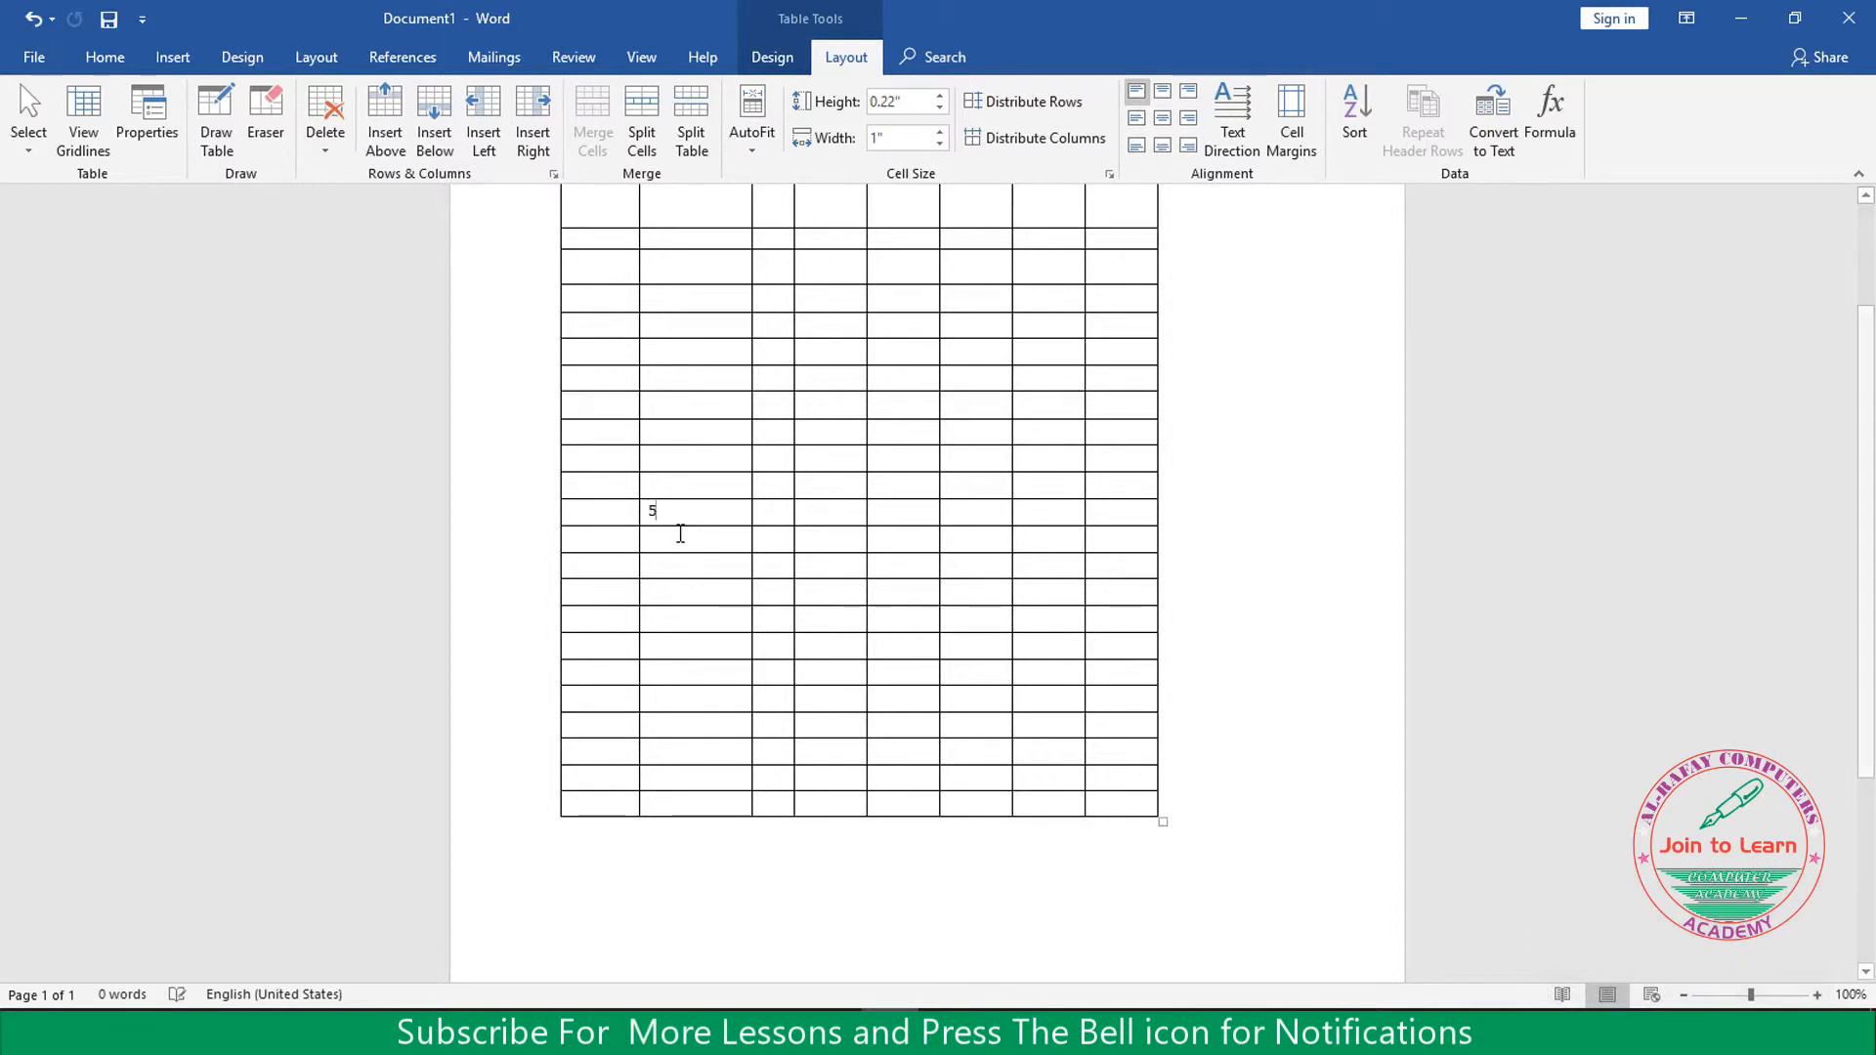
click(673, 540)
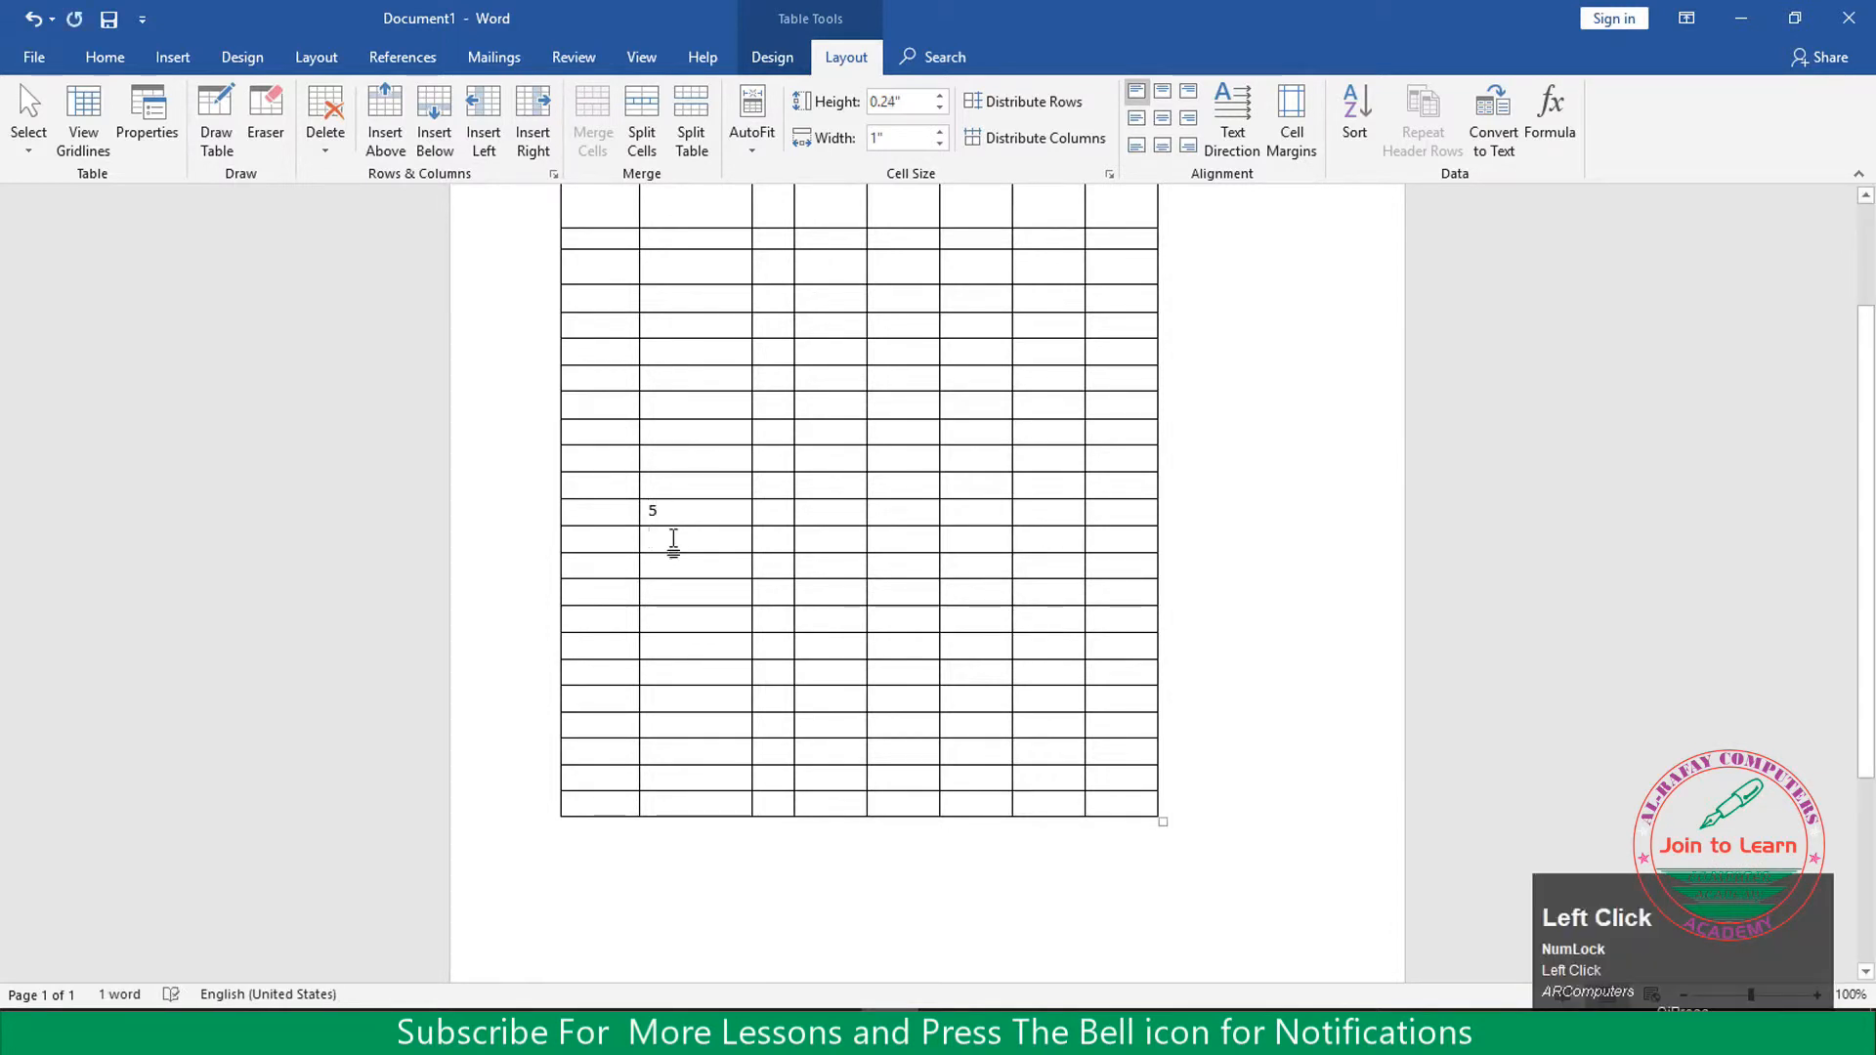
text(7)
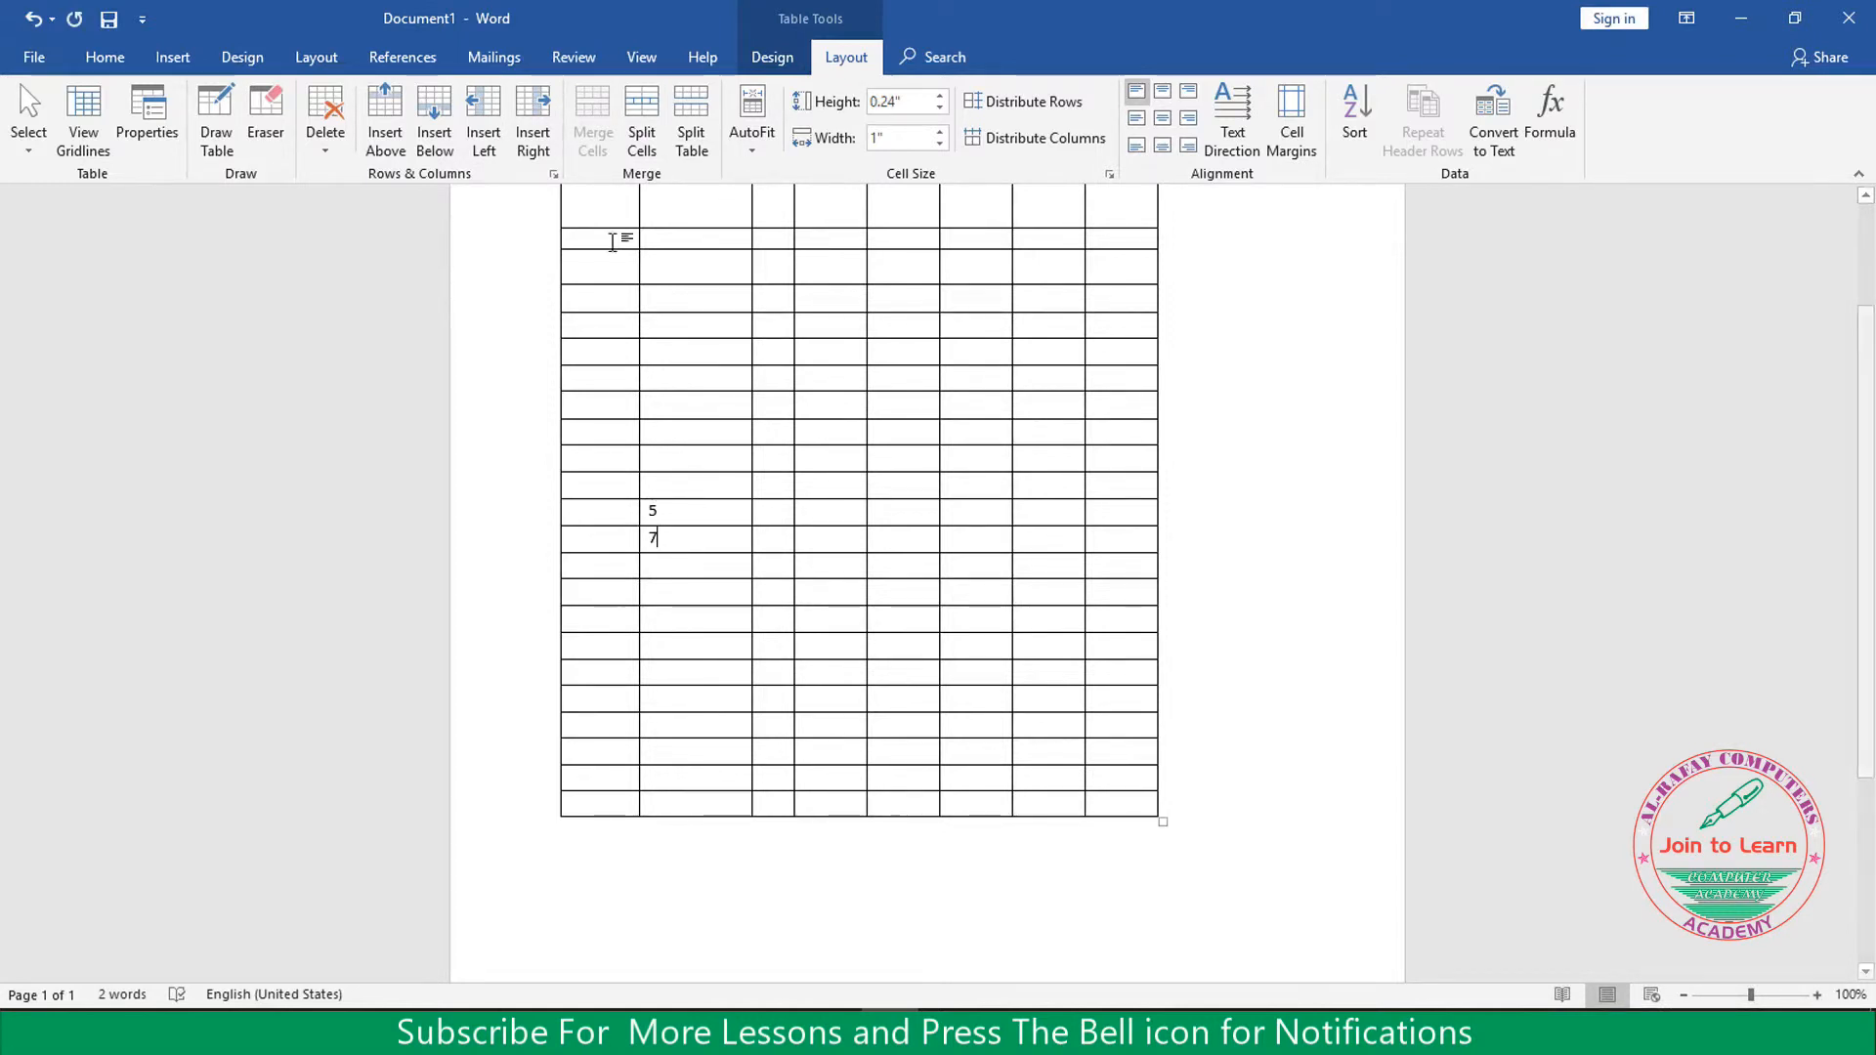
Insert a row above the row containing 7 and enter 6 in its second-column cell
scroll(797, 323, up, 3)
scroll(792, 583, down, 2)
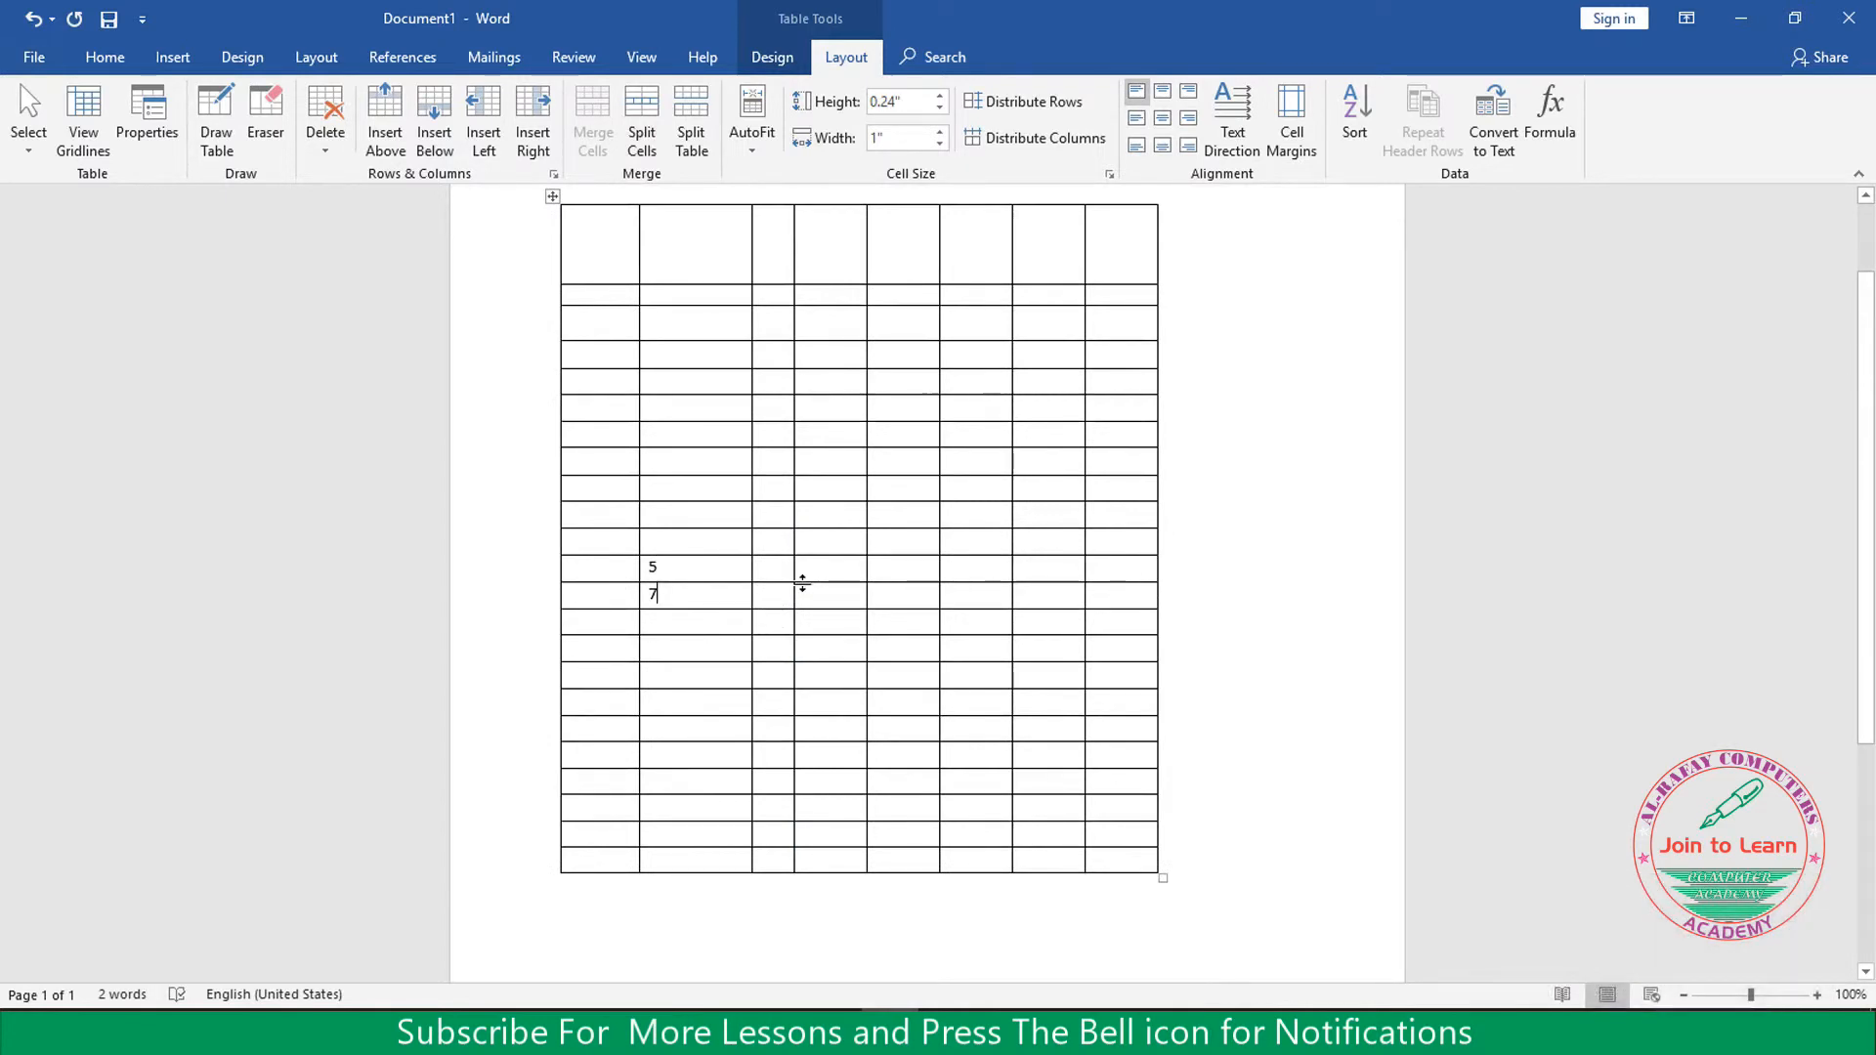
click(674, 569)
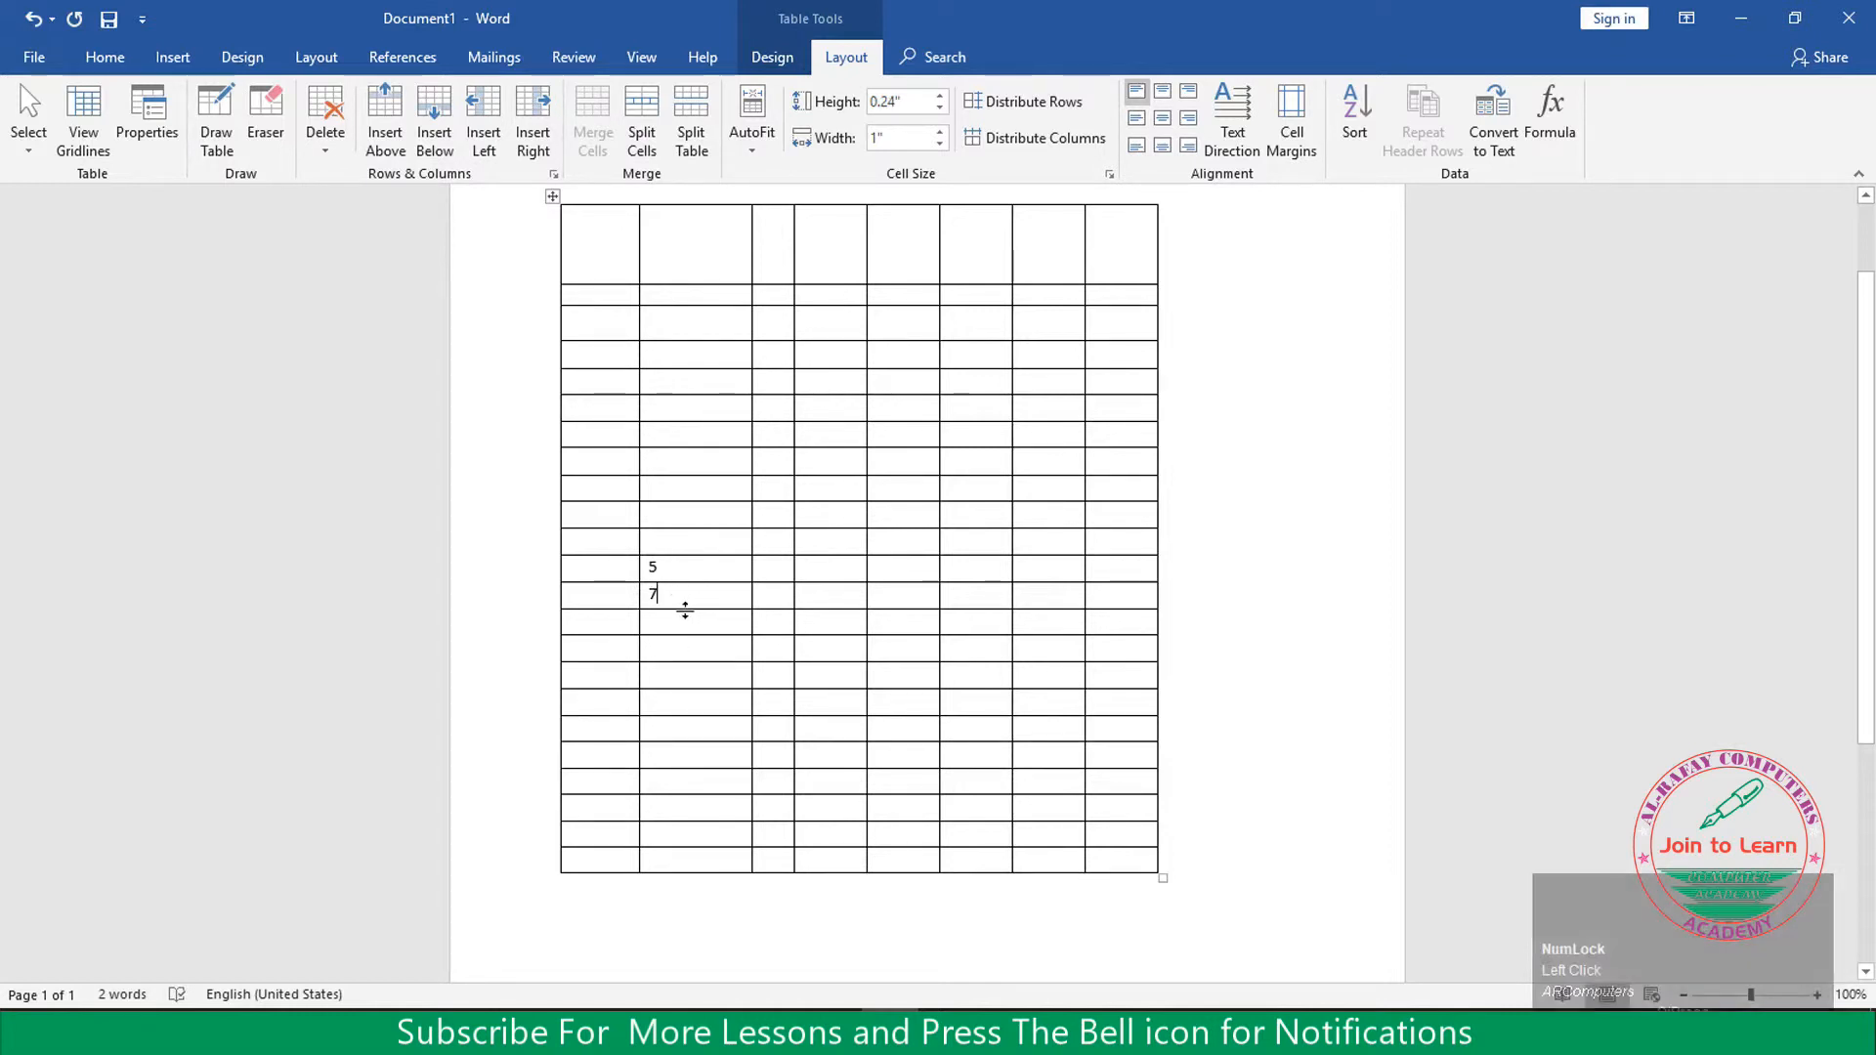
key(ctrl)
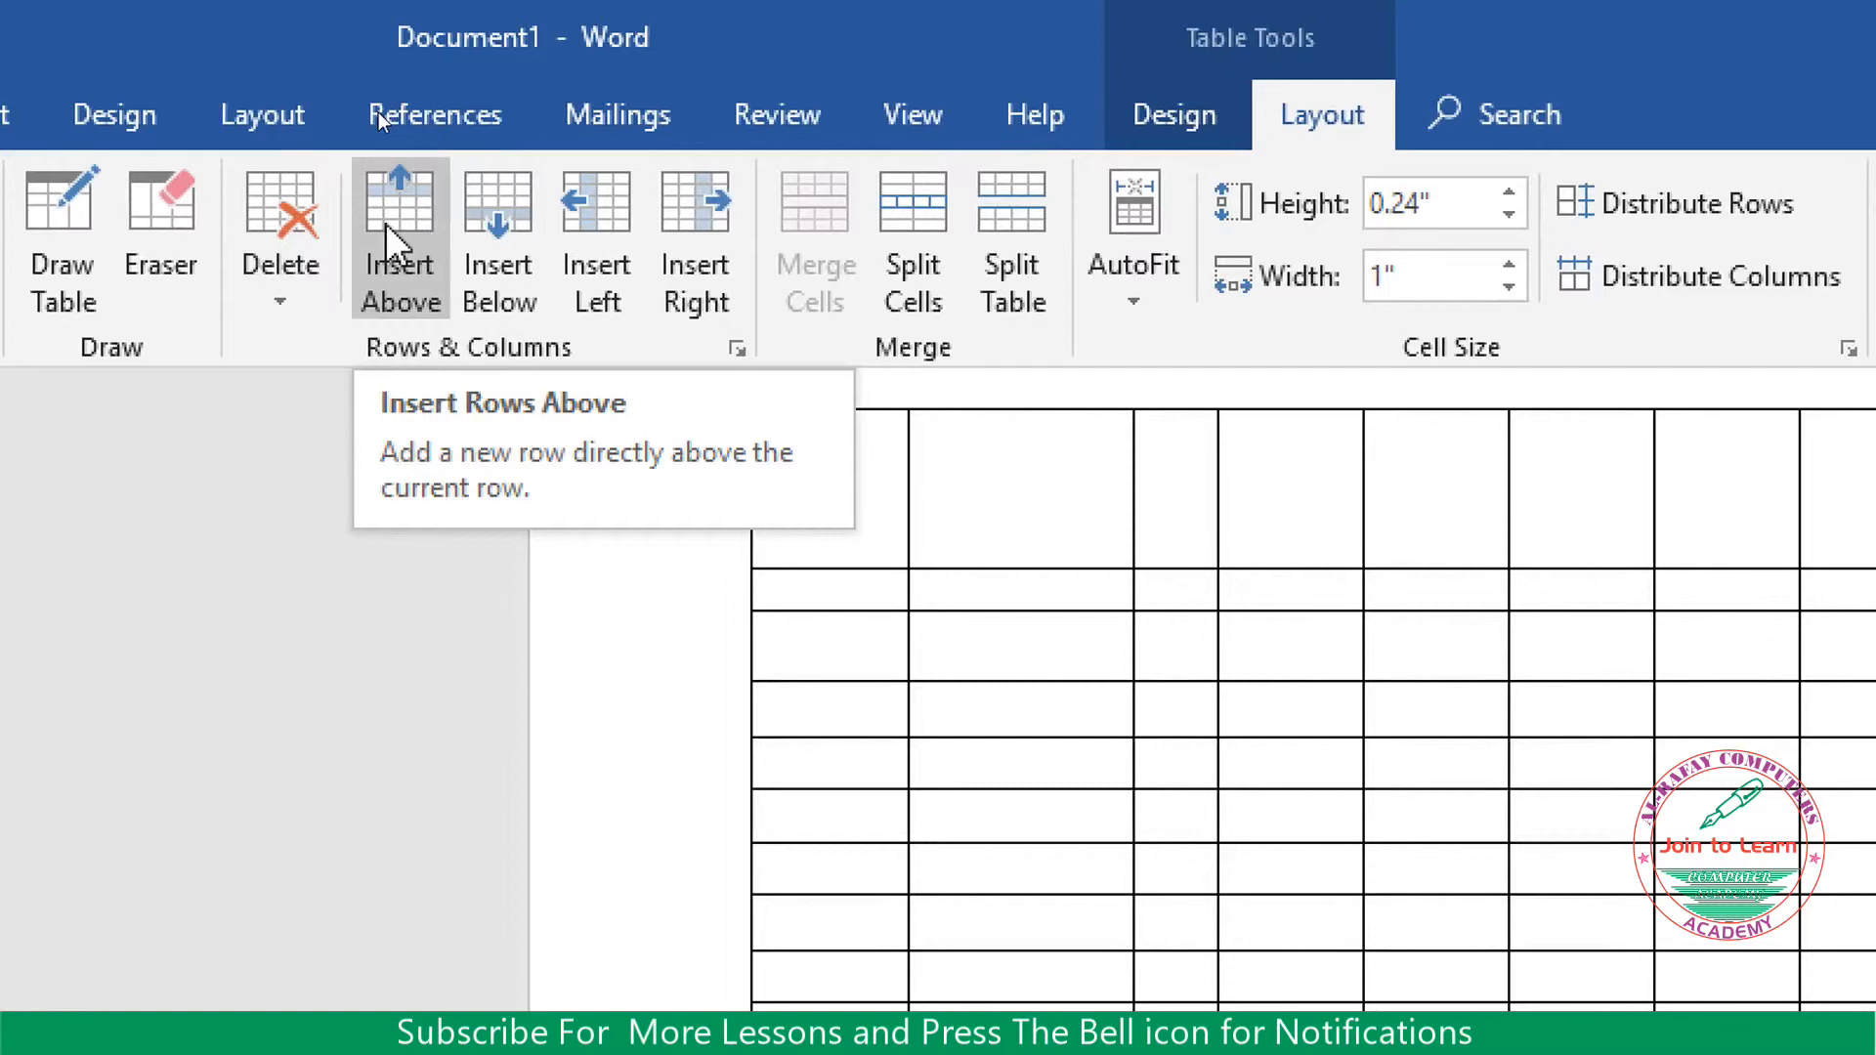
key(ctrl+4)
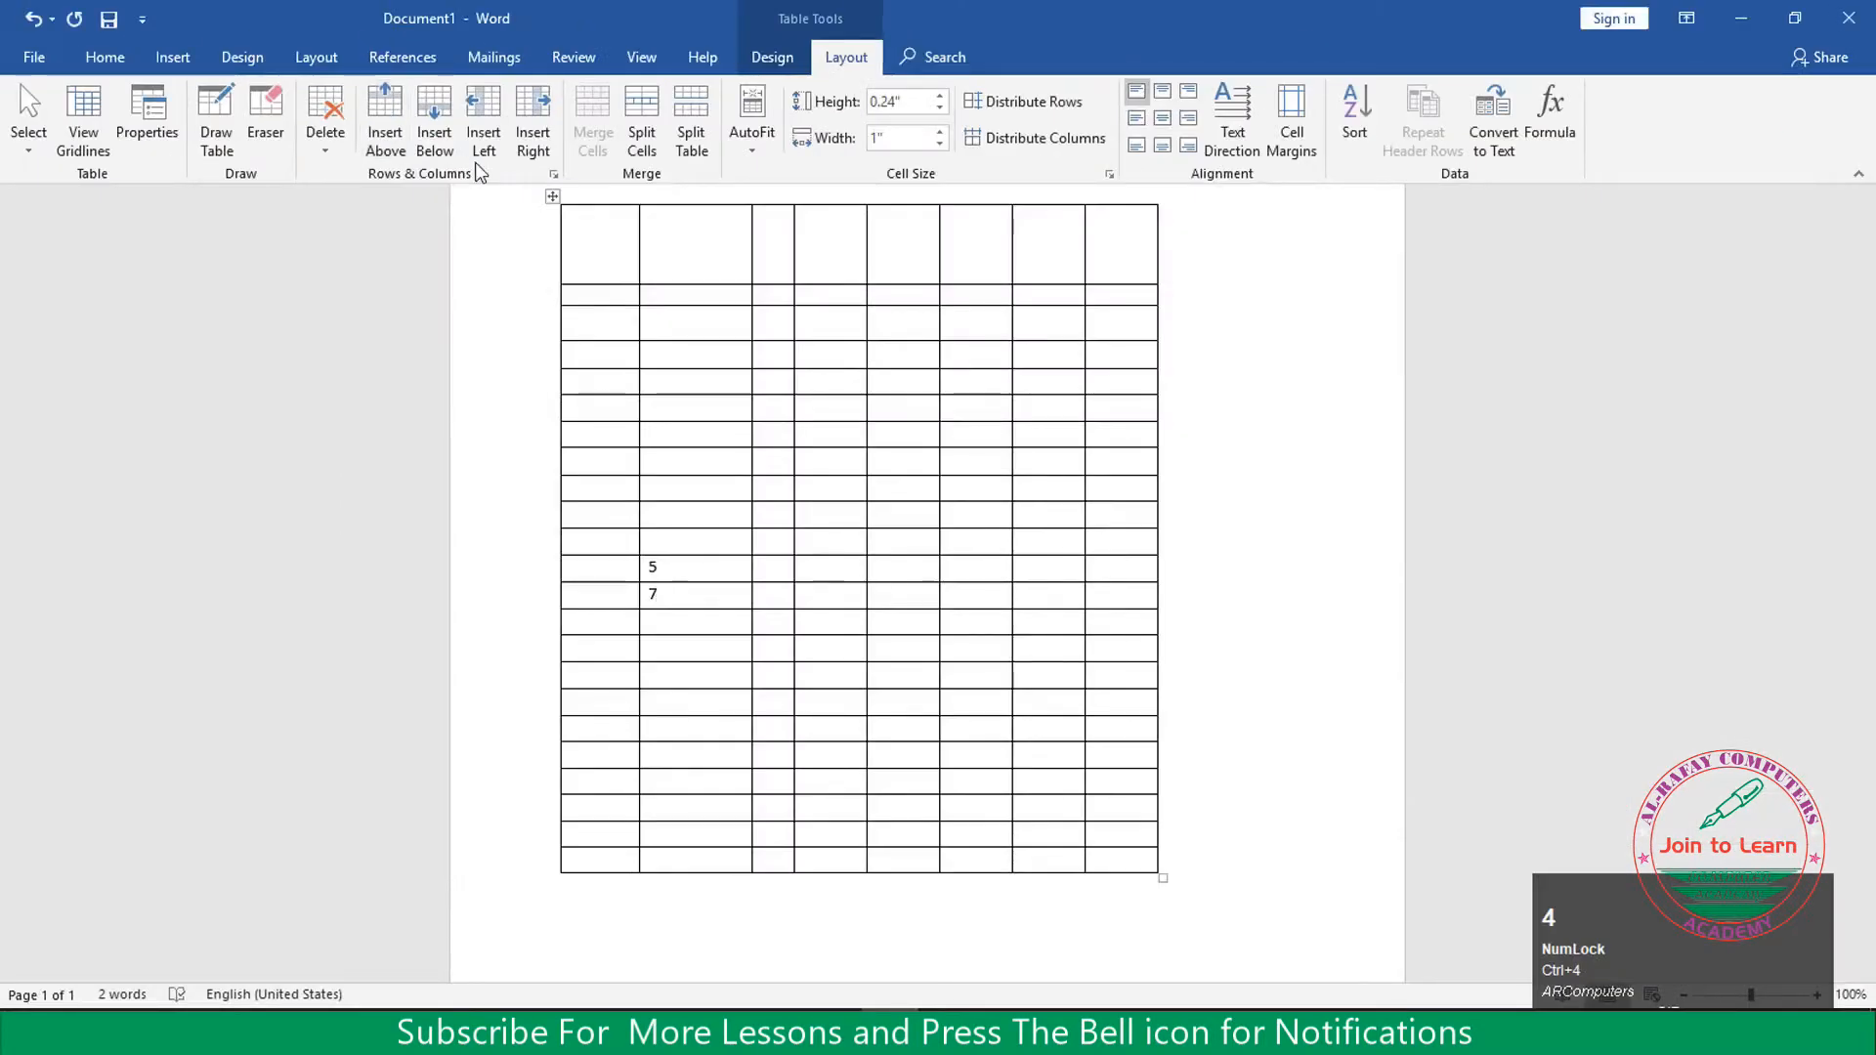
click(668, 594)
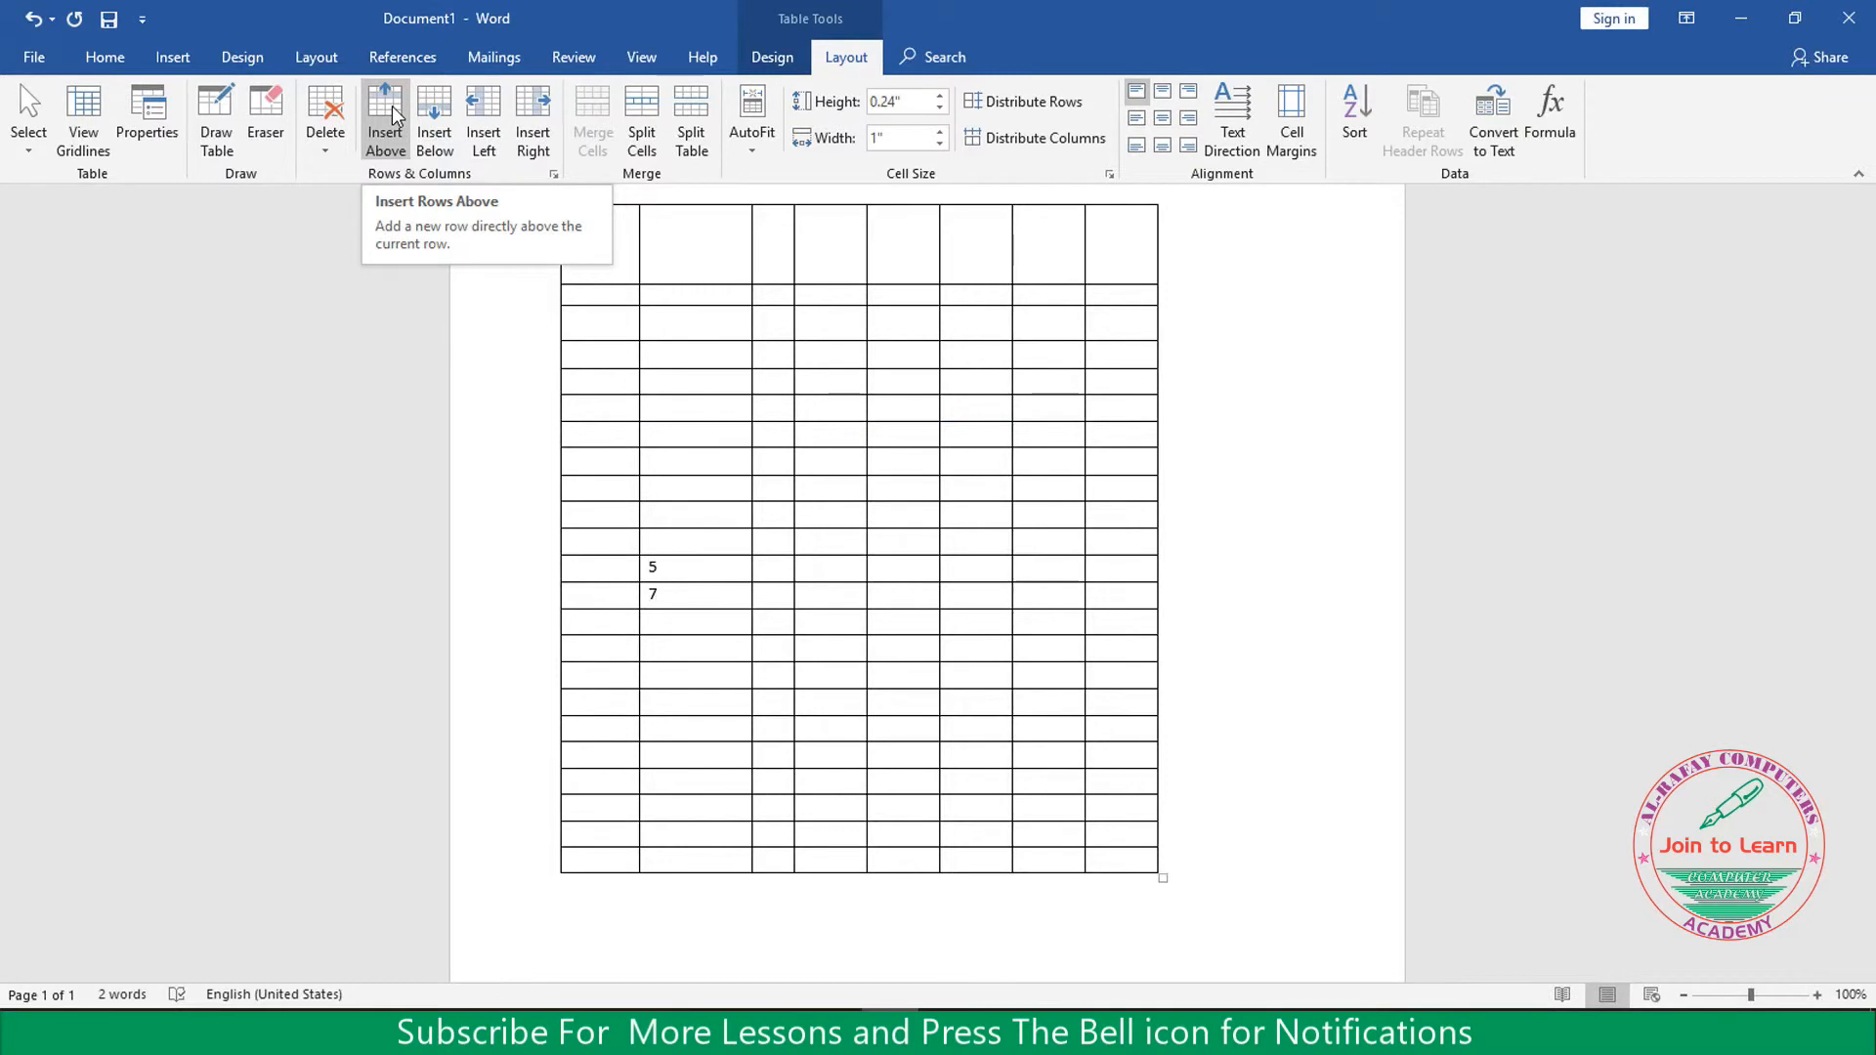
click(387, 119)
click(687, 598)
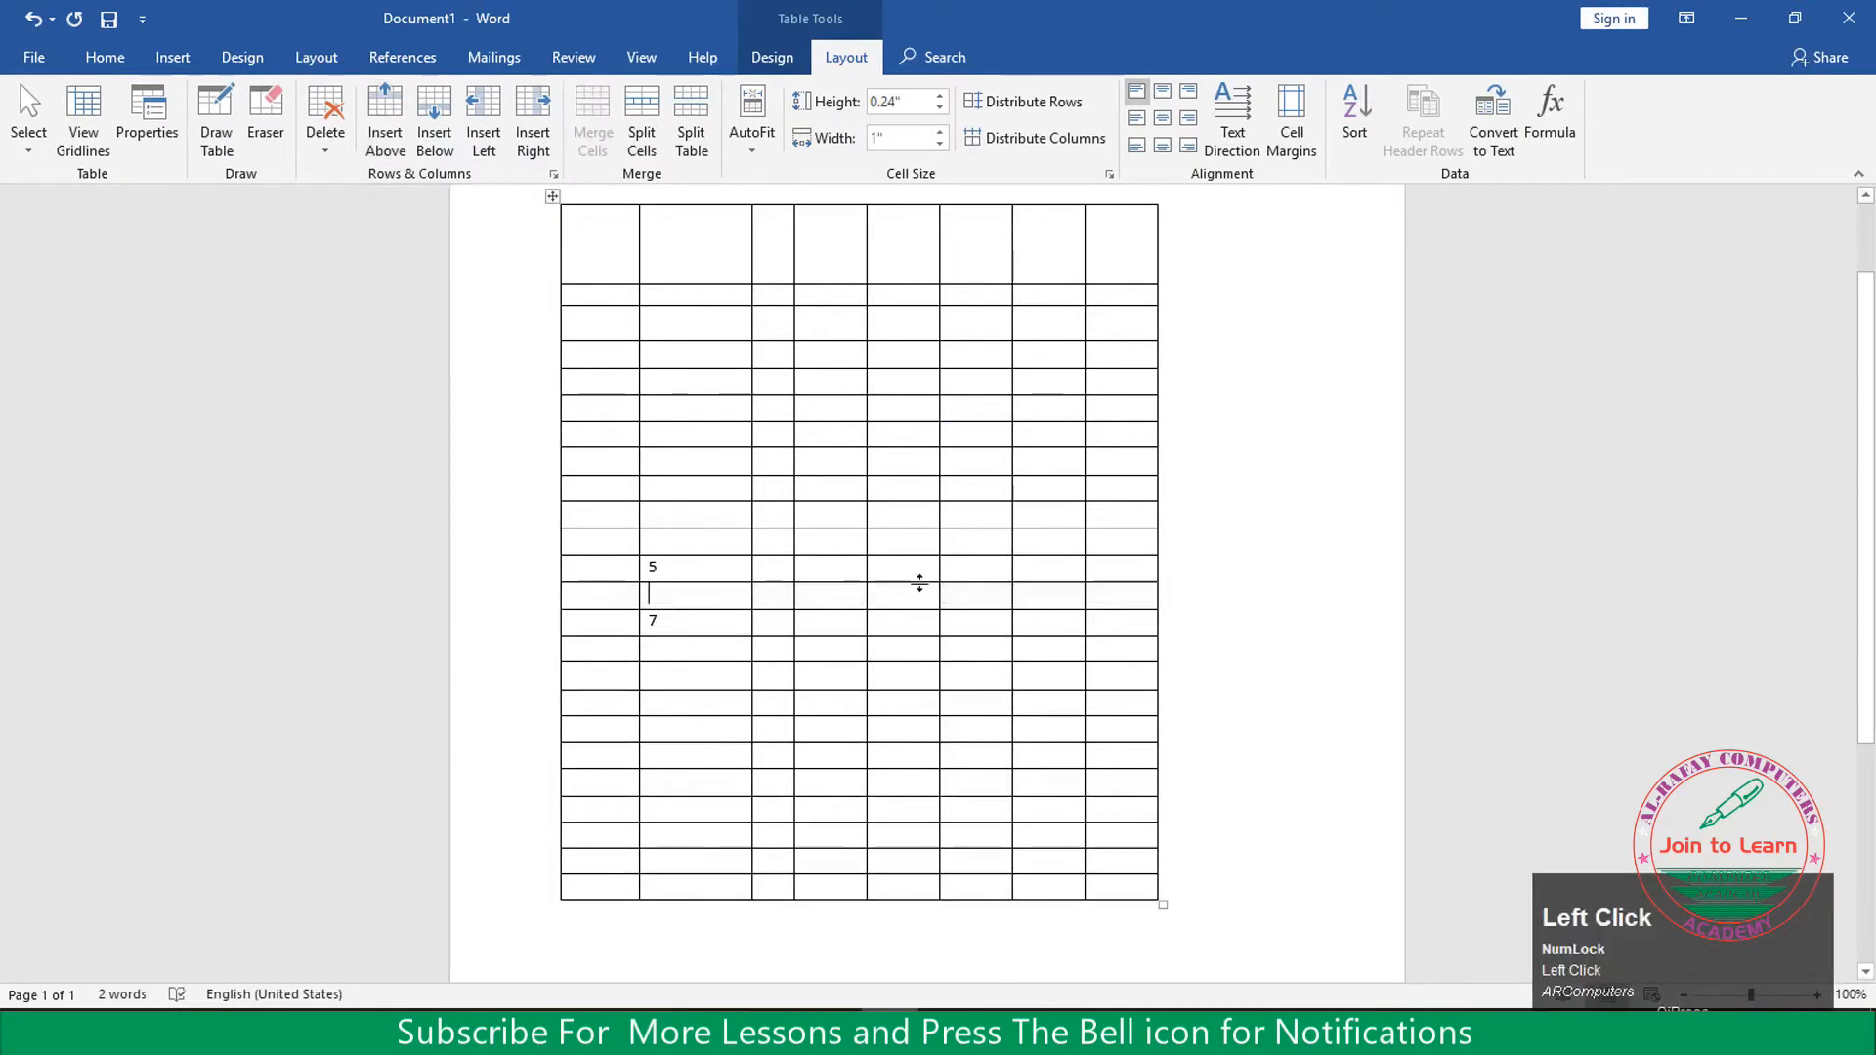
text(6)
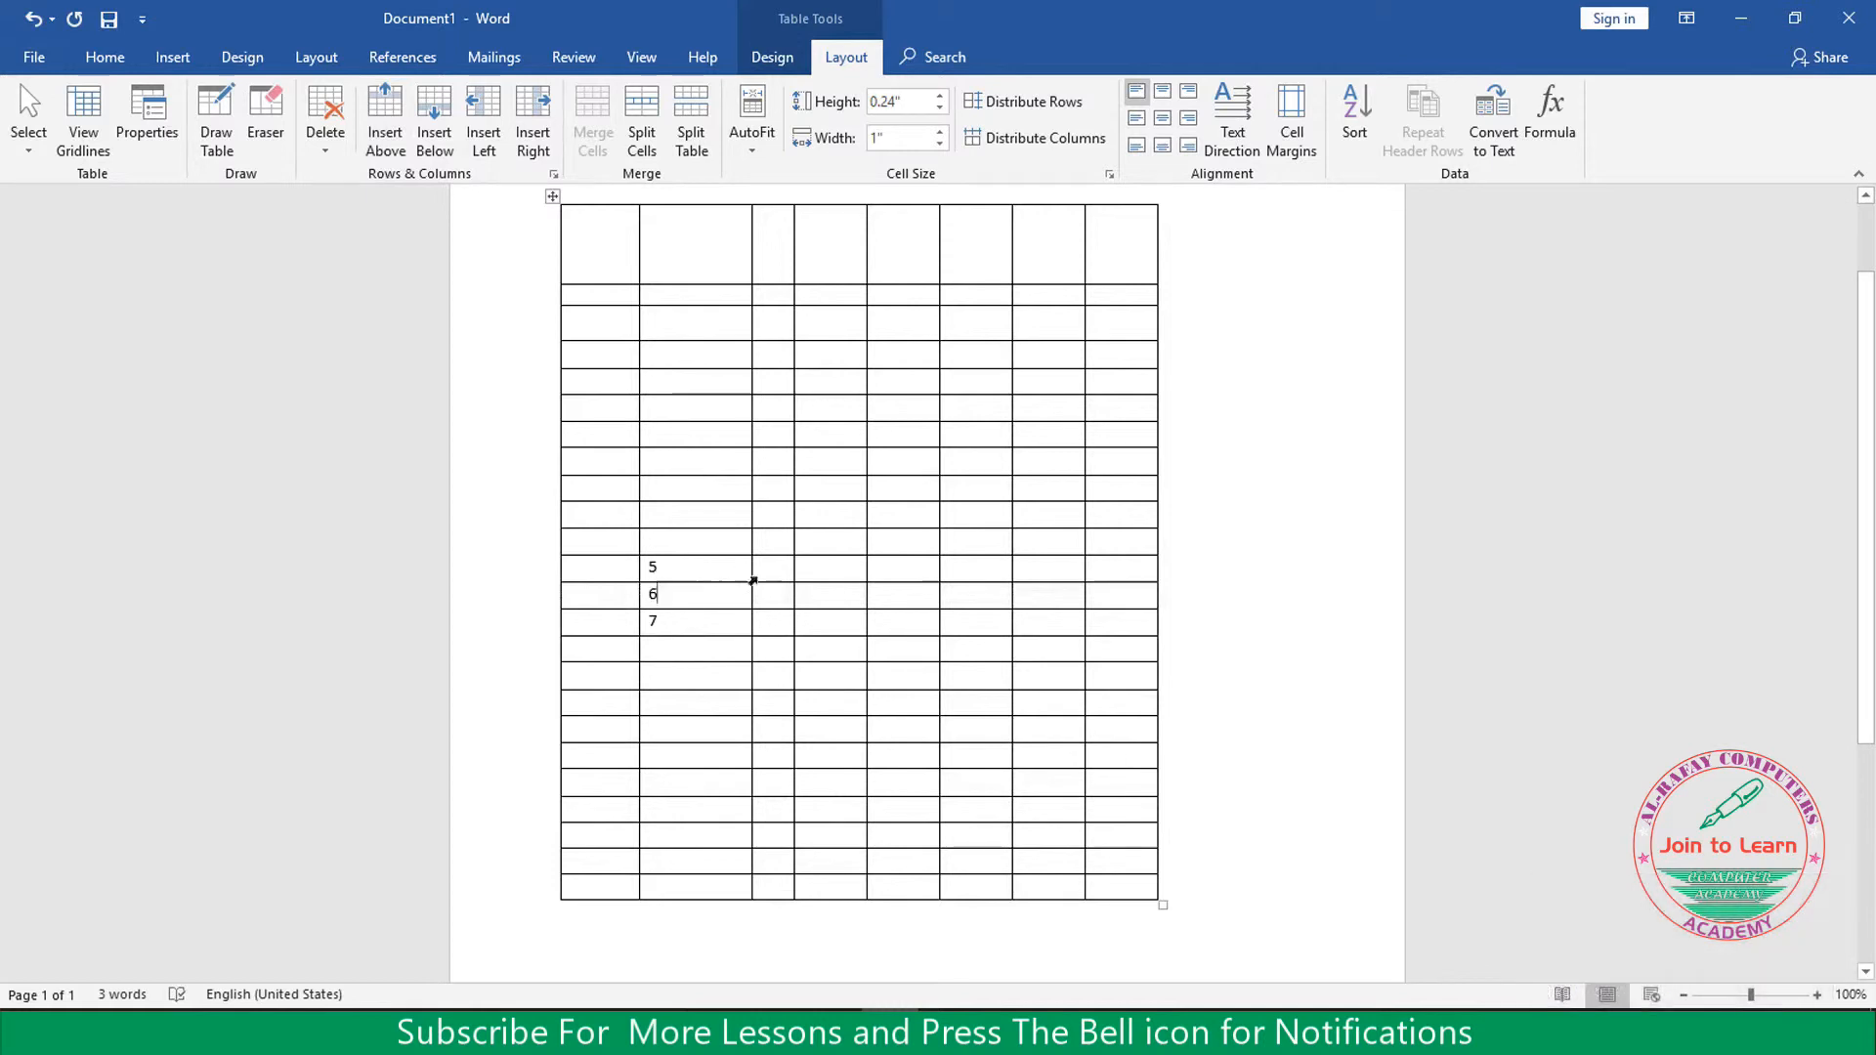
Enter 7 in the third-column cell beside the 5, and insert a new column between these two cells
click(769, 568)
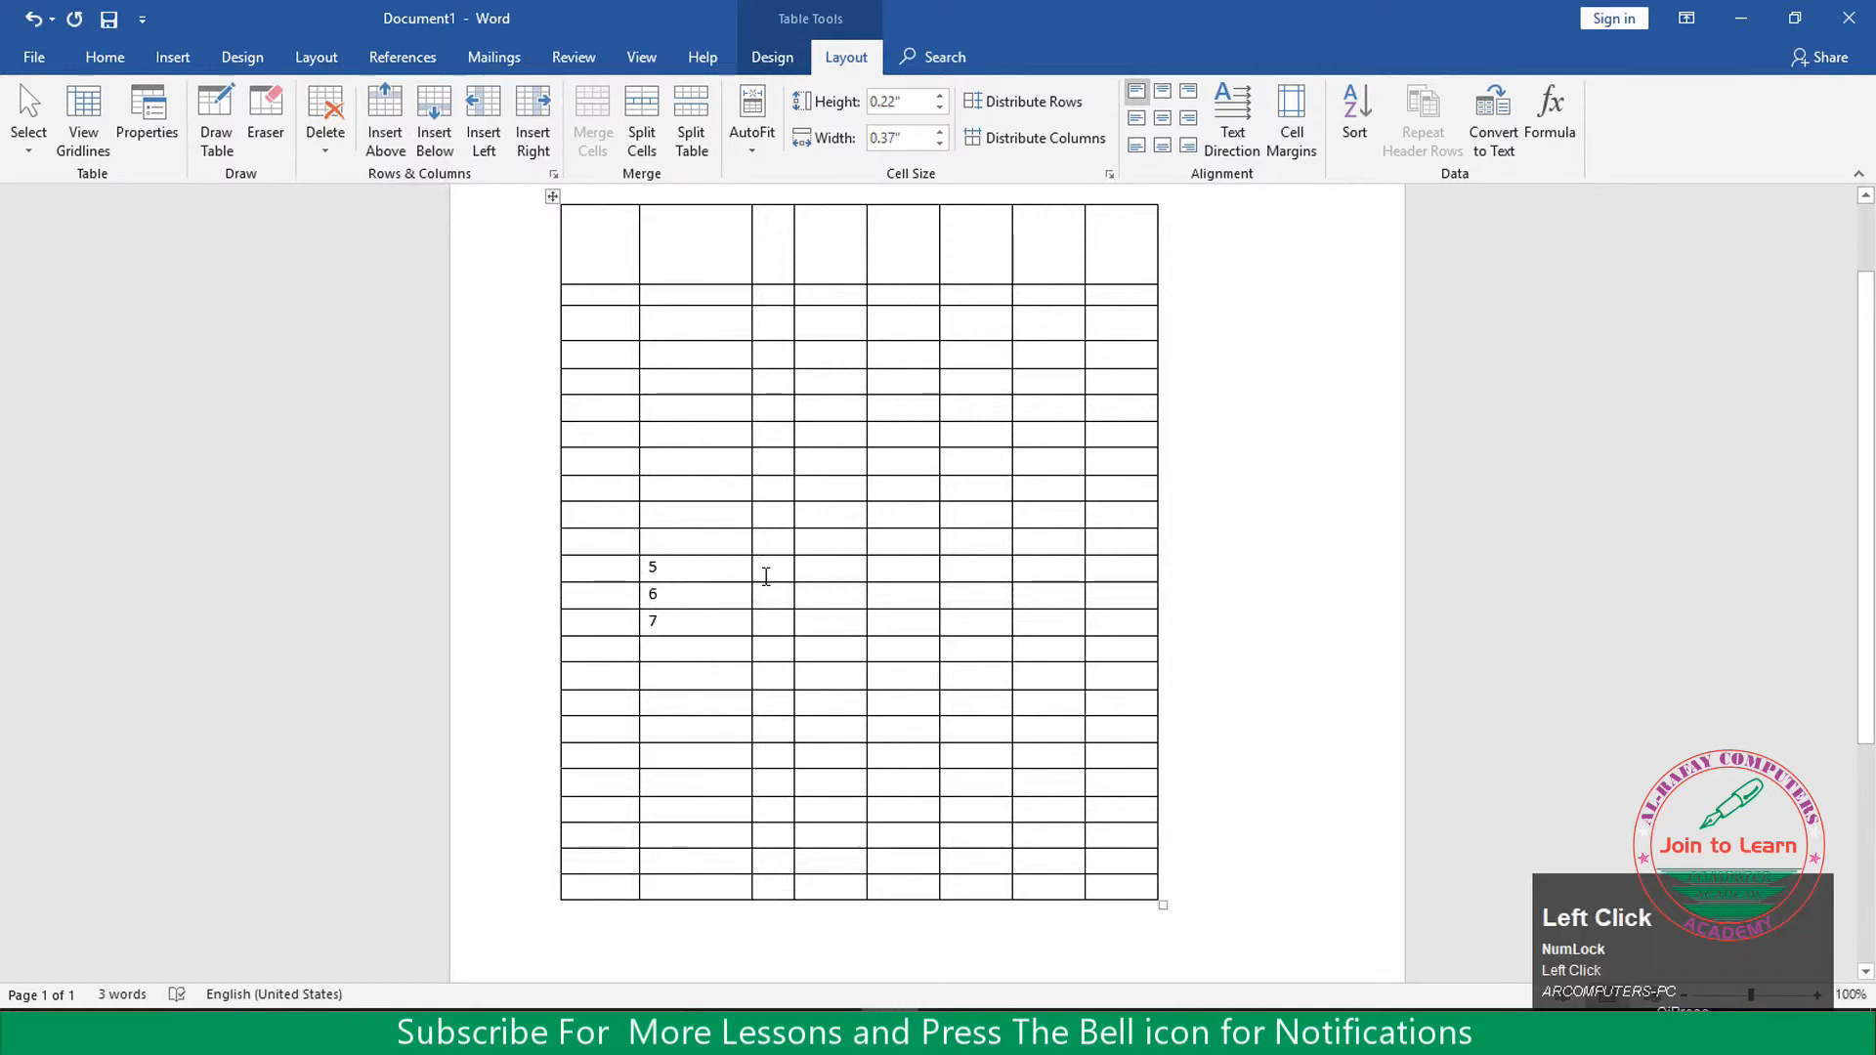
text(7)
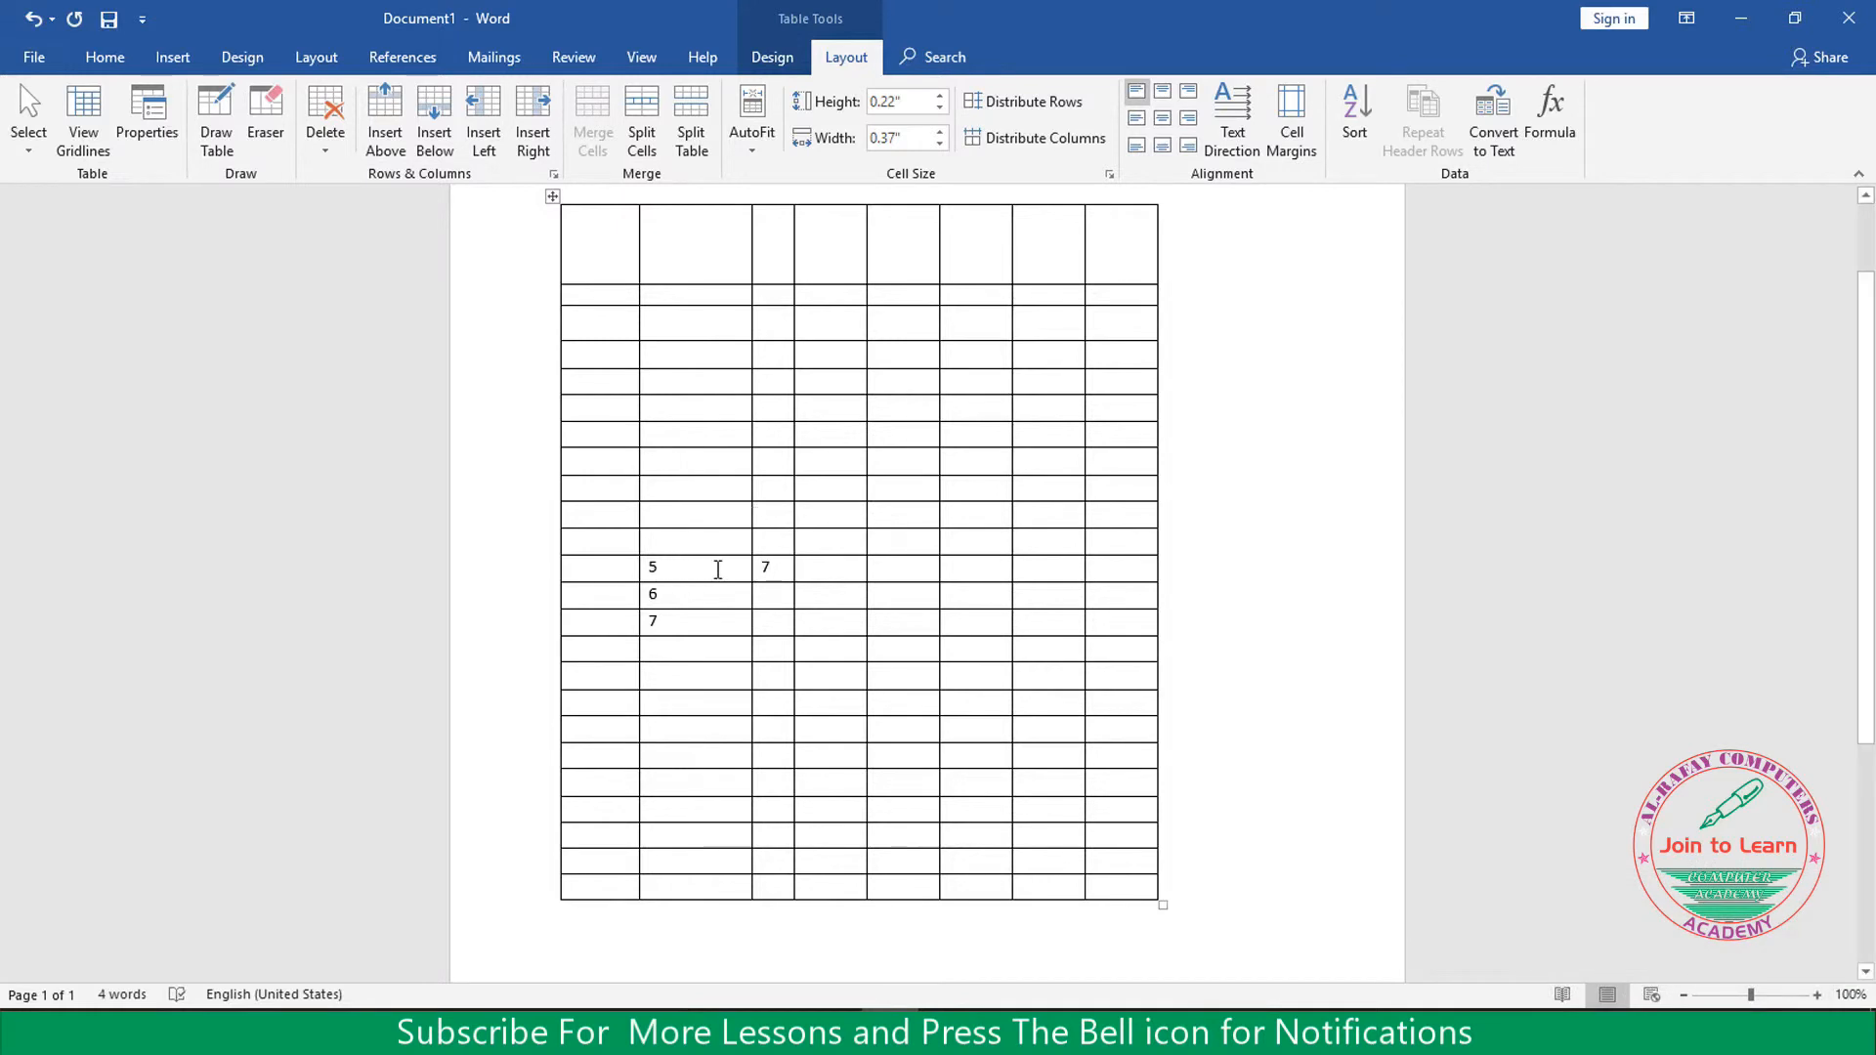
click(776, 567)
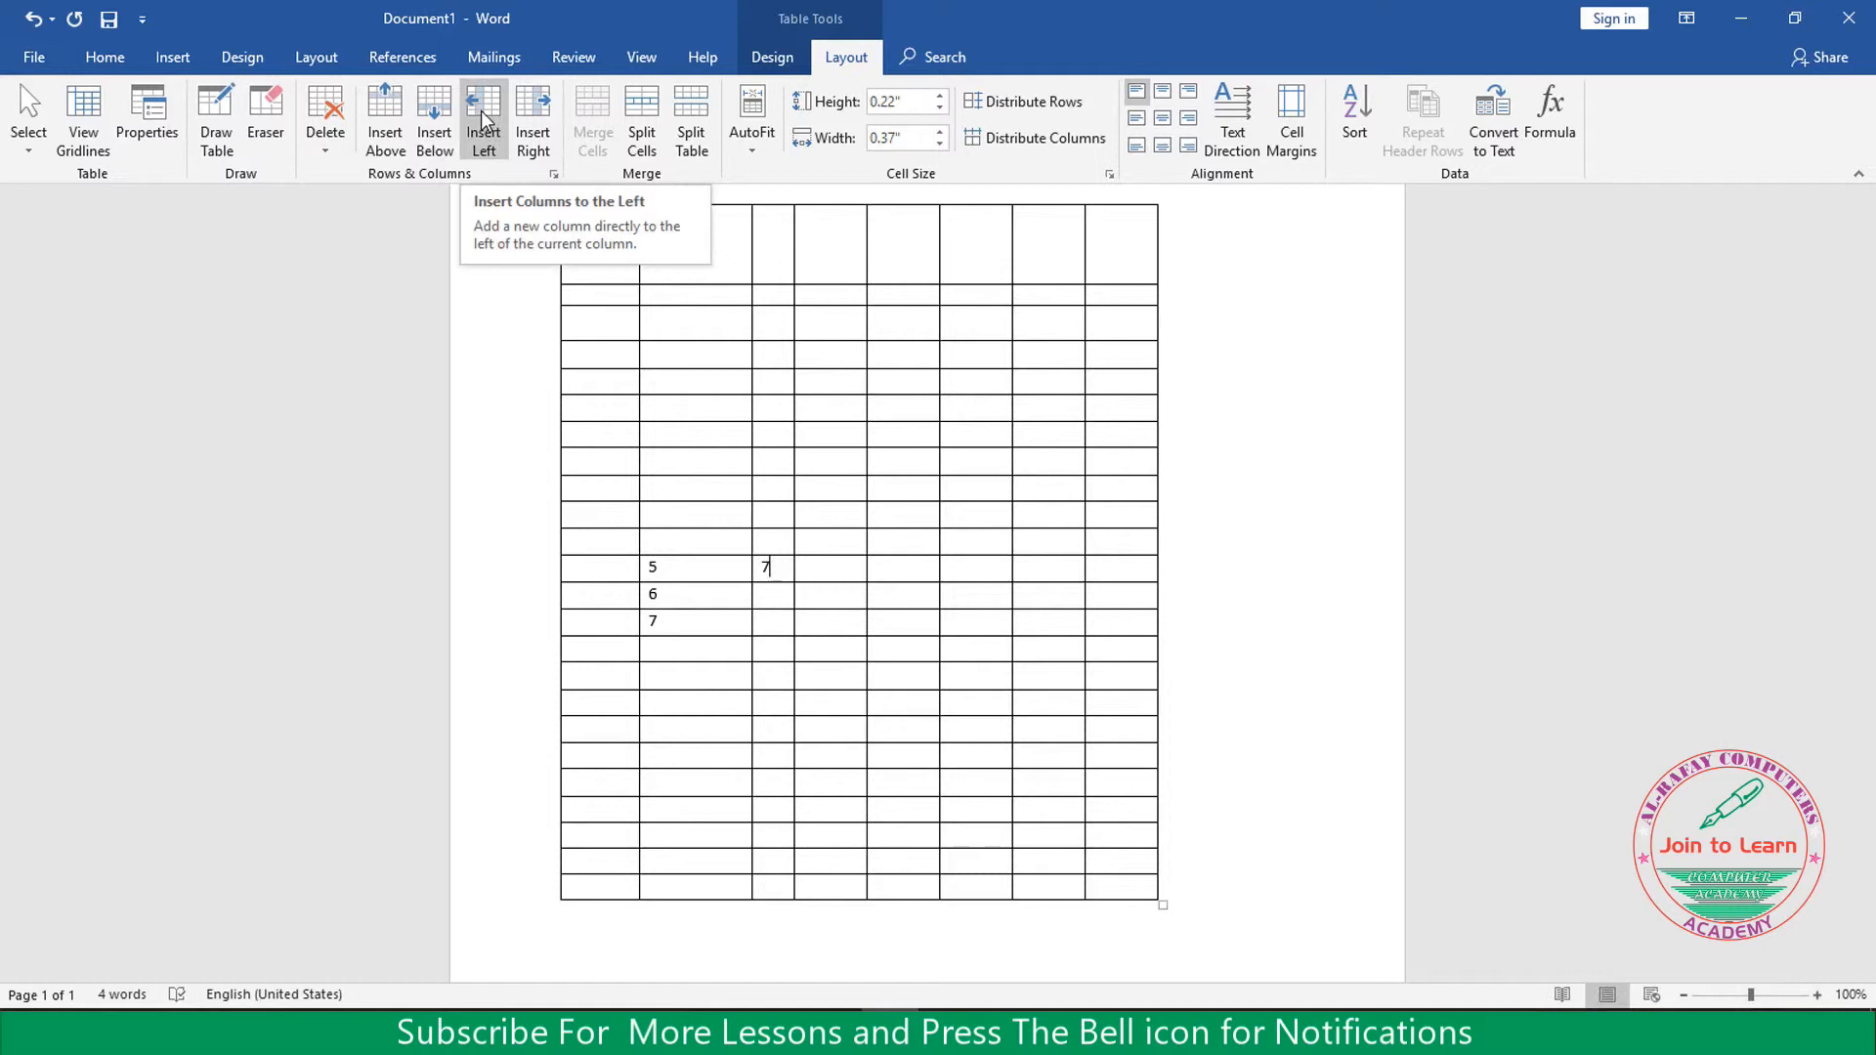
click(697, 569)
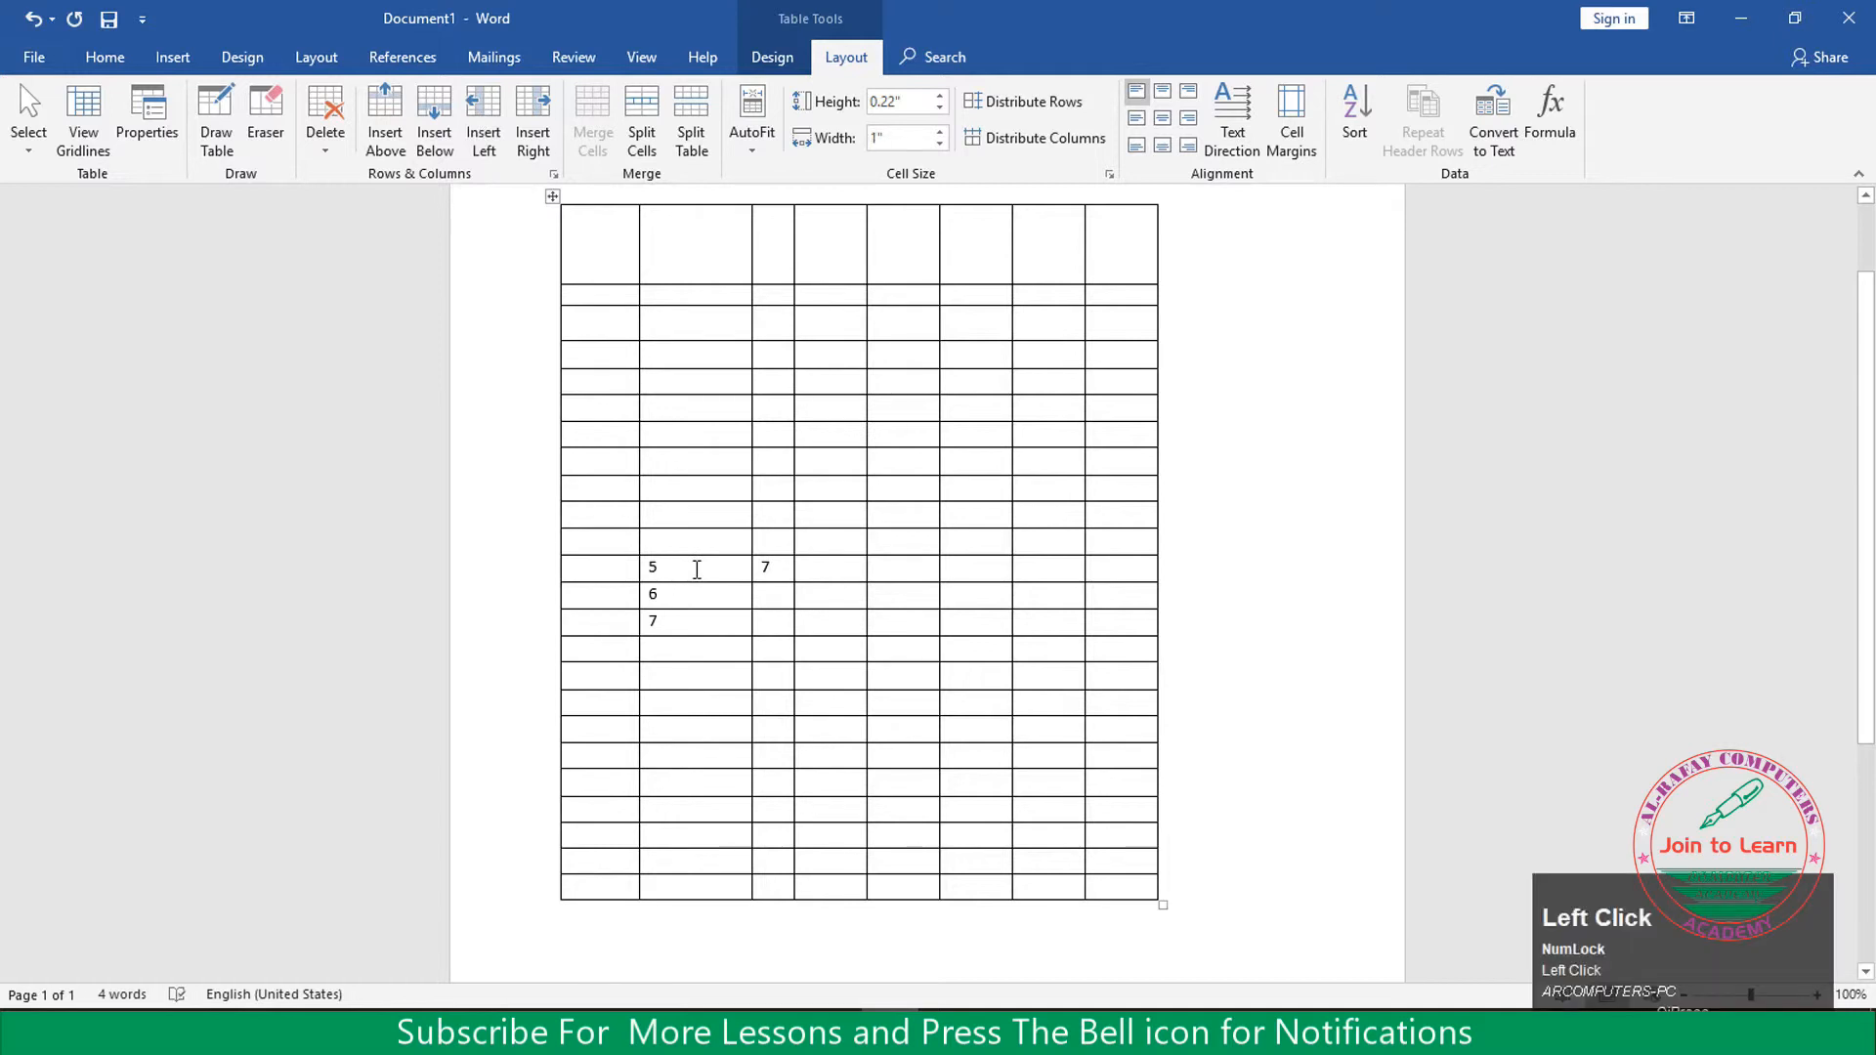
click(536, 127)
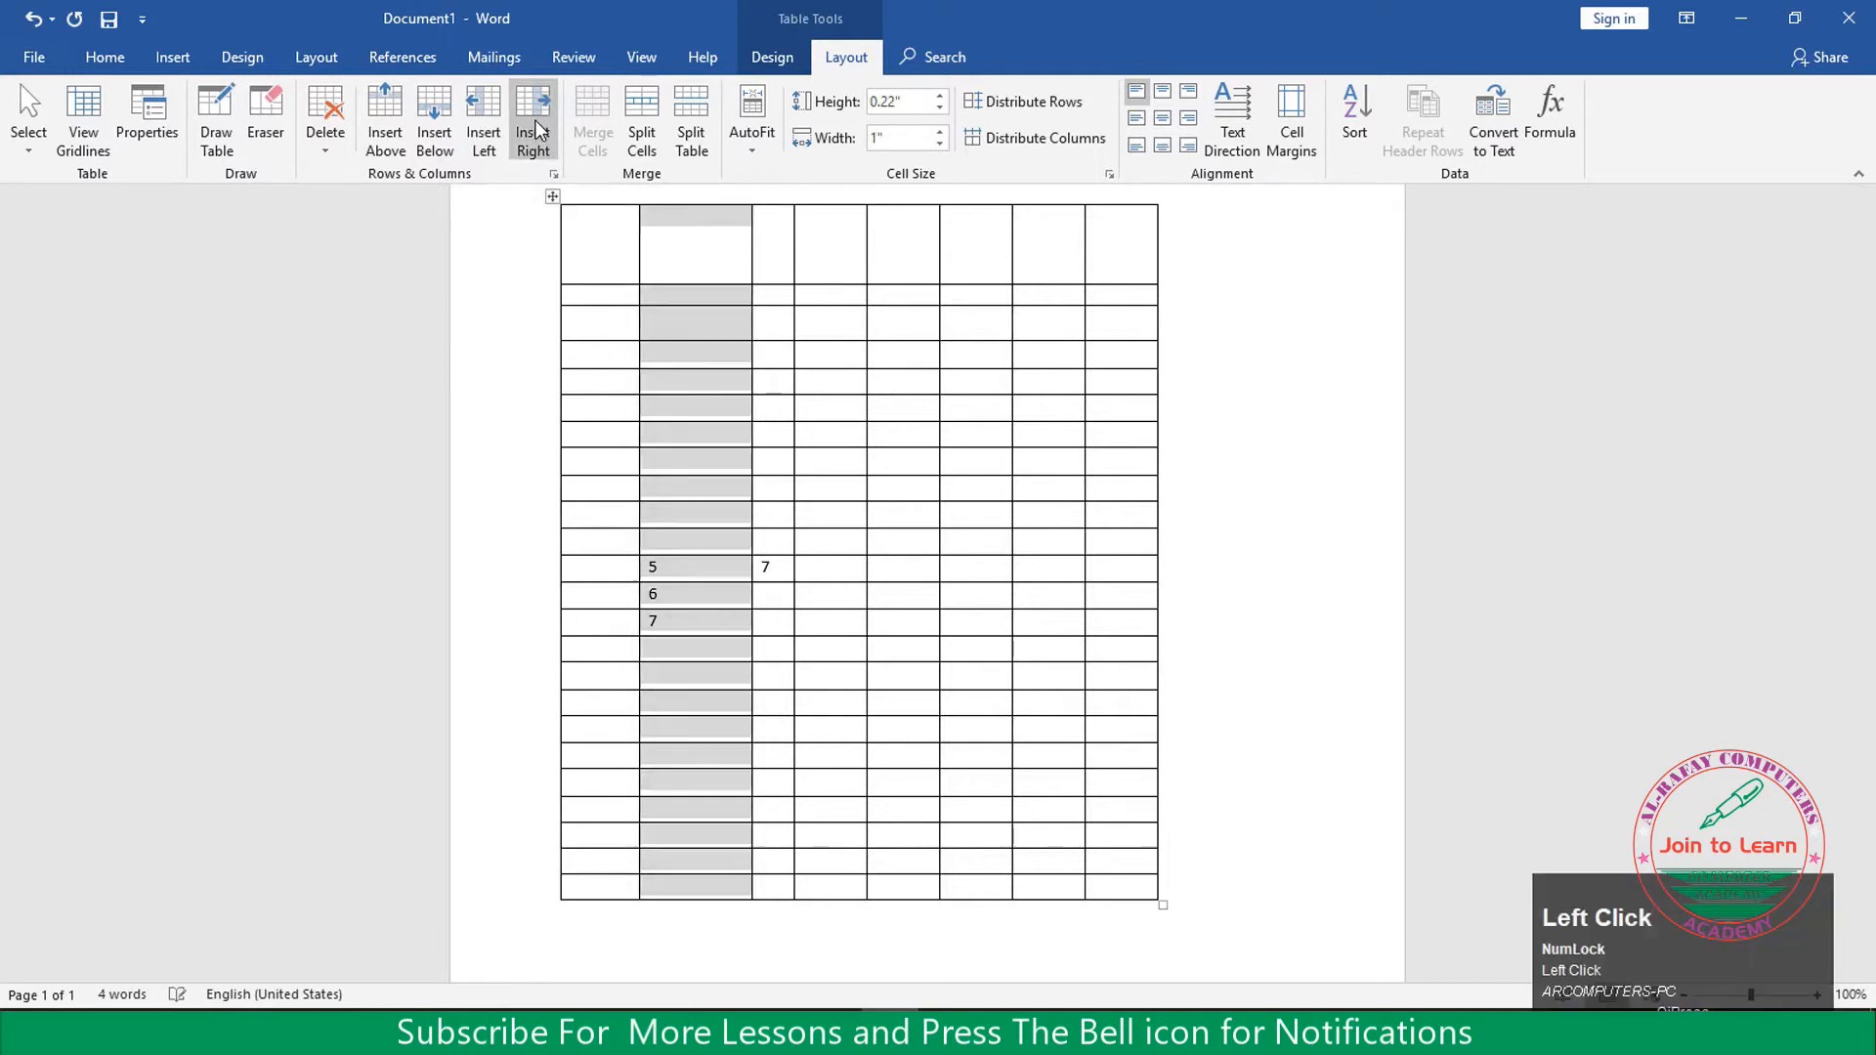
click(781, 569)
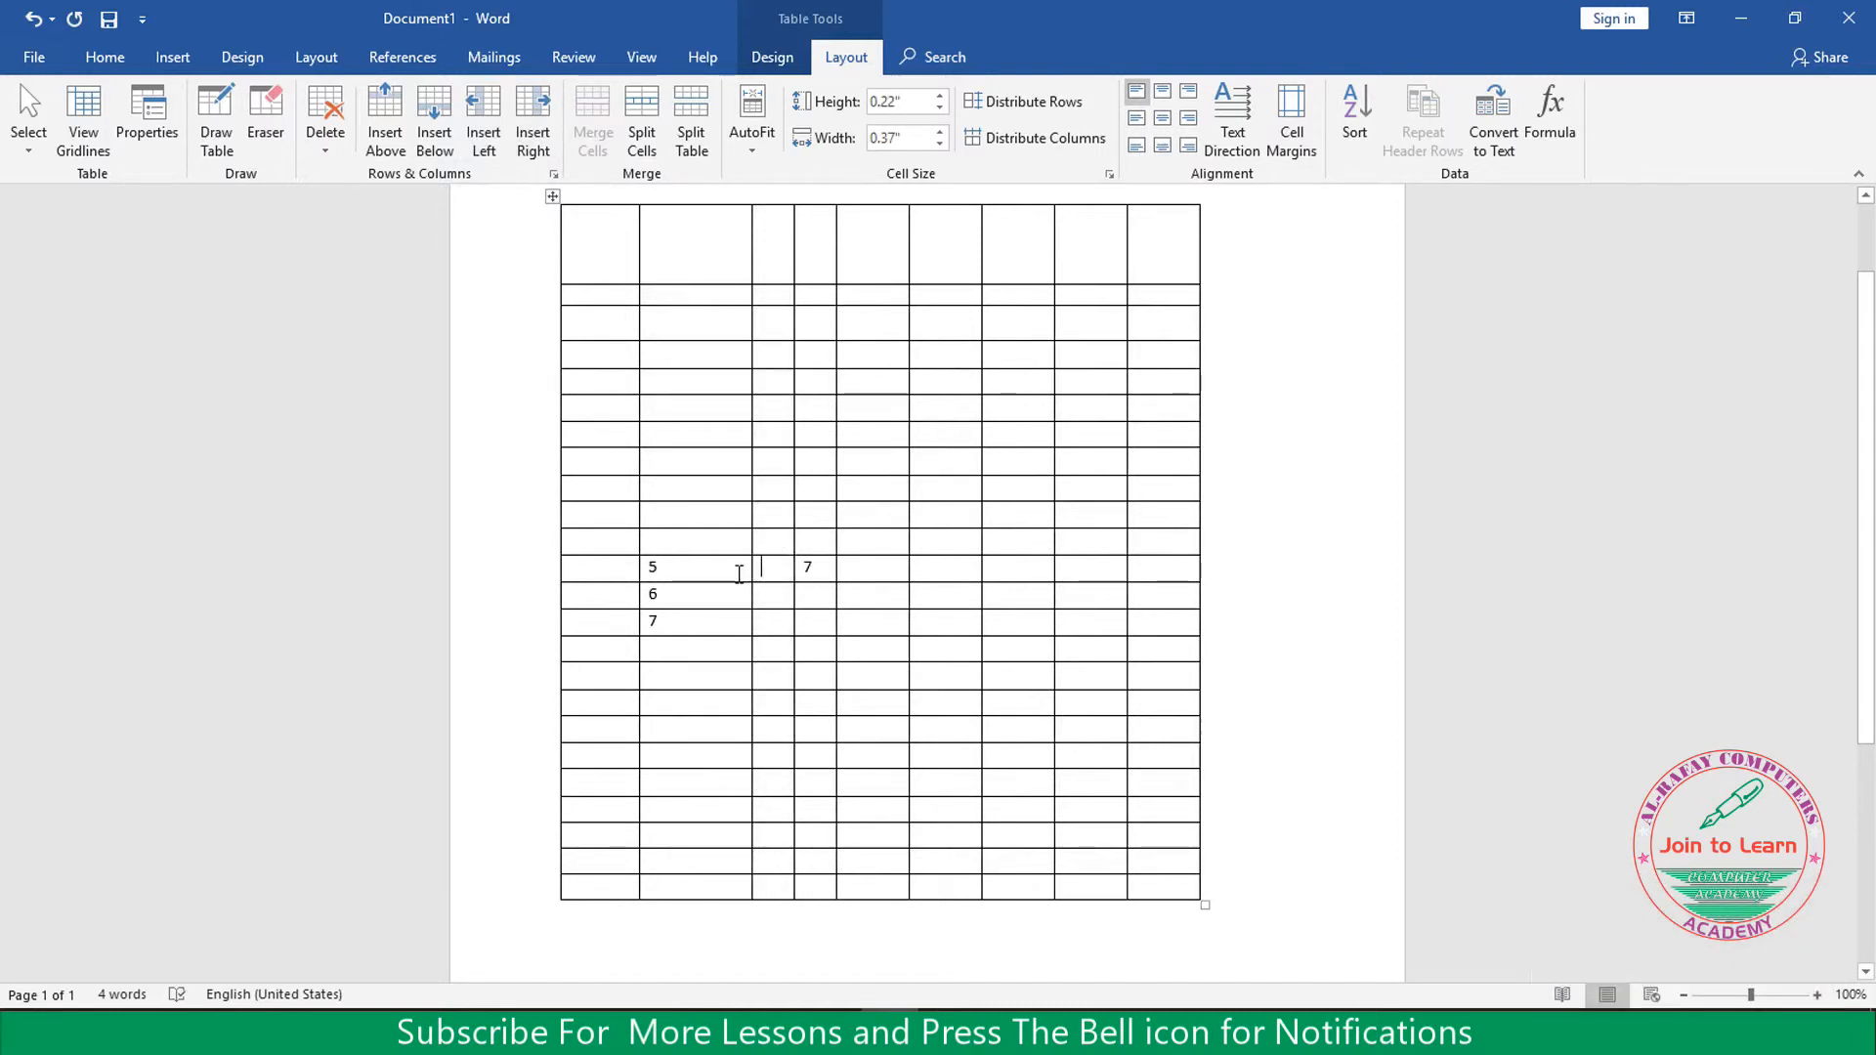
click(704, 598)
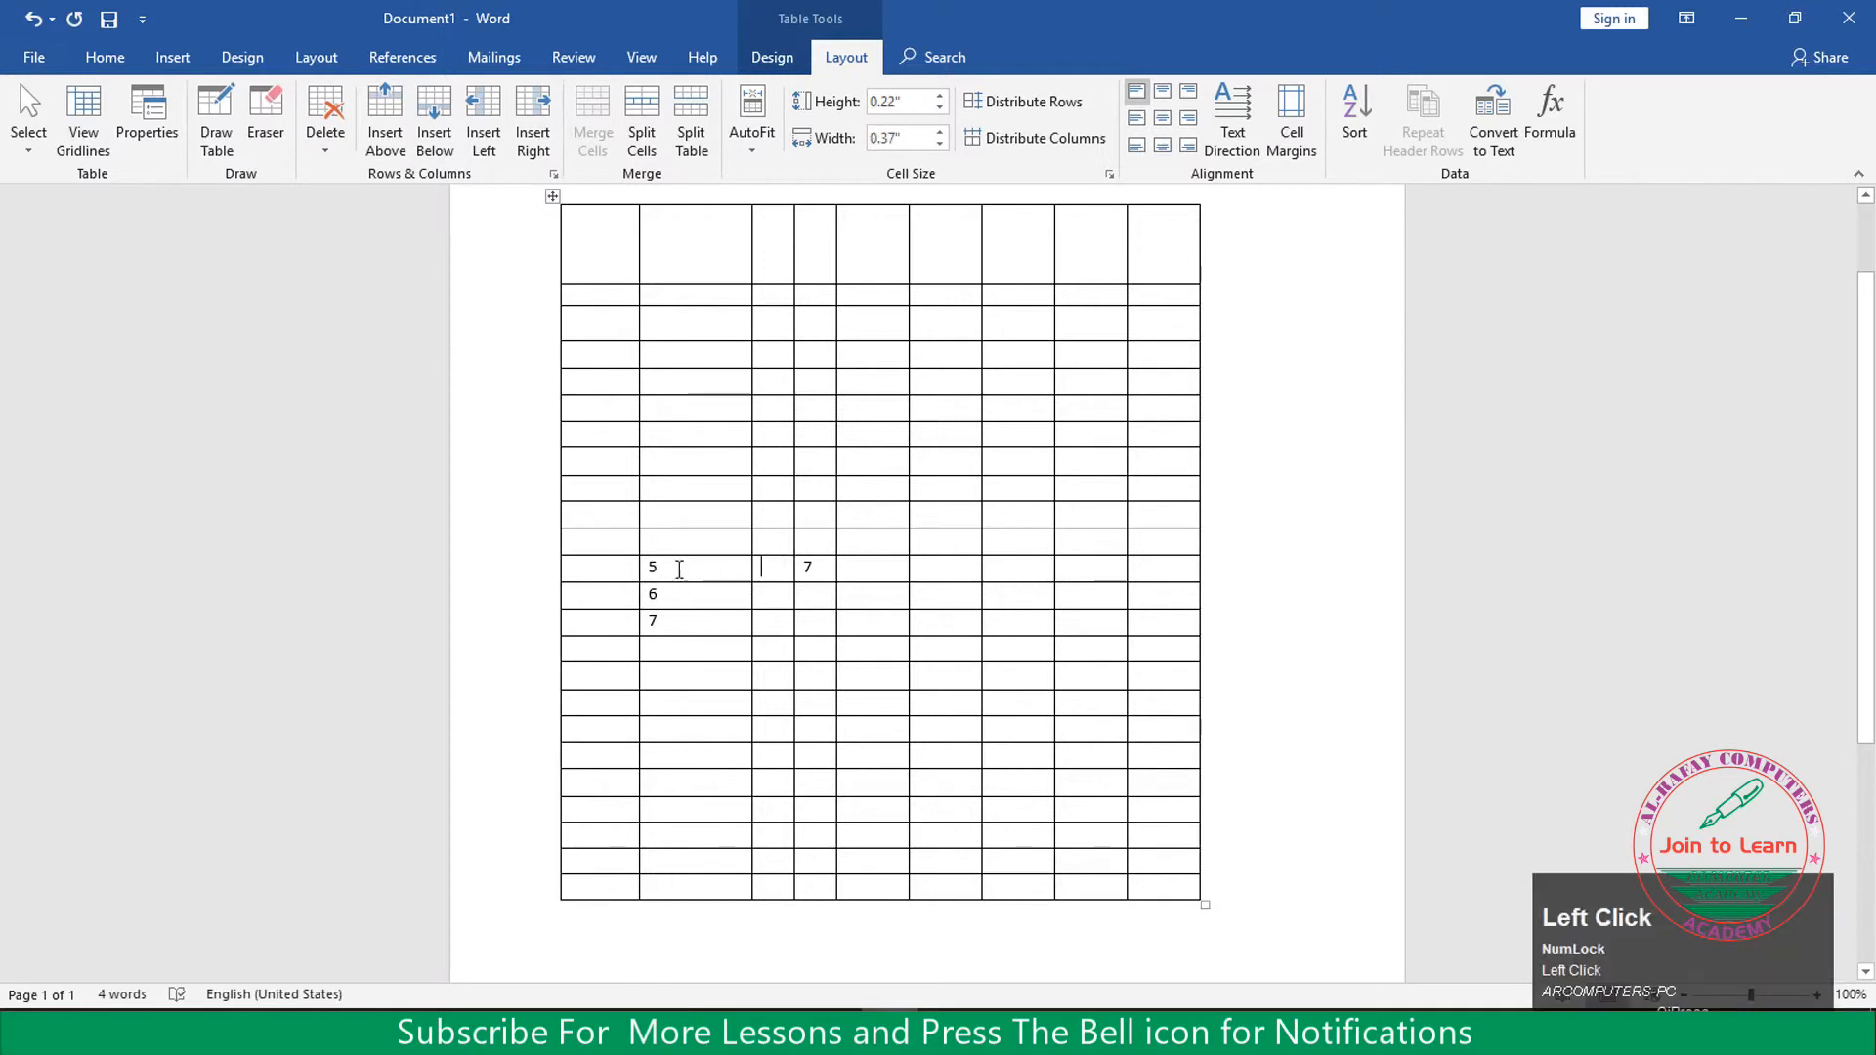
click(777, 572)
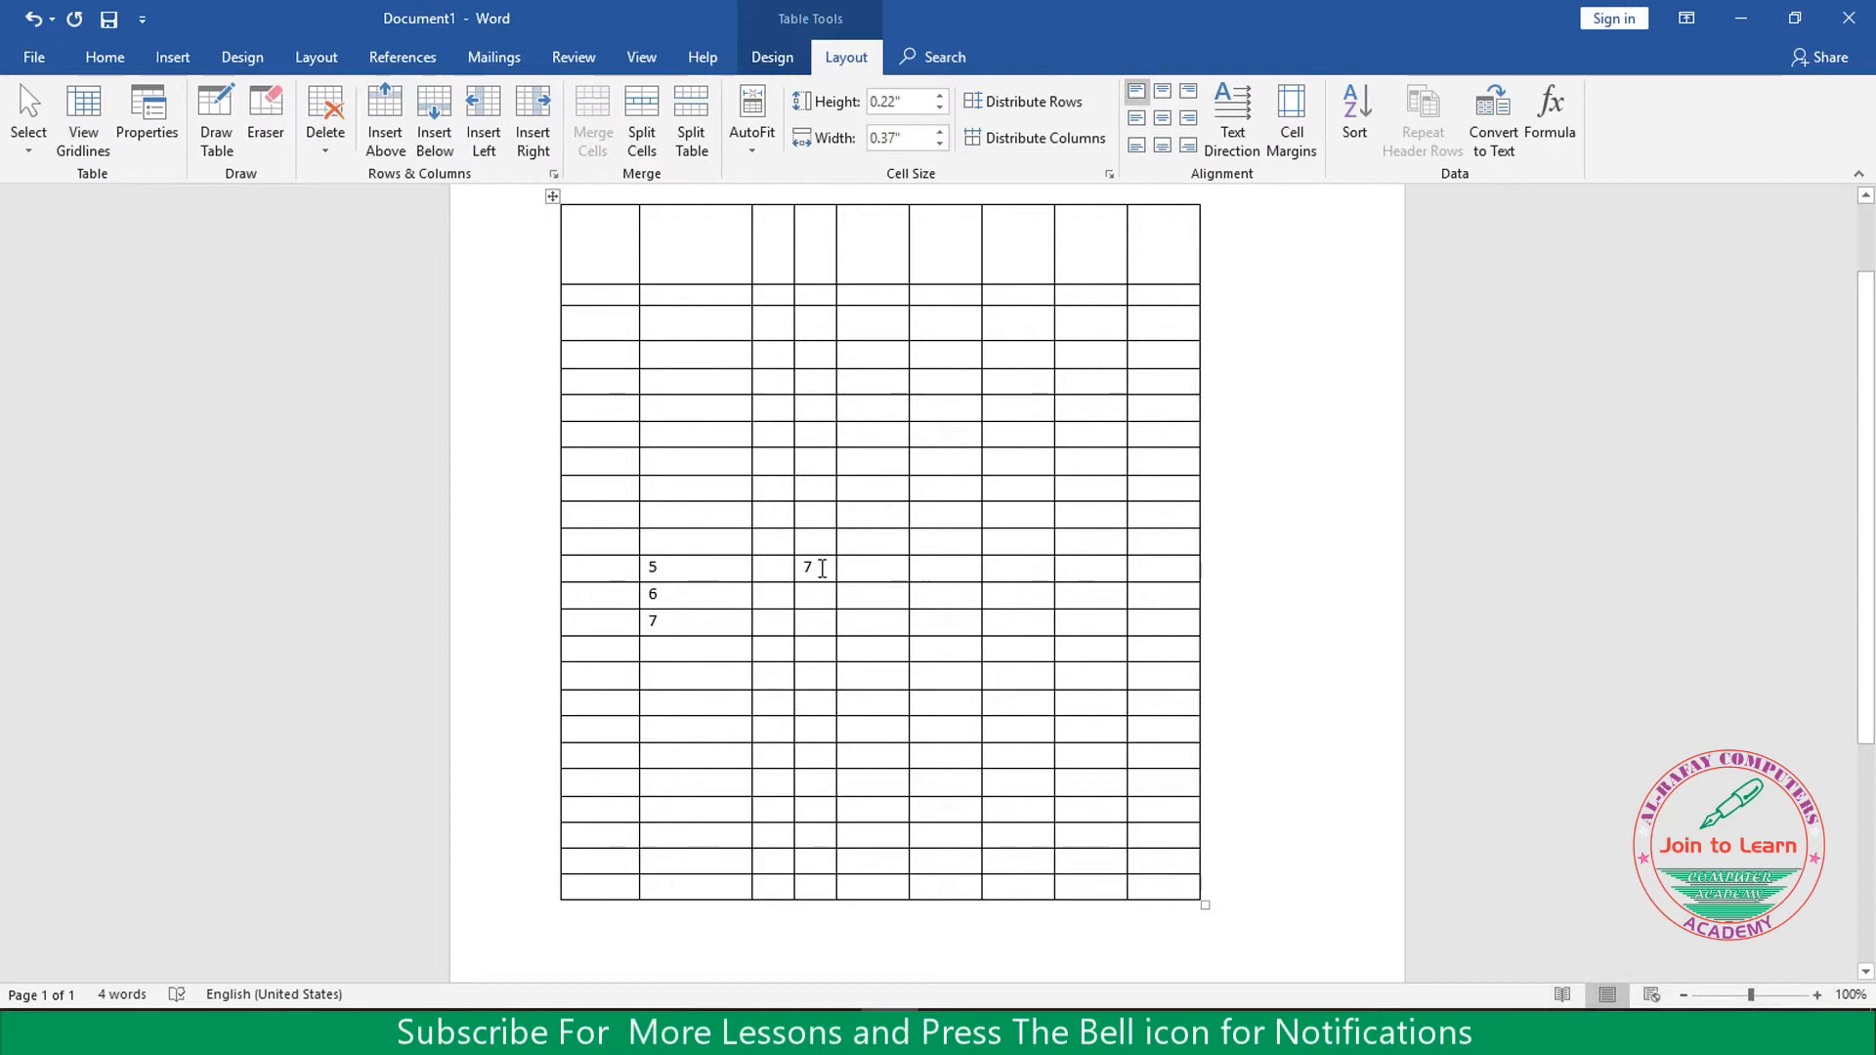
click(782, 568)
click(784, 573)
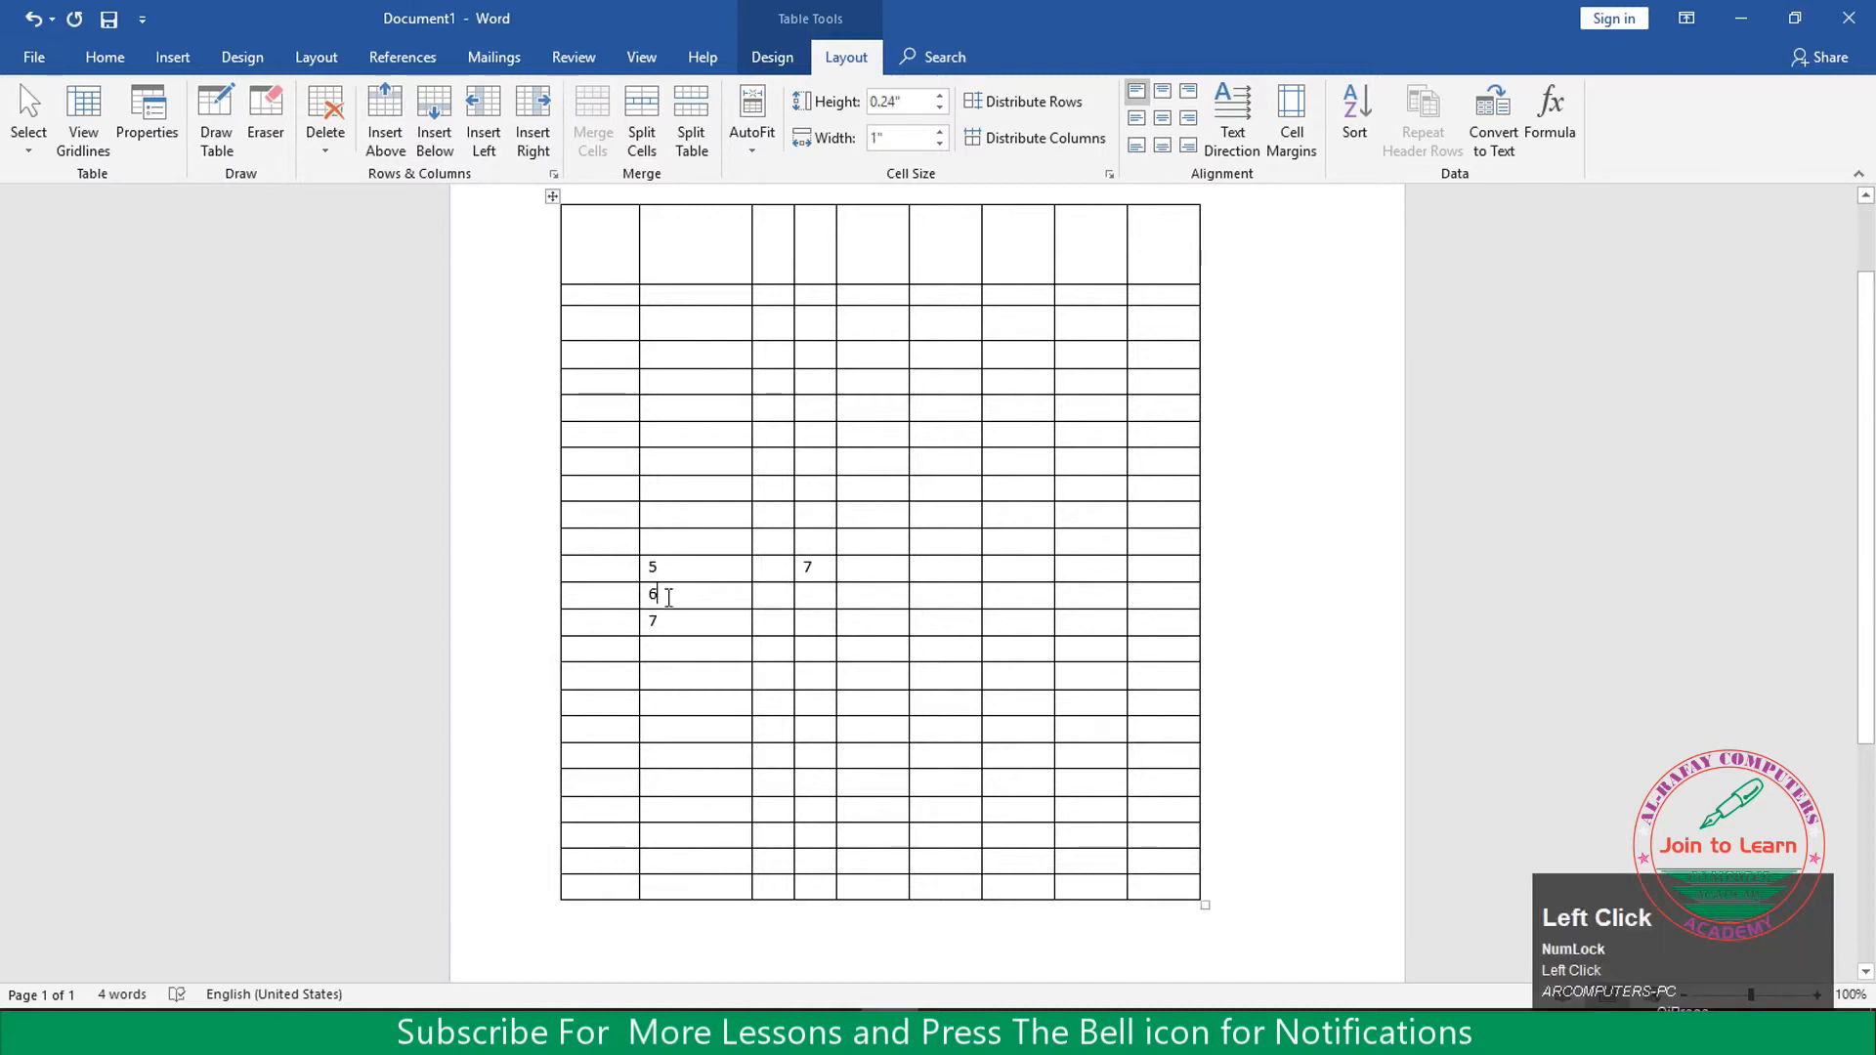
Select cells across the rows containing 6 and 7, and then the entire row containing 5
drag(628, 598, 1047, 617)
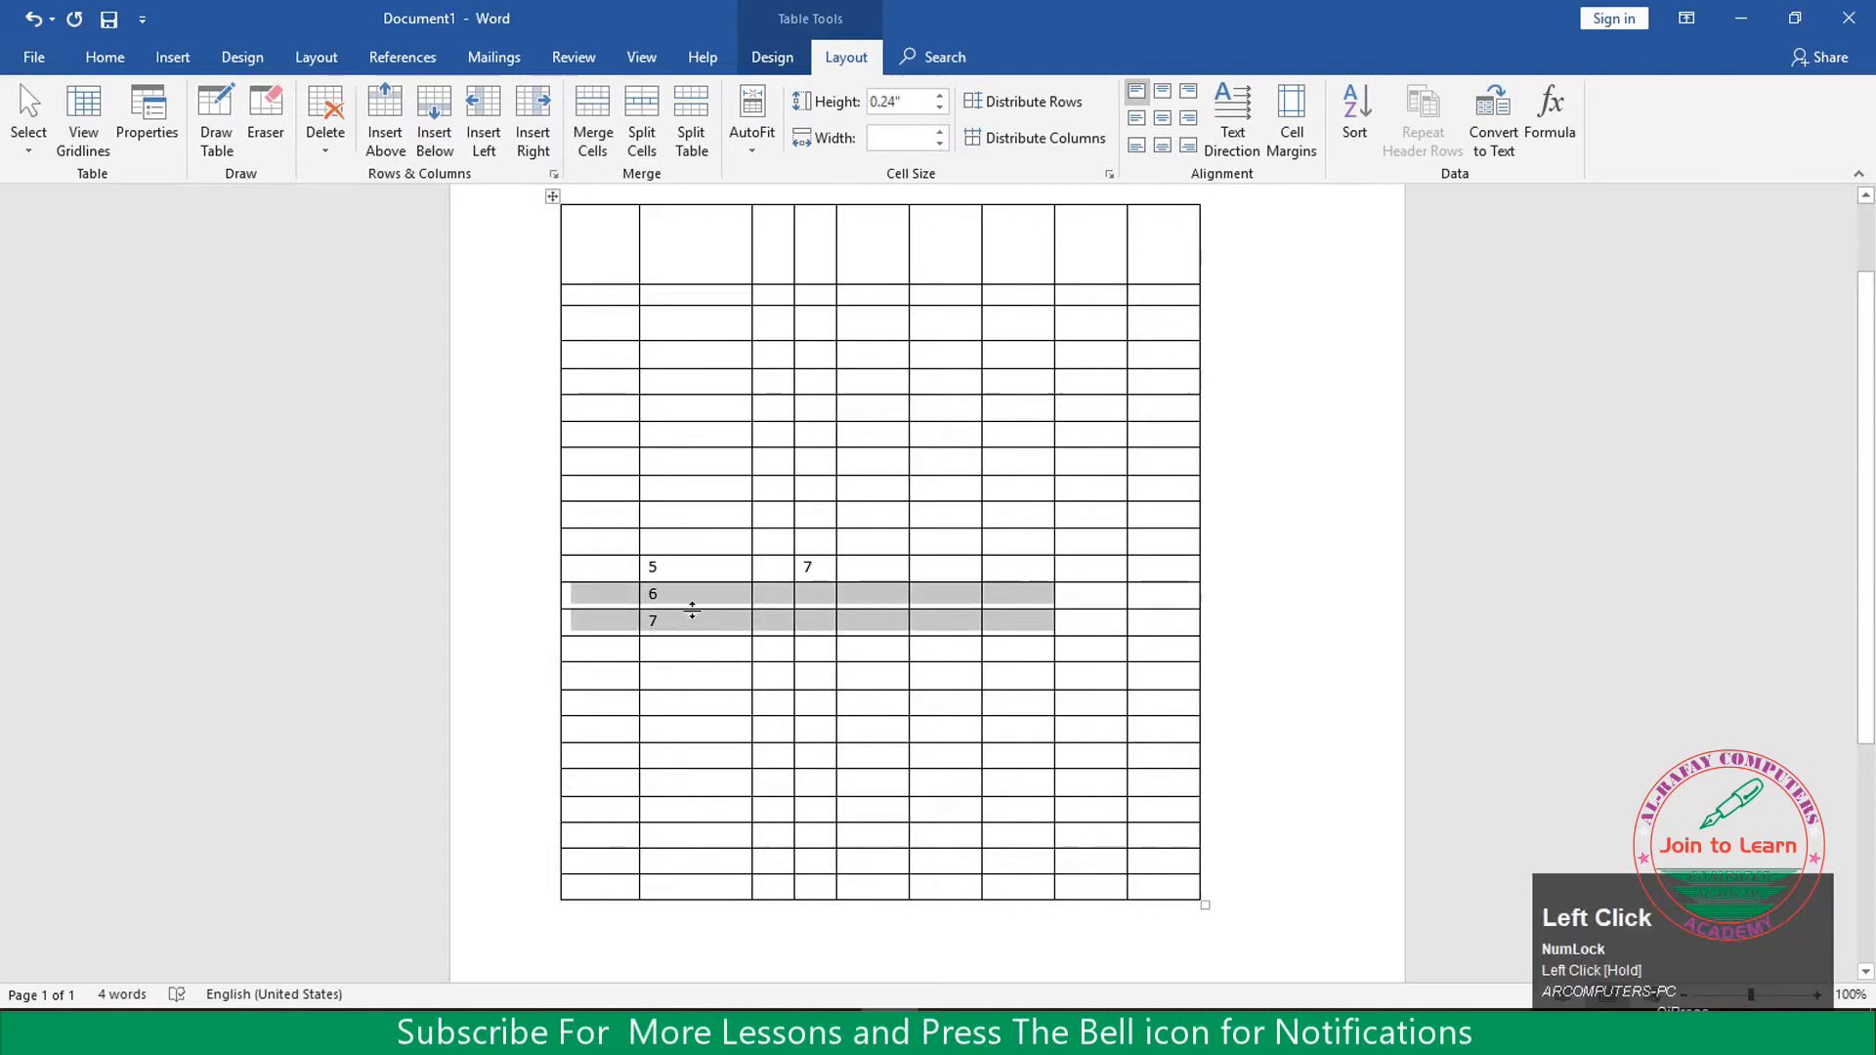
click(691, 595)
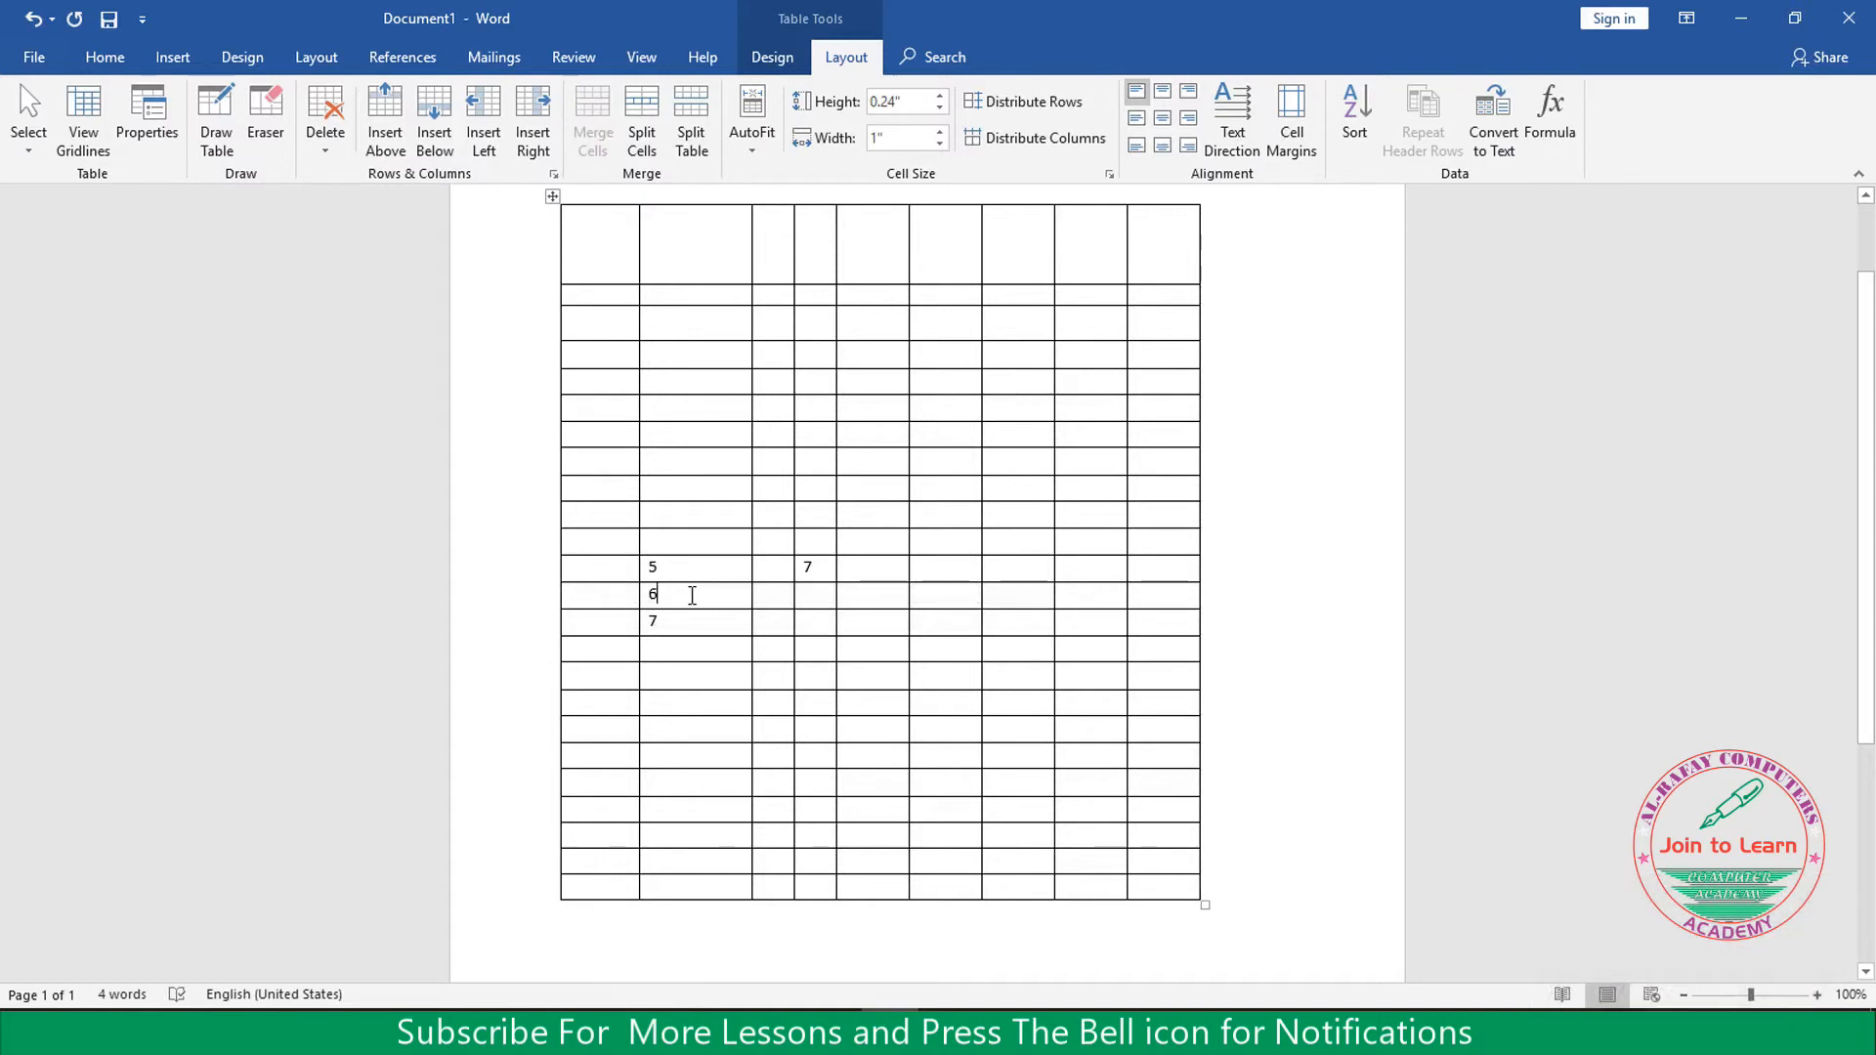
click(675, 569)
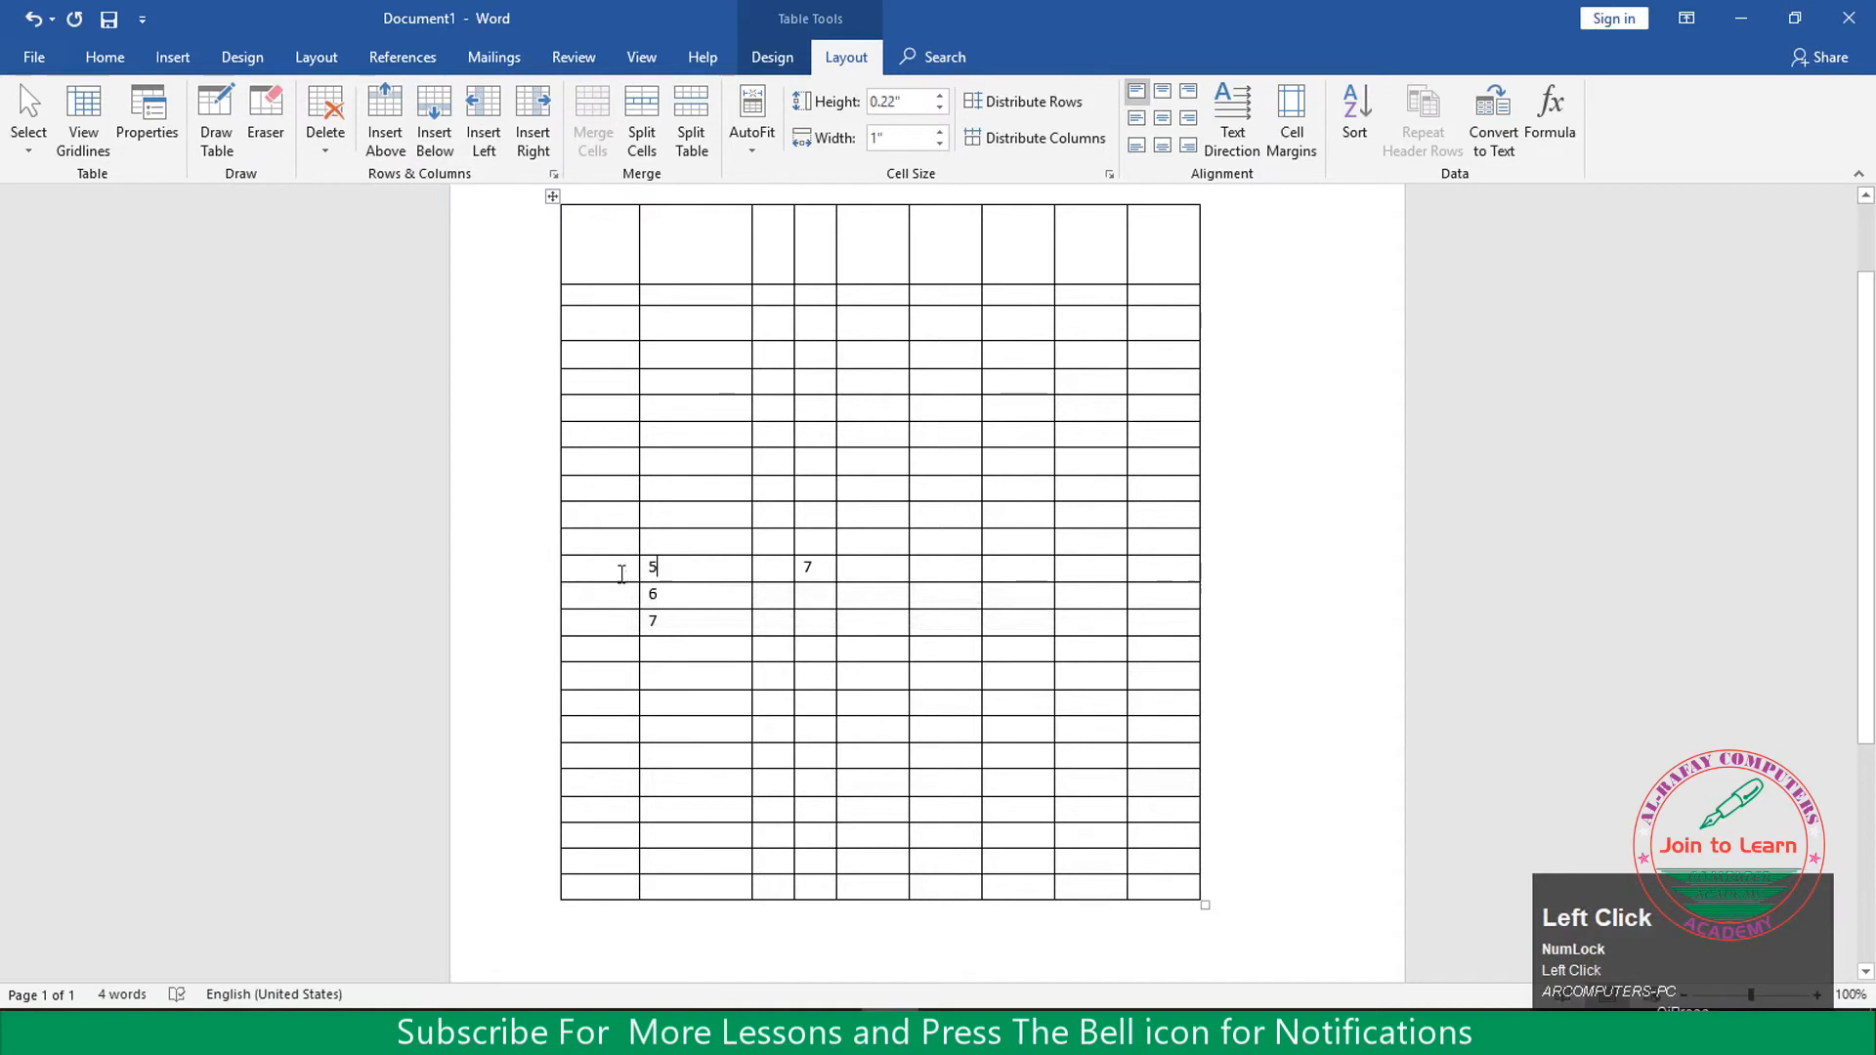
drag(609, 571, 1140, 565)
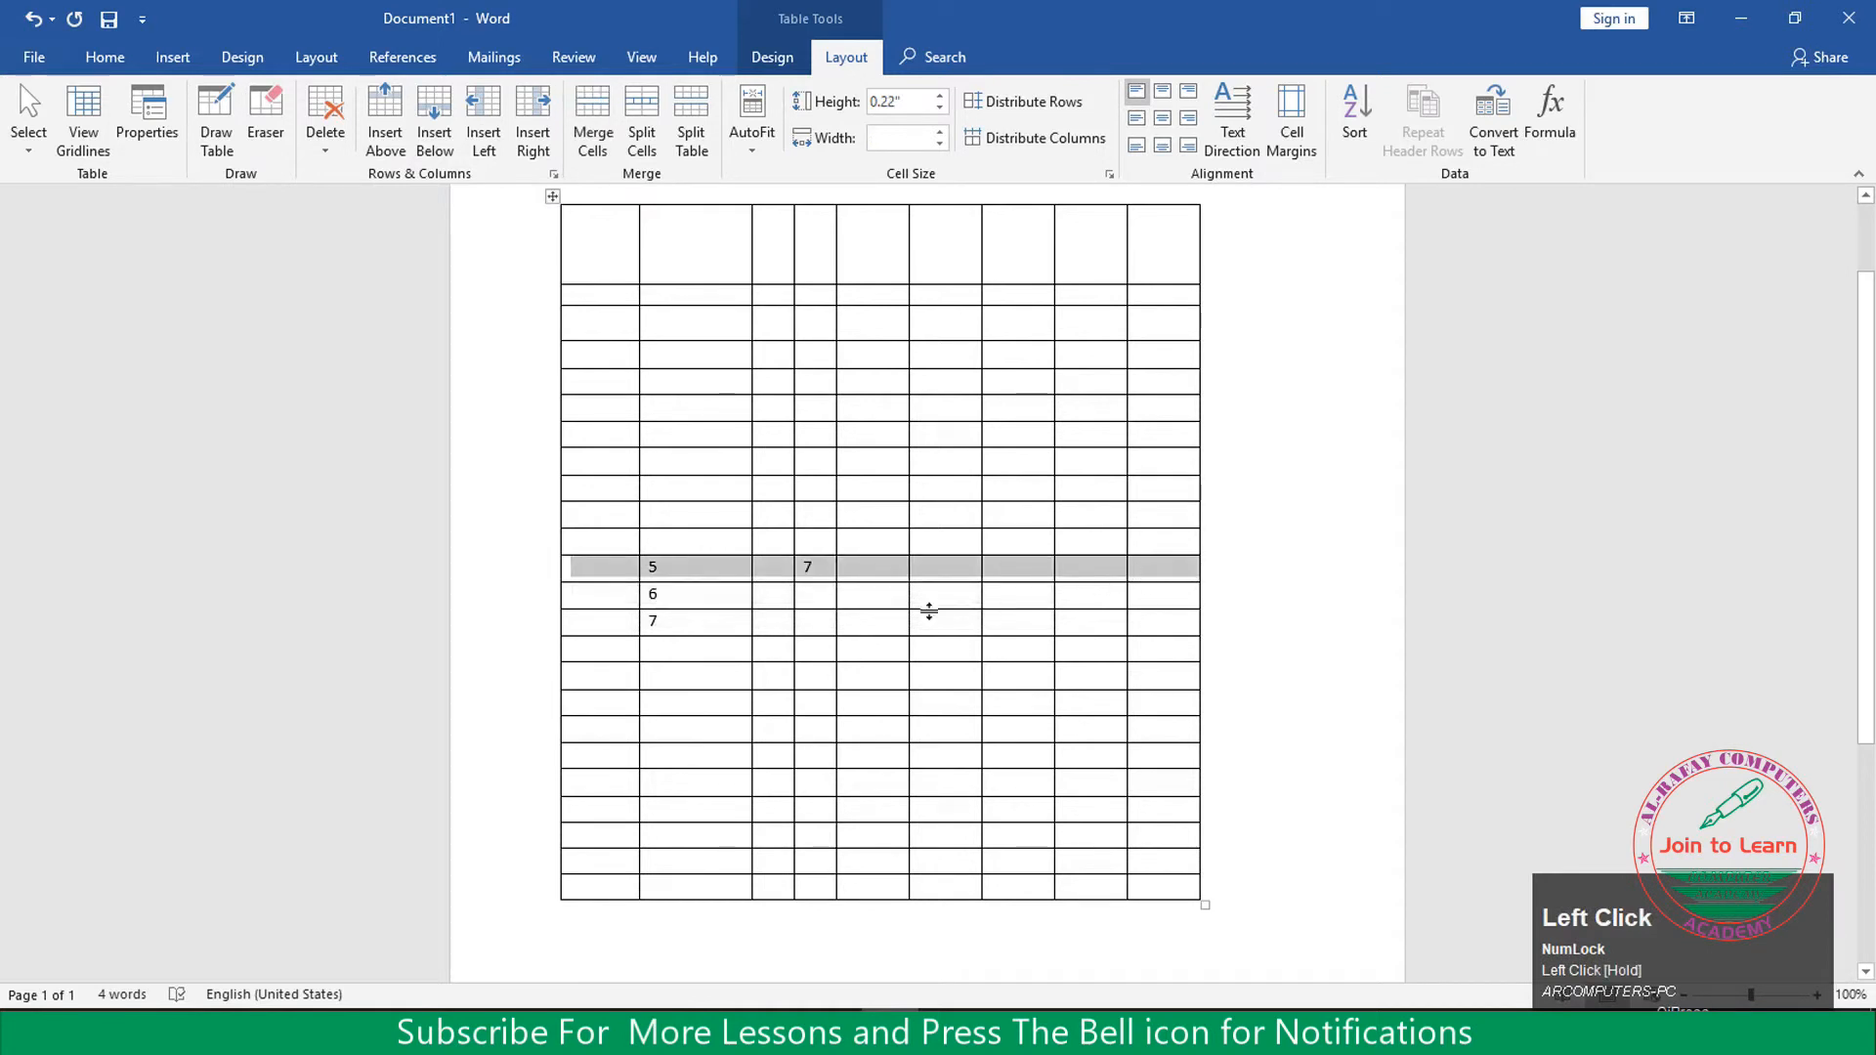
click(697, 597)
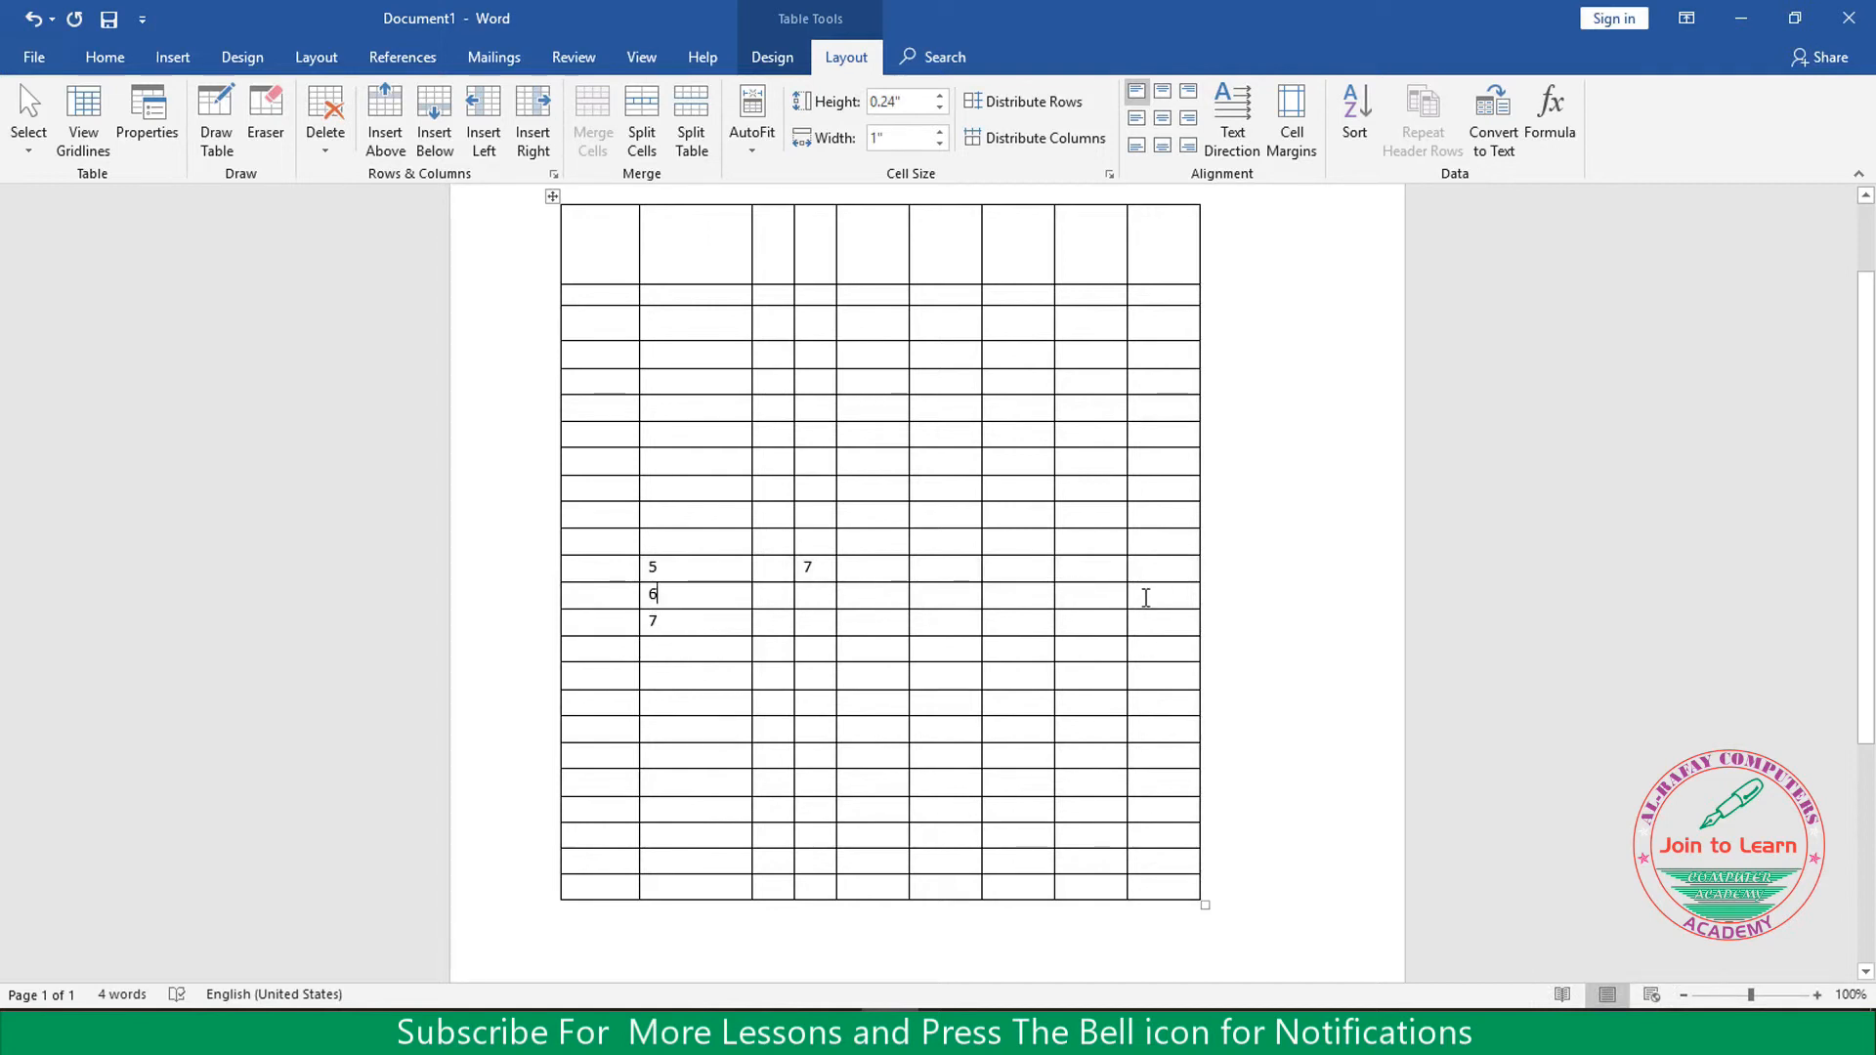
Delete the second column, which contains 5, 6 and 7, from the table
drag(678, 274, 704, 865)
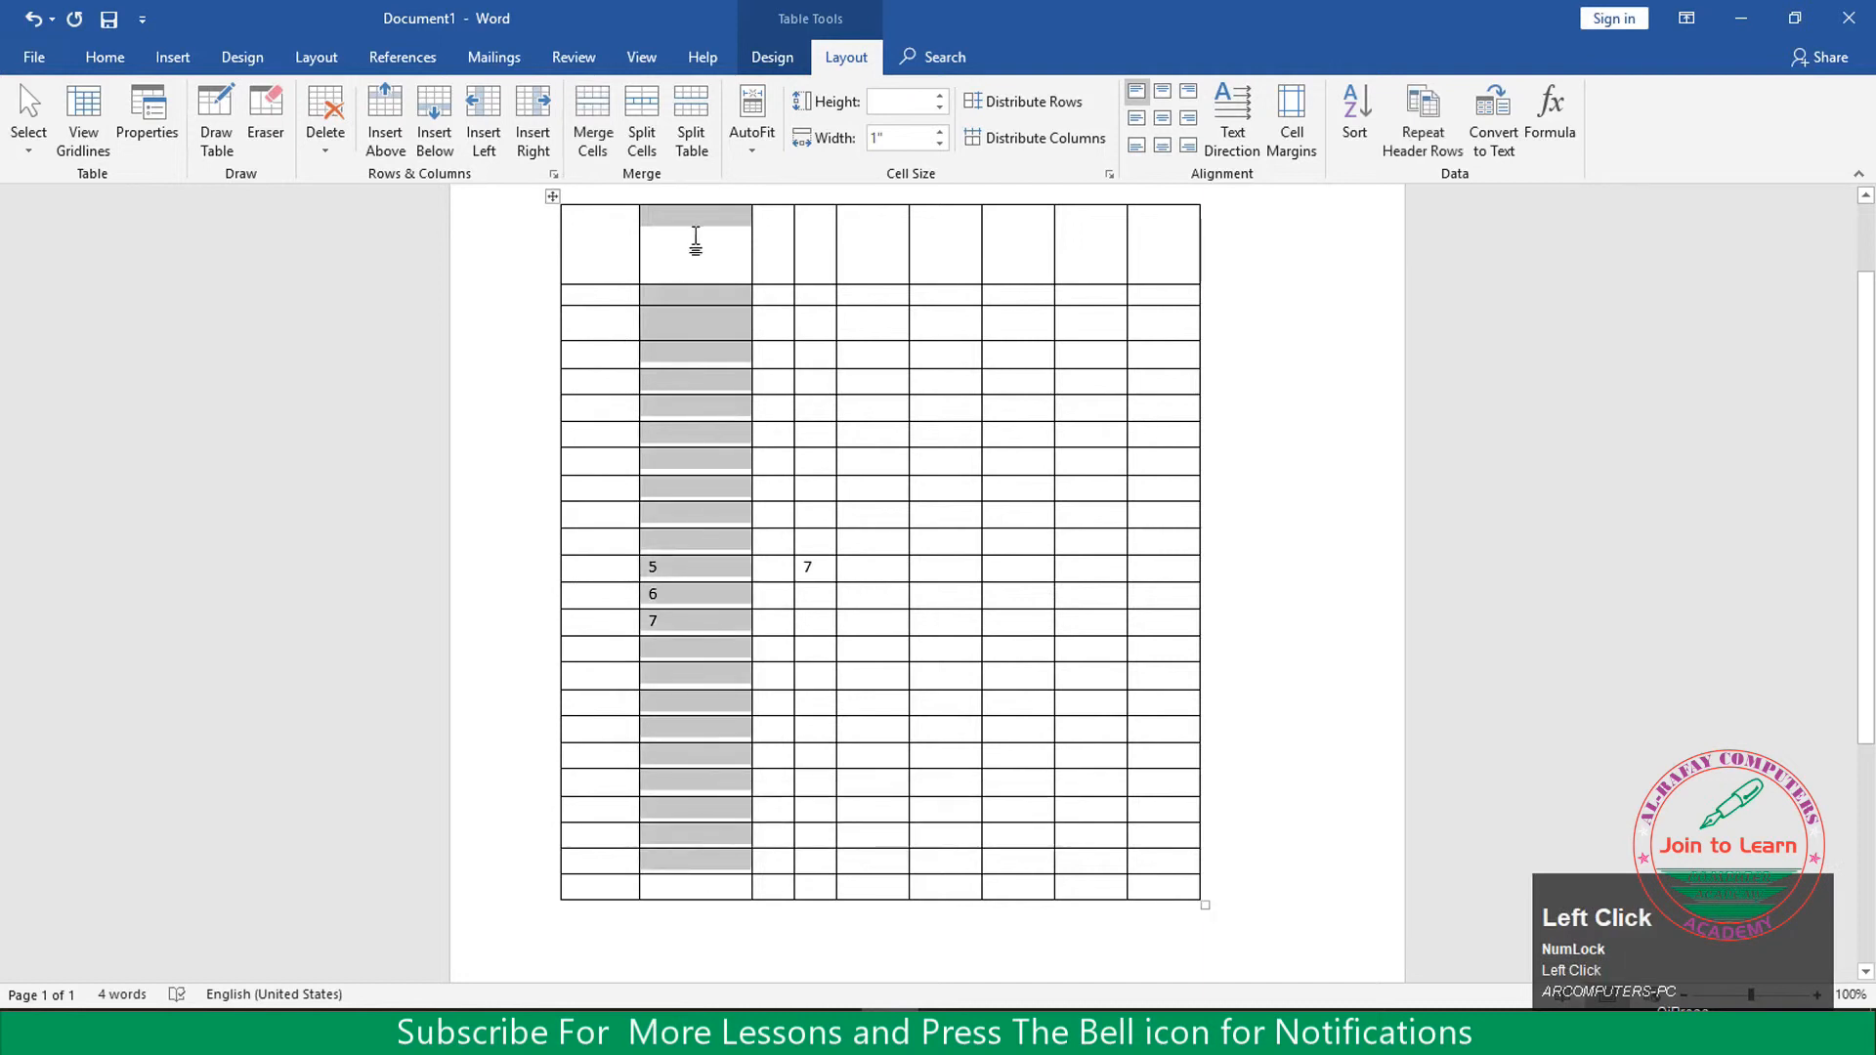
click(700, 322)
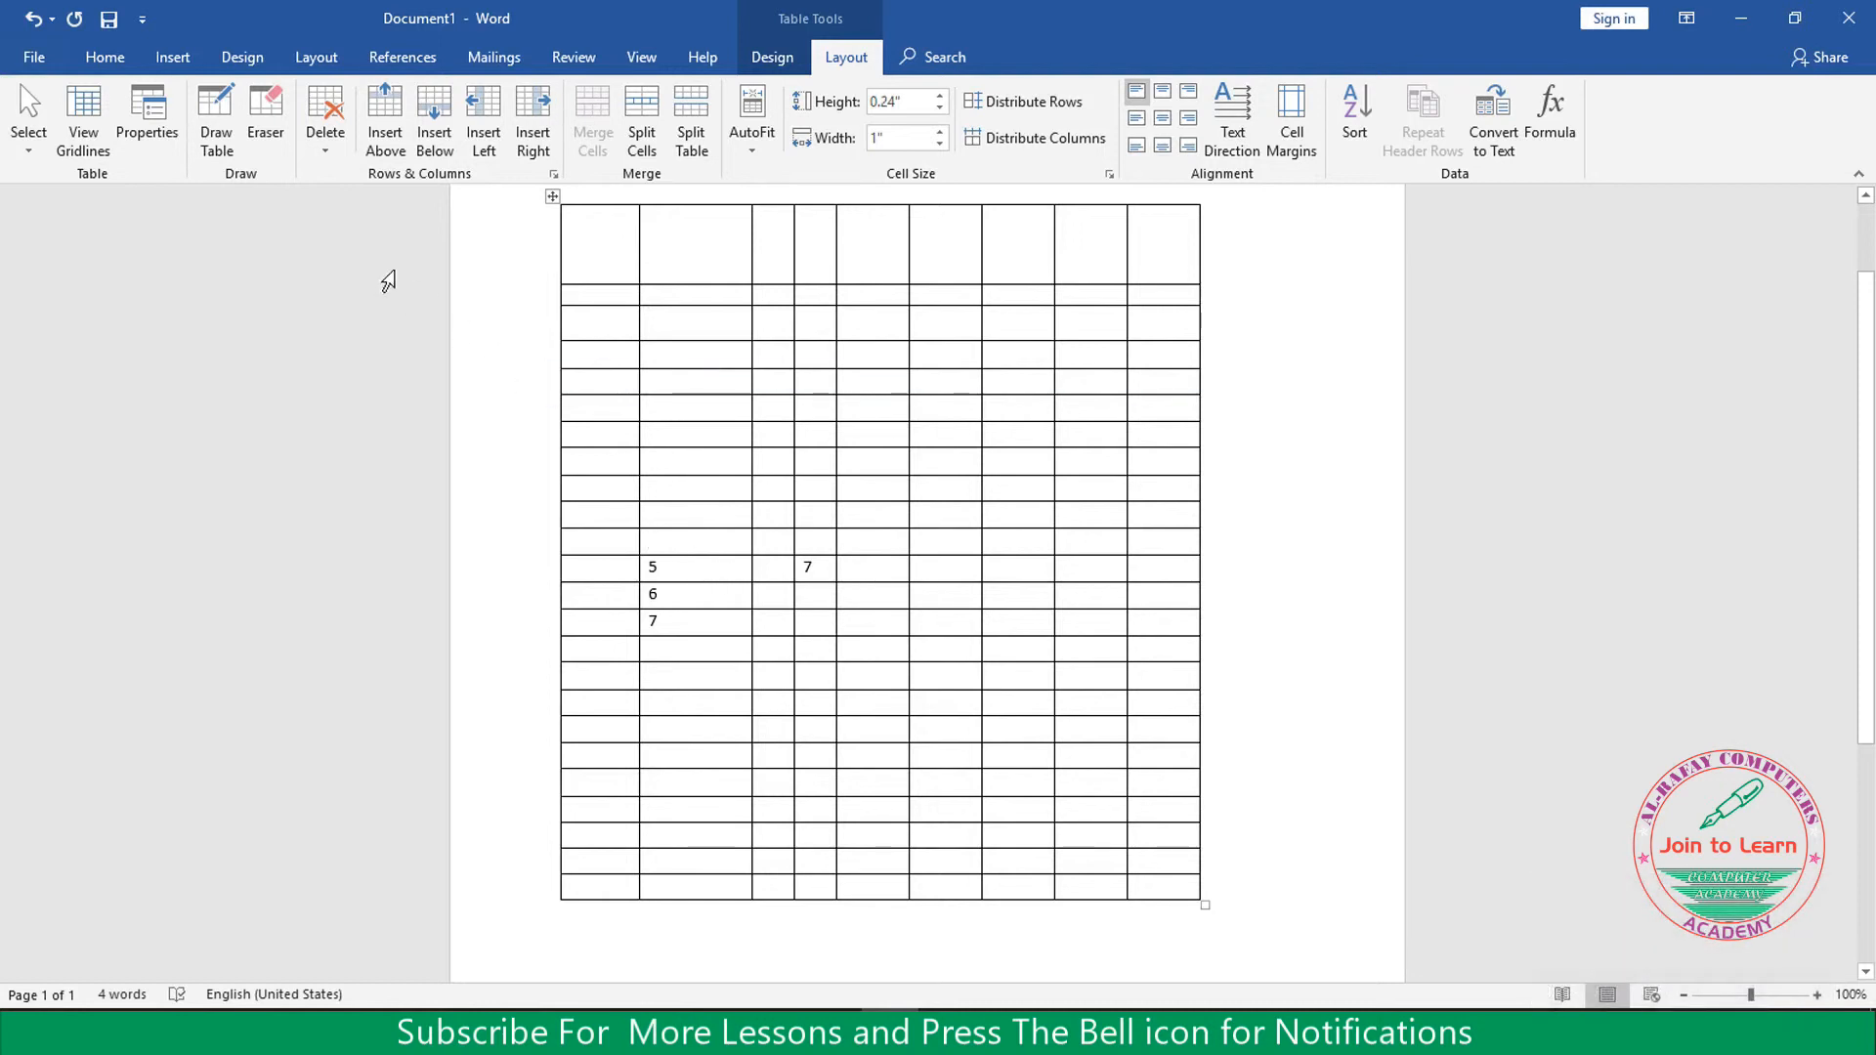
click(324, 148)
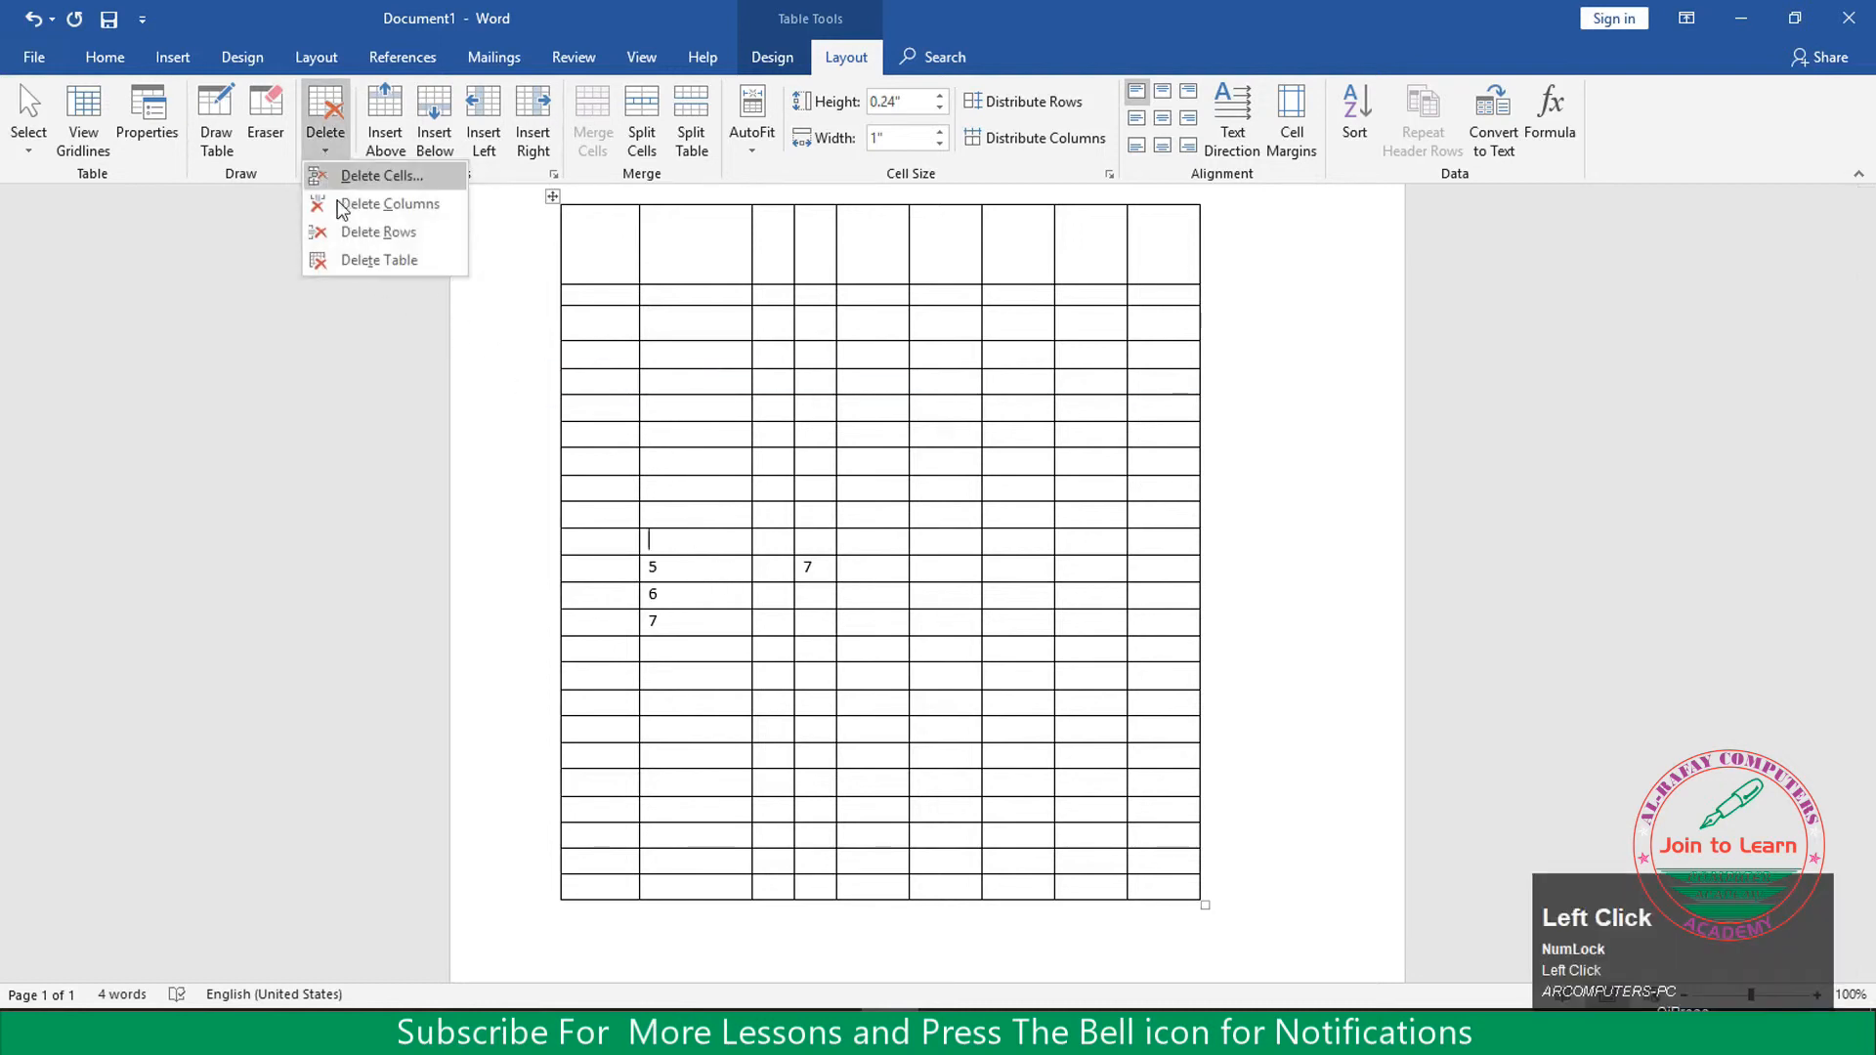
click(373, 205)
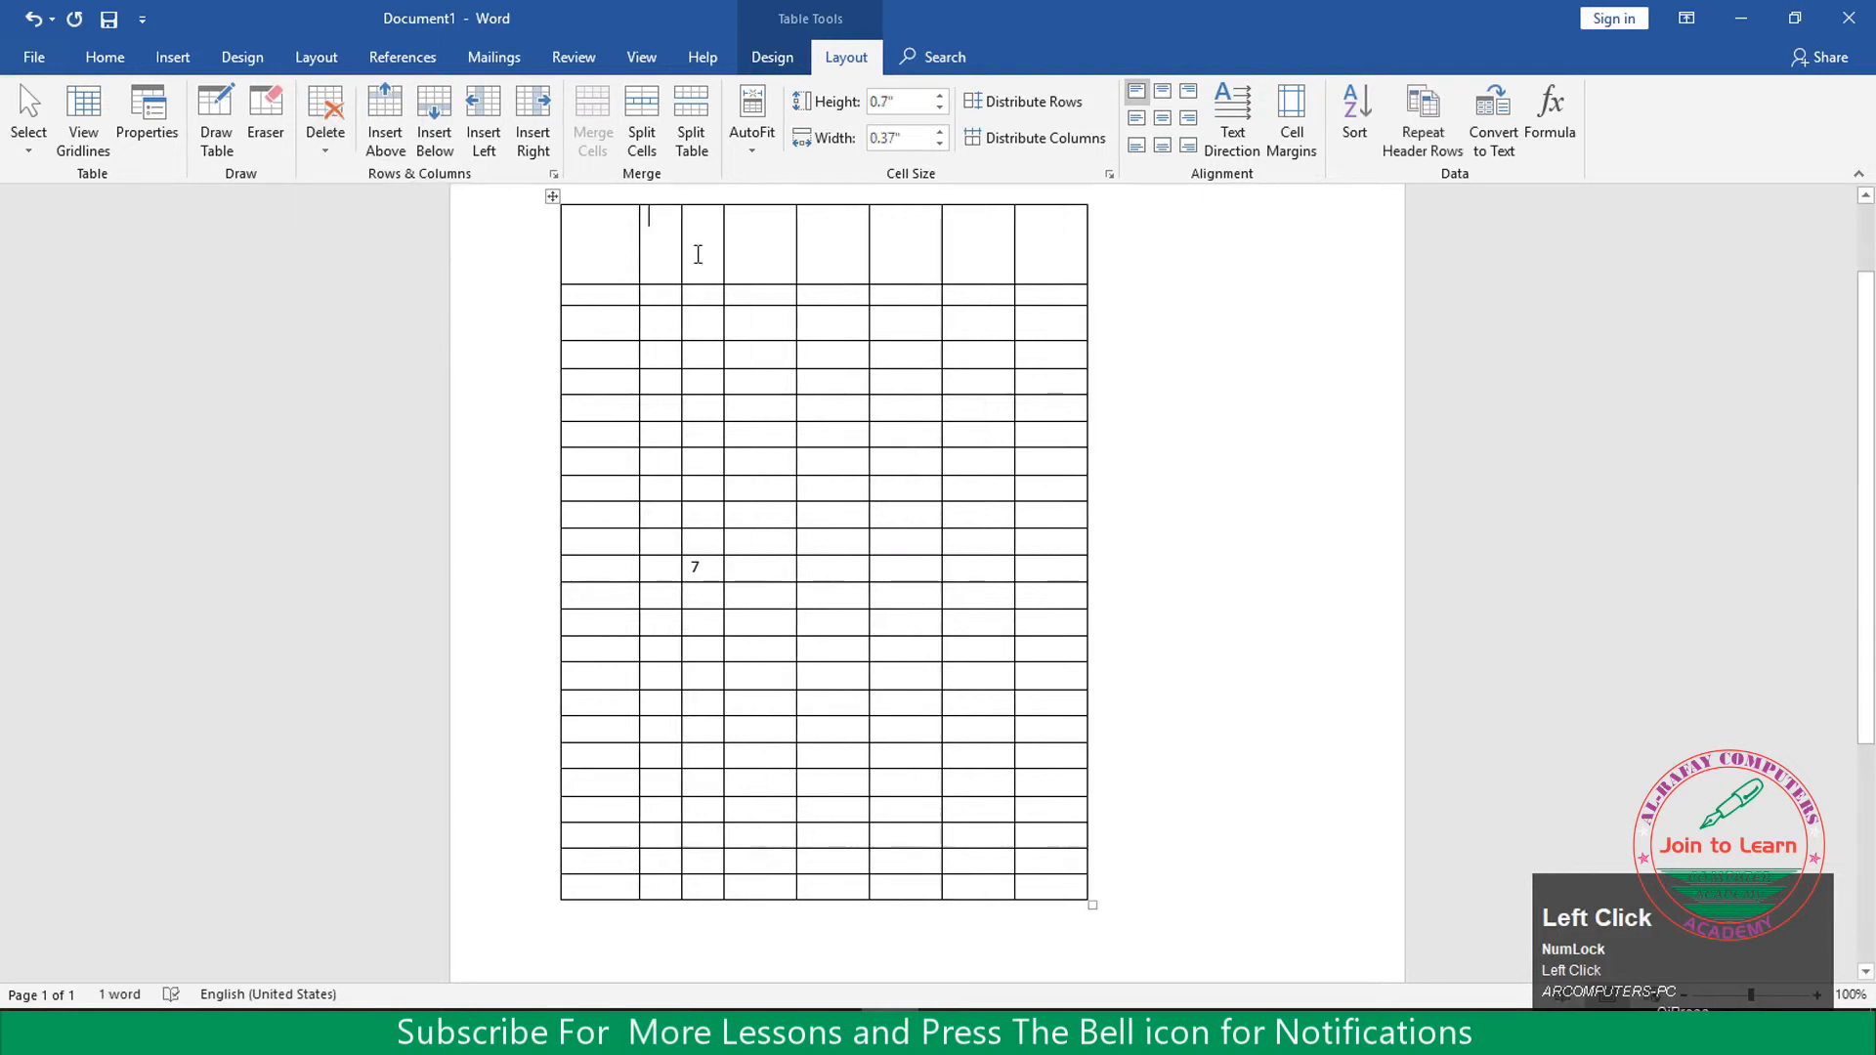
Delete the row containing the remaining 7 from the table
drag(636, 565, 1083, 570)
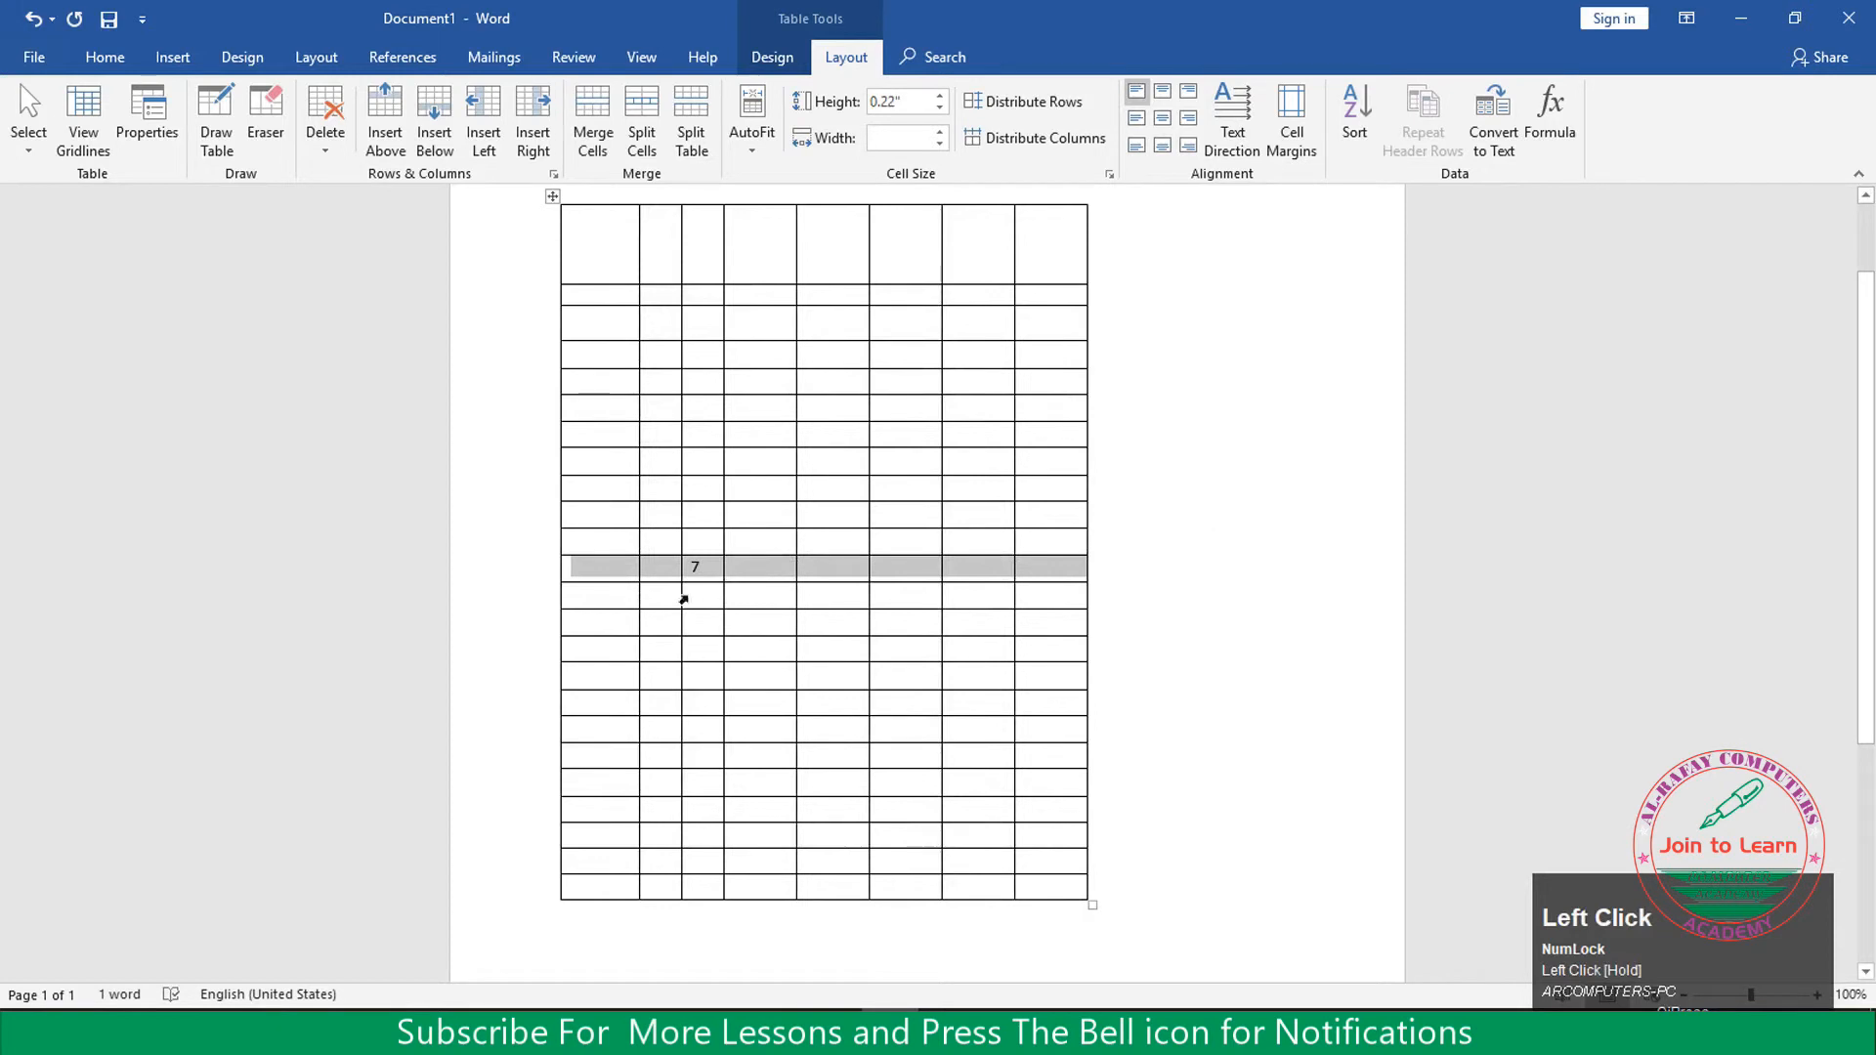
click(616, 577)
click(743, 571)
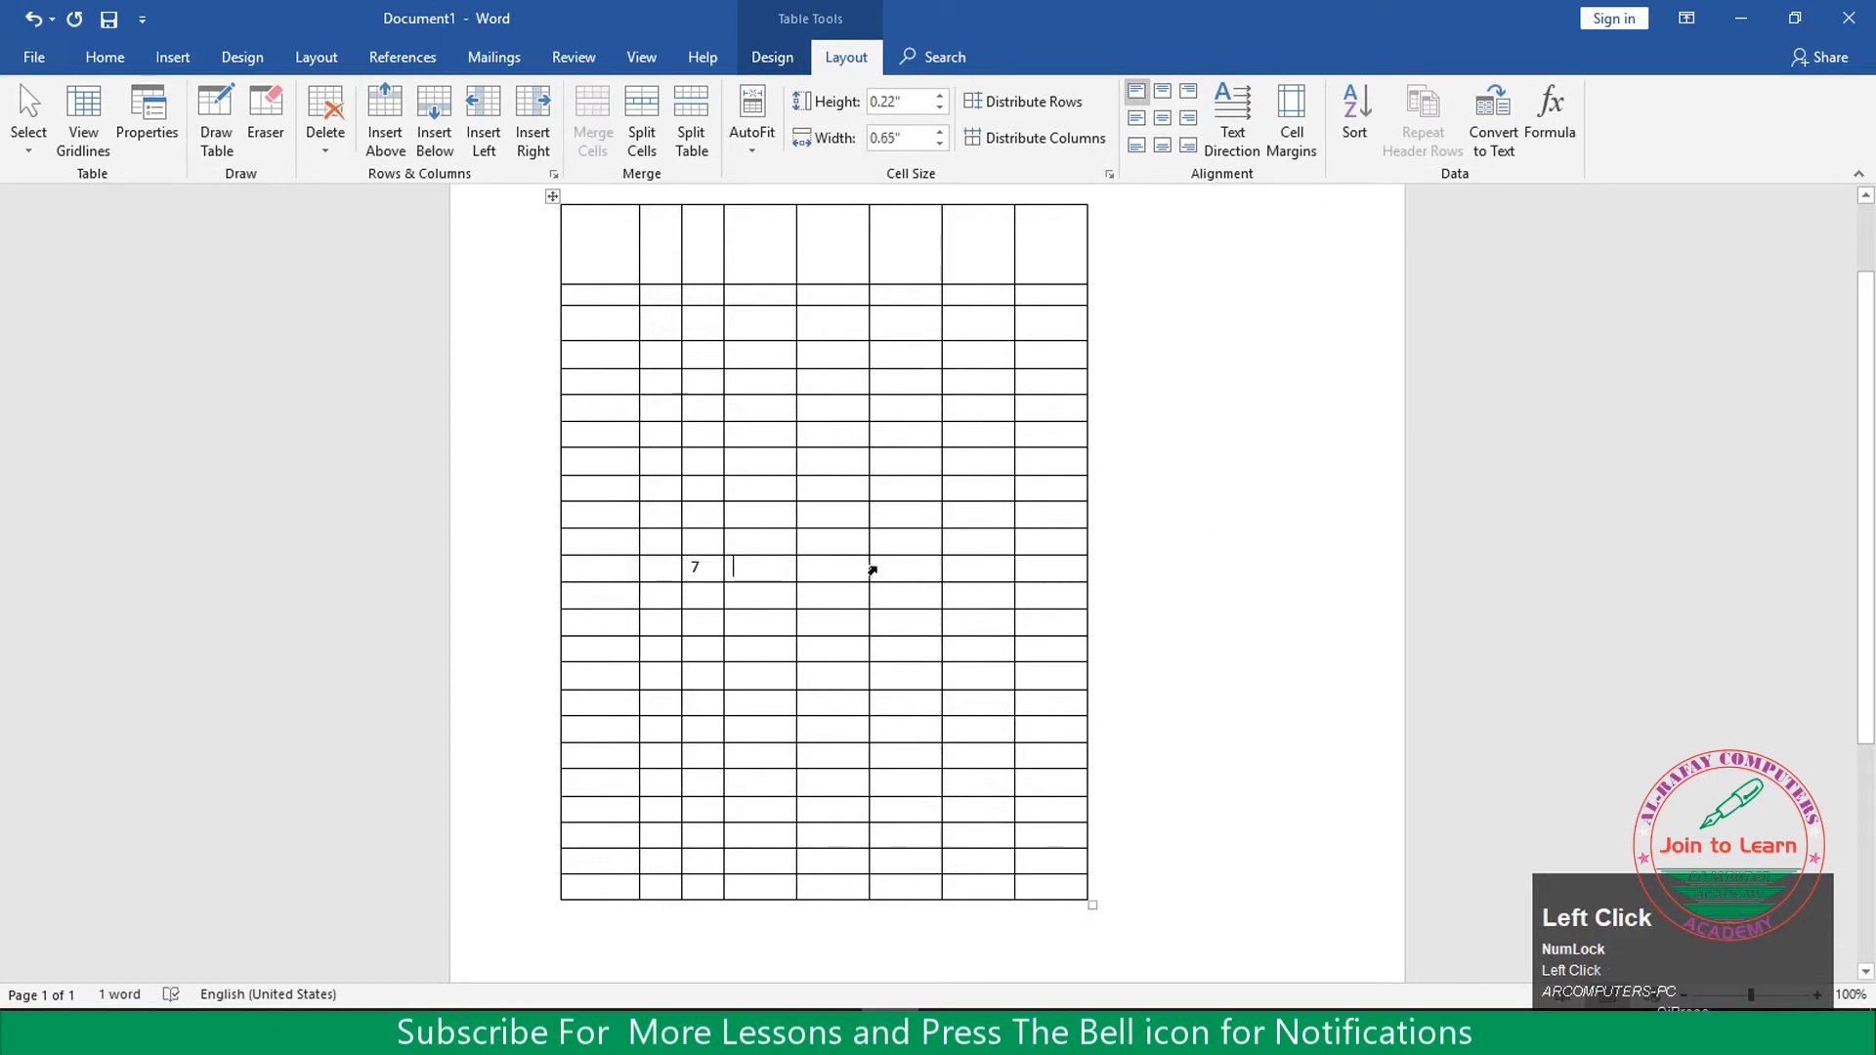
click(888, 571)
click(1055, 569)
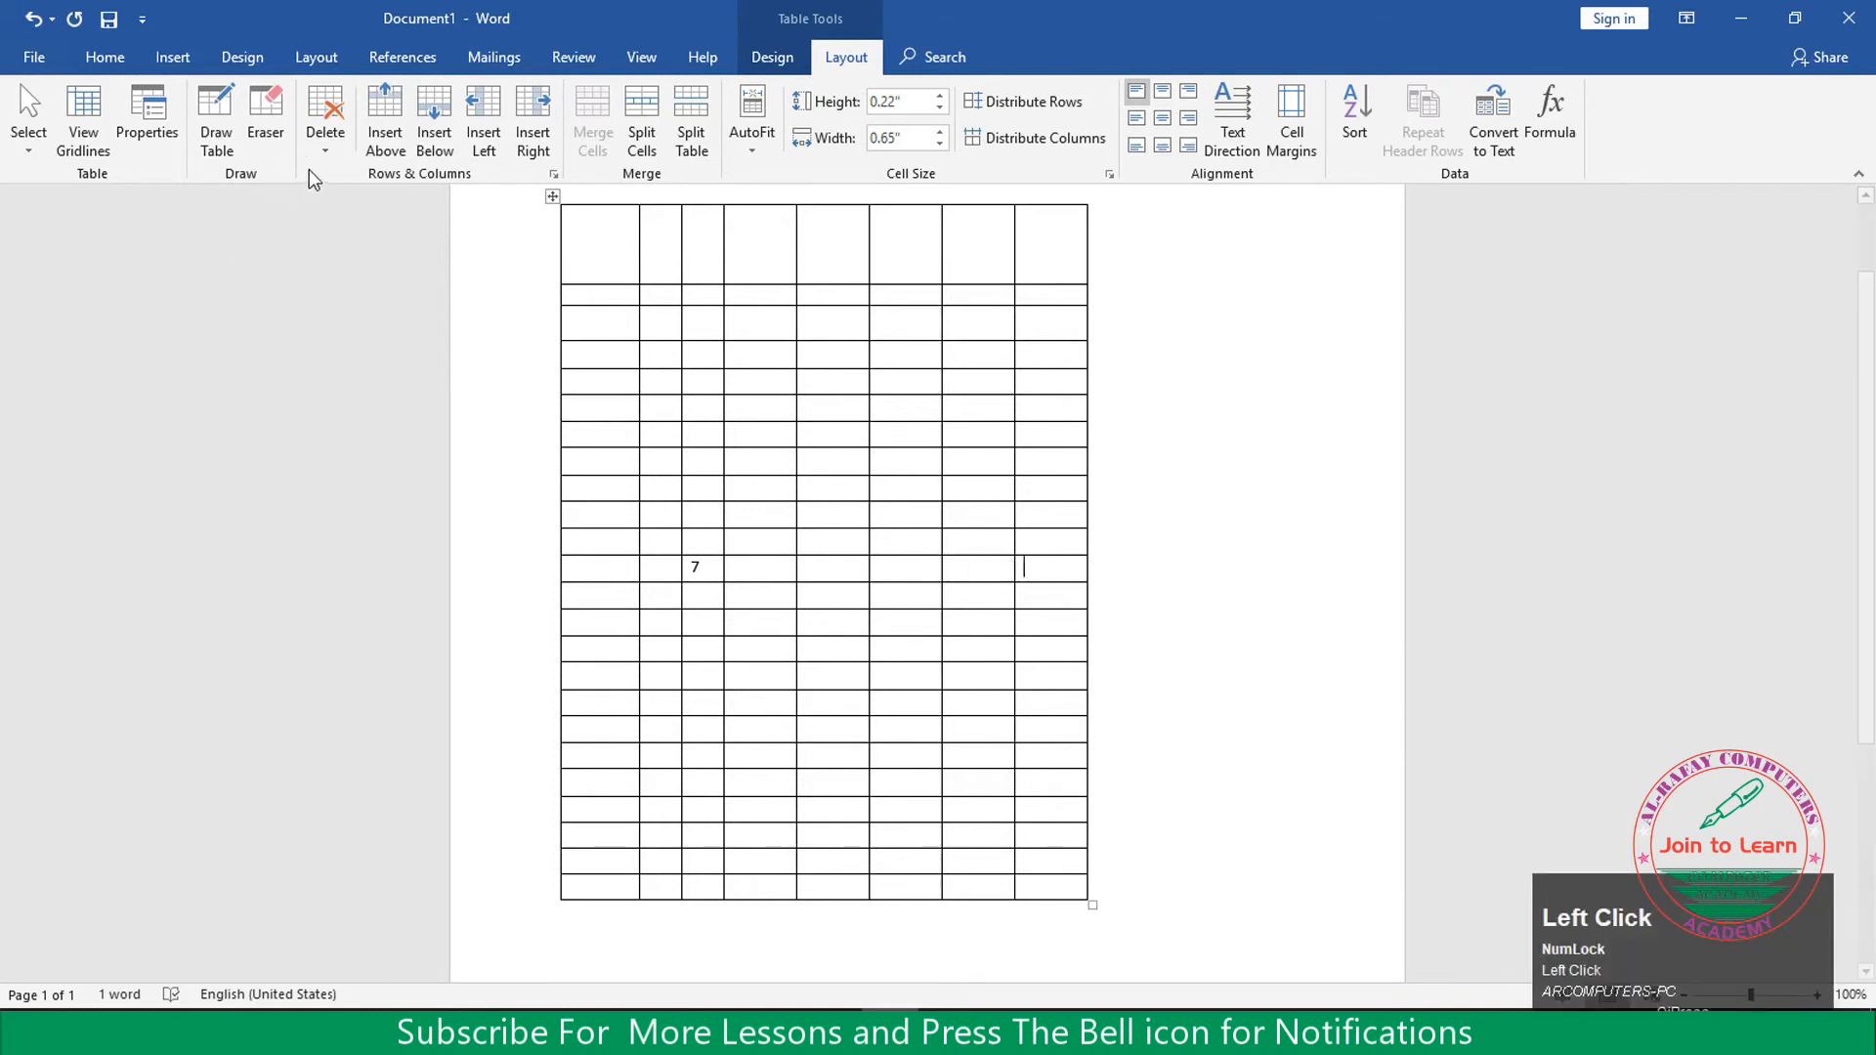
click(325, 145)
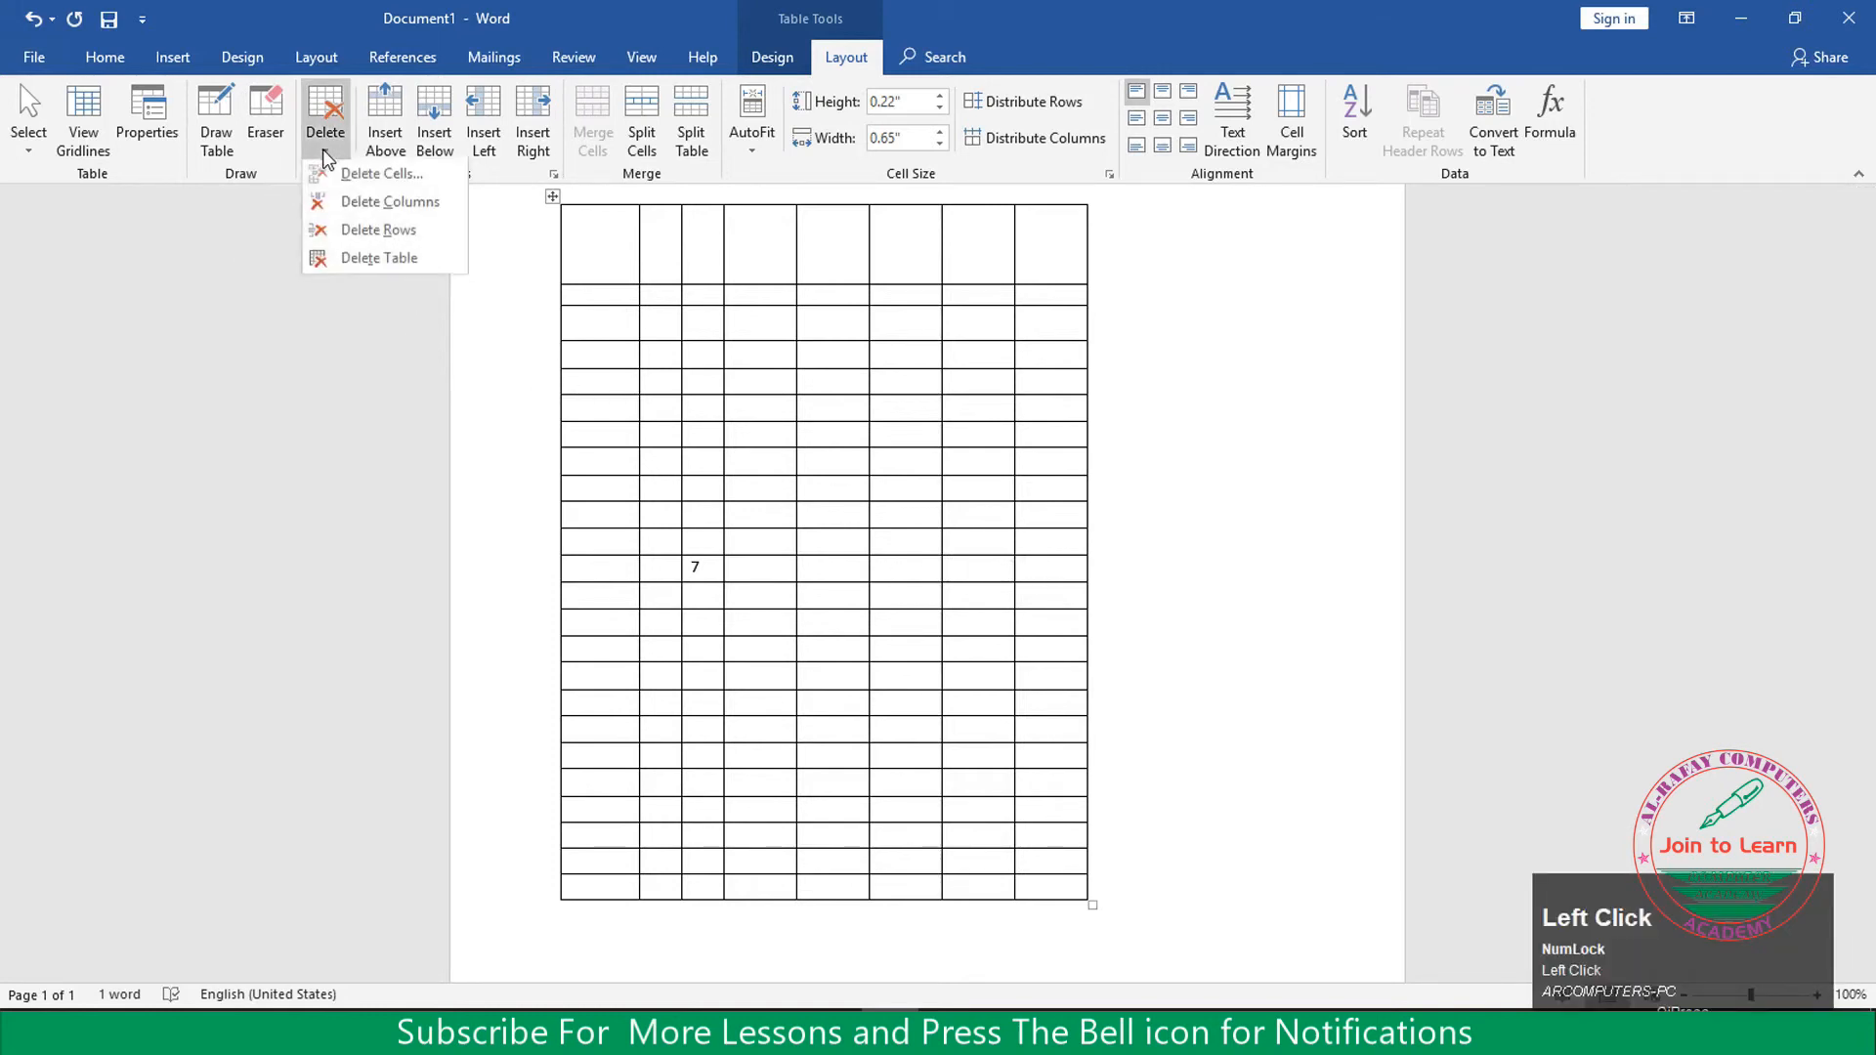
click(379, 233)
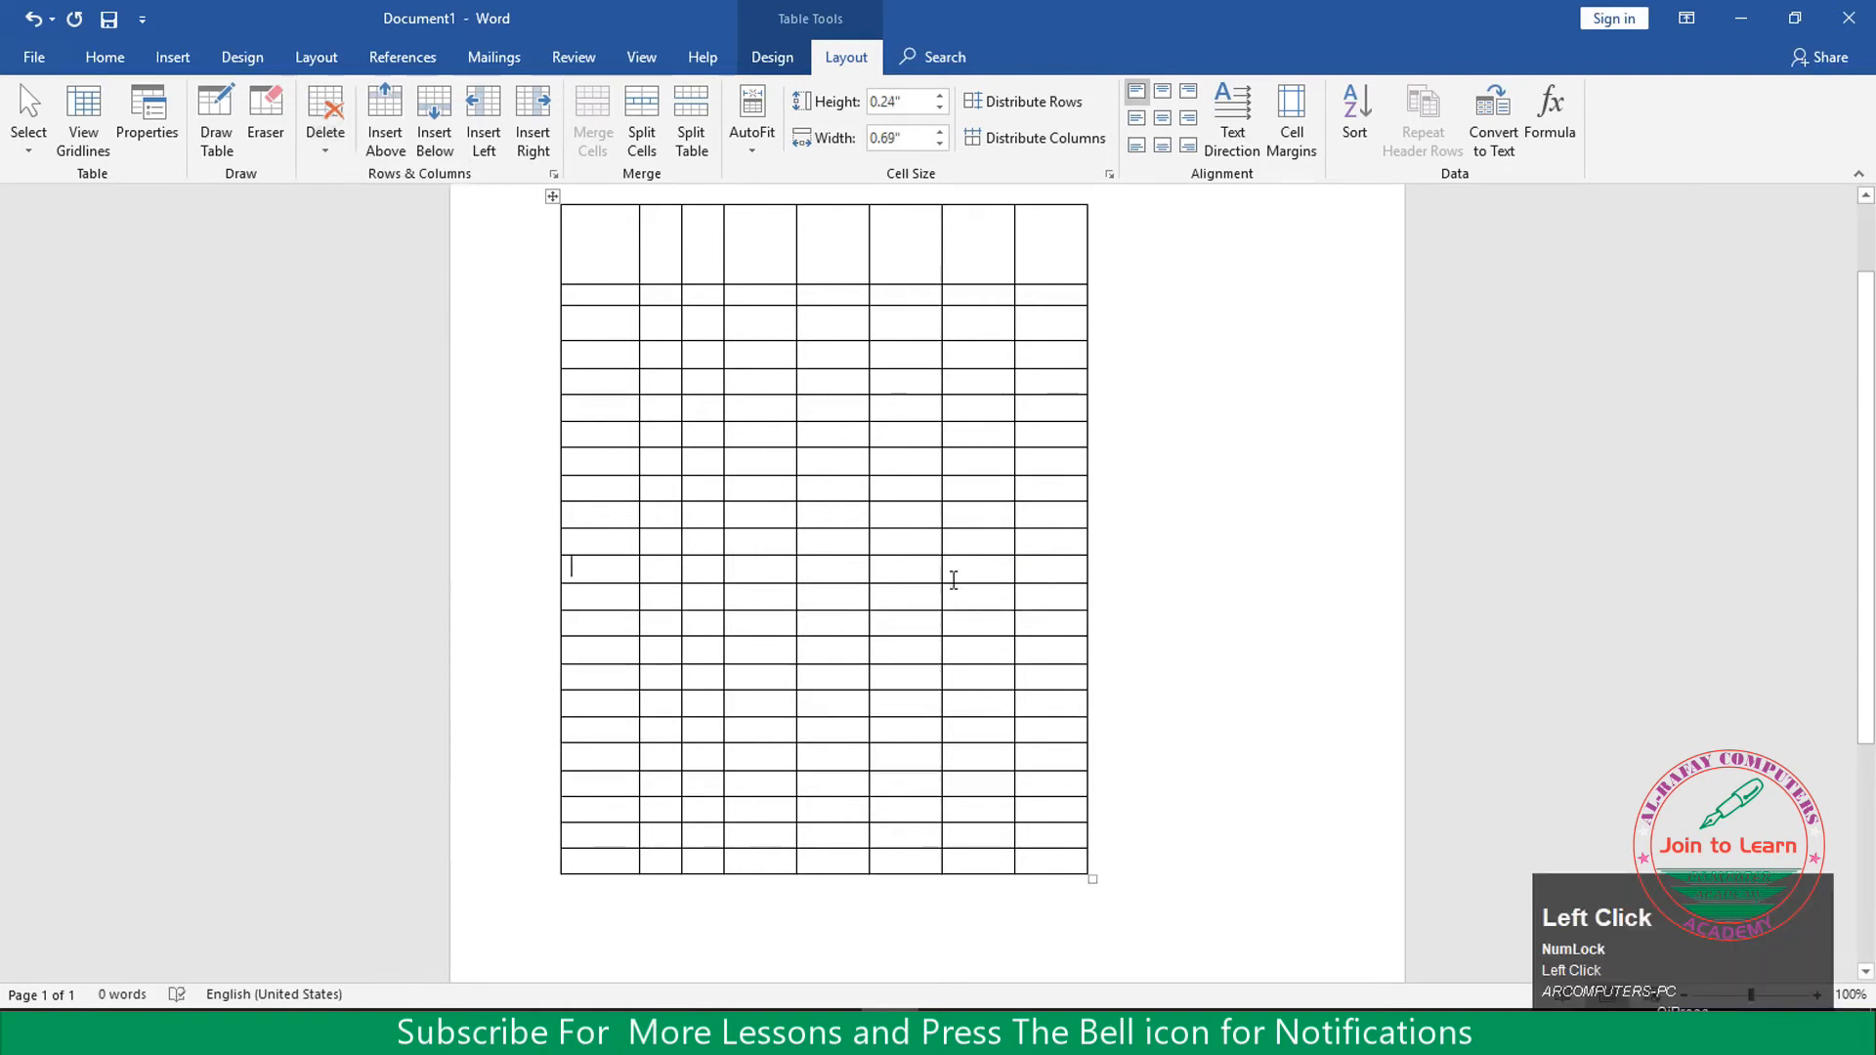